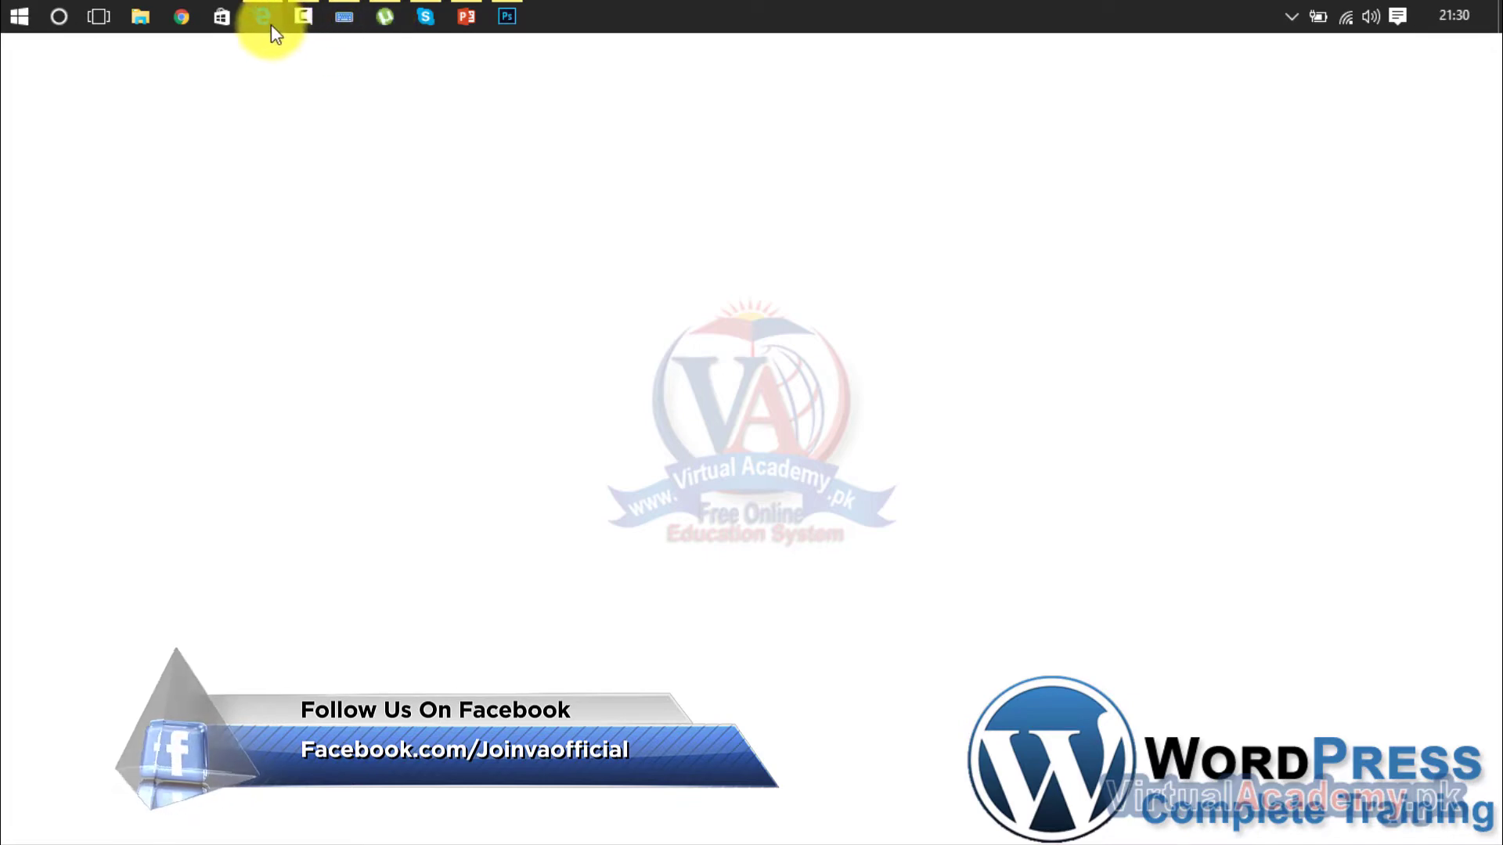
Open Chrome and load the local WordPress admin dashboard at localhost/Wordpress/wp-admin
{"action": "mouse_move", "coordinate": [271, 25]}
{"action": "left_click", "coordinate": [181, 24]}
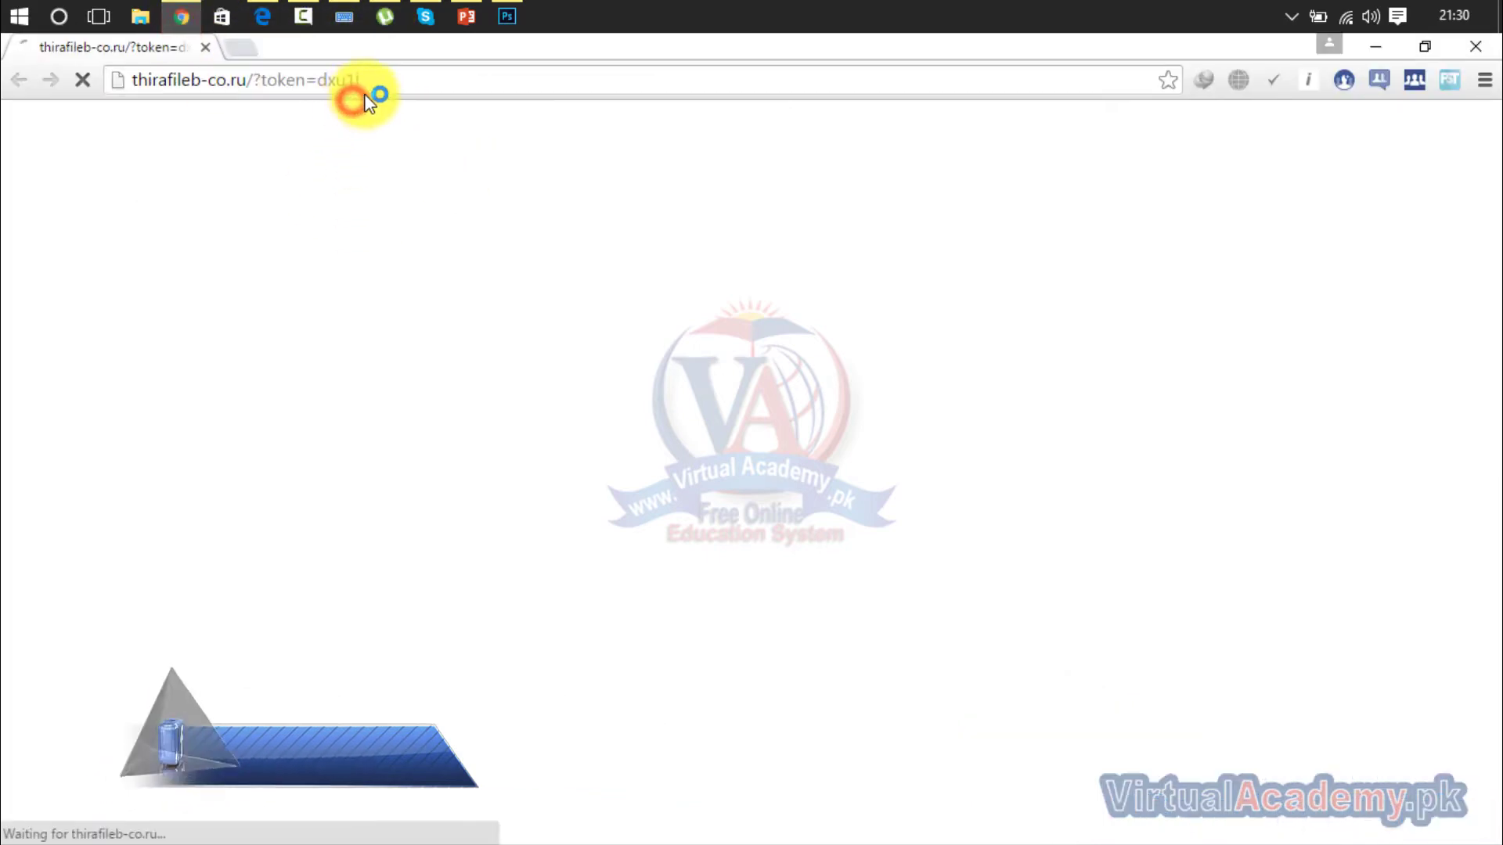
{"action": "left_click", "coordinate": [372, 91]}
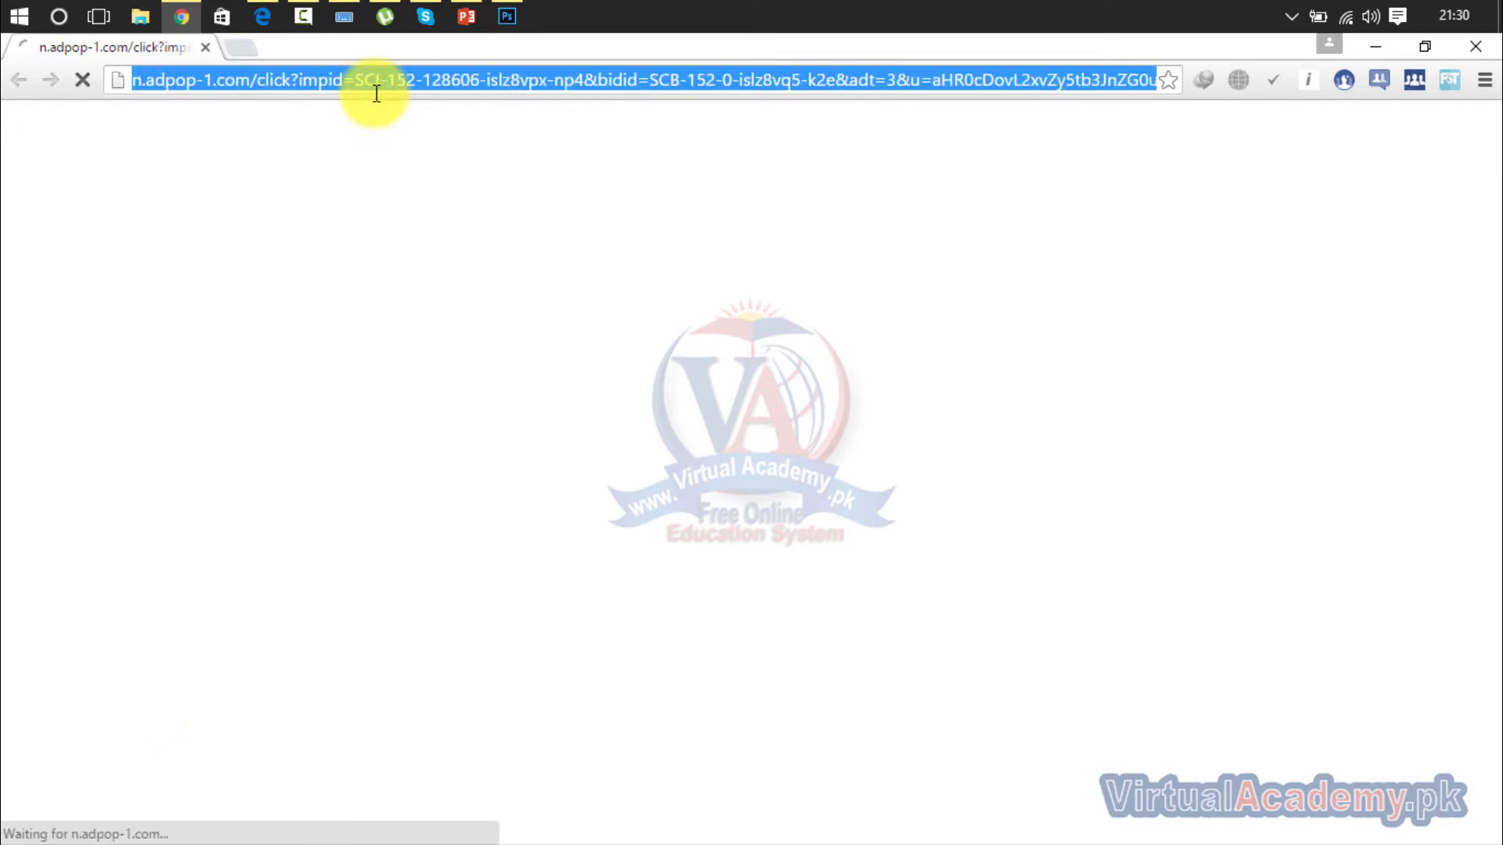
{"action": "type", "text": "loa"}
{"action": "key", "text": "BackSpace"}
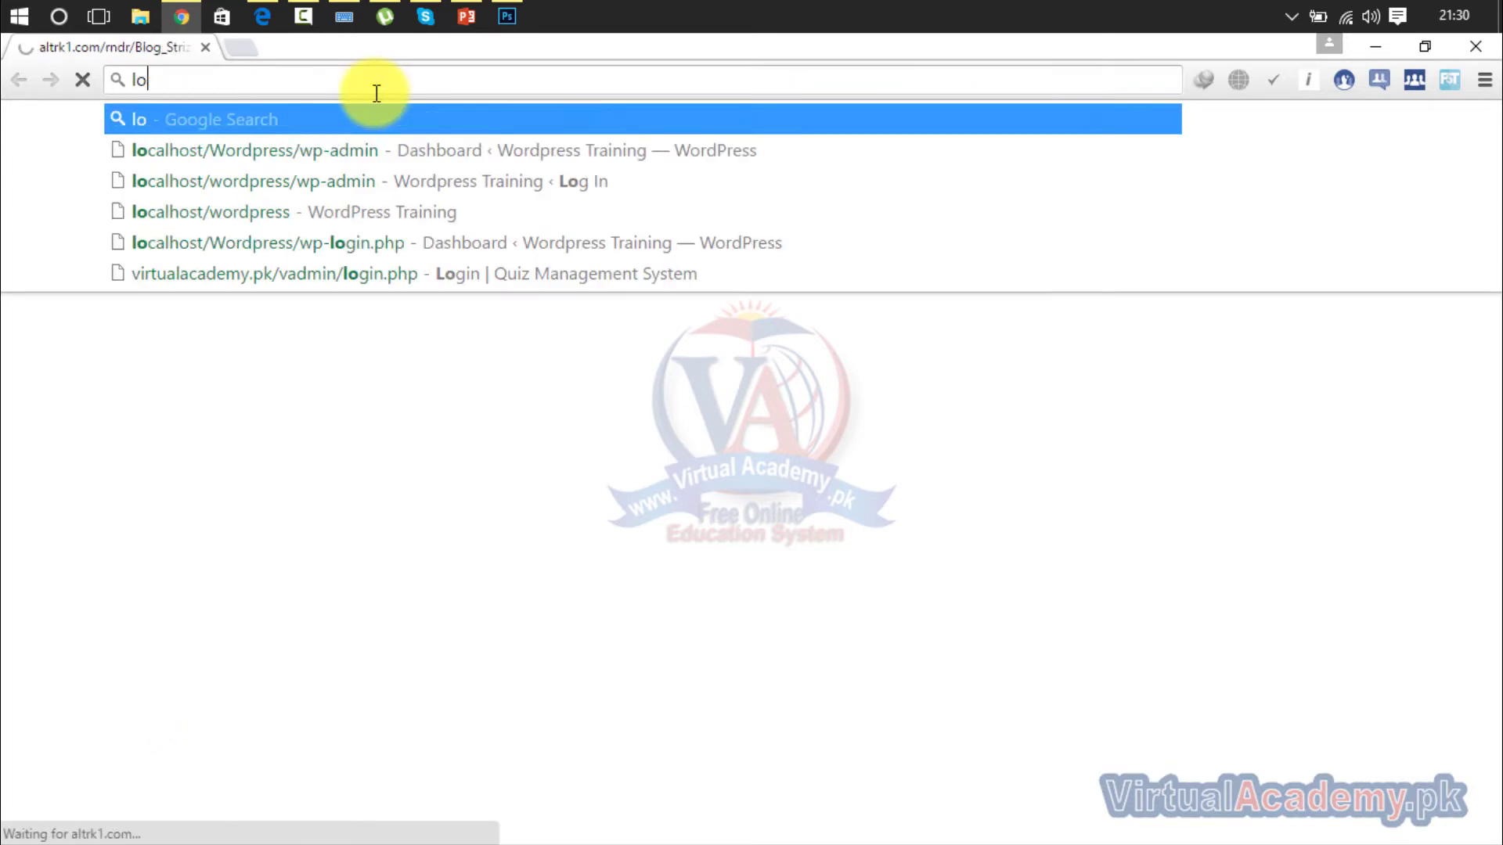
{"action": "type", "text": "cal"}
{"action": "key", "text": "Return"}
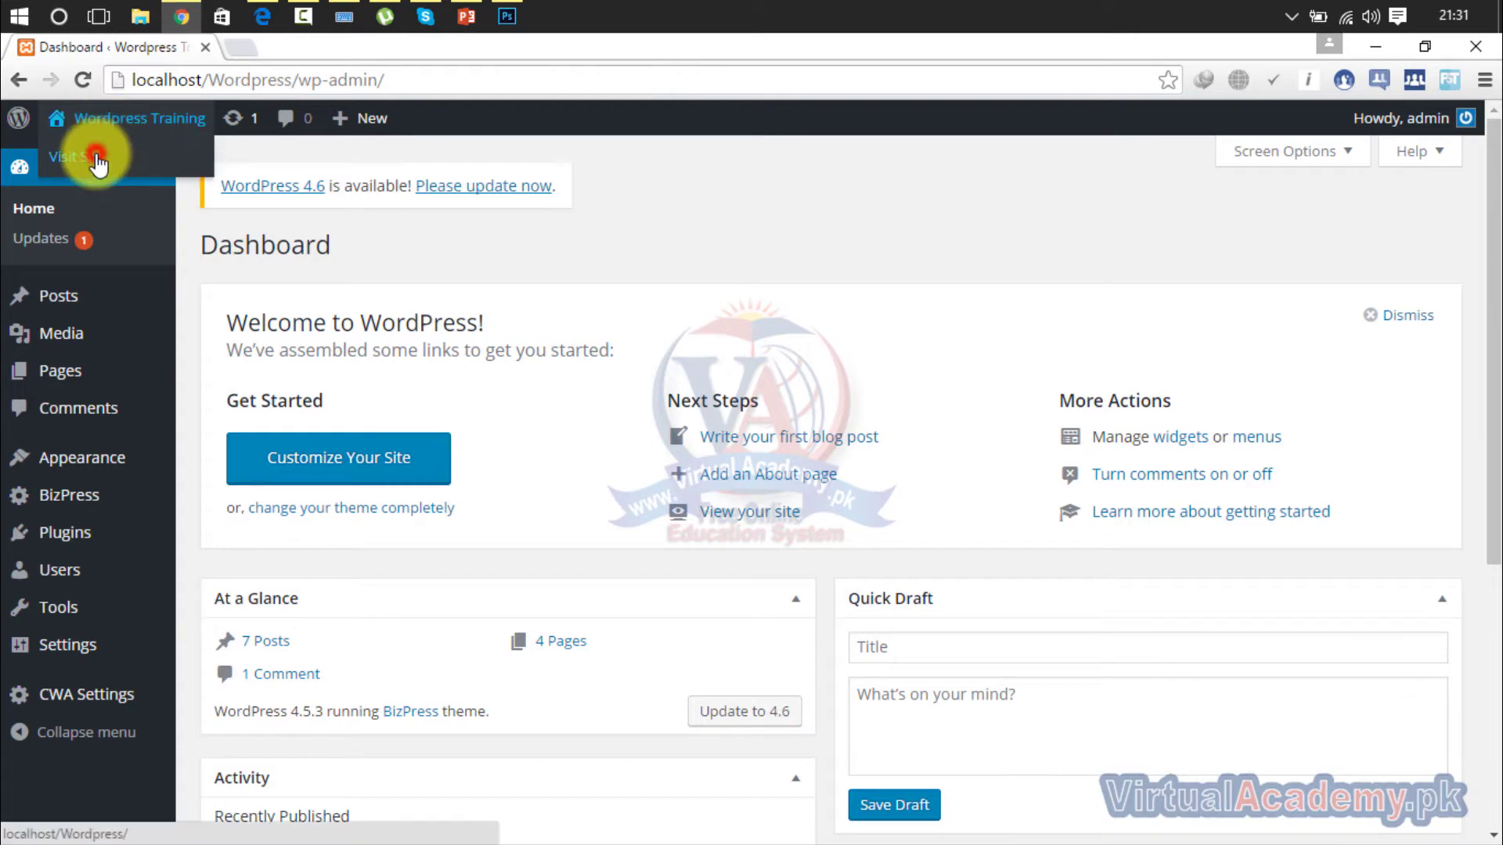
Visit the WordPress site's front page and capture a screenshot of the whole screen to the clipboard
{"action": "left_click", "coordinate": [97, 159]}
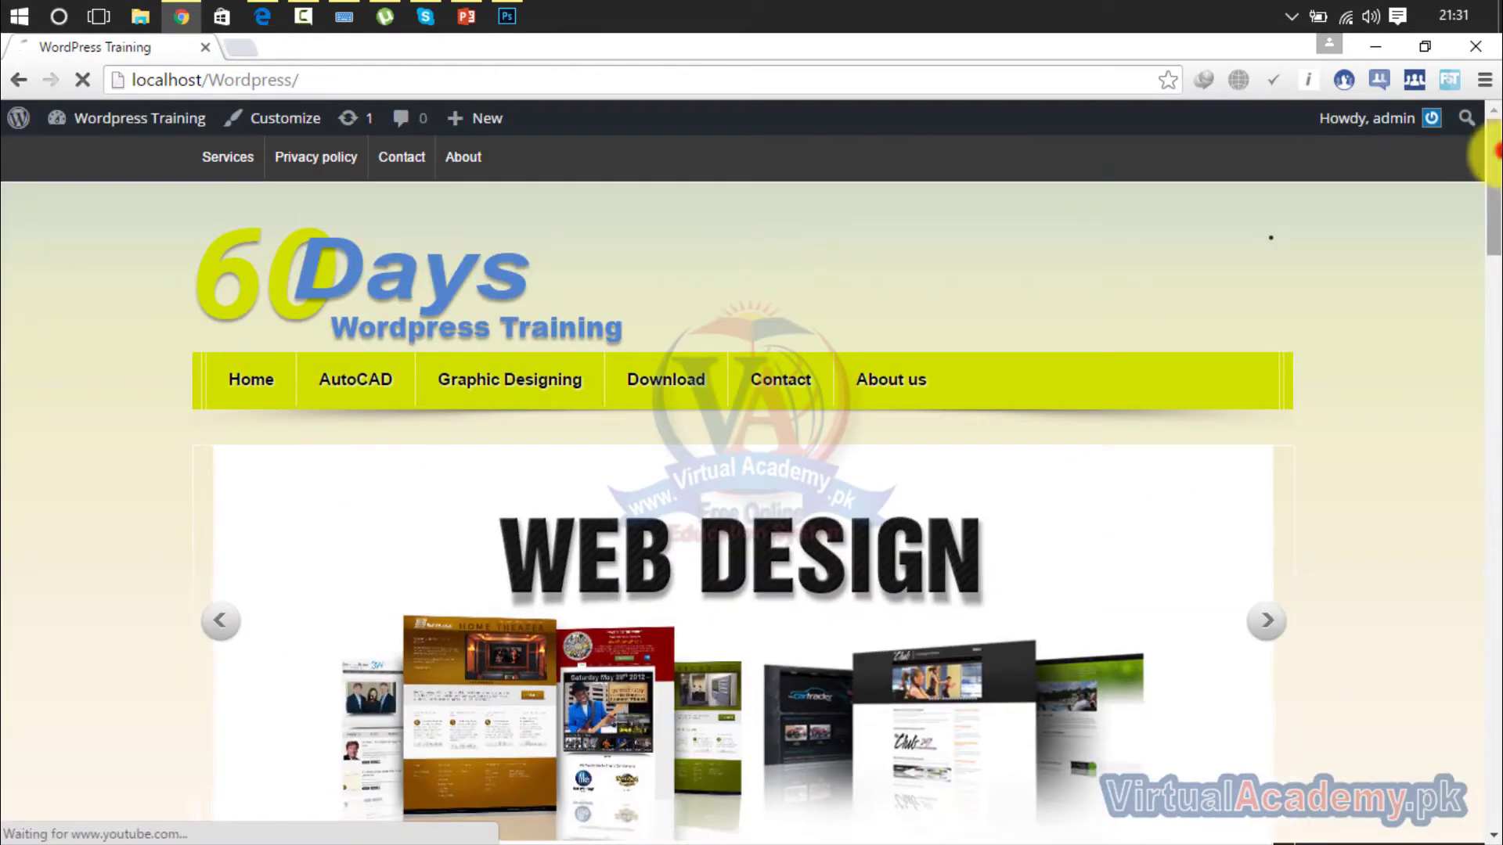
{"action": "mouse_move", "coordinate": [1495, 153]}
{"action": "left_mouse_down"}
{"action": "mouse_move", "coordinate": [1479, 134]}
{"action": "mouse_move", "coordinate": [1491, 538]}
{"action": "mouse_move", "coordinate": [1488, 129]}
{"action": "left_mouse_up"}
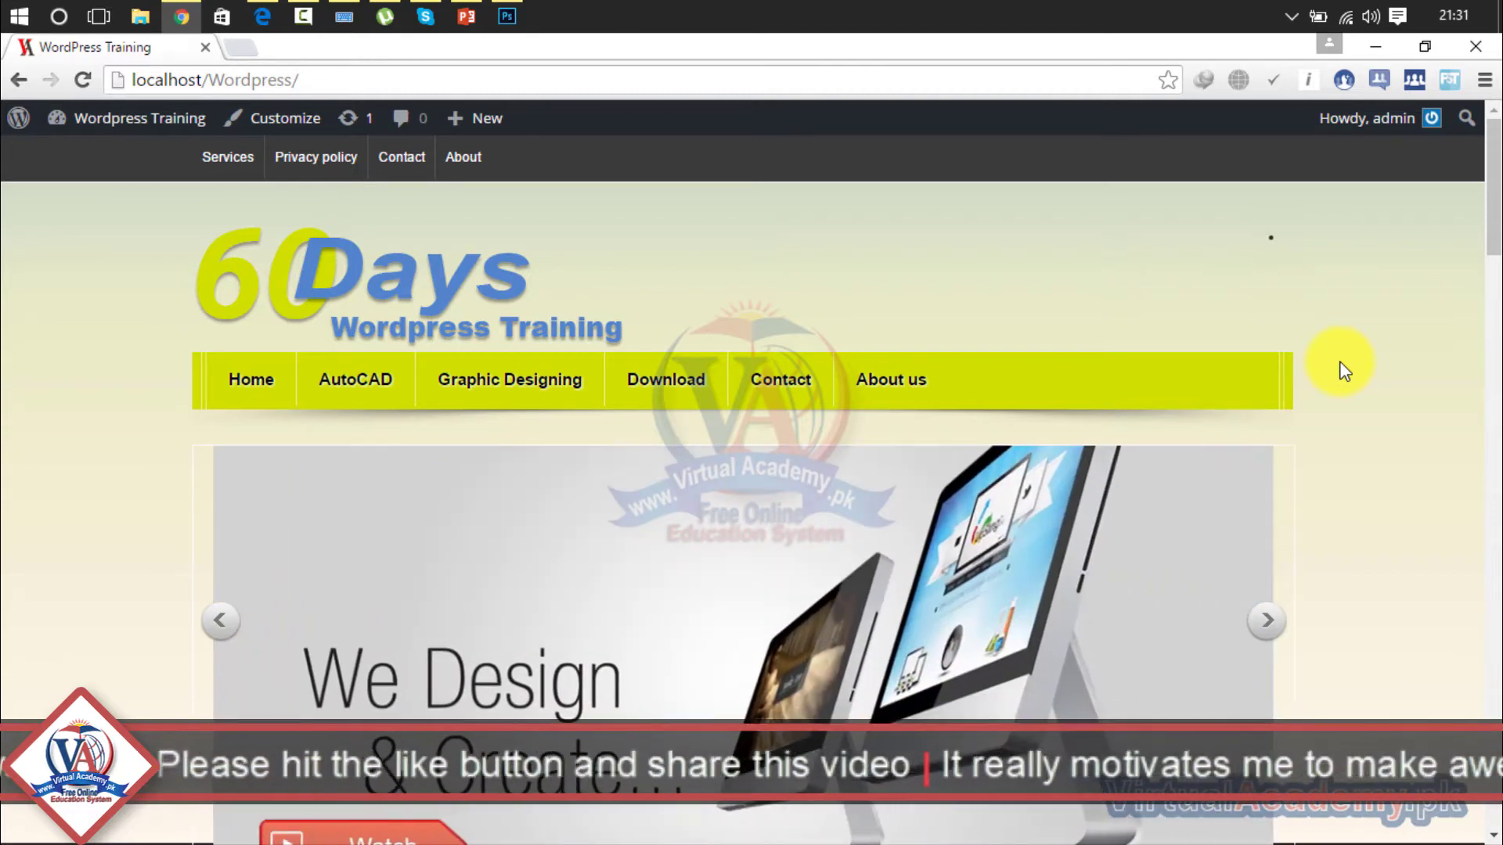
{"action": "left_click", "coordinate": [337, 13]}
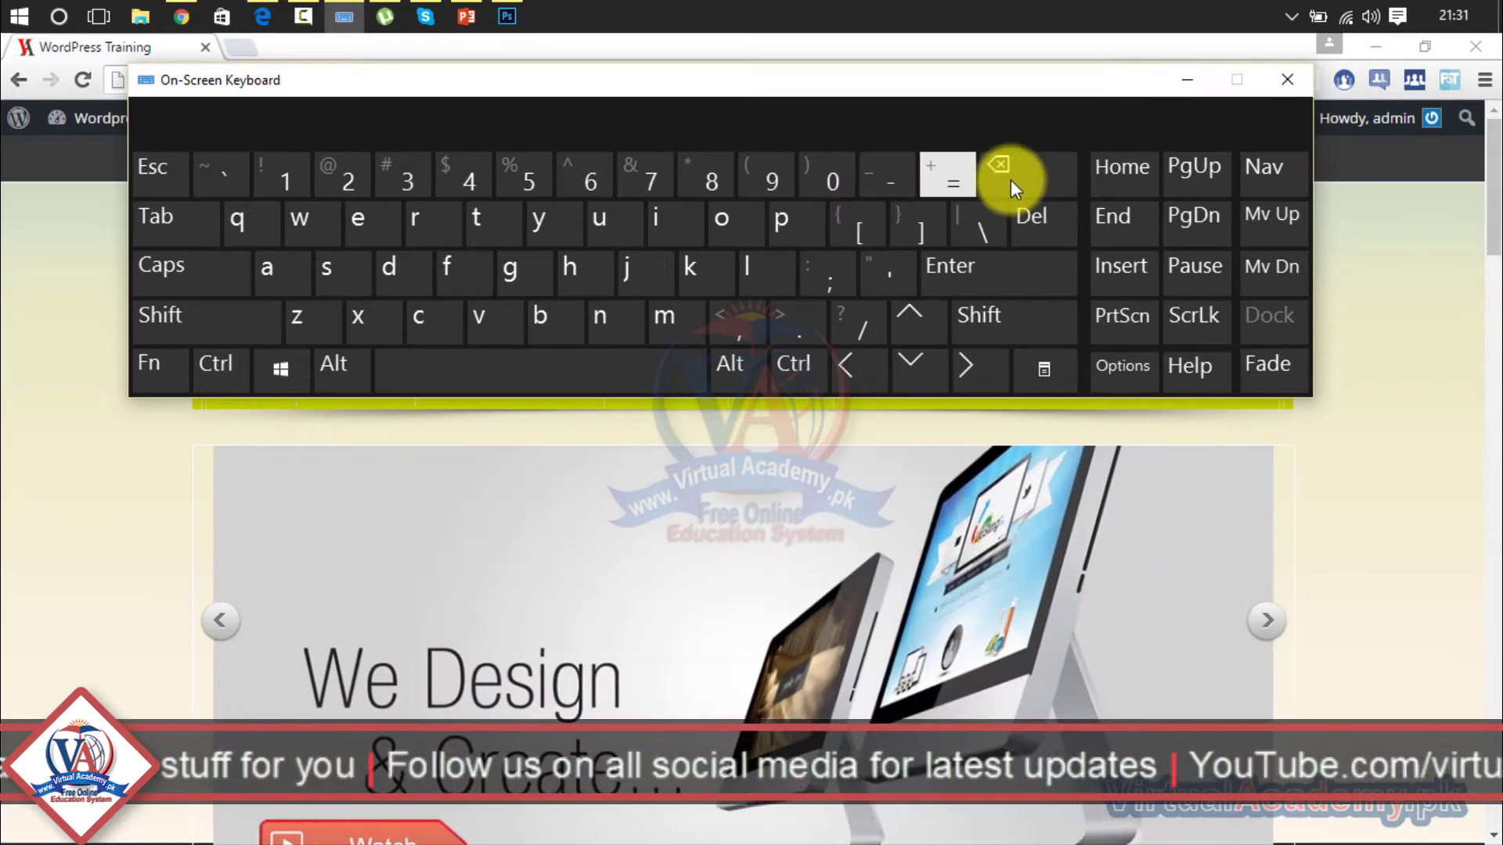
{"action": "left_click", "coordinate": [1295, 82]}
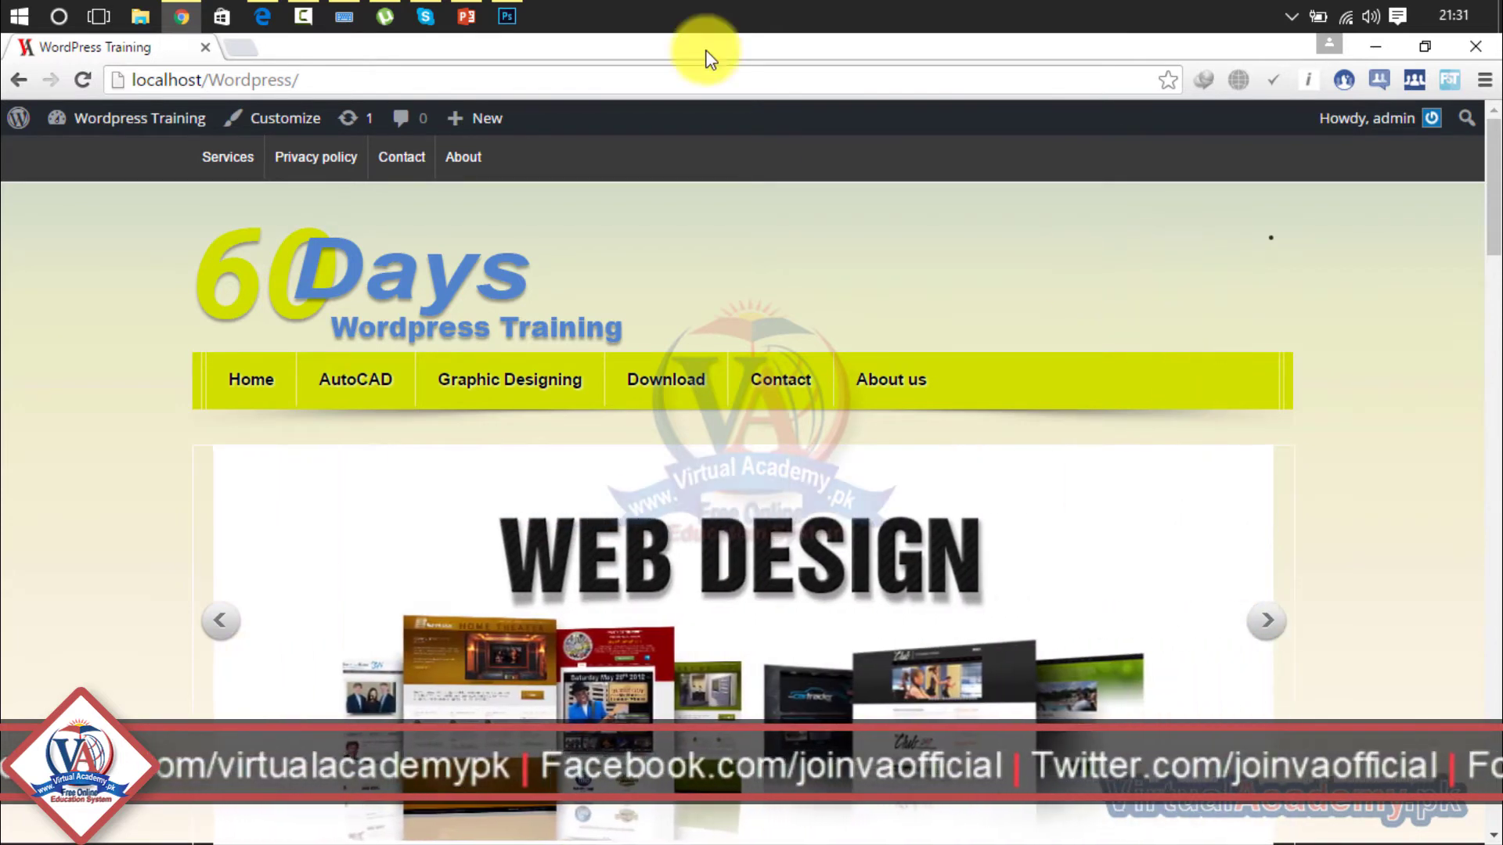
Switch to Photoshop, create a document at the clipboard size and paste the website screenshot into it
{"action": "left_click", "coordinate": [509, 16]}
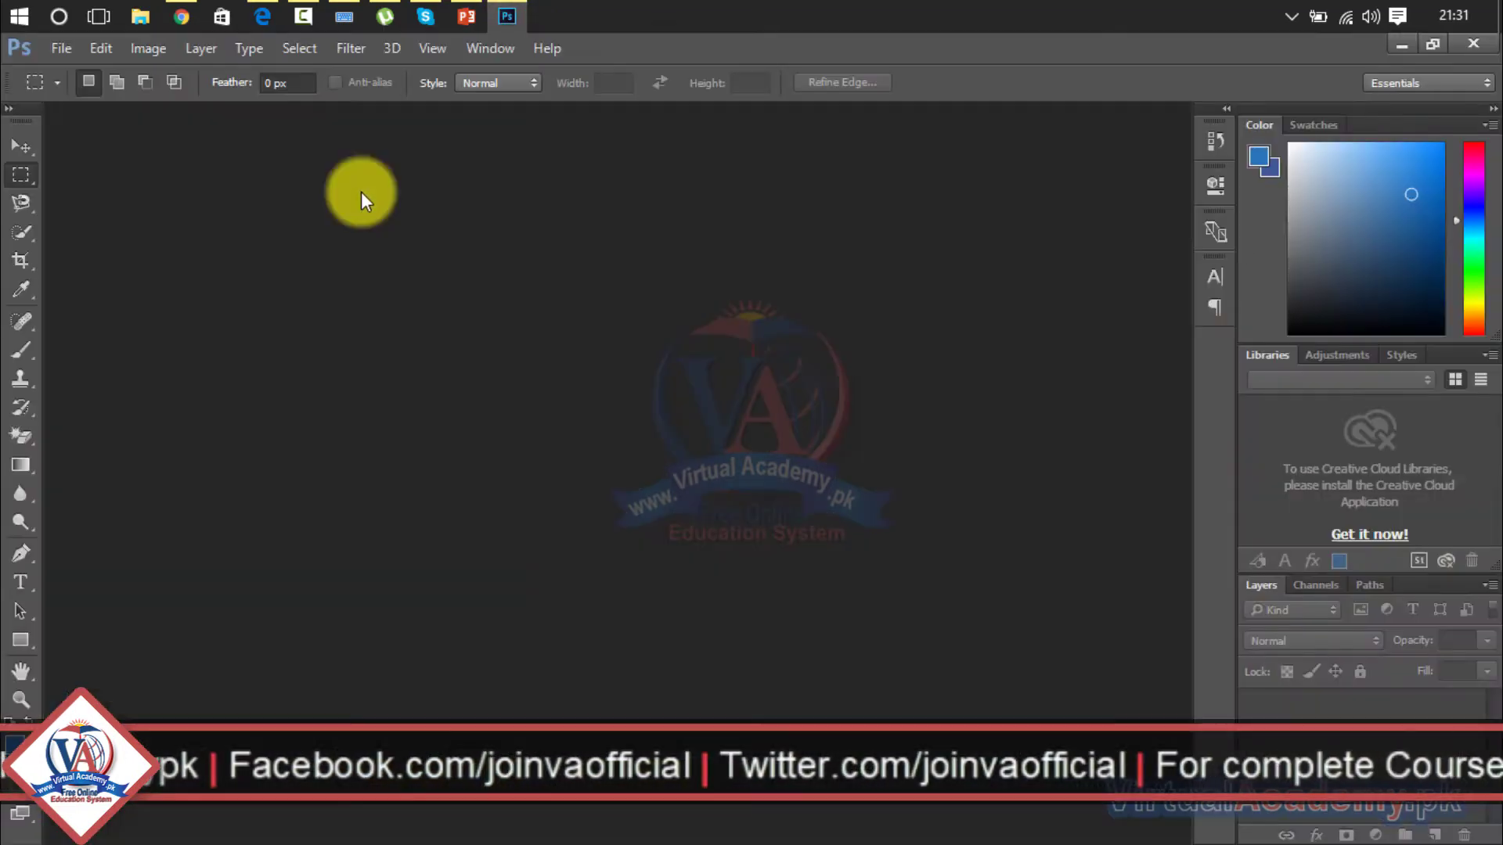
{"action": "left_click", "coordinate": [49, 45]}
{"action": "left_click", "coordinate": [63, 69]}
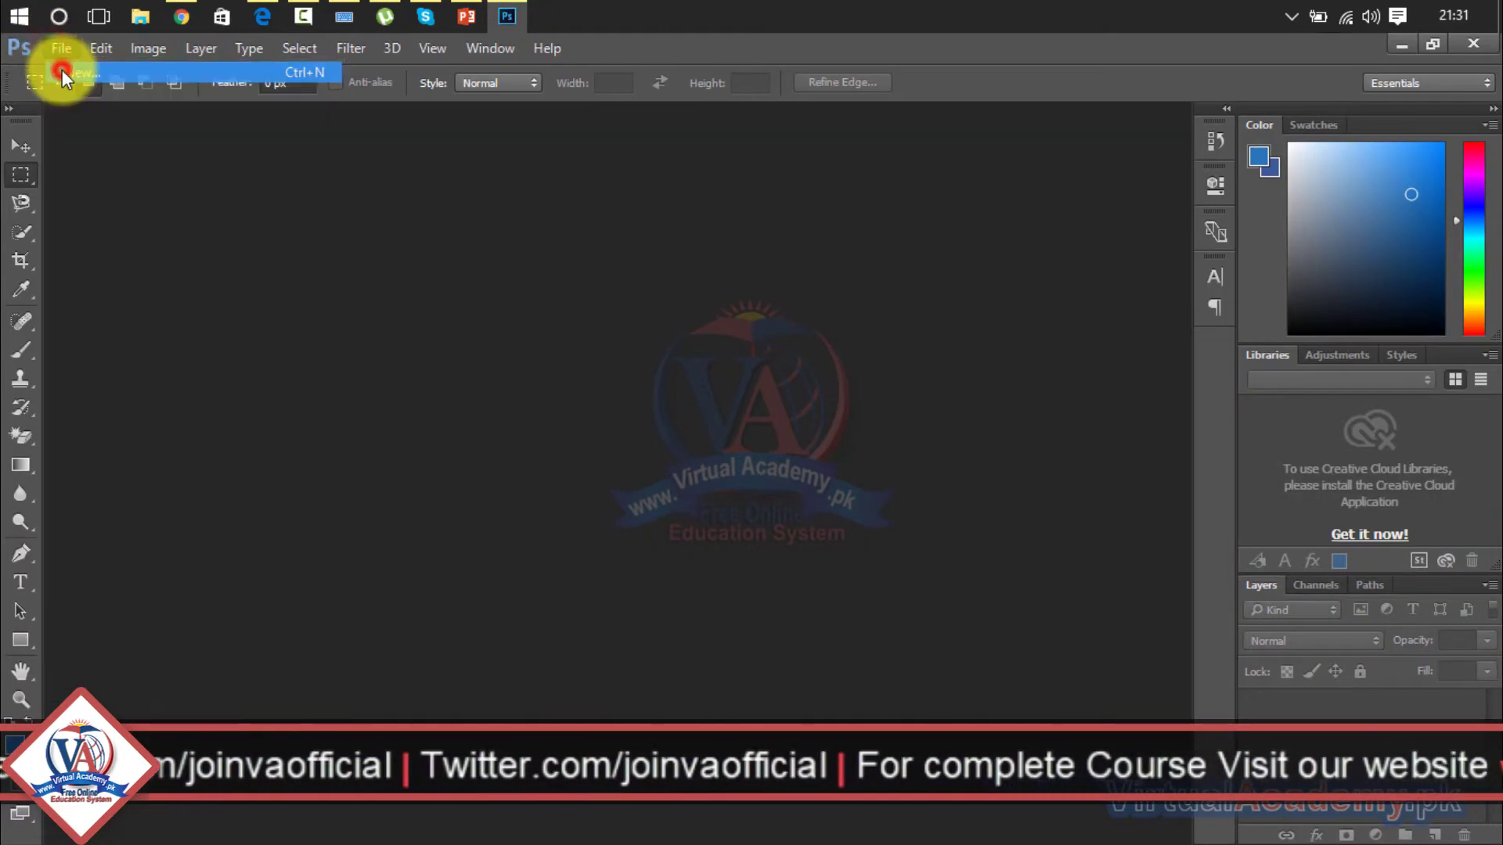
{"action": "left_click", "coordinate": [944, 163]}
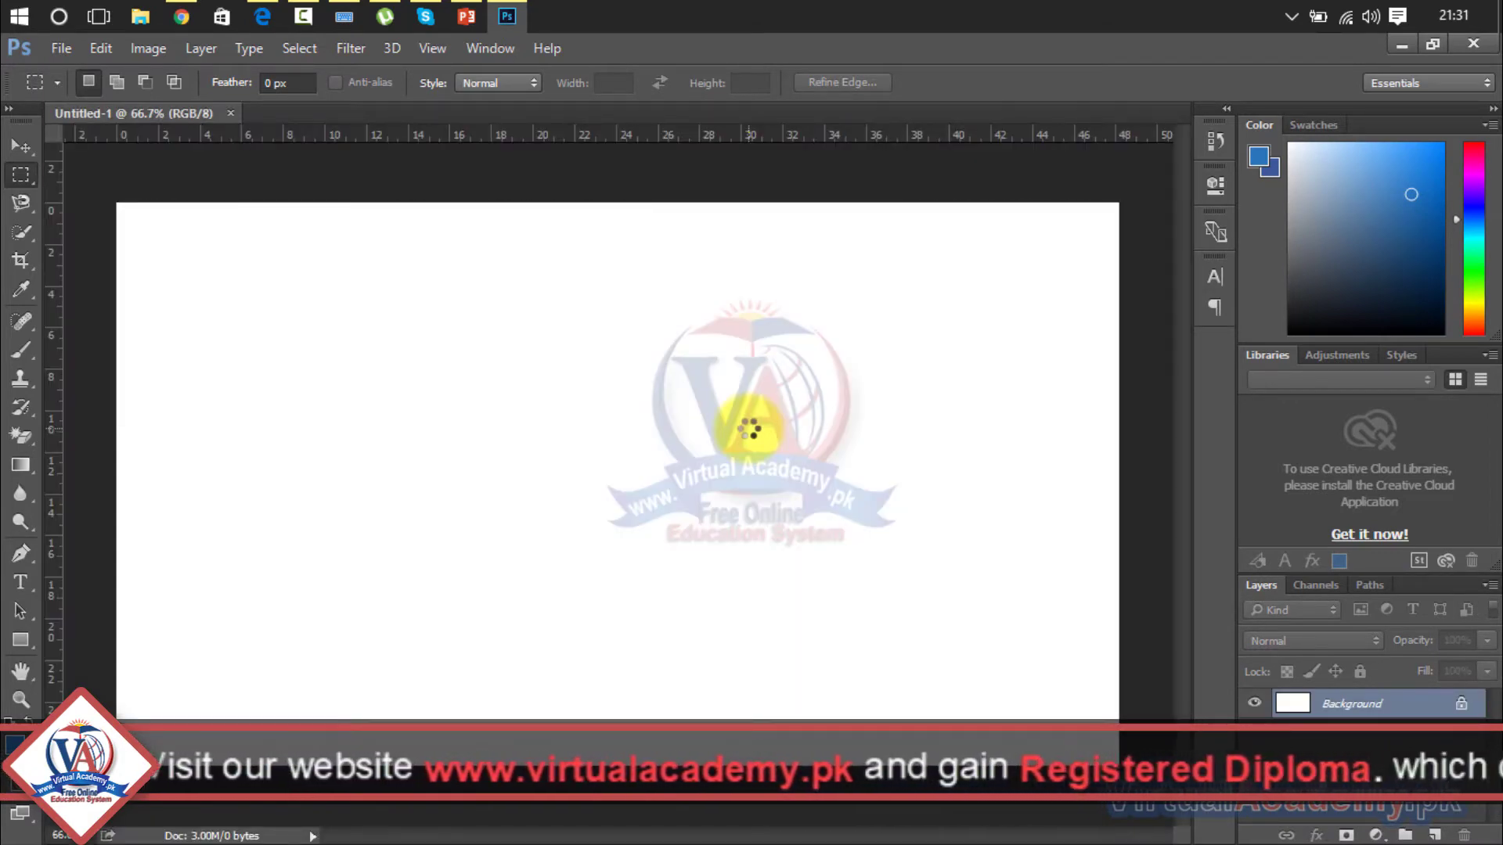
{"action": "key", "text": "ctrl+v"}
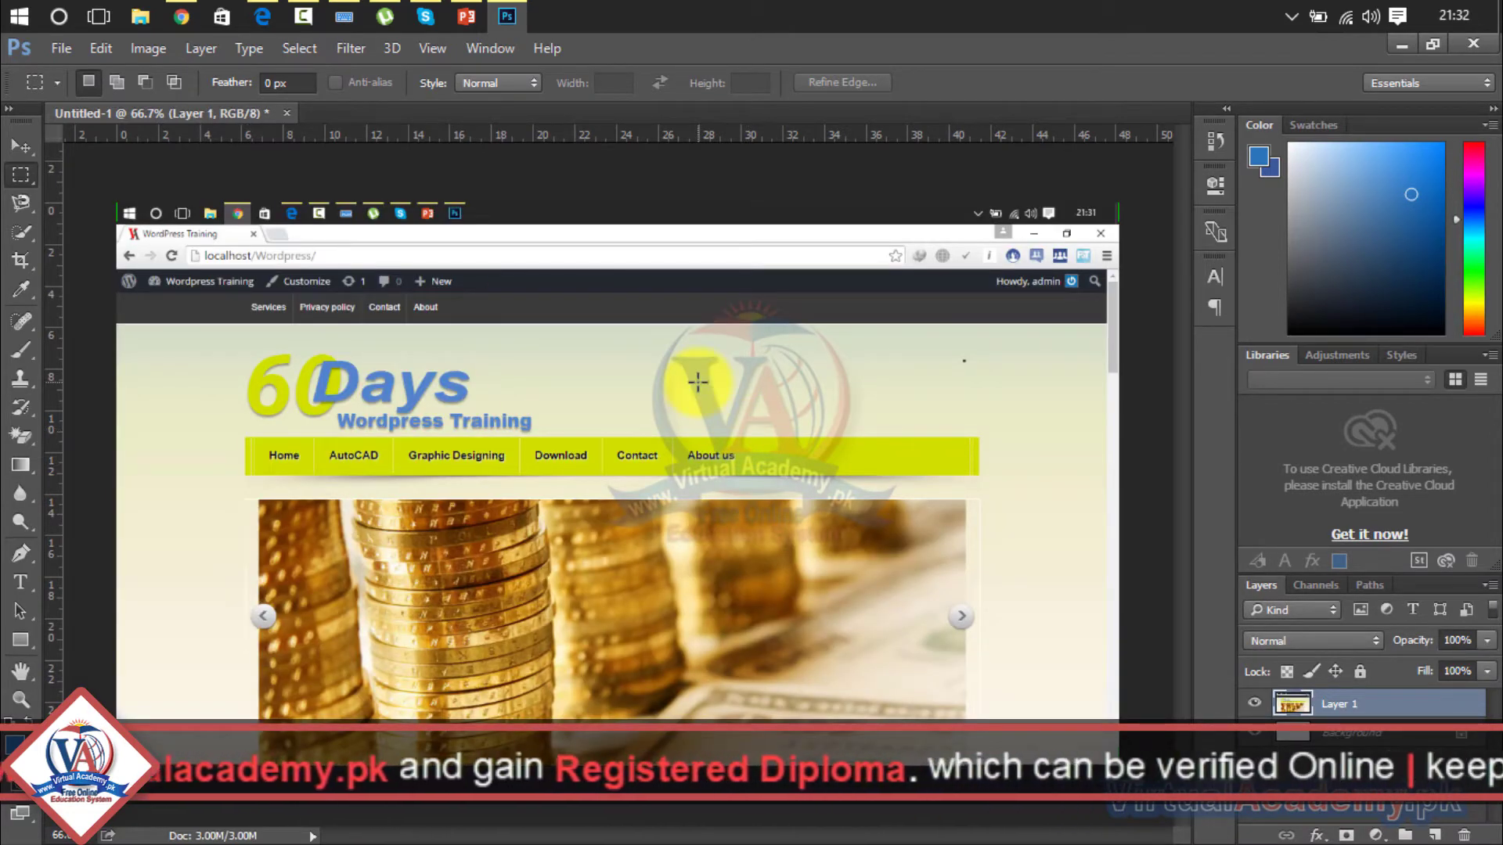
{"action": "key", "text": "ctrl+plus"}
{"action": "key", "text": "ctrl+plus"}
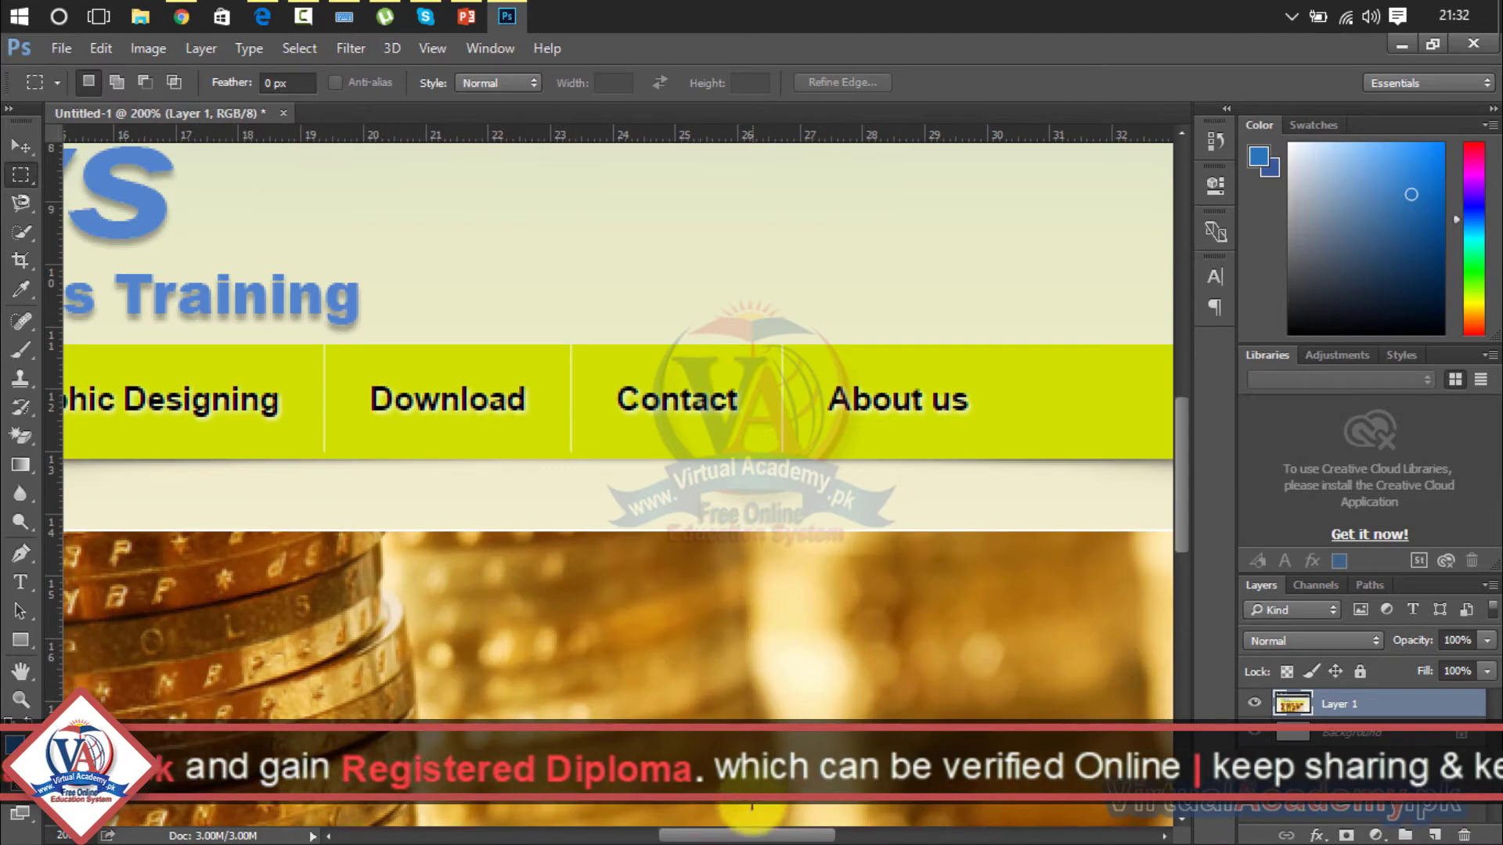
{"action": "left_click_drag", "start_coordinate": [741, 836], "coordinate": [535, 836]}
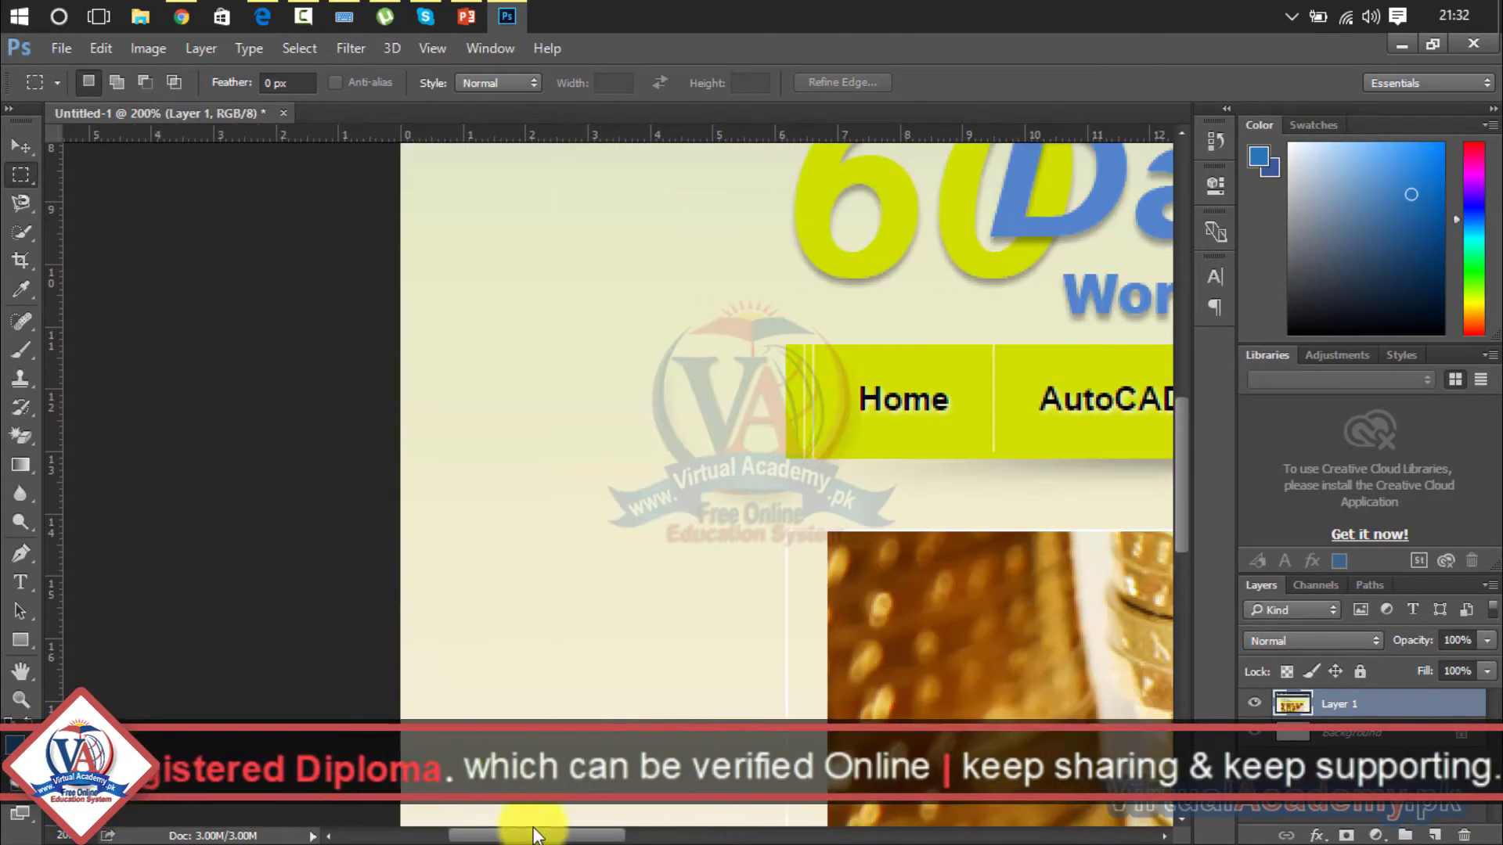
Create a second document of 1366 by 768 pixels at 72 pixels/inch with a white background
{"action": "left_click", "coordinate": [63, 52]}
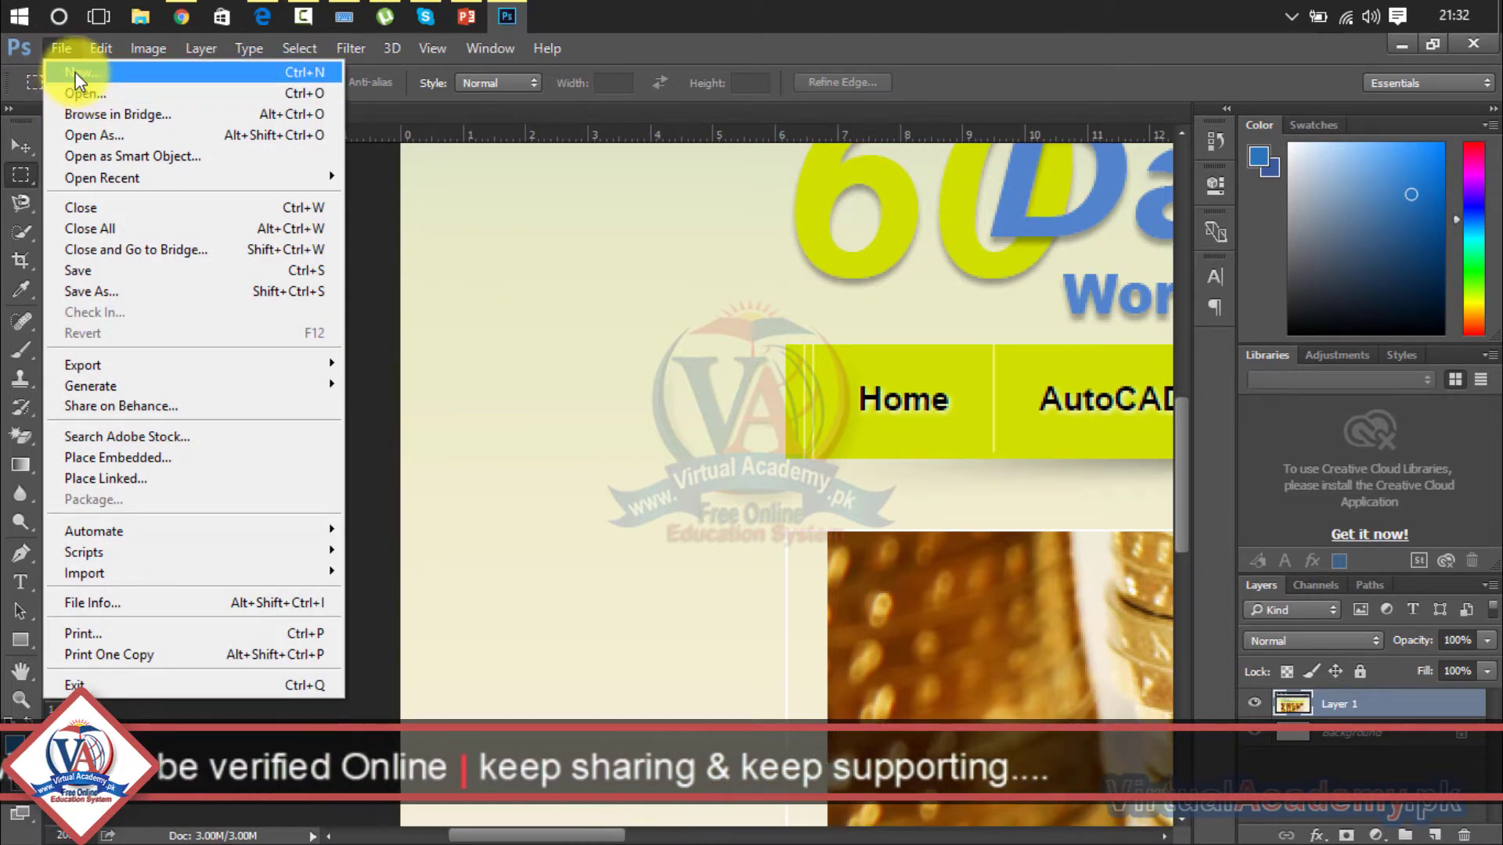
{"action": "left_click", "coordinate": [75, 72]}
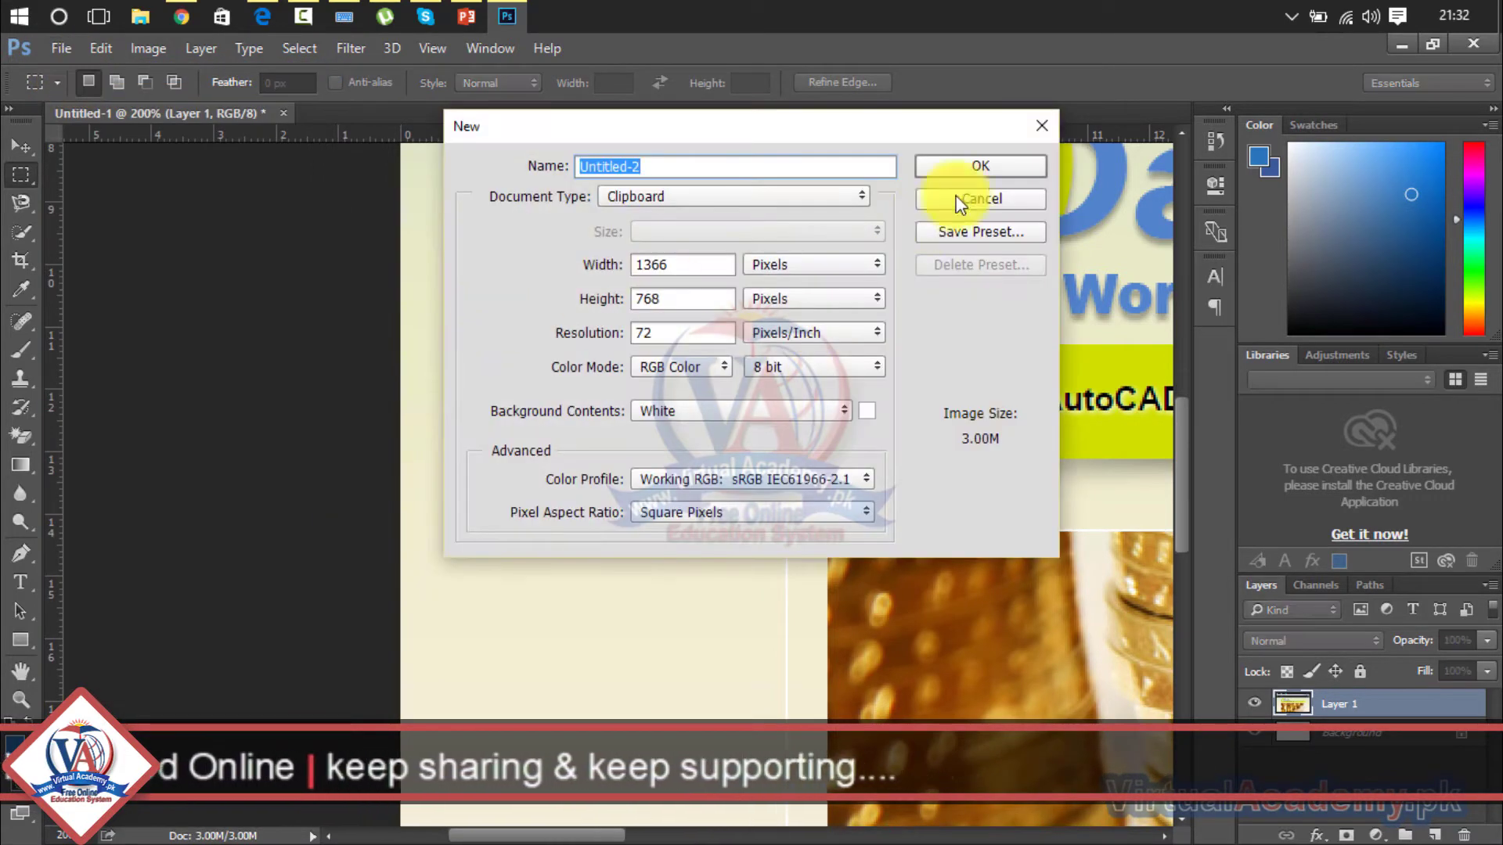
{"action": "left_click", "coordinate": [991, 169]}
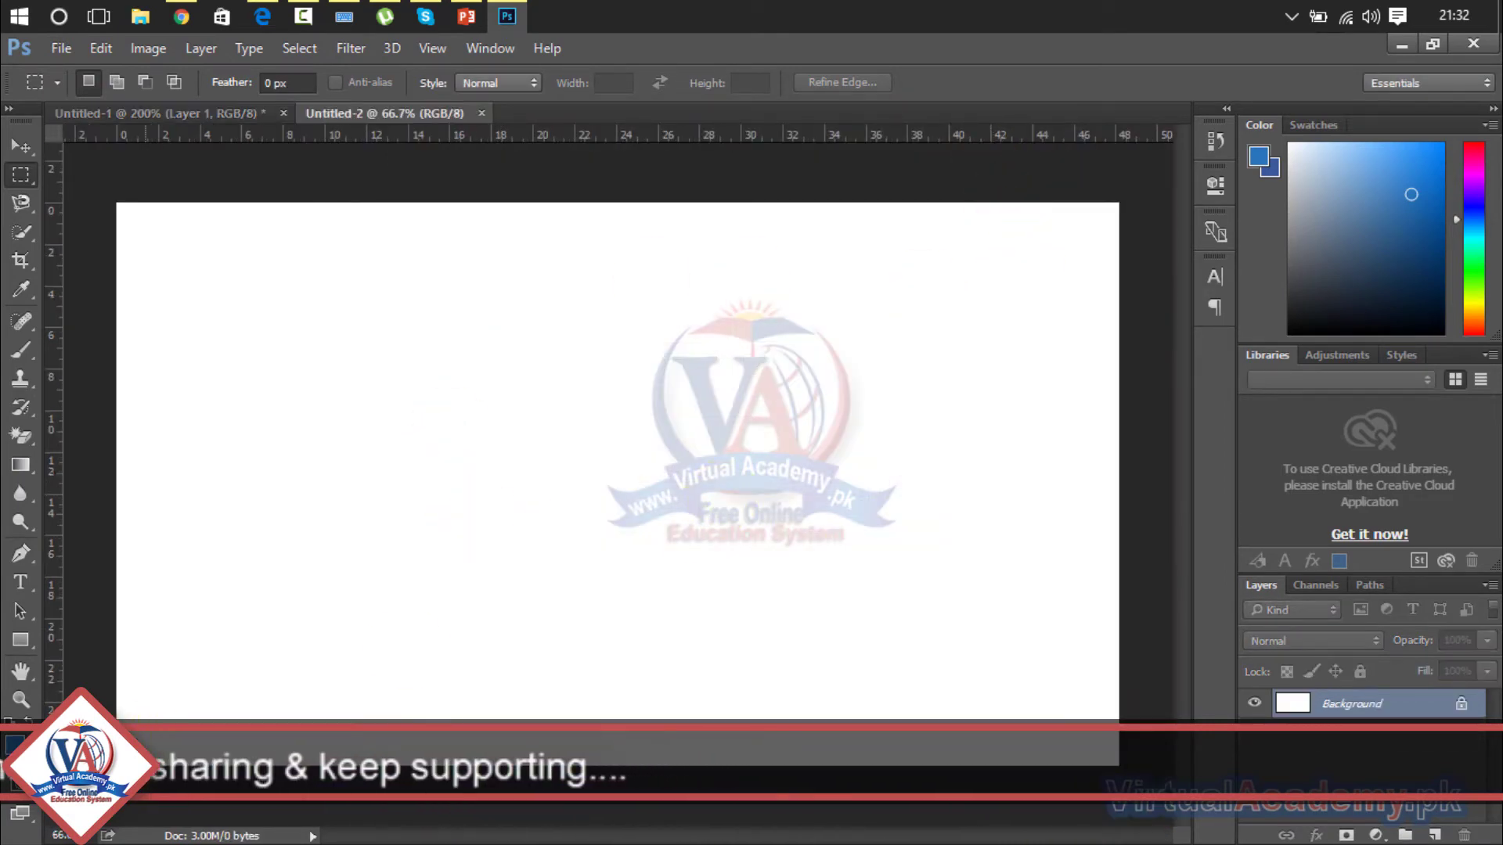
Set the foreground color to hex 333333 and fill the Background layer with it
{"action": "left_click", "coordinate": [14, 739]}
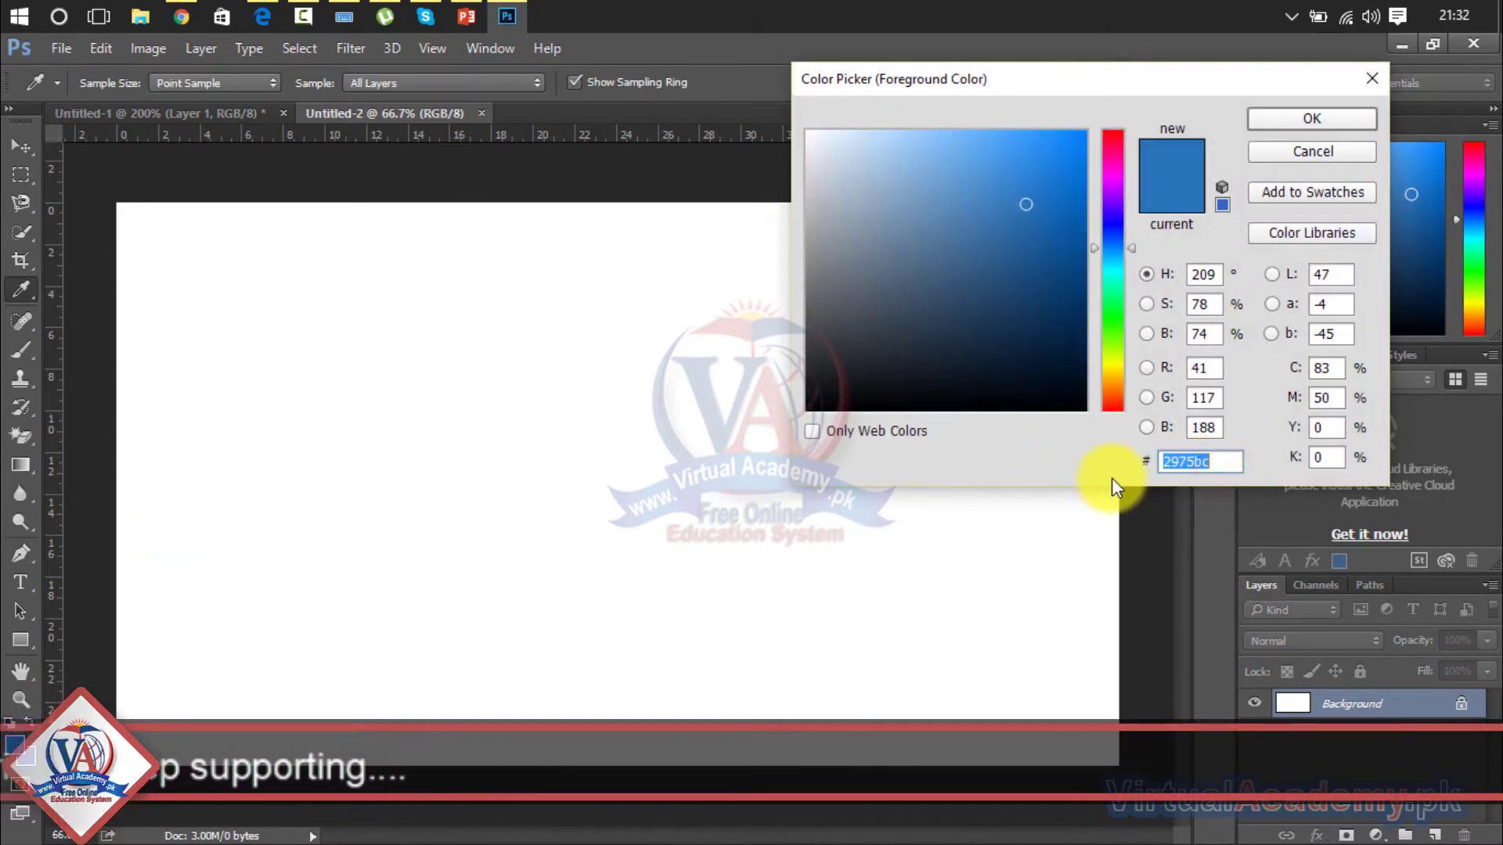
{"action": "type", "text": "3333"}
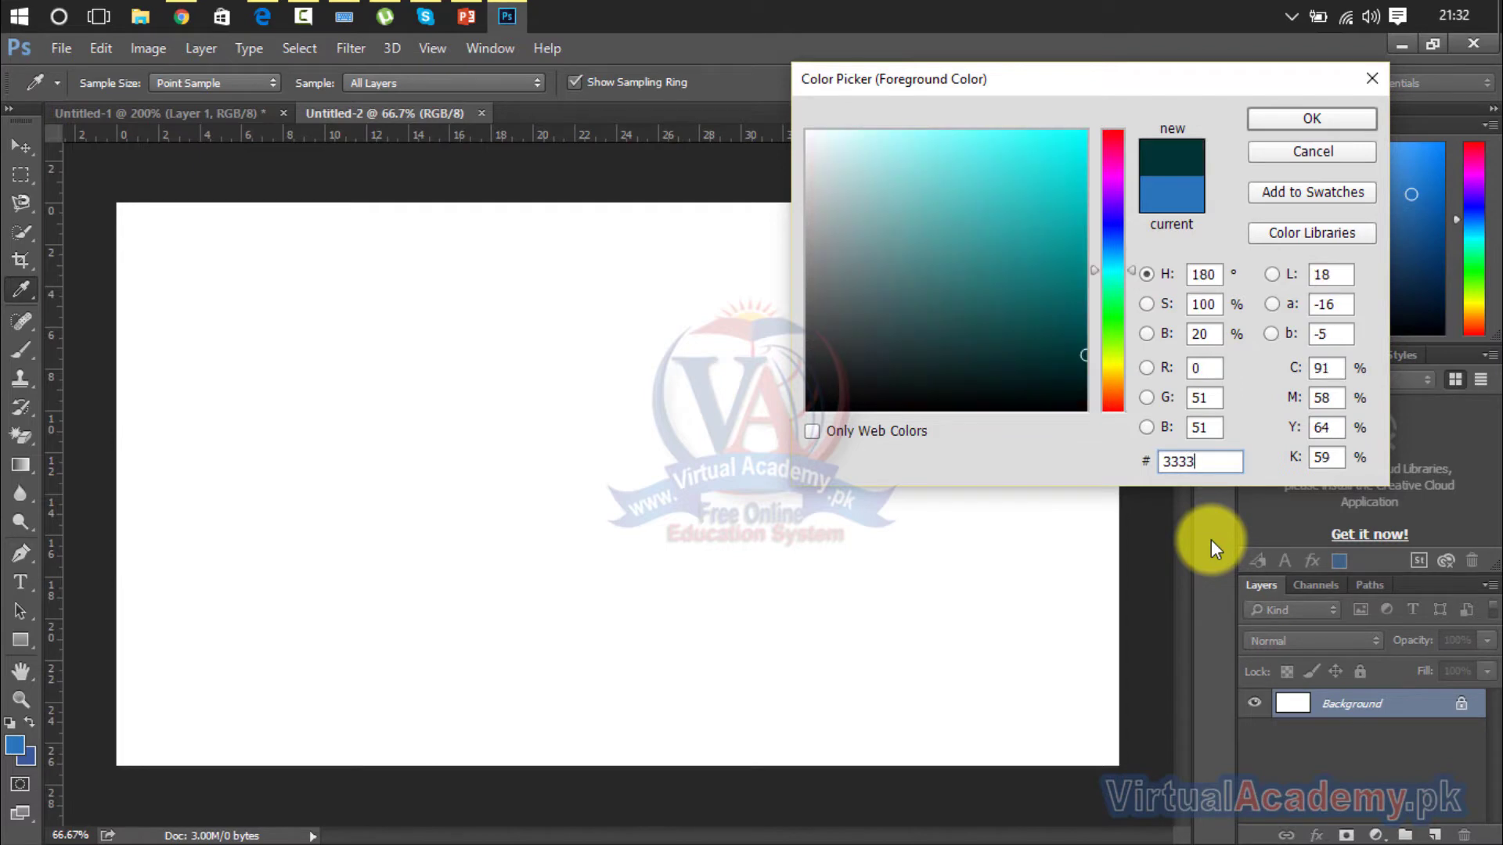
{"action": "type", "text": "33"}
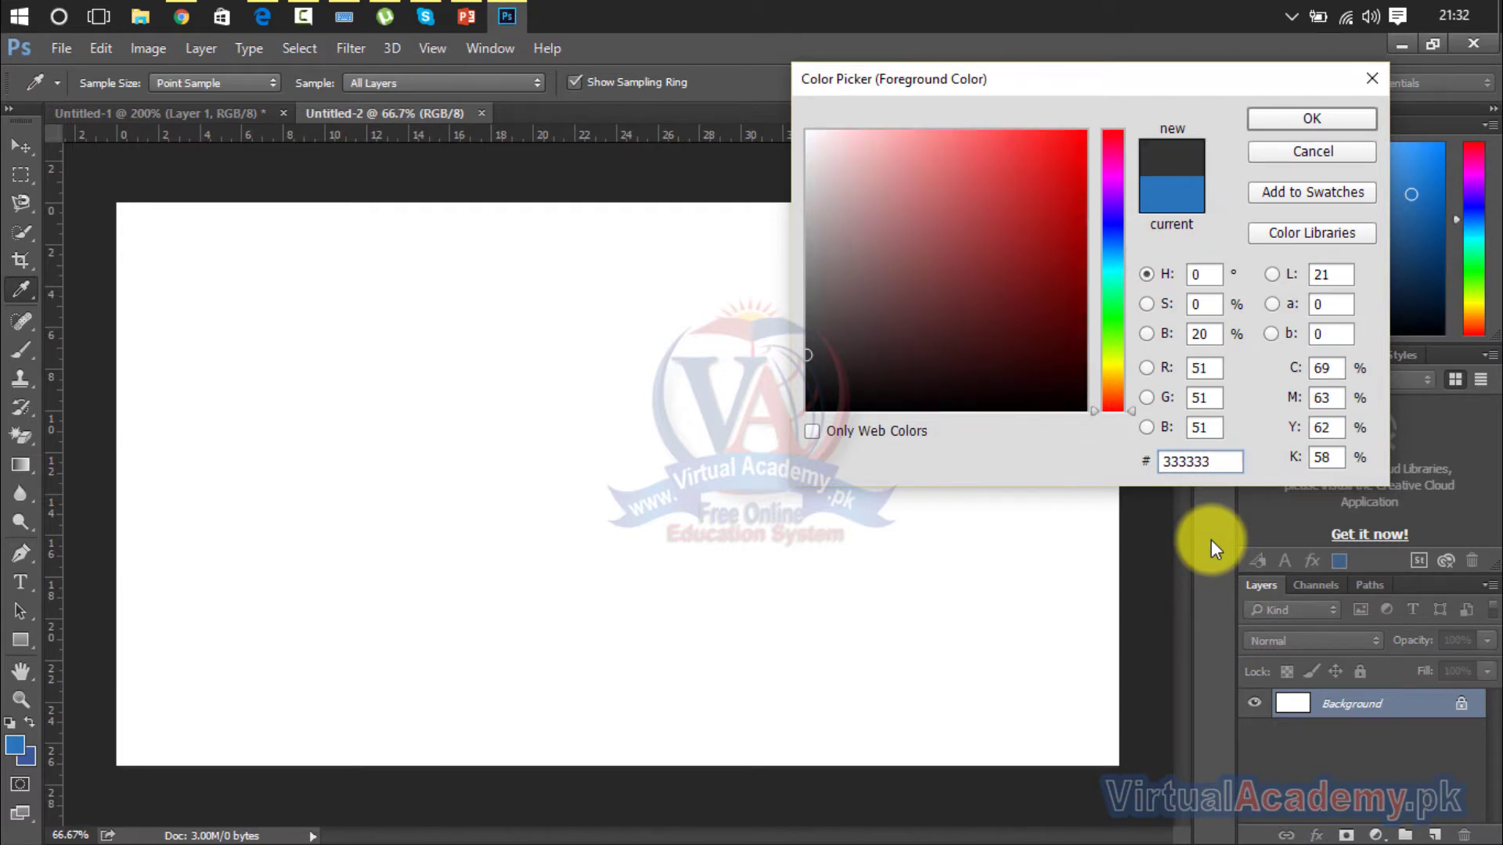
{"action": "left_click", "coordinate": [1211, 463]}
{"action": "left_click_drag", "start_coordinate": [1210, 463], "coordinate": [1147, 466]}
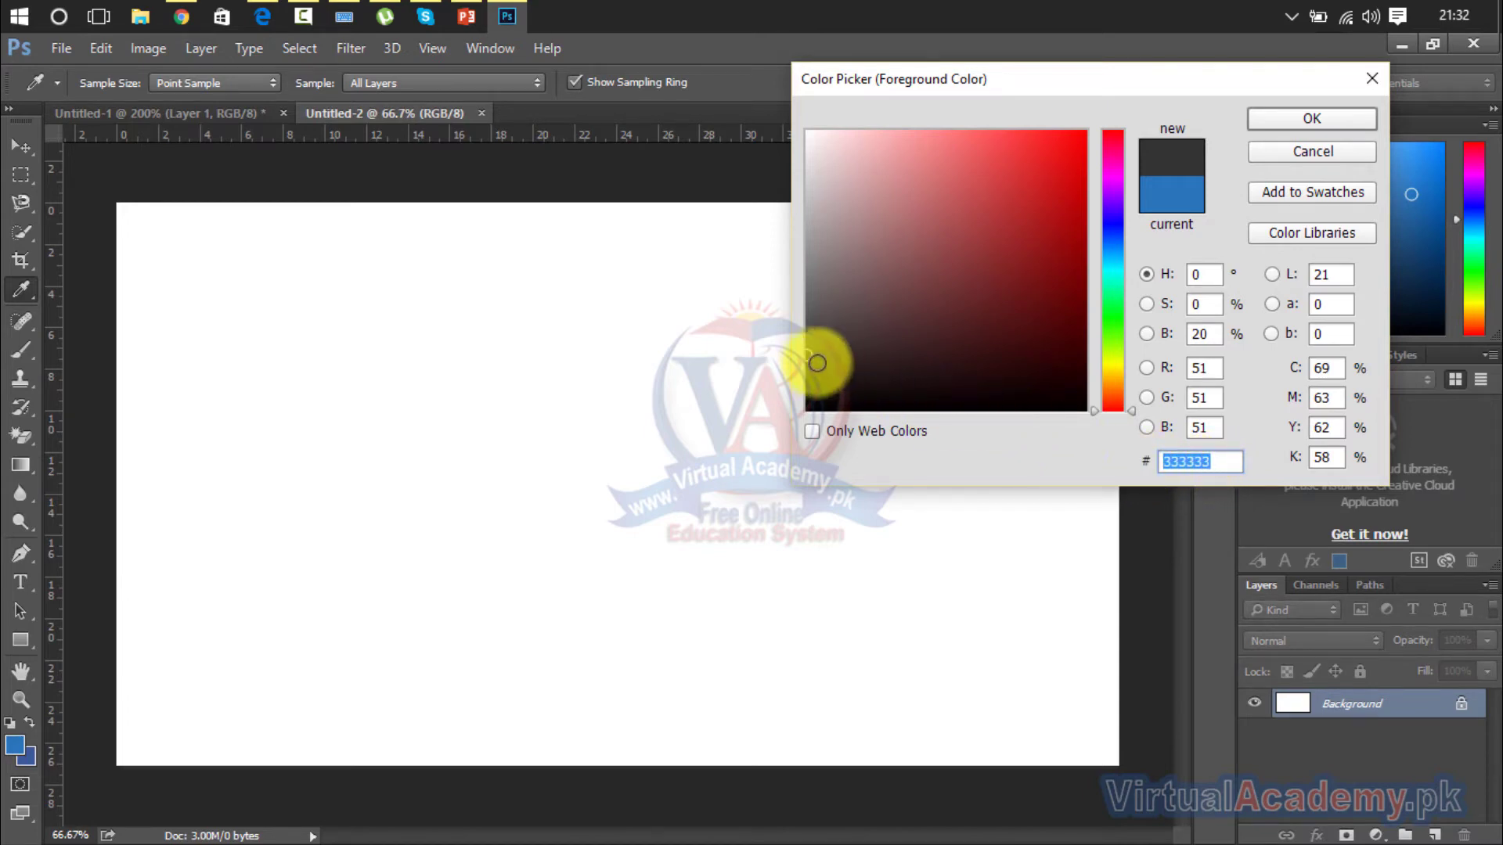
{"action": "left_click", "coordinate": [1274, 122]}
{"action": "key", "text": "m"}
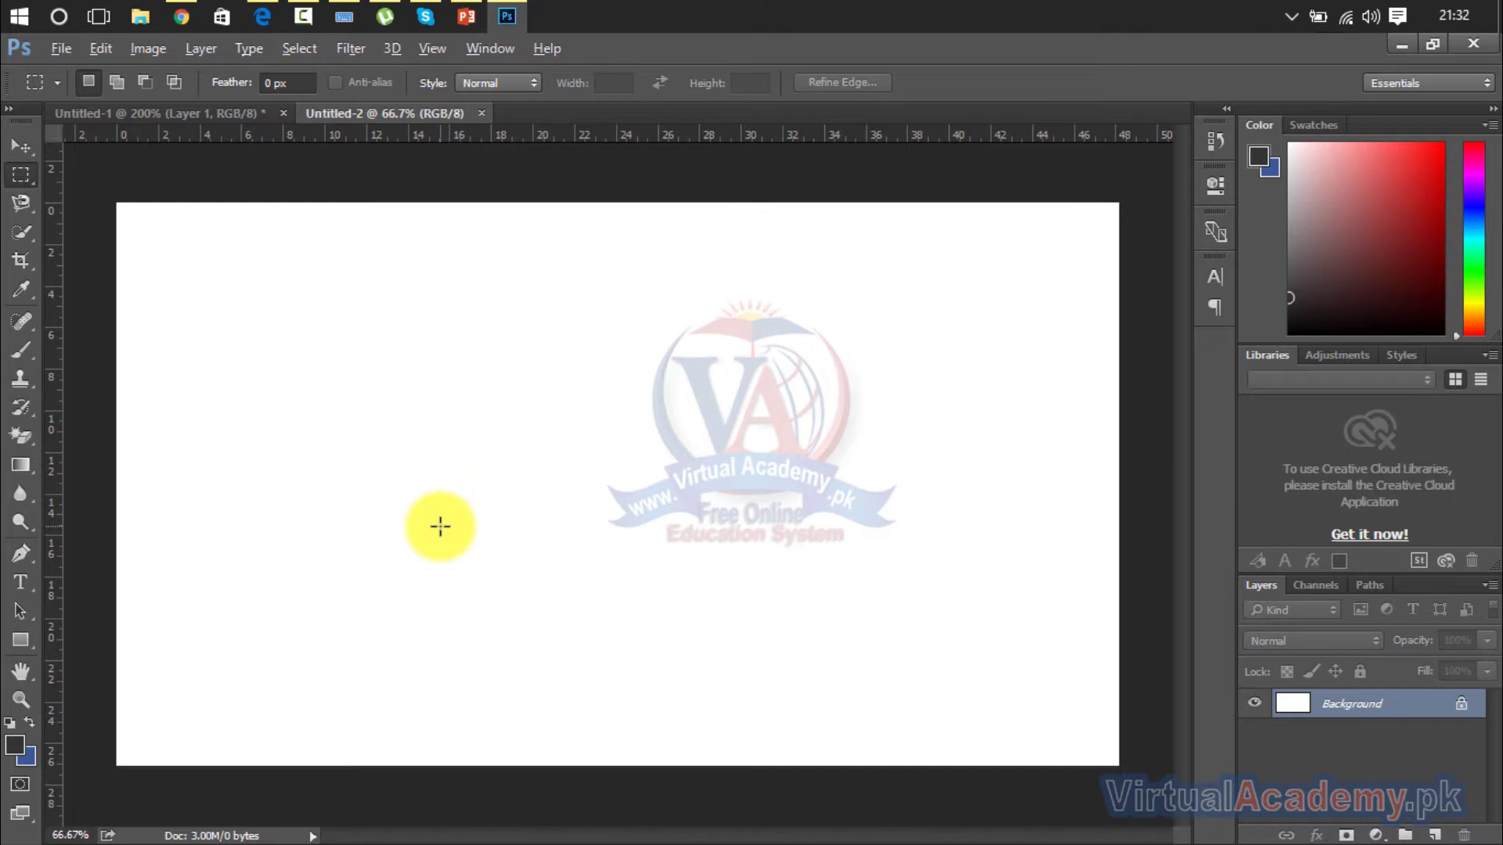
{"action": "key", "text": "alt+BackSpace"}
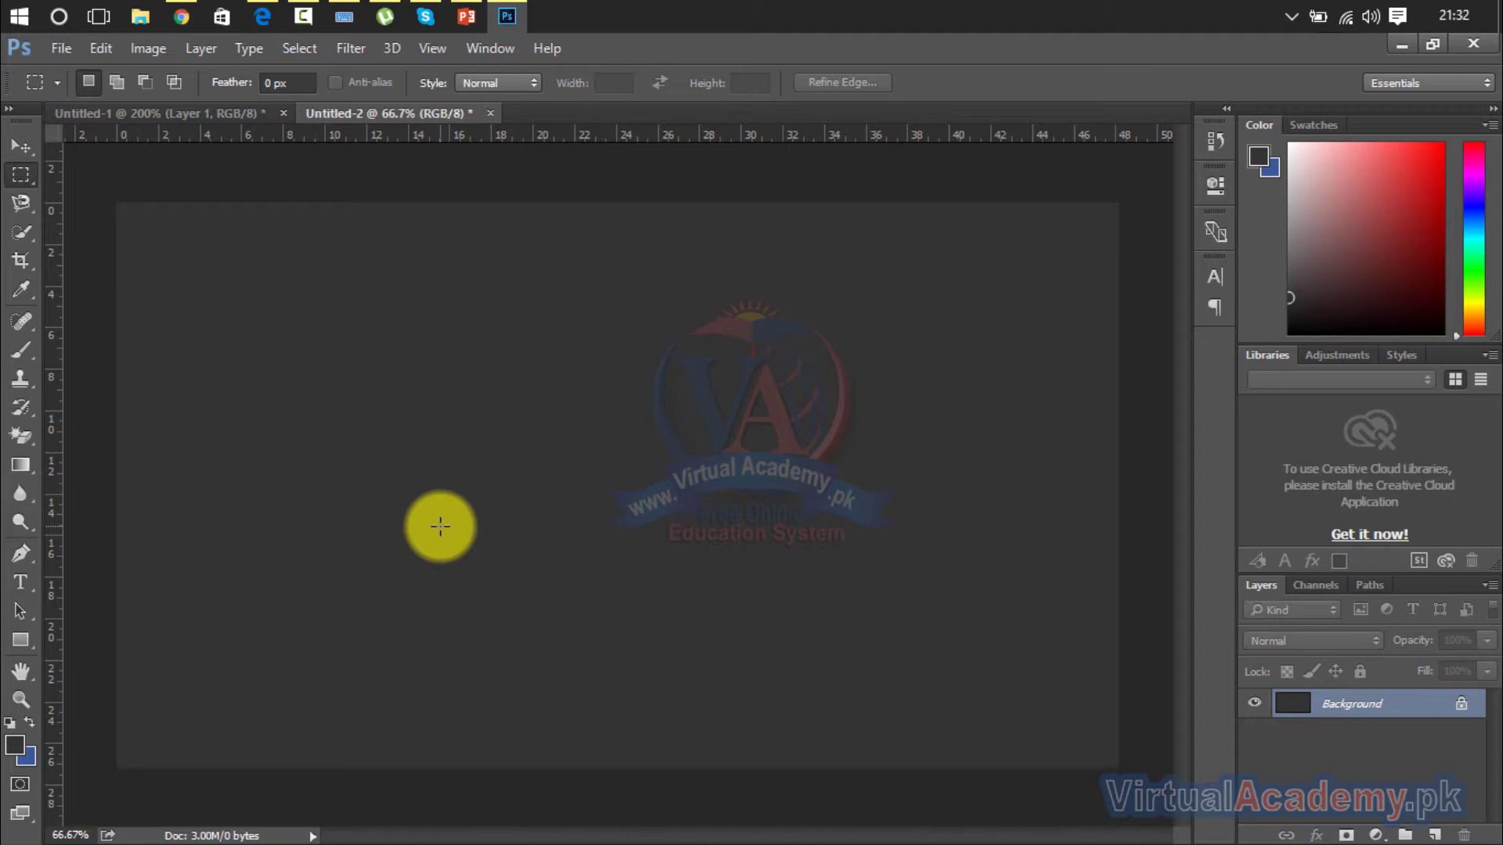
Convert the locked Background into a regular layer and crop the canvas to a narrow vertical strip about 1.6 by 14 cm
{"action": "double_click", "coordinate": [1406, 705]}
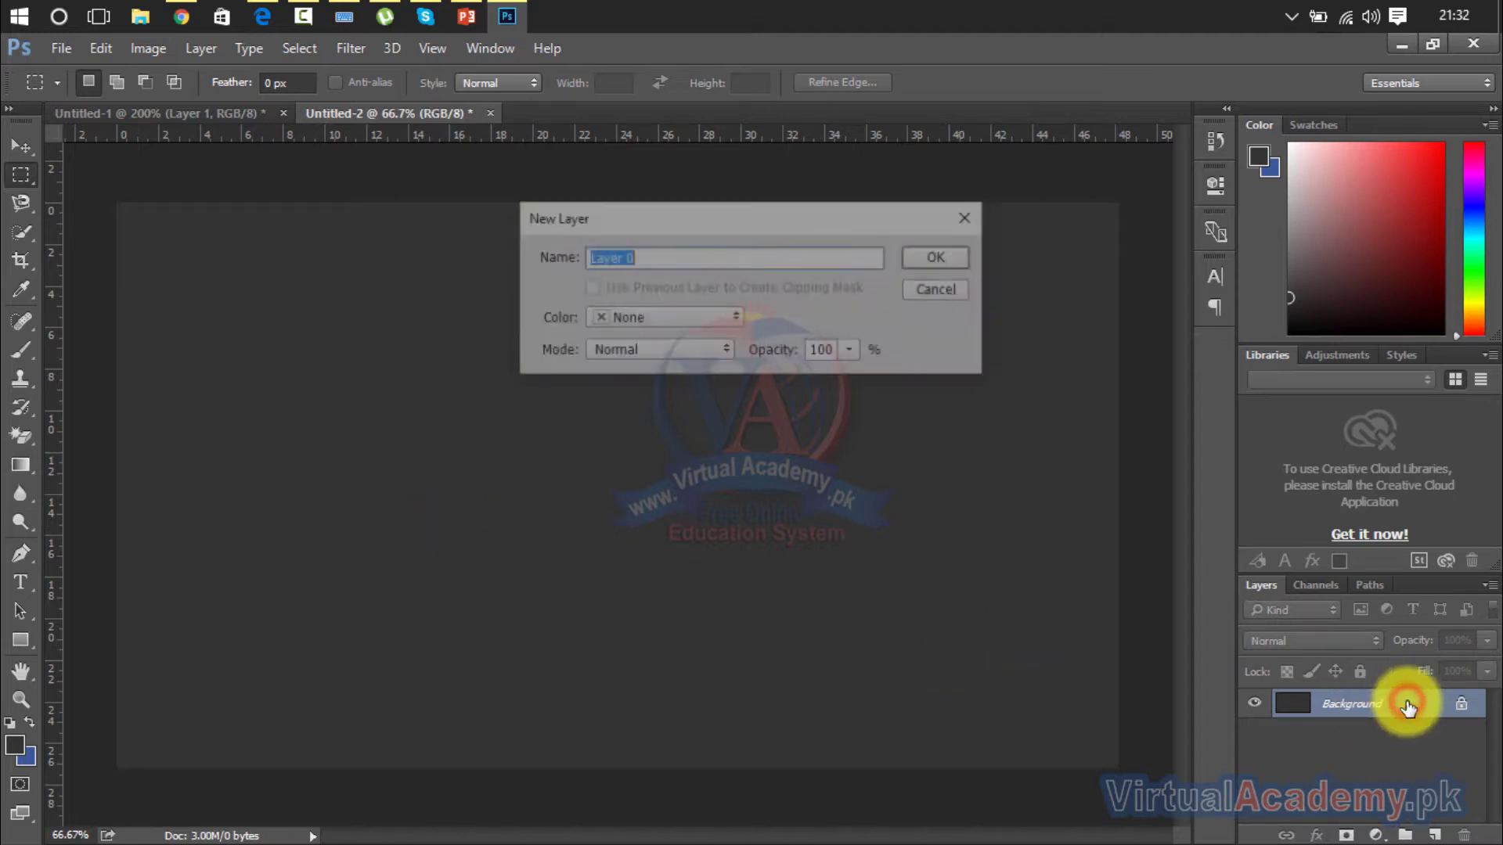
{"action": "left_click", "coordinate": [945, 258]}
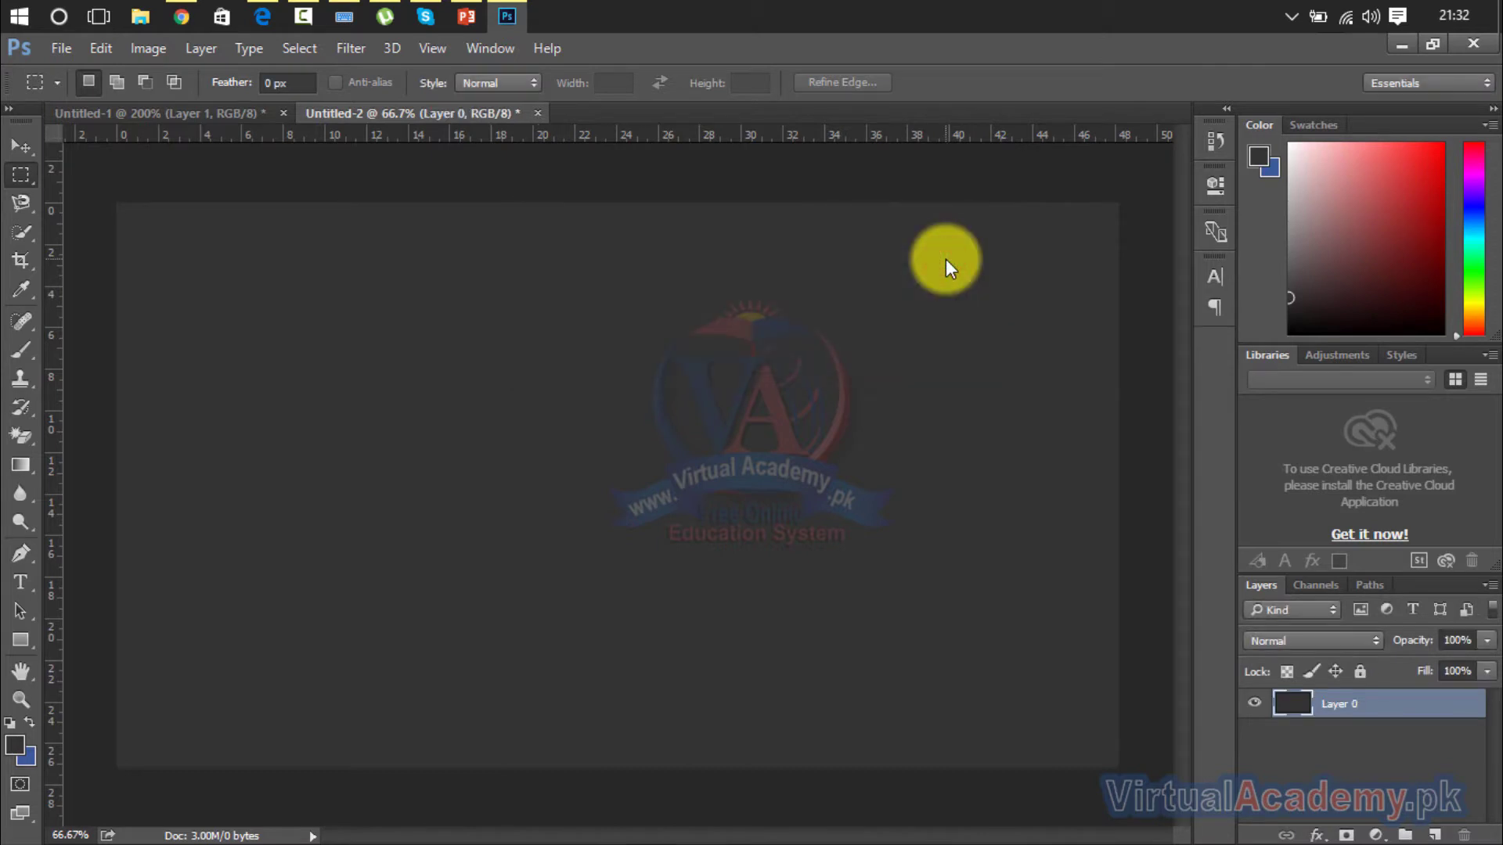
{"action": "left_click", "coordinate": [20, 260]}
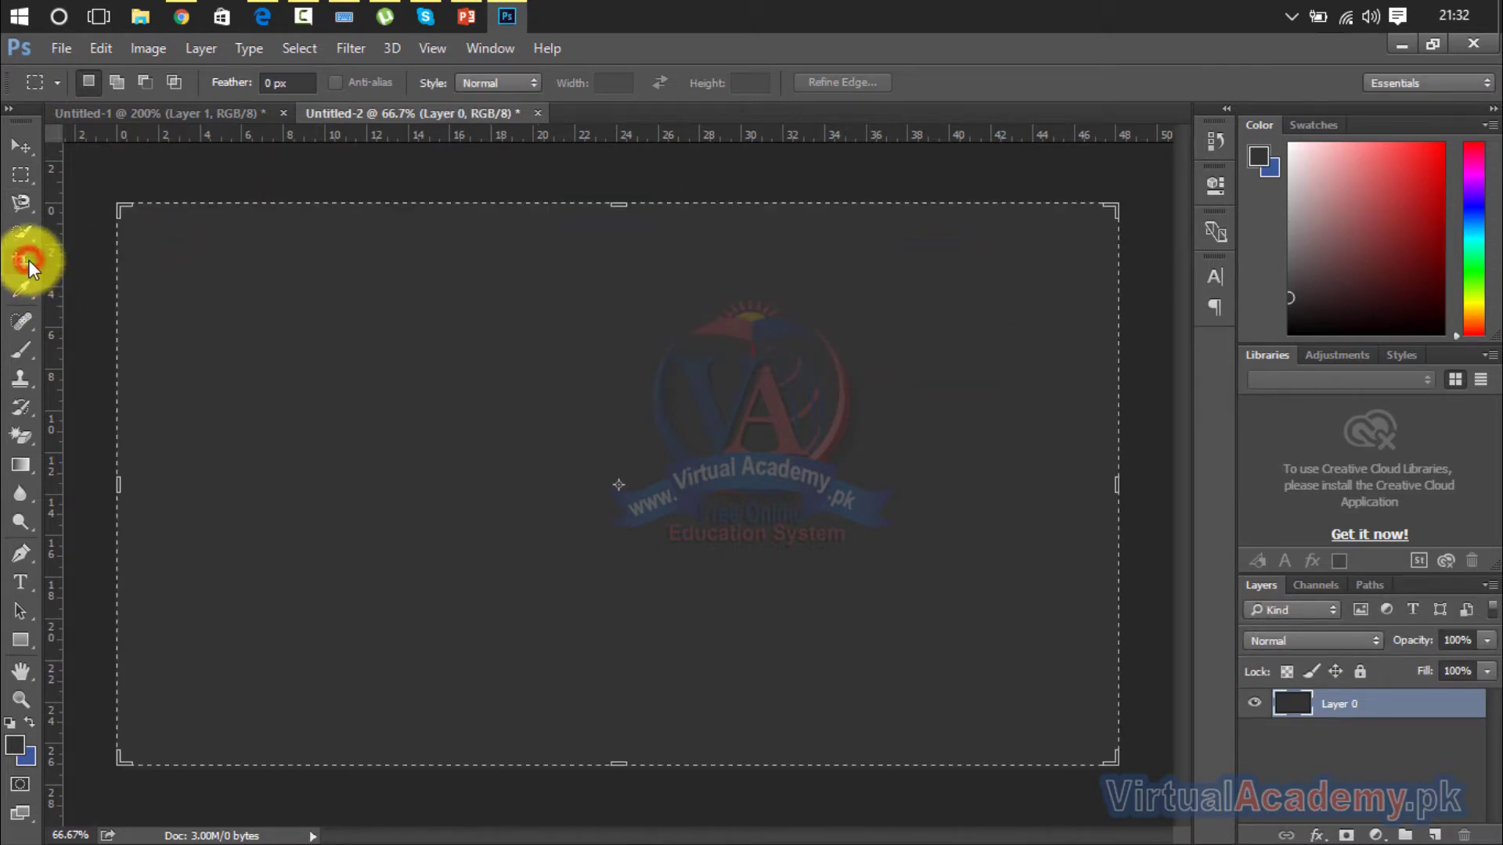
{"action": "left_click_drag", "start_coordinate": [1114, 488], "coordinate": [635, 510]}
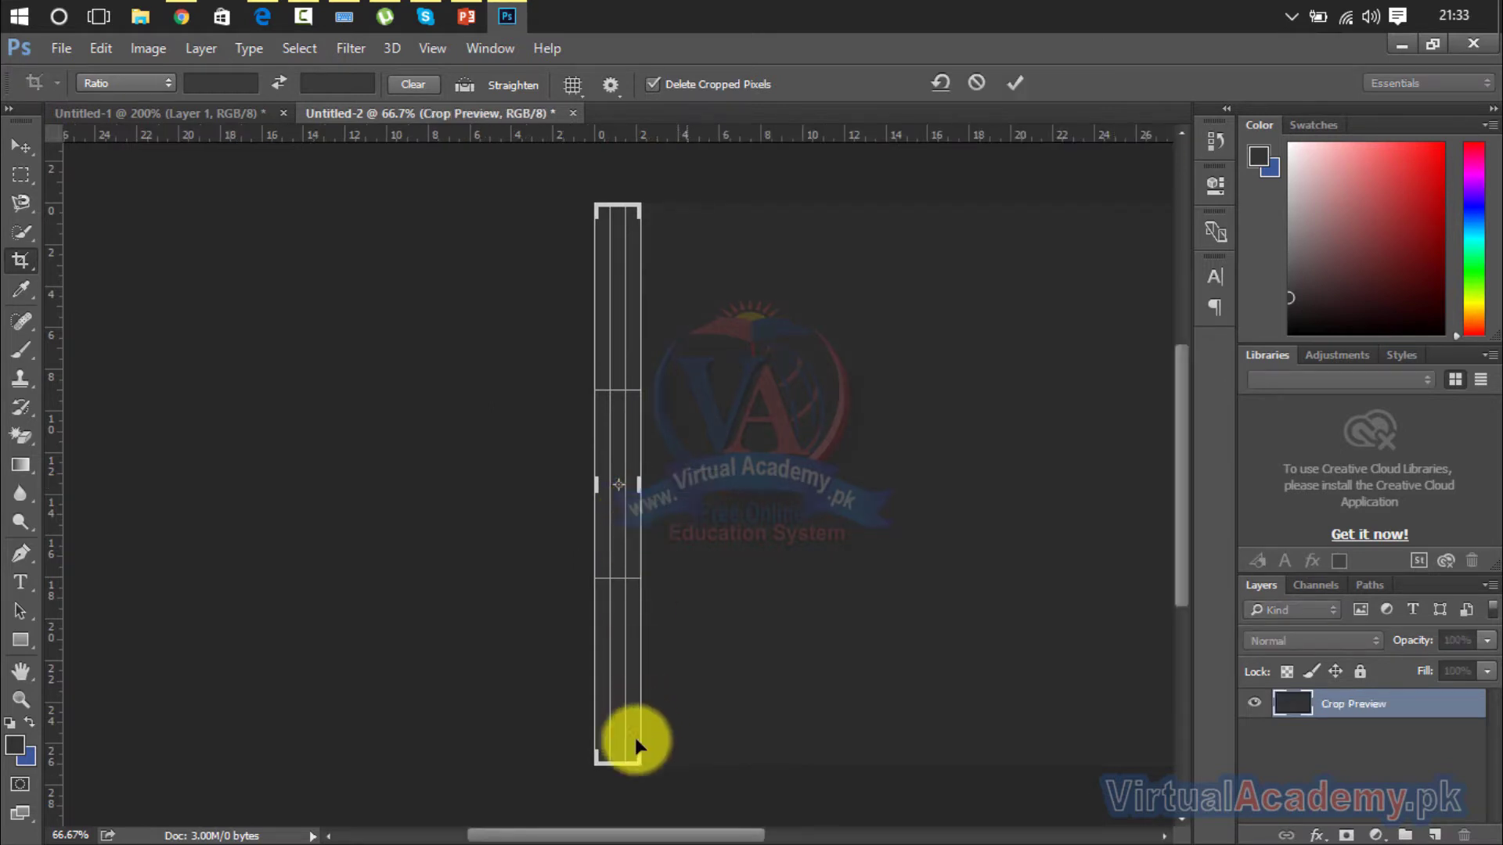
{"action": "left_click_drag", "start_coordinate": [614, 755], "coordinate": [615, 626]}
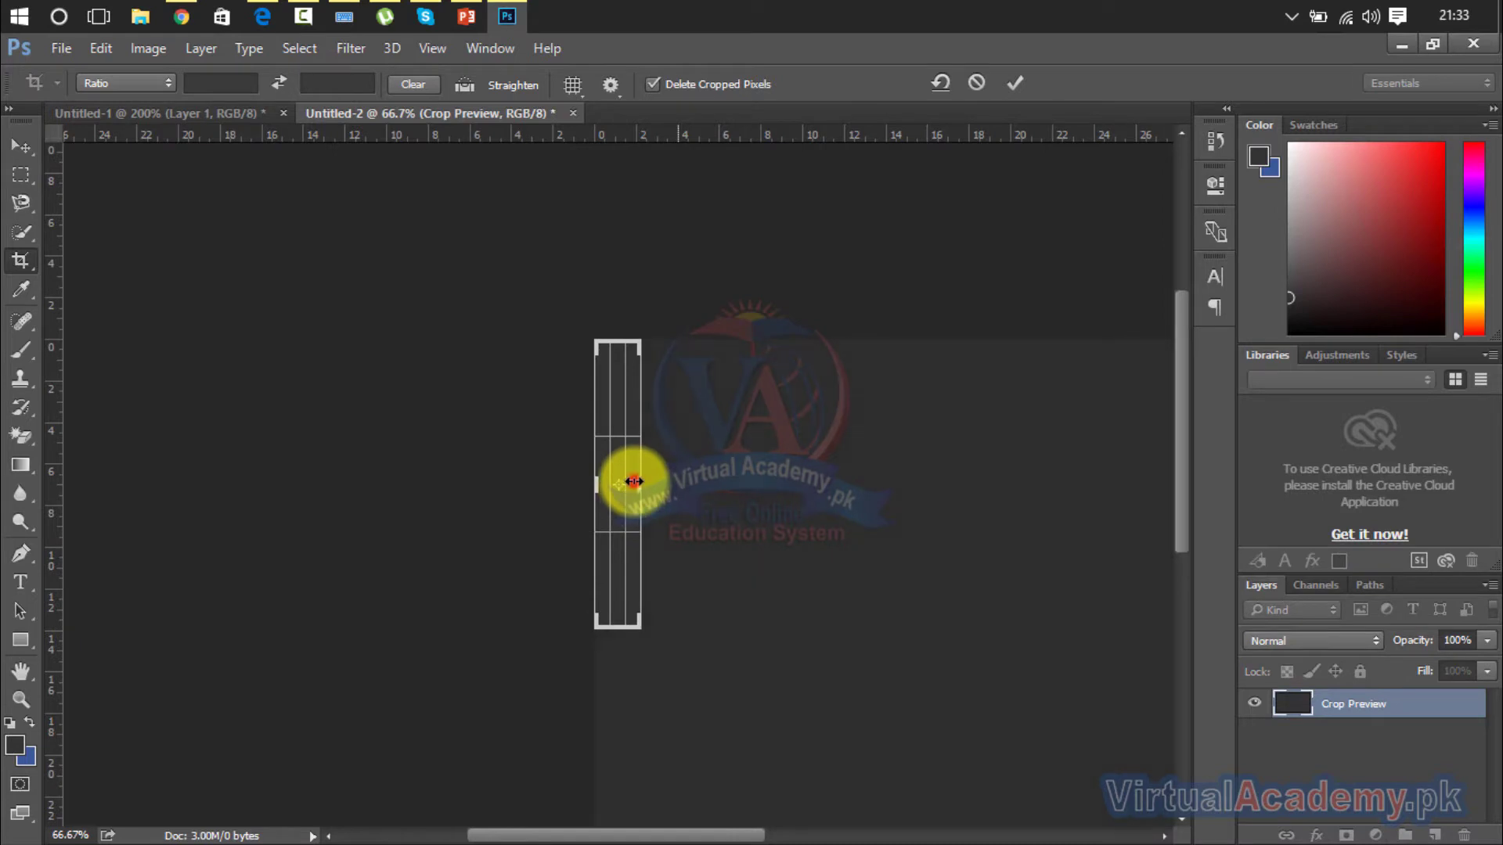
{"action": "left_click_drag", "start_coordinate": [631, 483], "coordinate": [627, 483]}
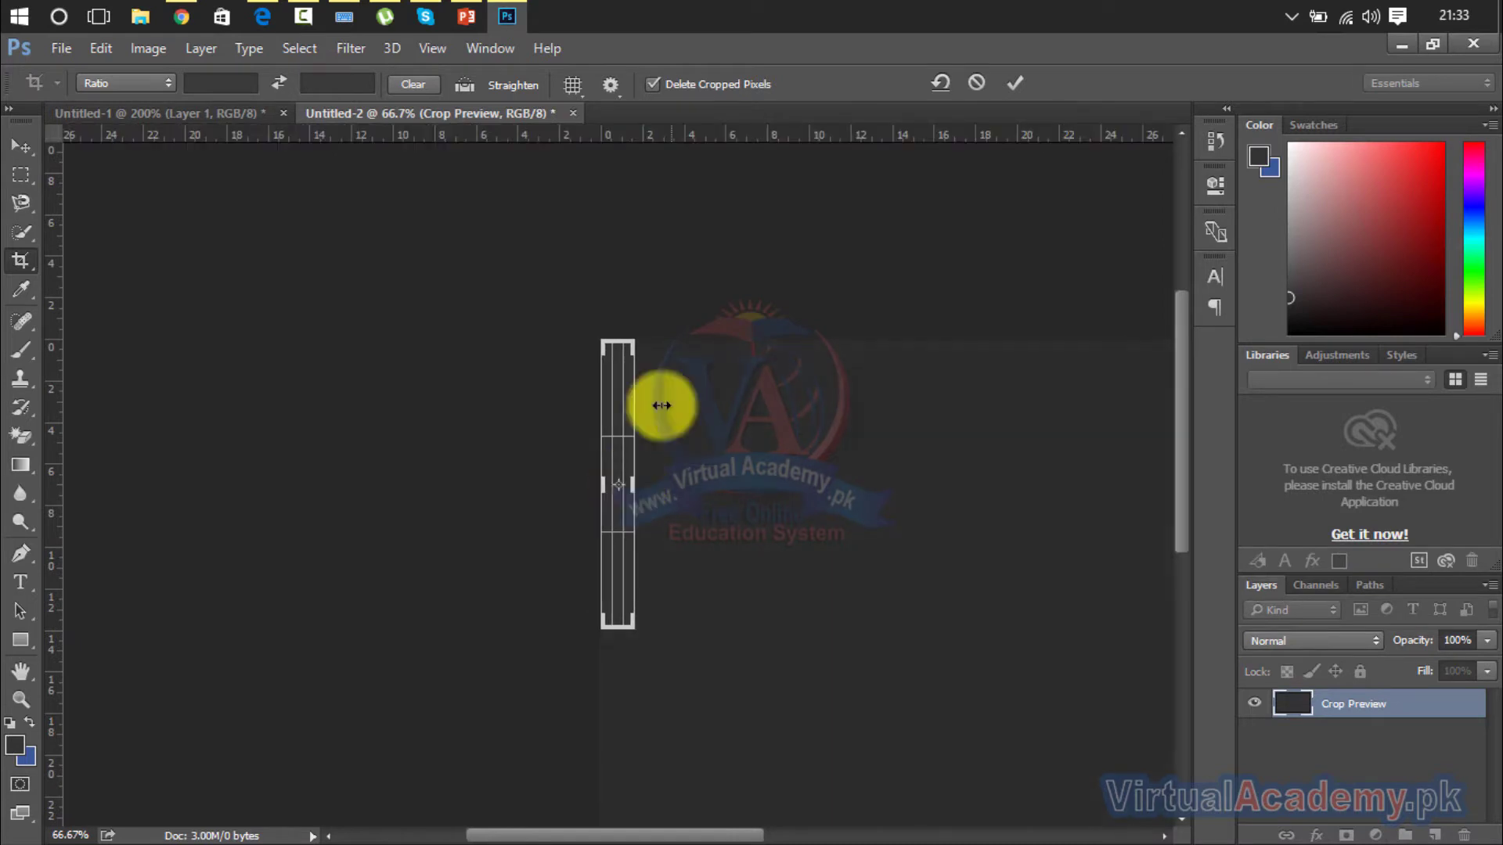
{"action": "left_click", "coordinate": [1025, 83]}
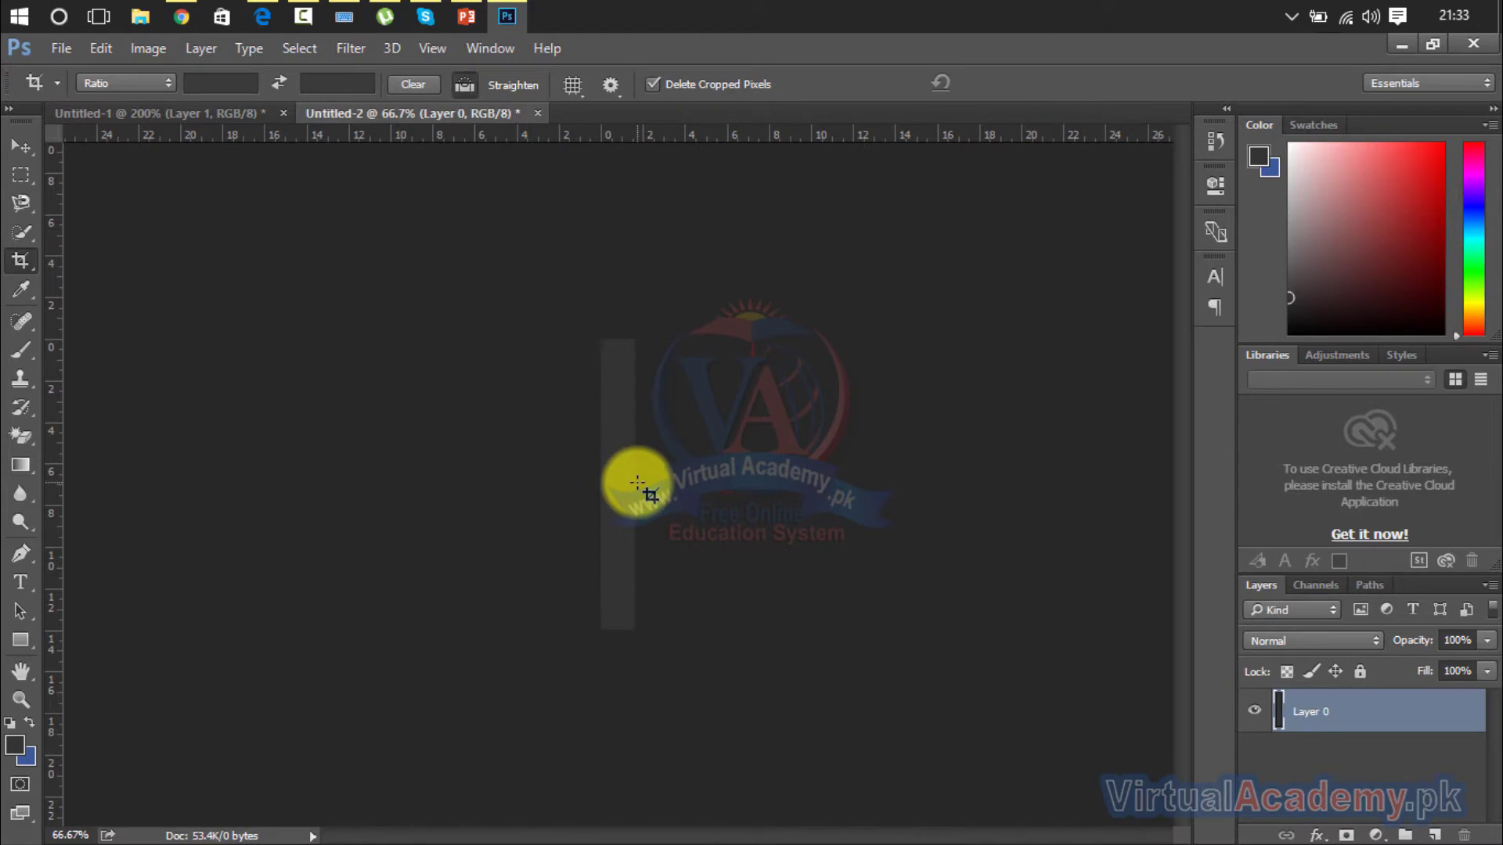
{"action": "key", "text": "ctrl+plus"}
{"action": "key", "text": "ctrl+plus"}
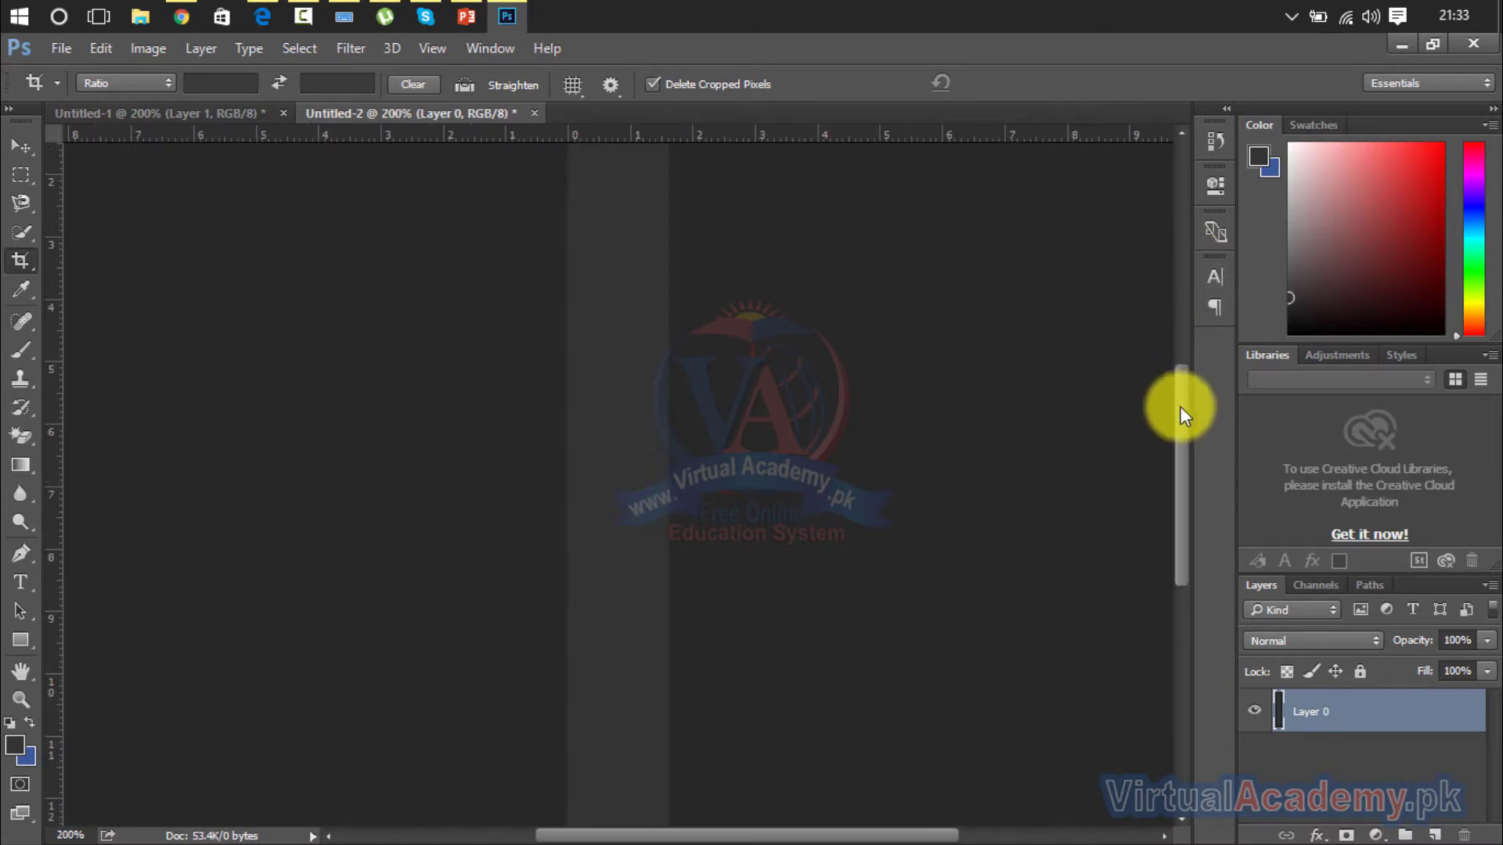
{"action": "left_click_drag", "start_coordinate": [1180, 406], "coordinate": [1182, 327]}
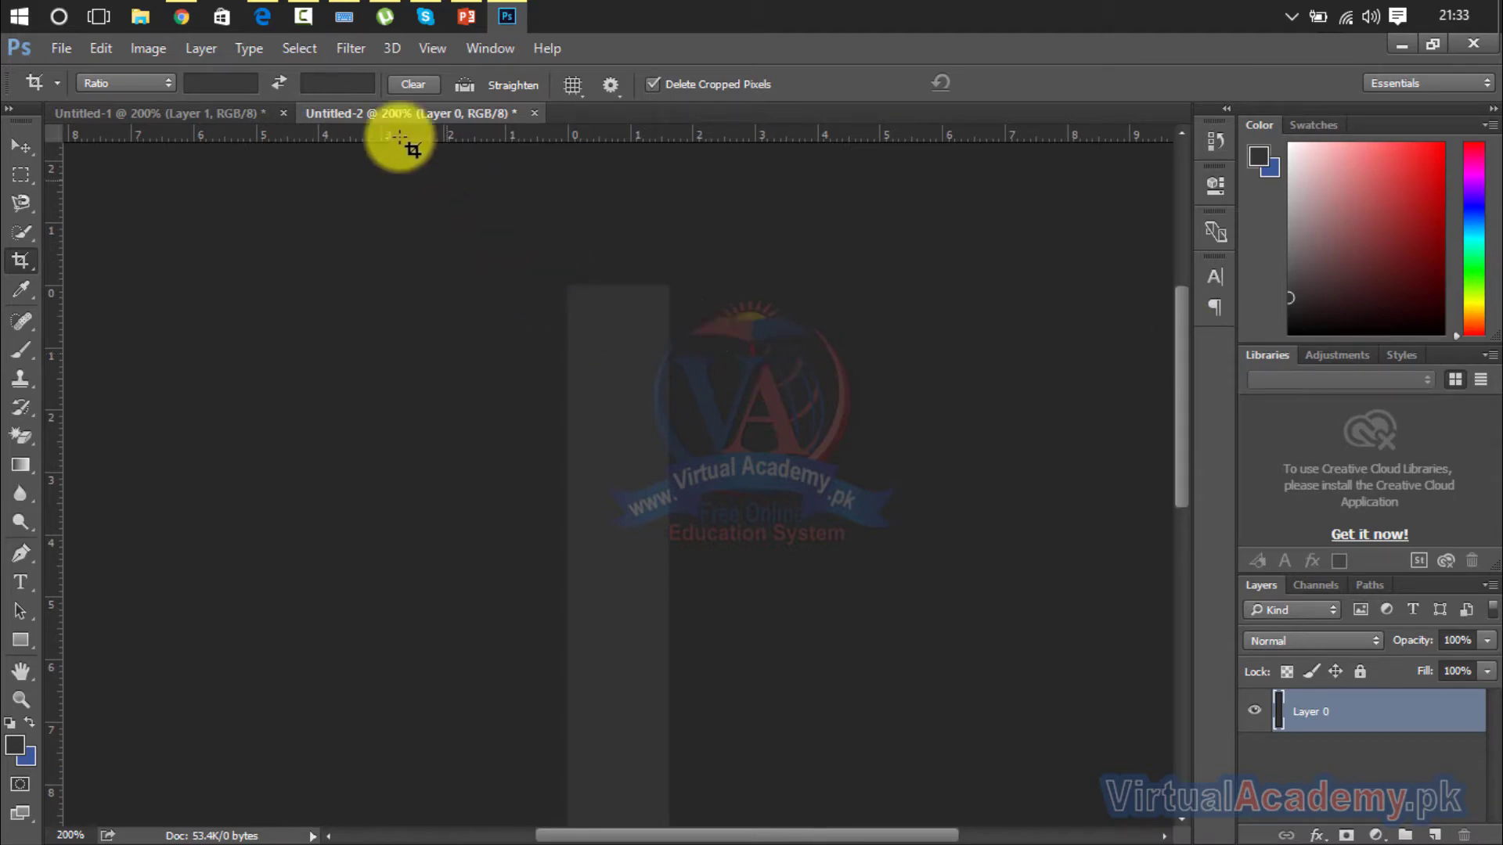
Switch to Chrome, reduce the browser window to a smaller size and examine the site's narrow layout down the page
{"action": "left_click", "coordinate": [187, 10]}
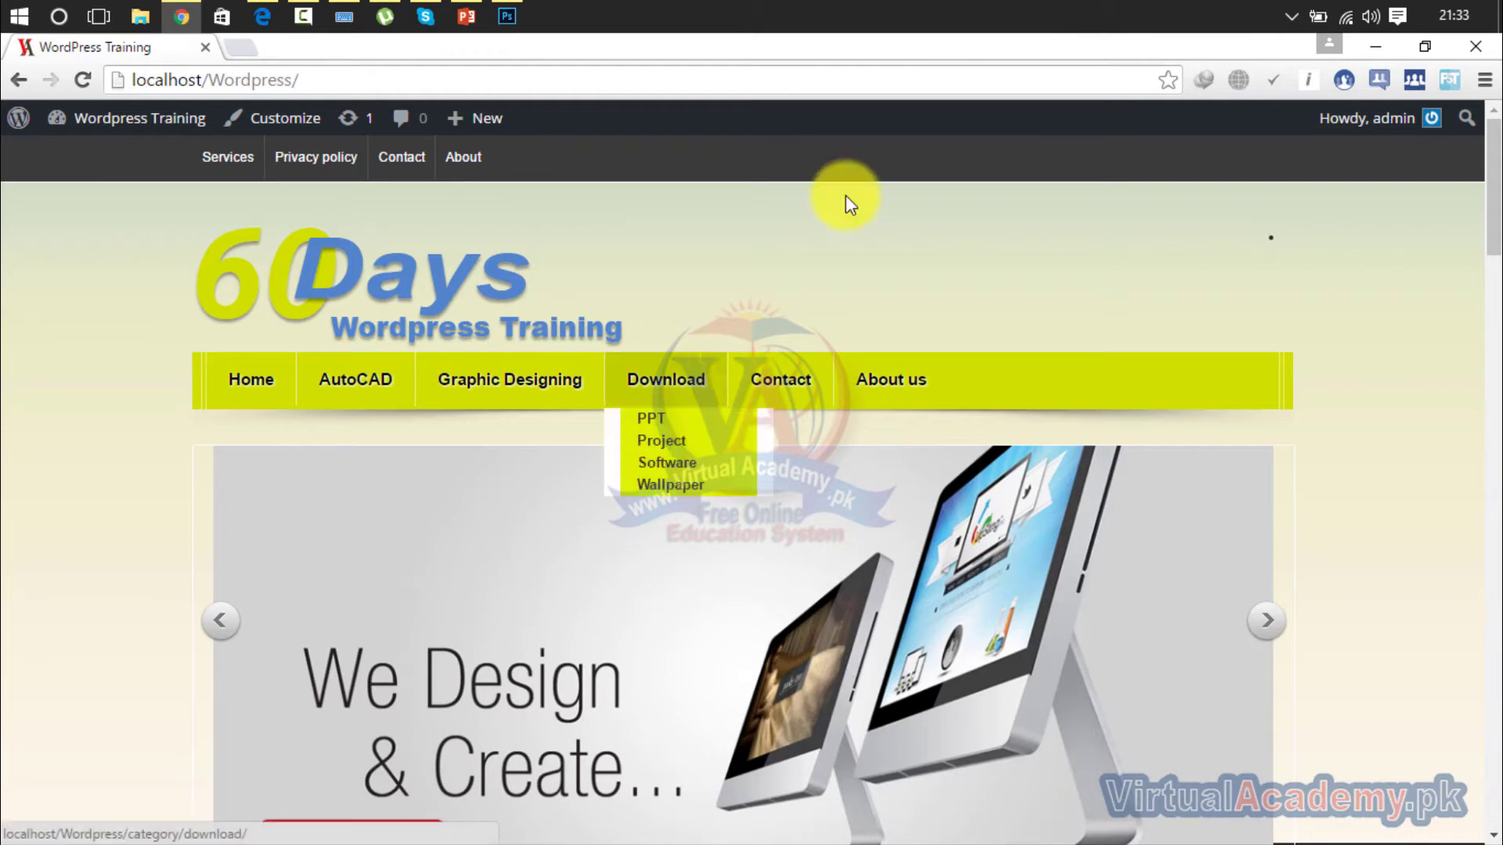
{"action": "left_click", "coordinate": [1424, 48]}
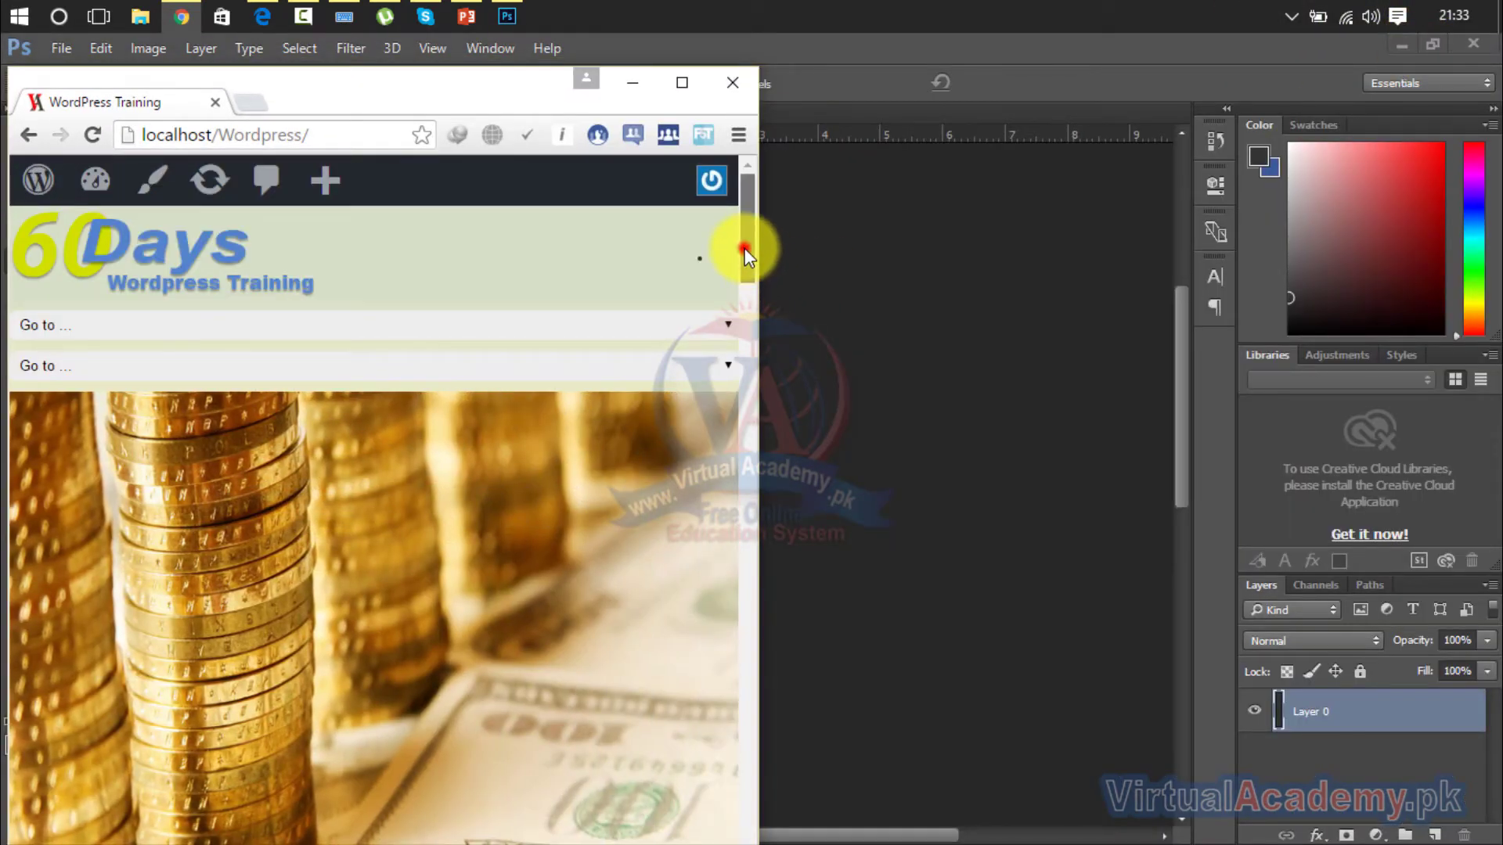
{"action": "left_click_drag", "start_coordinate": [744, 241], "coordinate": [744, 285]}
{"action": "left_click_drag", "start_coordinate": [753, 200], "coordinate": [777, 388]}
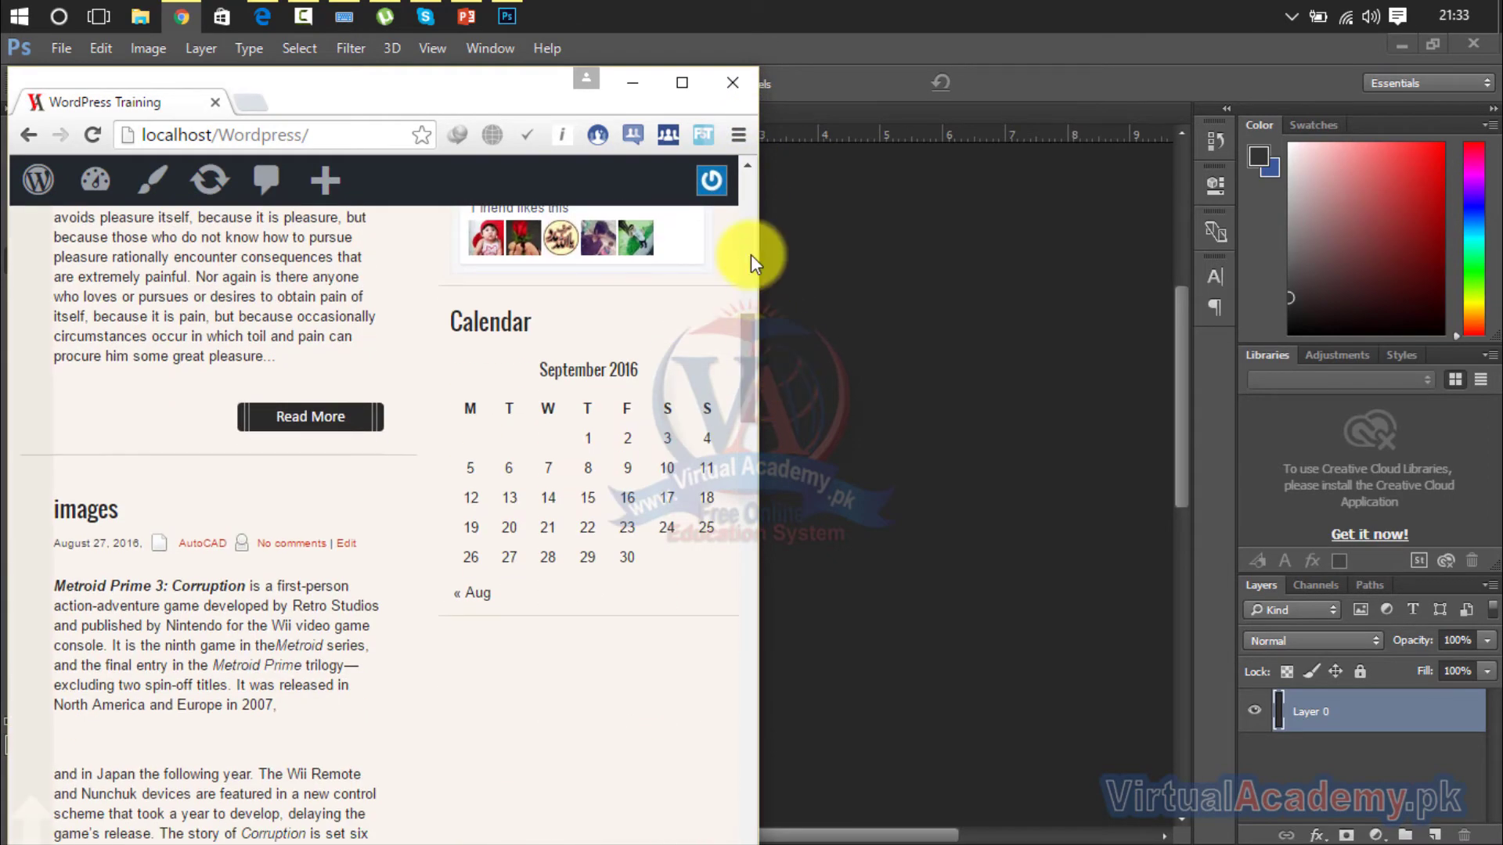
Enlarge the browser window, move it down beside the workspace and restore Photoshop to a smaller window so both show side by side
{"action": "left_click_drag", "start_coordinate": [758, 254], "coordinate": [1053, 251]}
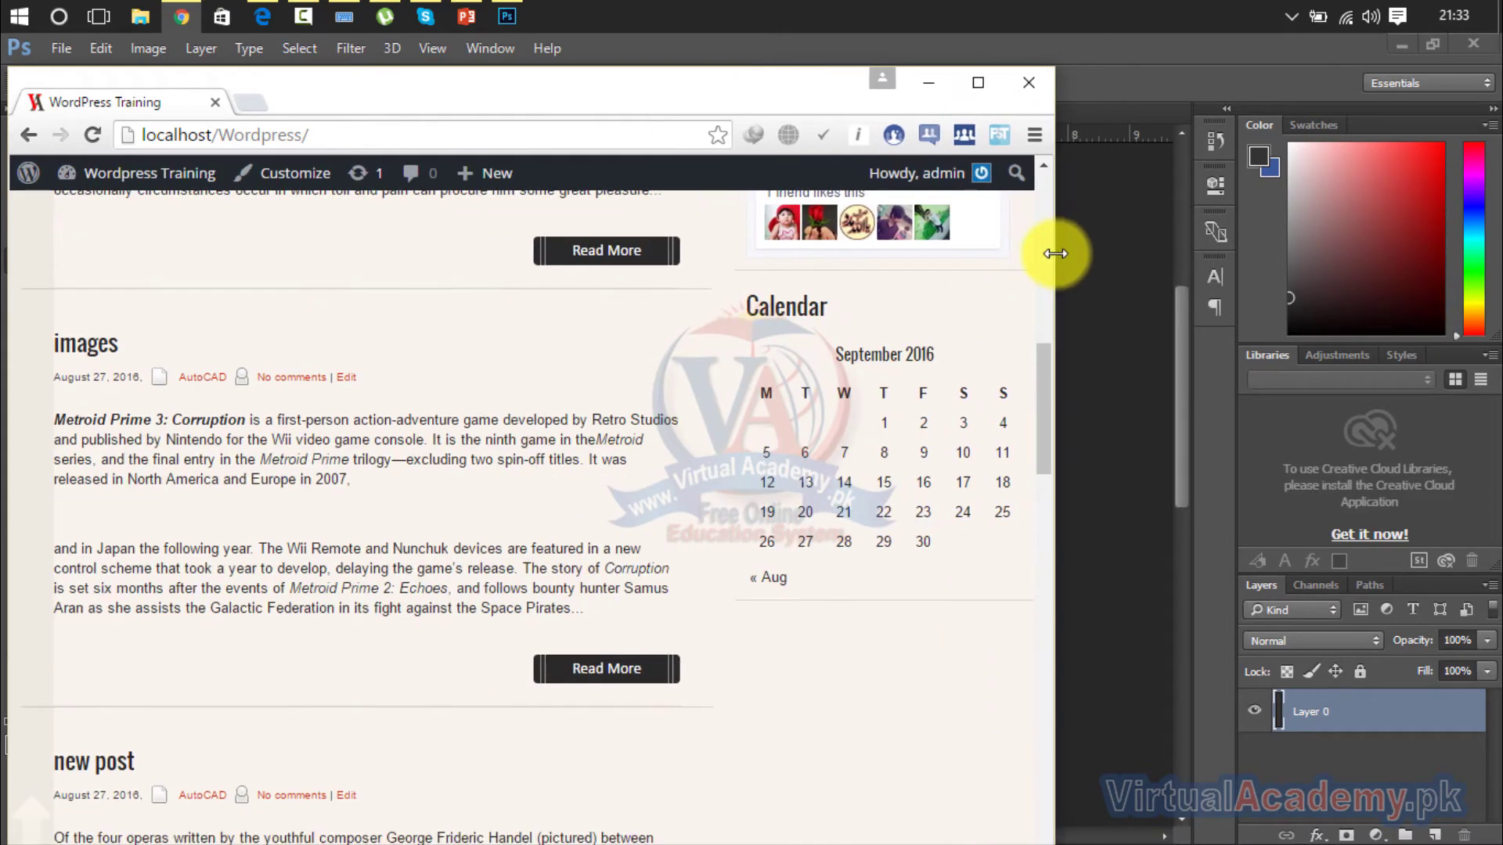
{"action": "left_click_drag", "start_coordinate": [1043, 362], "coordinate": [1258, 175]}
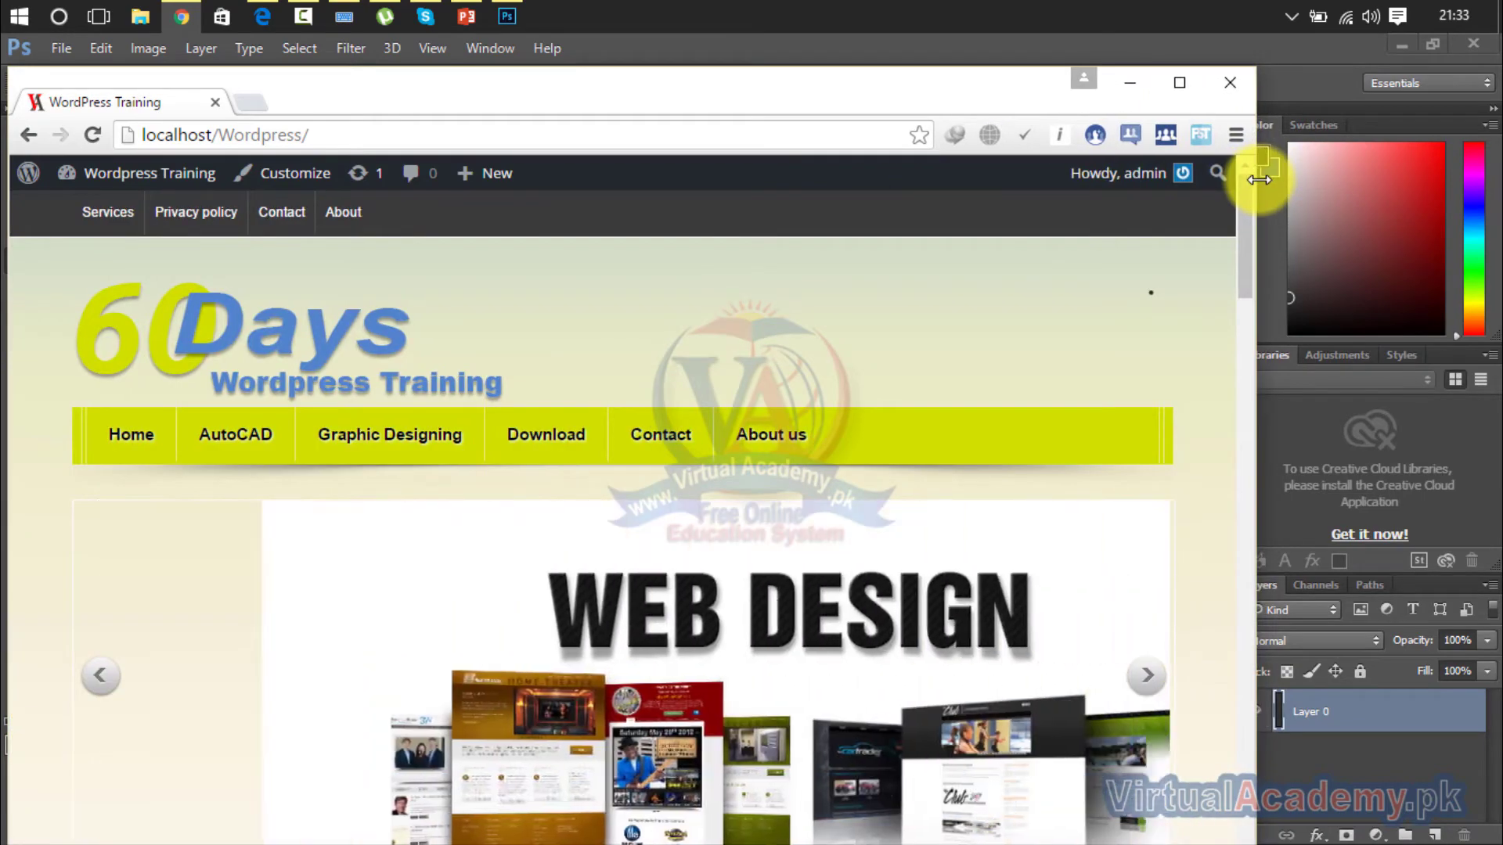
{"action": "left_click_drag", "start_coordinate": [956, 90], "coordinate": [438, 296]}
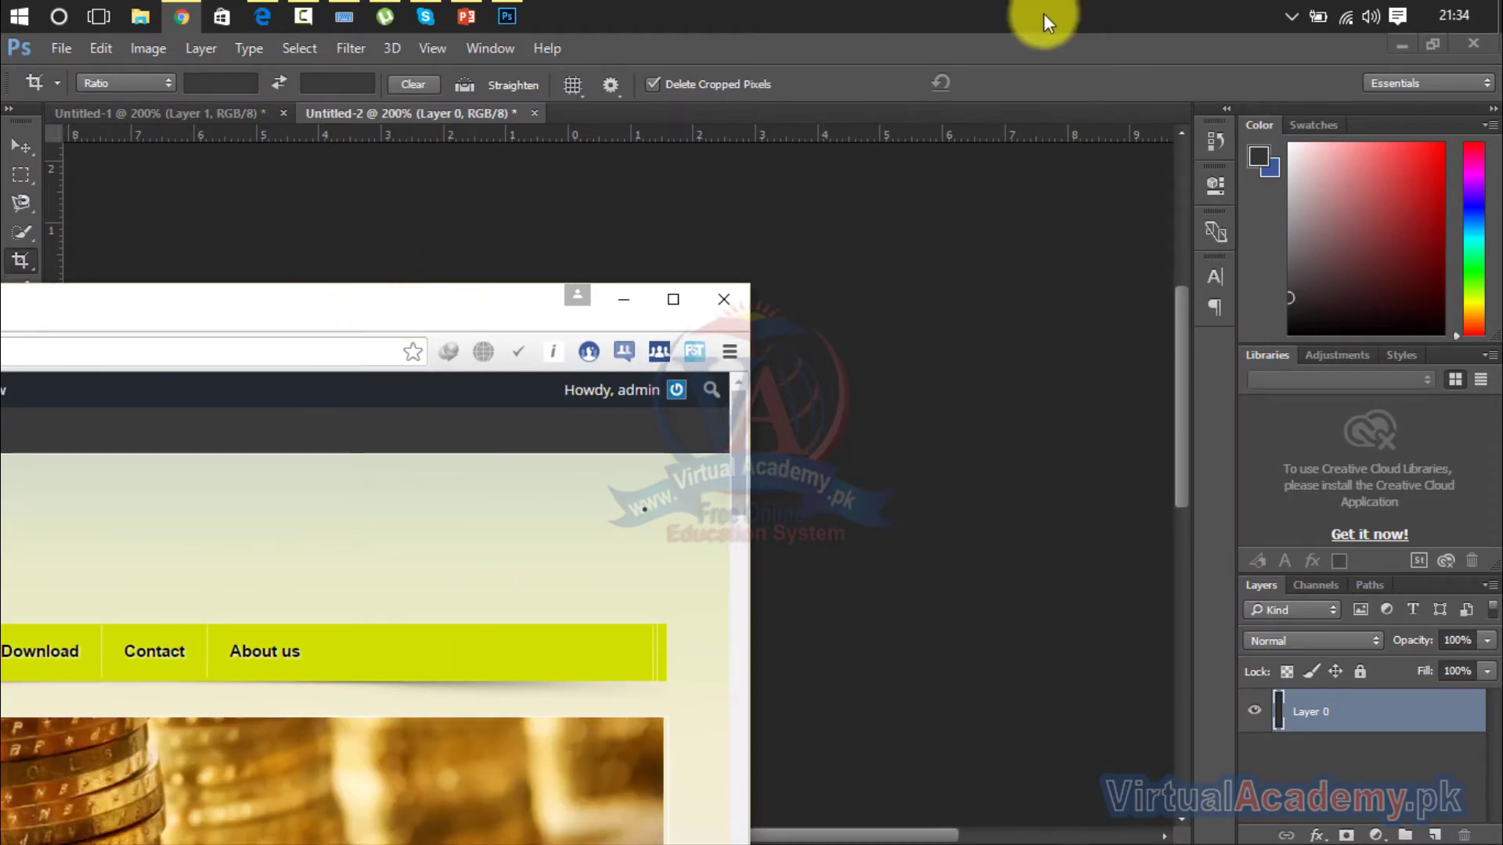
{"action": "left_click", "coordinate": [1427, 46]}
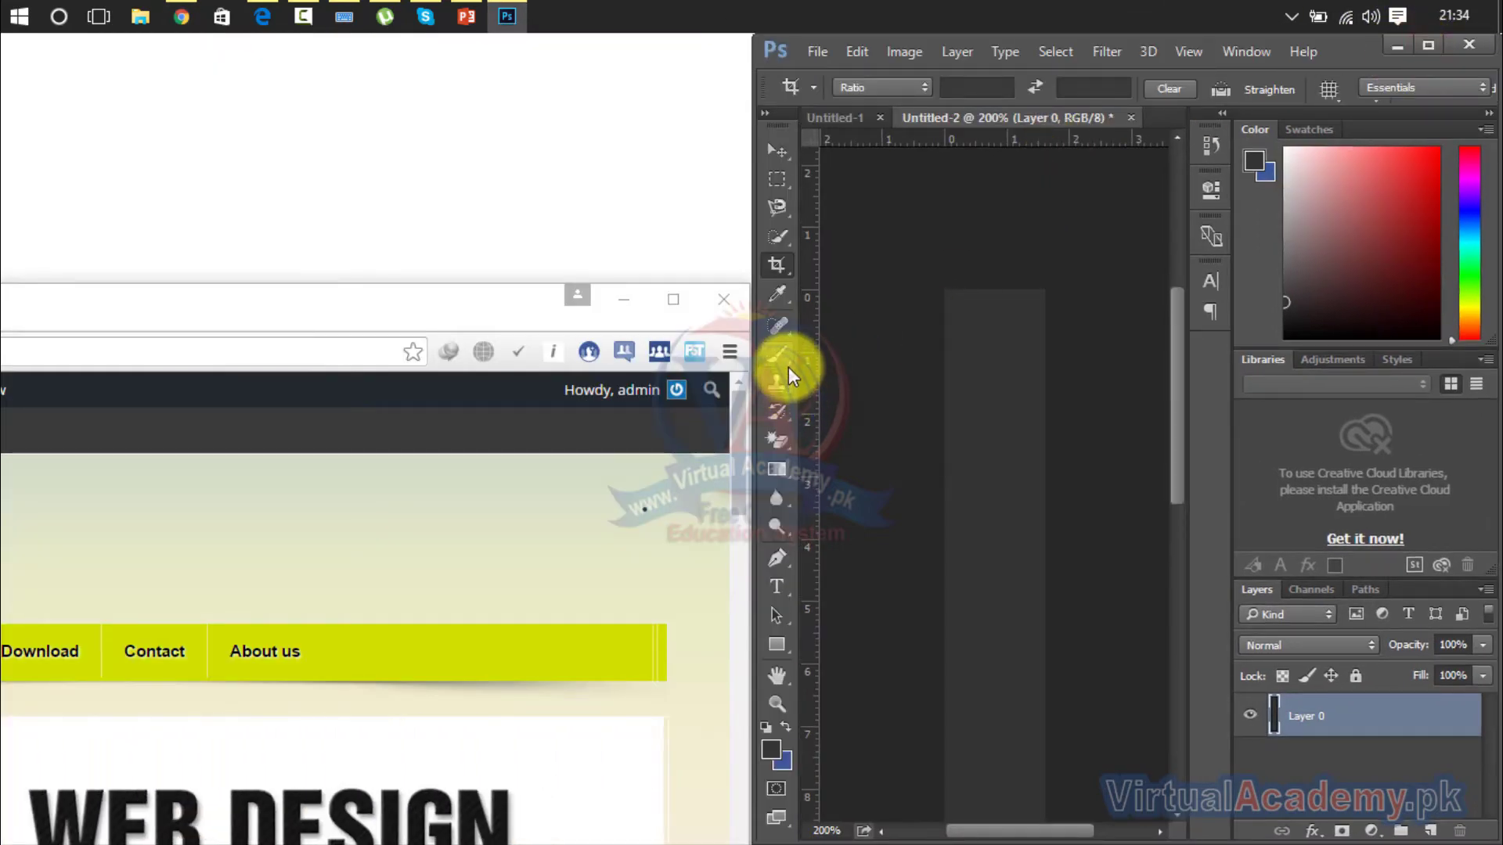
Sample the lime color of the site's navigation bar as the foreground color with the Eyedropper, then maximize Photoshop again
{"action": "left_click", "coordinate": [783, 297]}
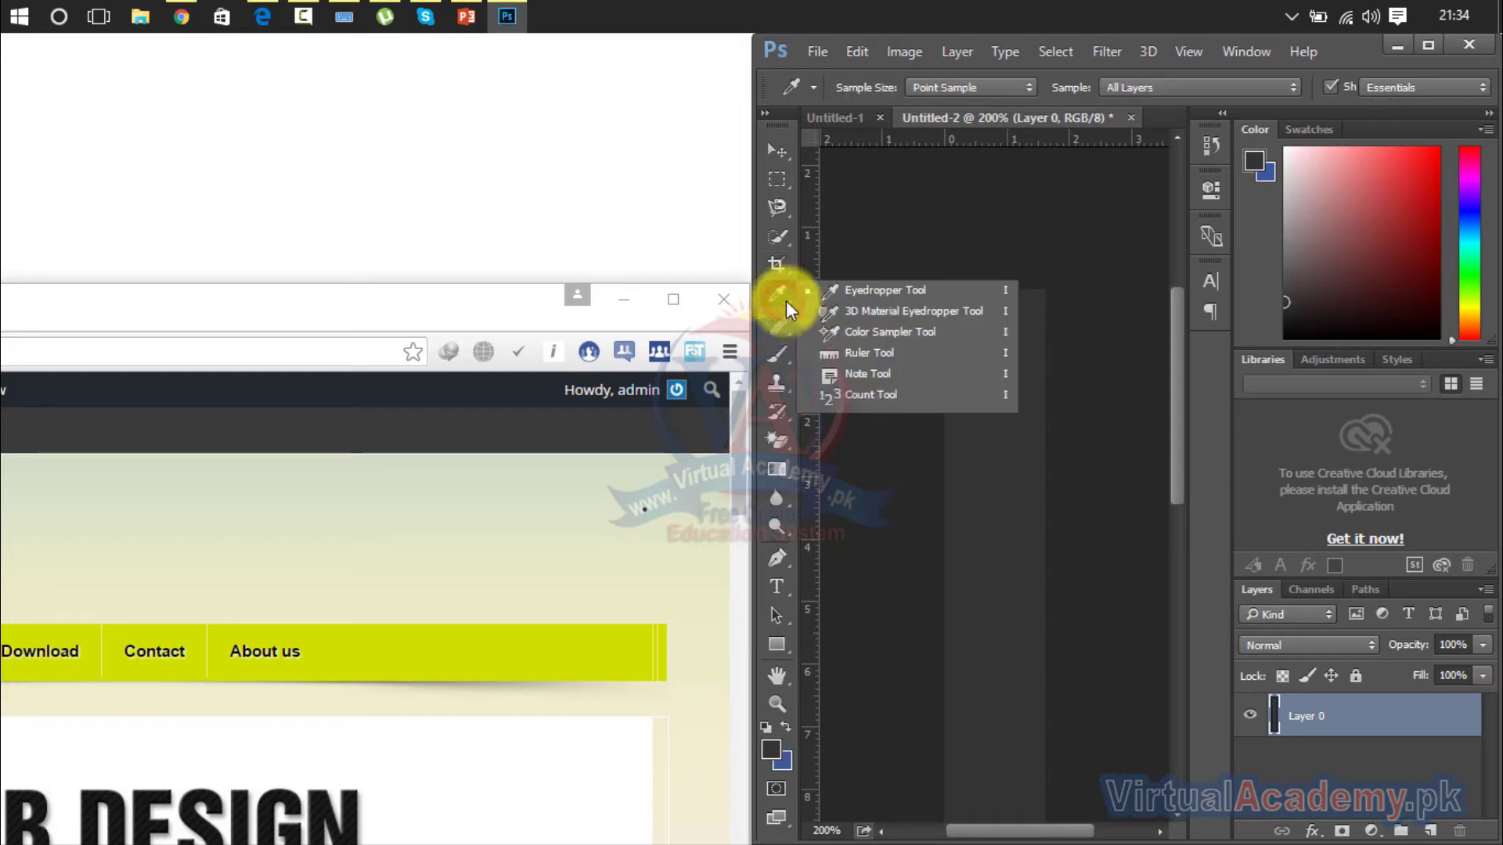
{"action": "left_click", "coordinate": [861, 298]}
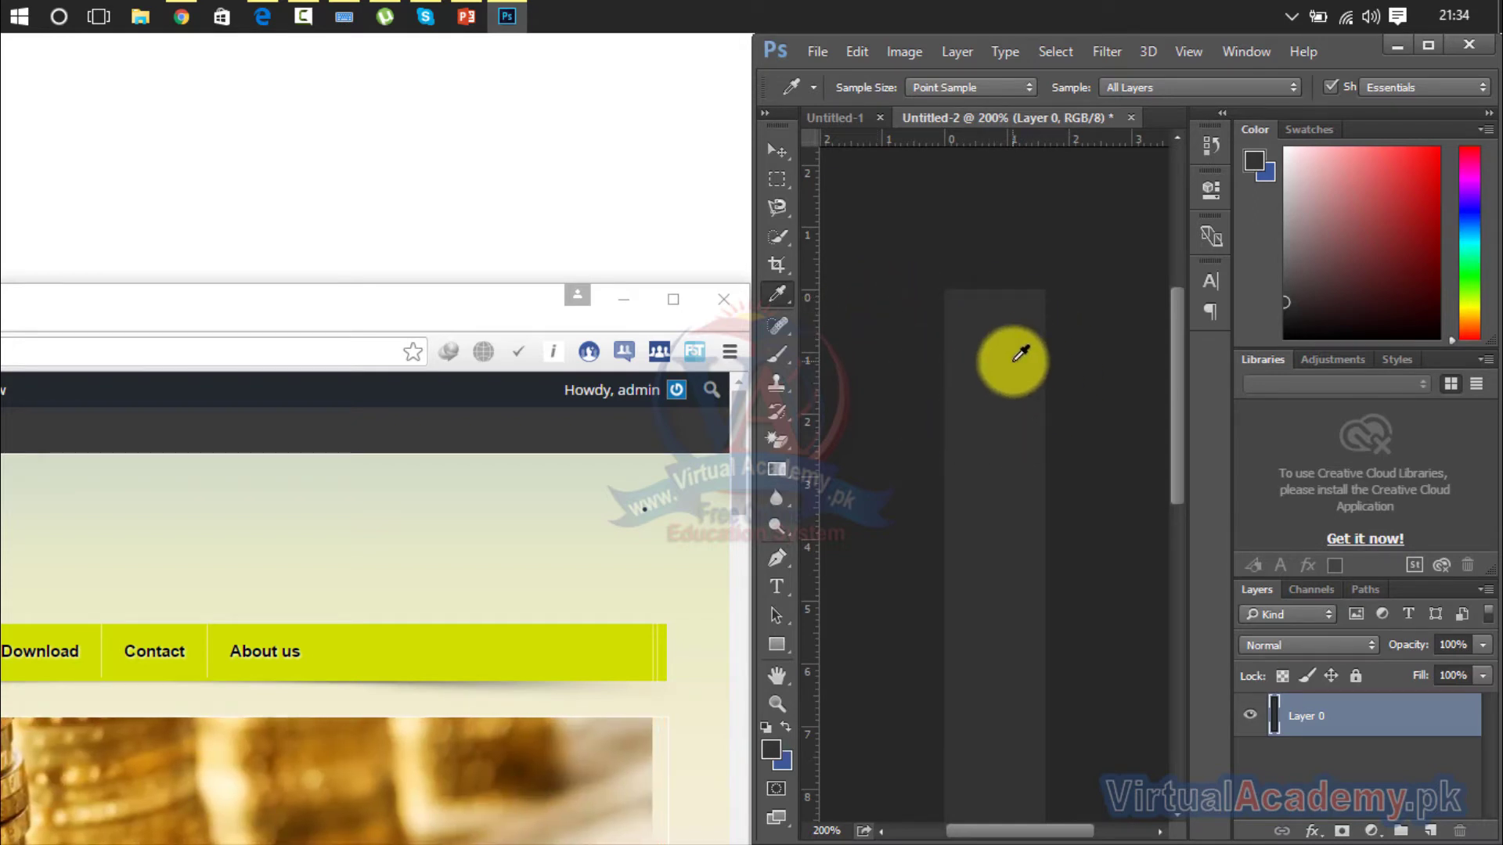
{"action": "left_click_drag", "start_coordinate": [1007, 352], "coordinate": [451, 537]}
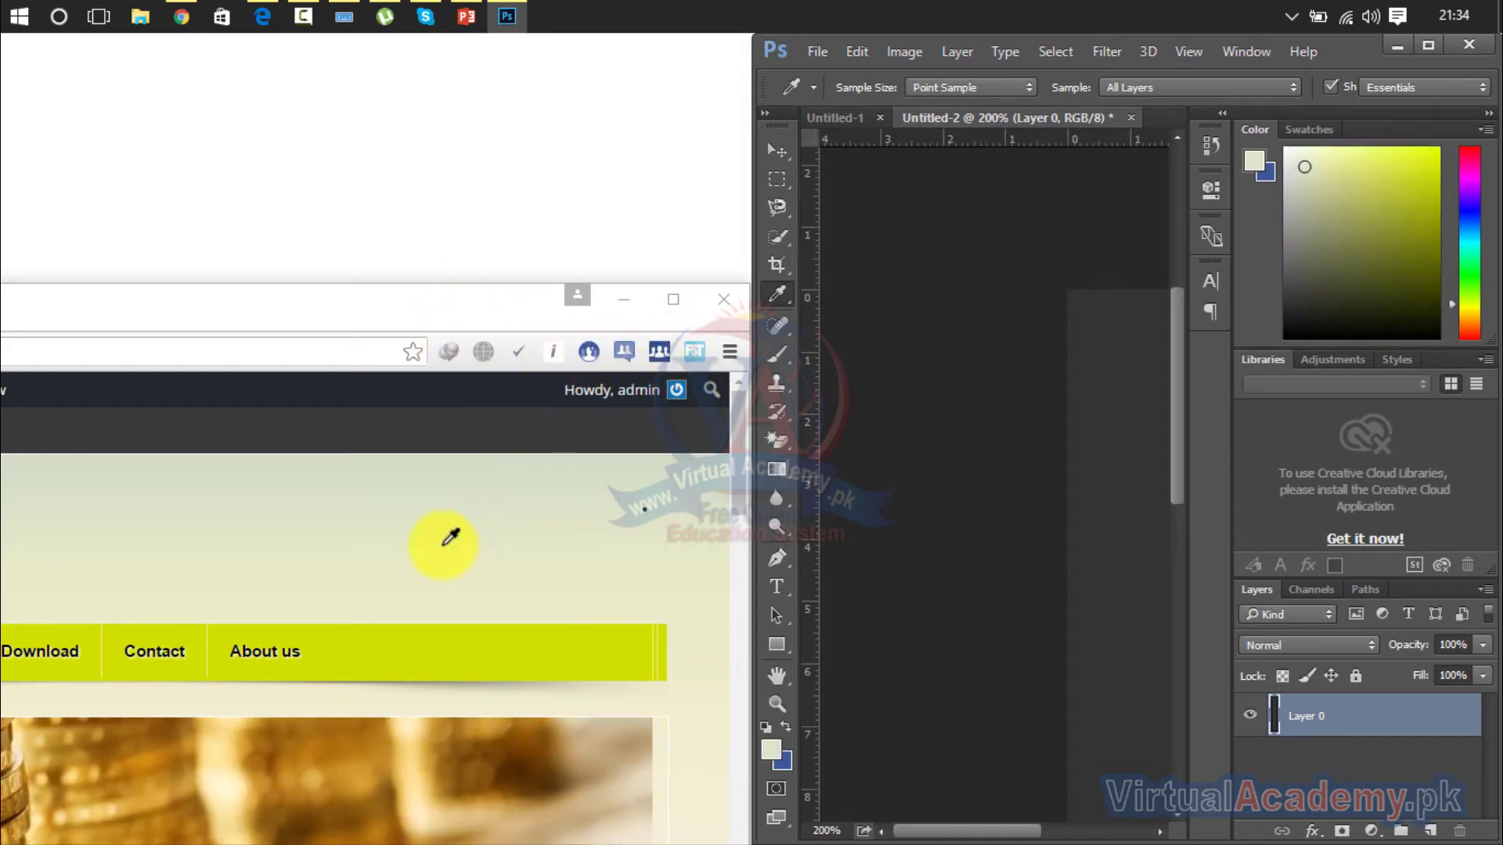
{"action": "left_click_drag", "start_coordinate": [417, 586], "coordinate": [399, 649]}
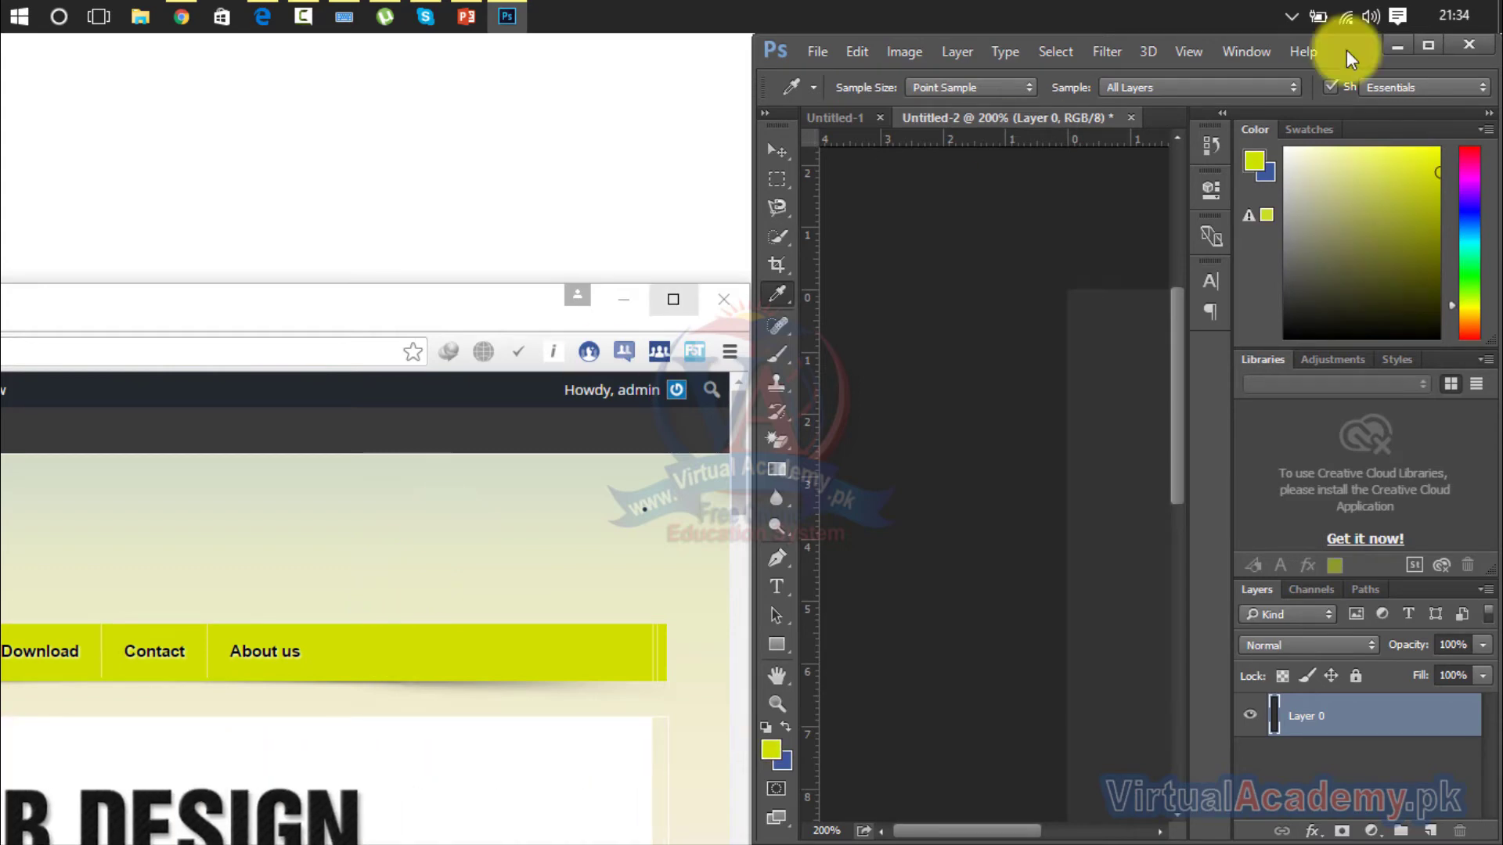
{"action": "left_click", "coordinate": [1424, 47]}
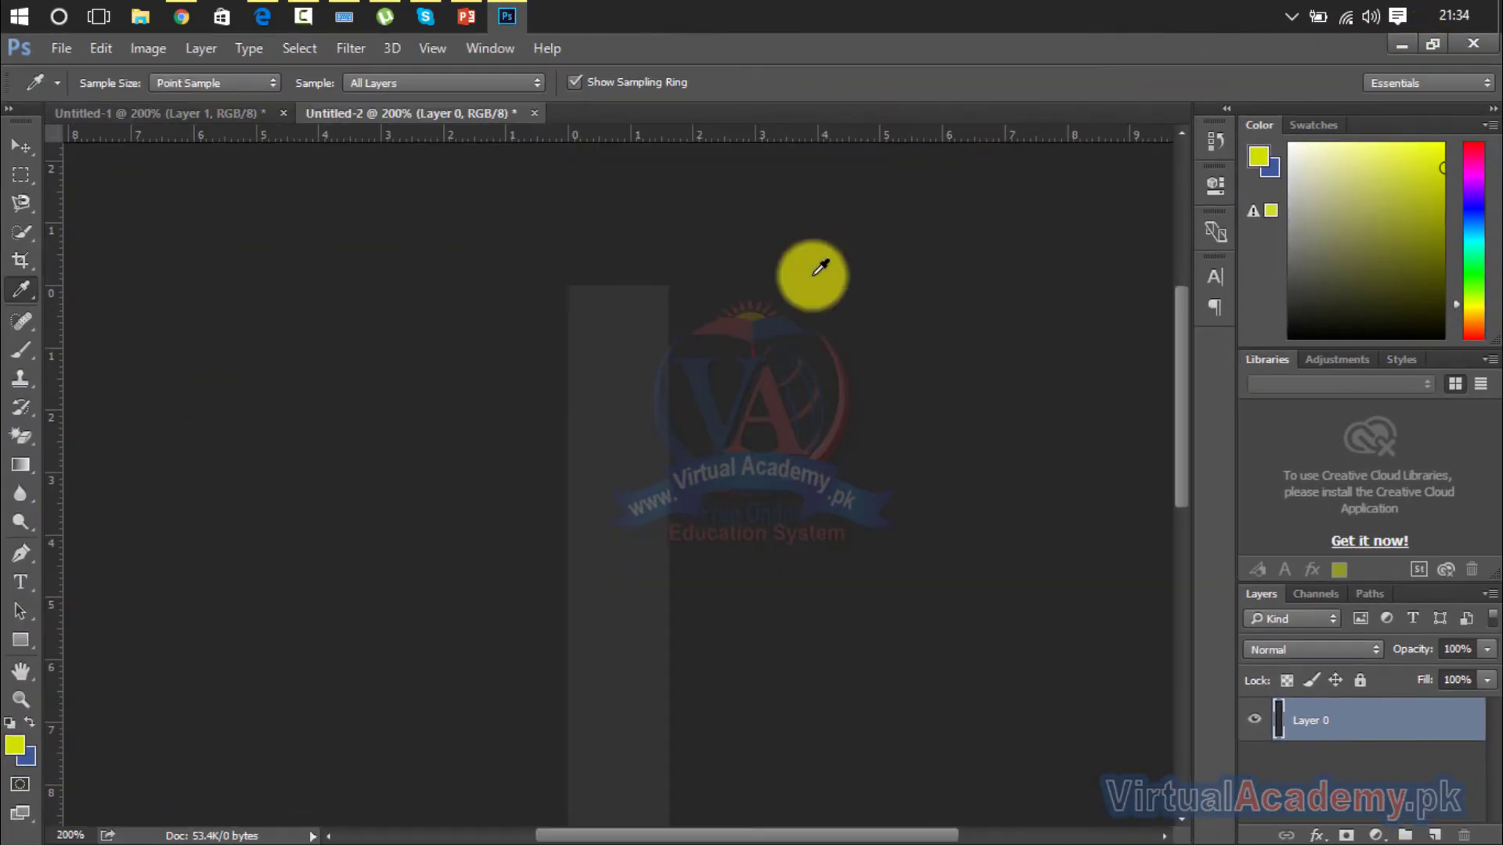
Fill a rectangular selection about 1.6 by 1.2 cm at the strip's upper end with the lime foreground color on a new layer, then deselect
{"action": "left_click", "coordinate": [21, 175]}
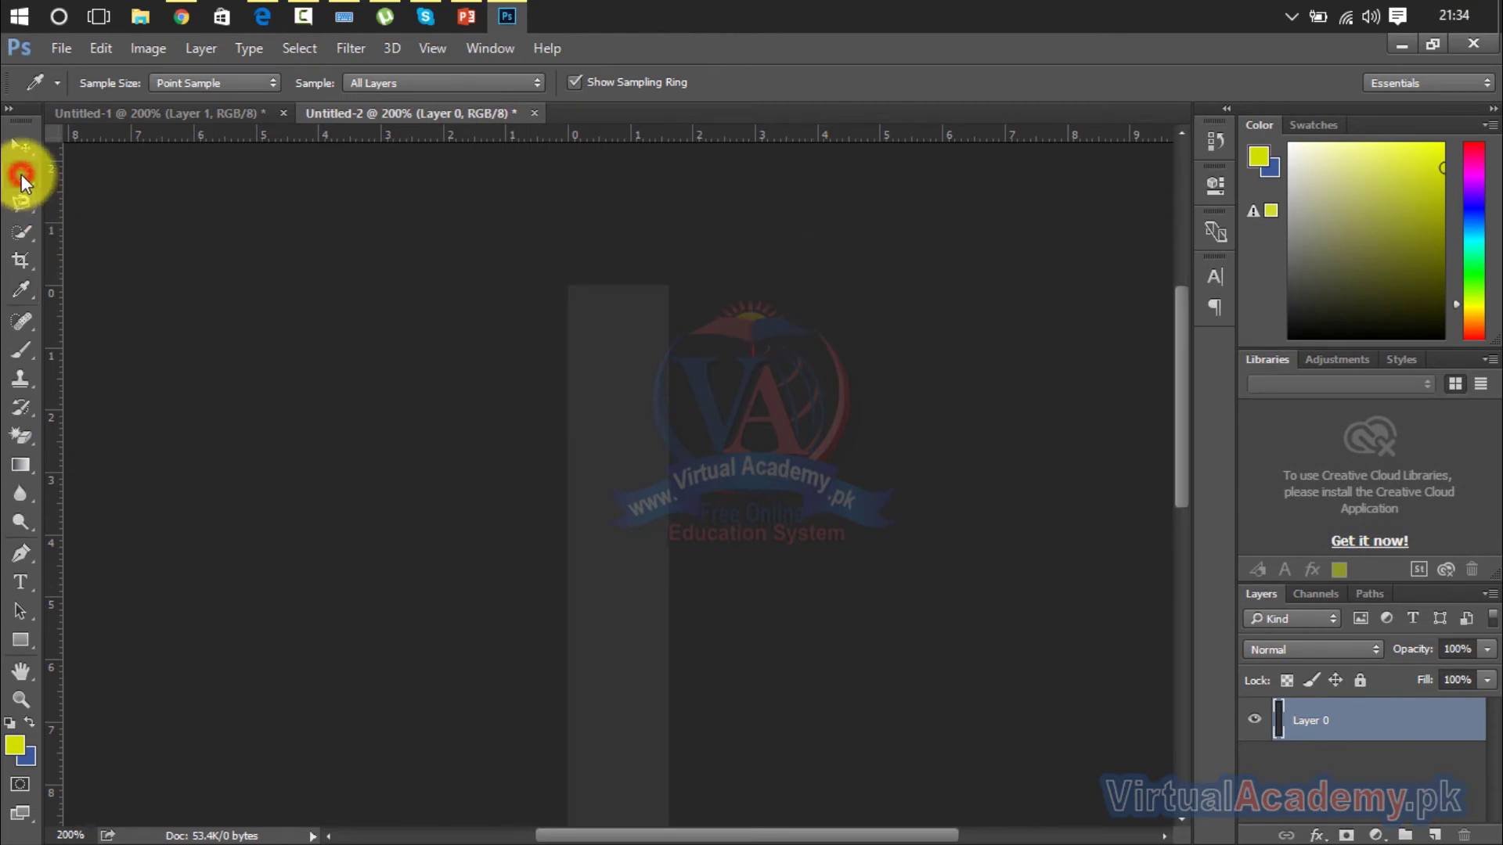
{"action": "left_click", "coordinate": [103, 172]}
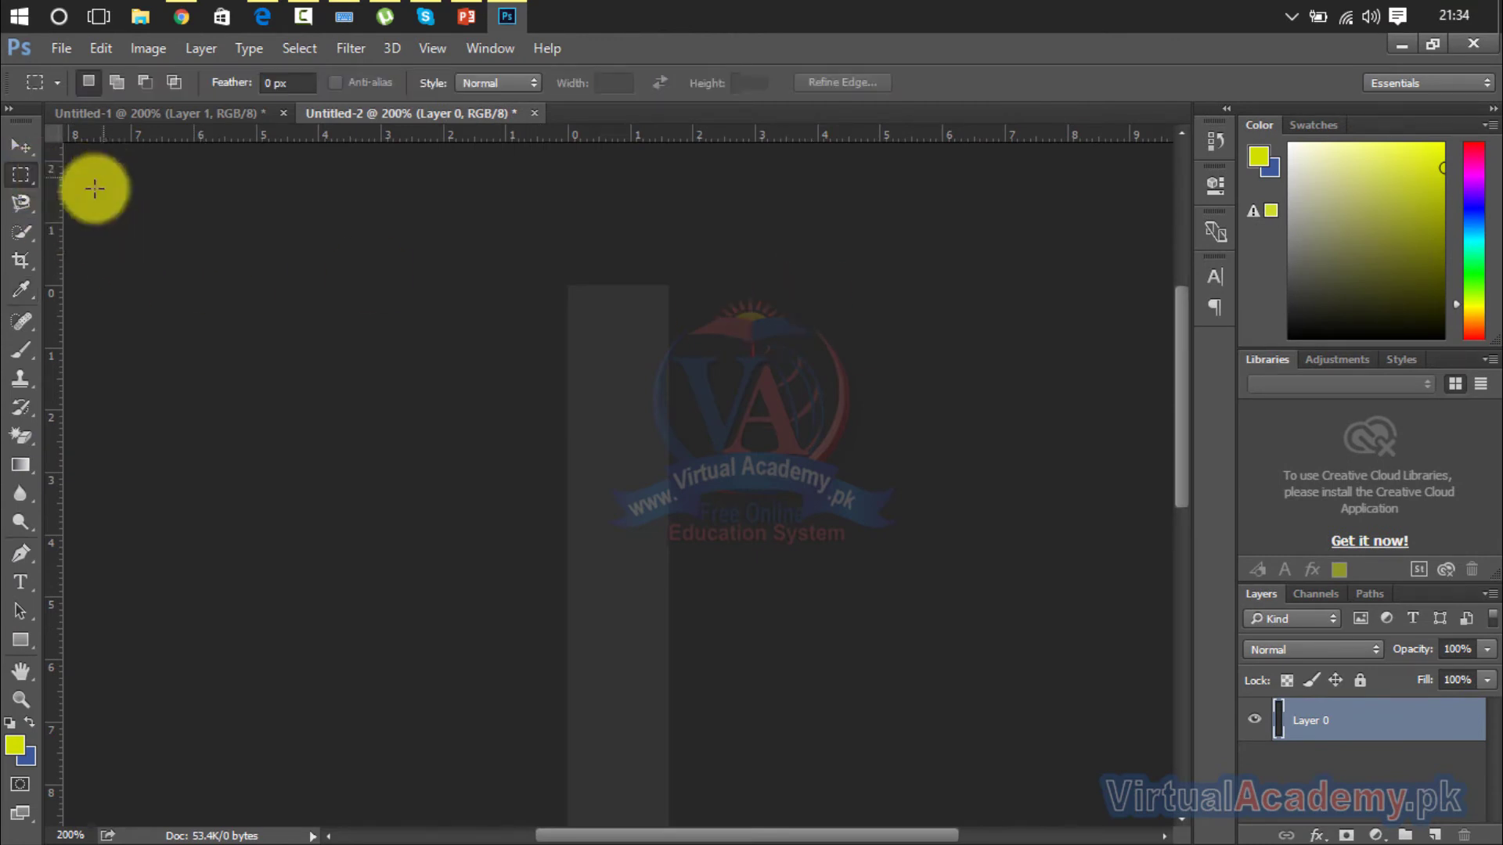
{"action": "left_click_drag", "start_coordinate": [524, 246], "coordinate": [715, 362]}
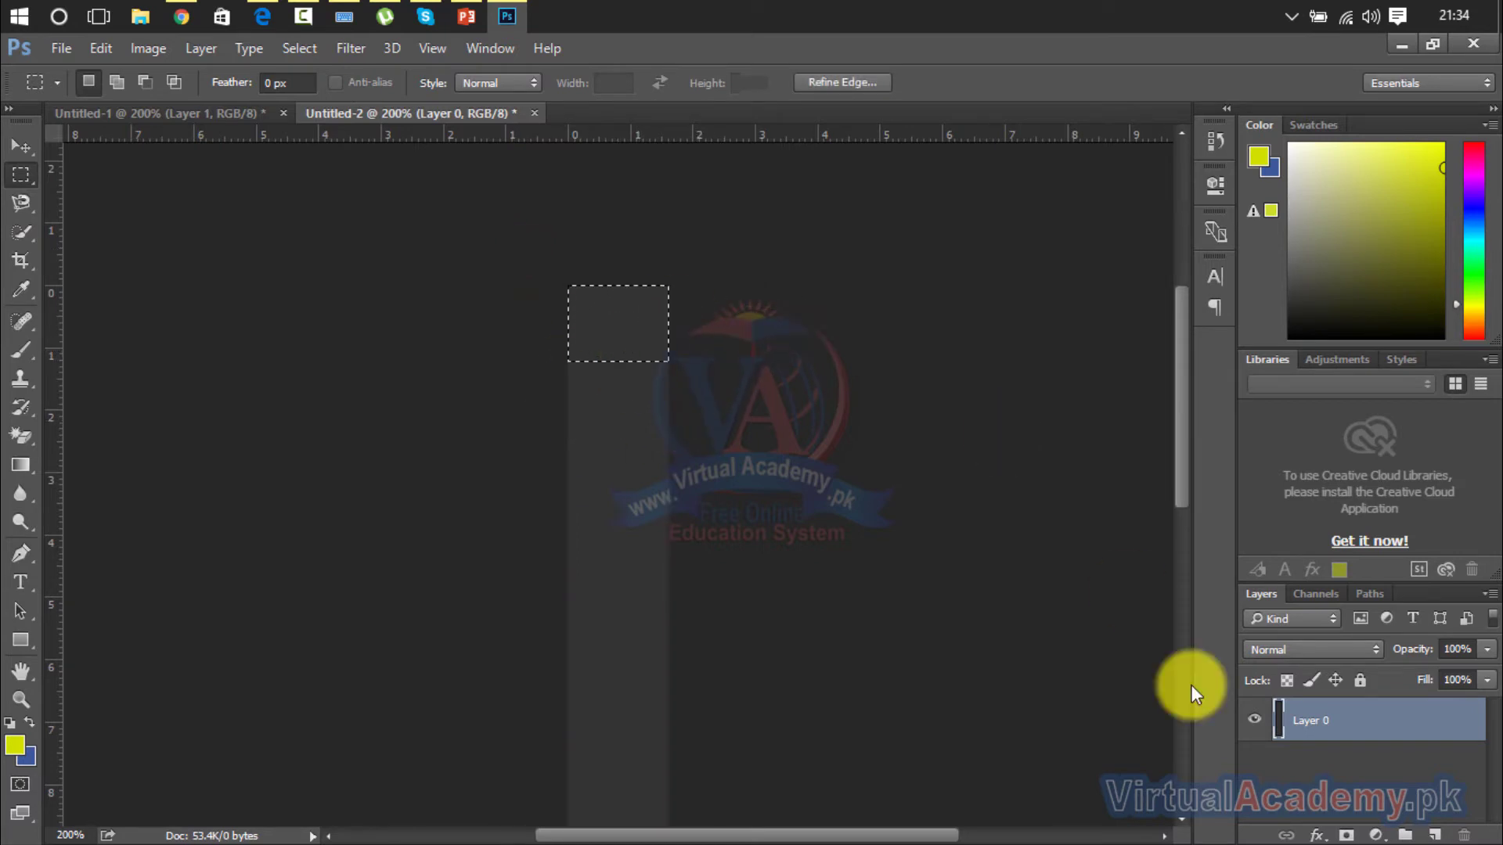
{"action": "left_click", "coordinate": [1435, 835]}
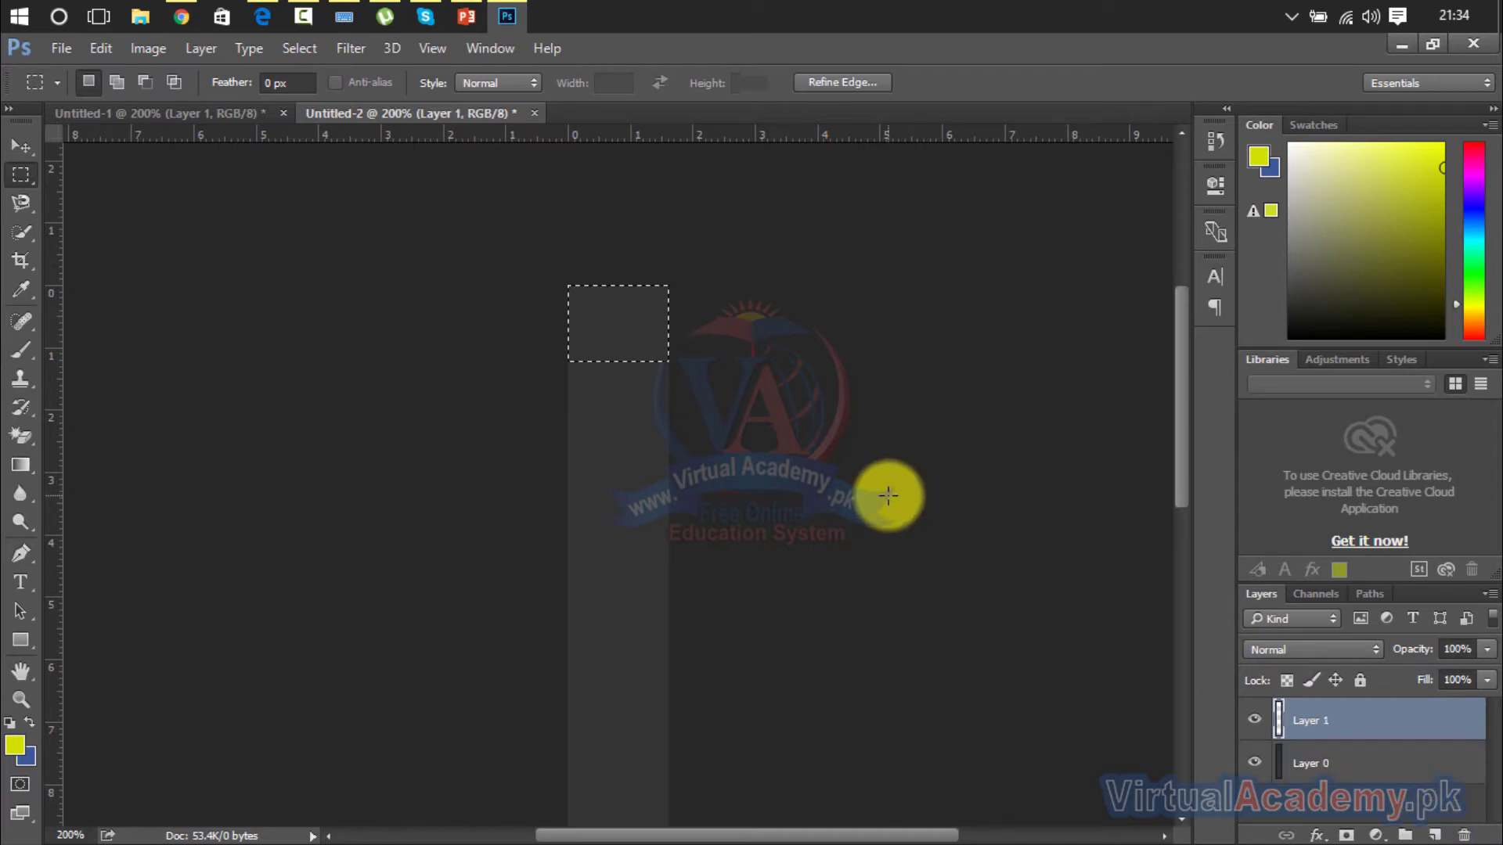
{"action": "key", "text": "alt+BackSpace"}
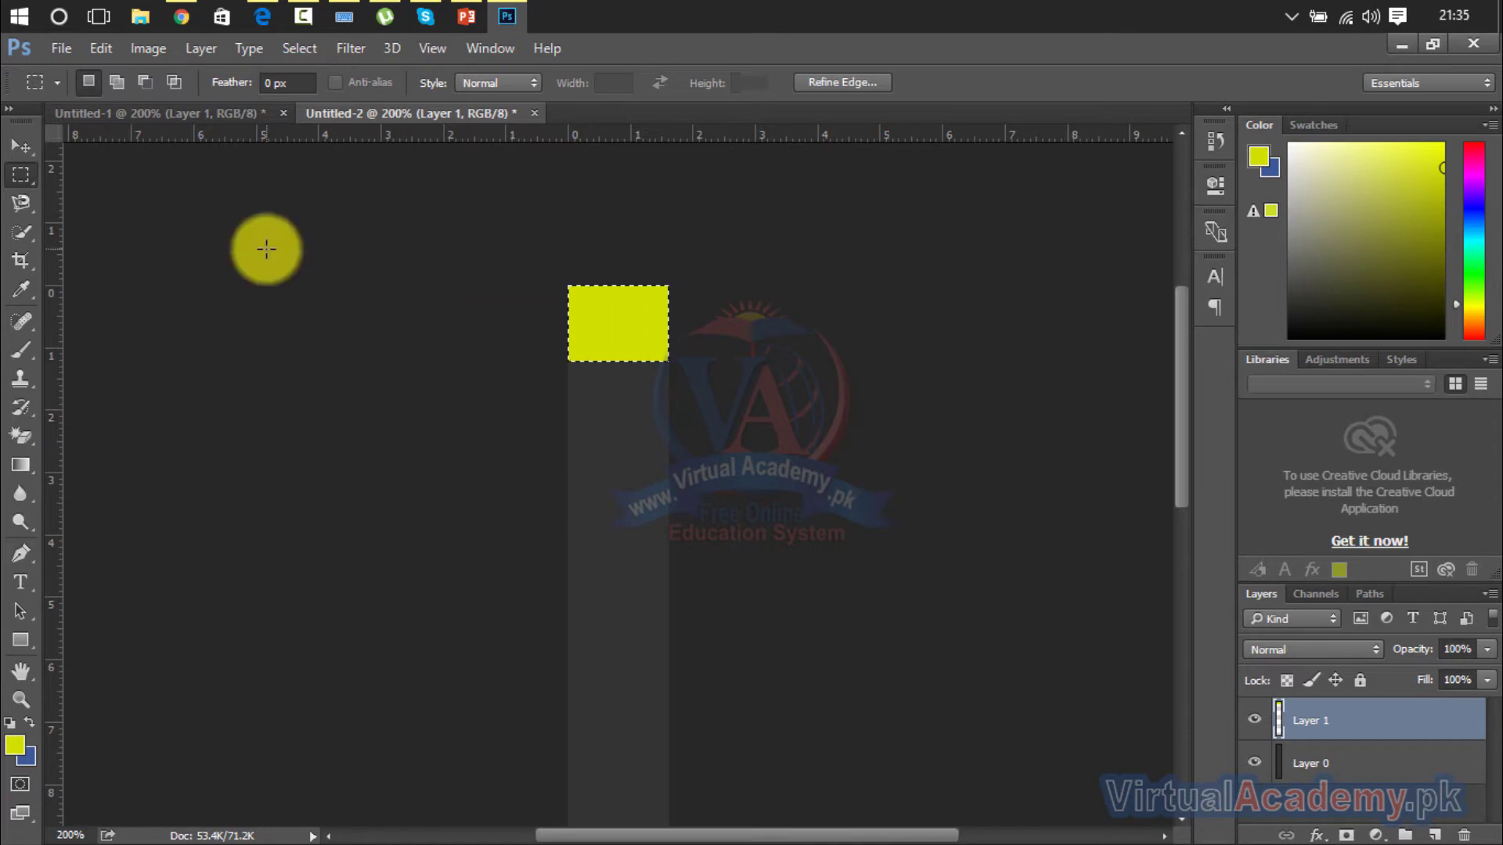
{"action": "left_click", "coordinate": [17, 147]}
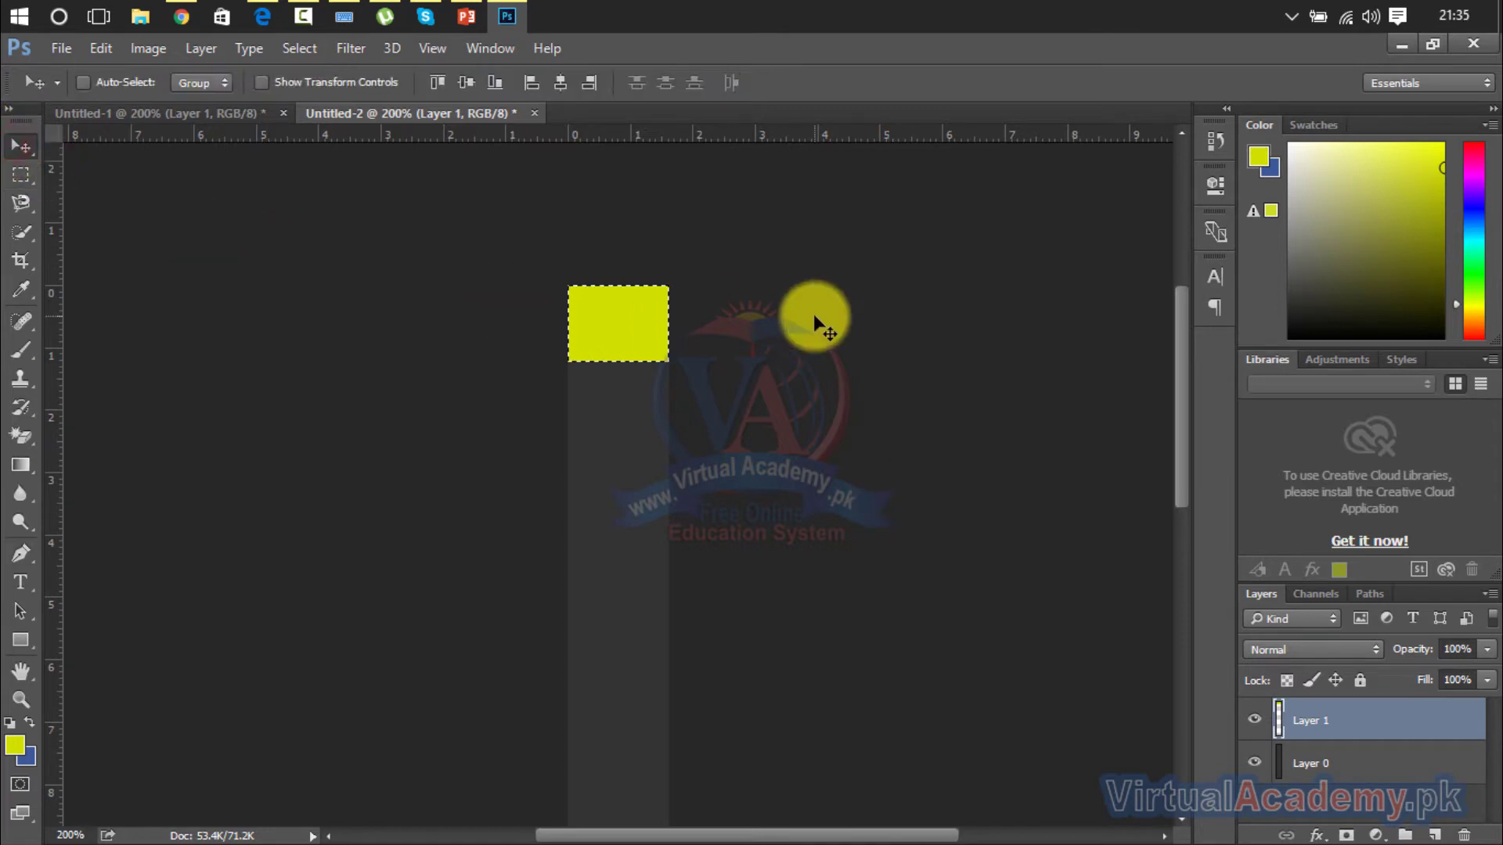
{"action": "key", "text": "ctrl+d"}
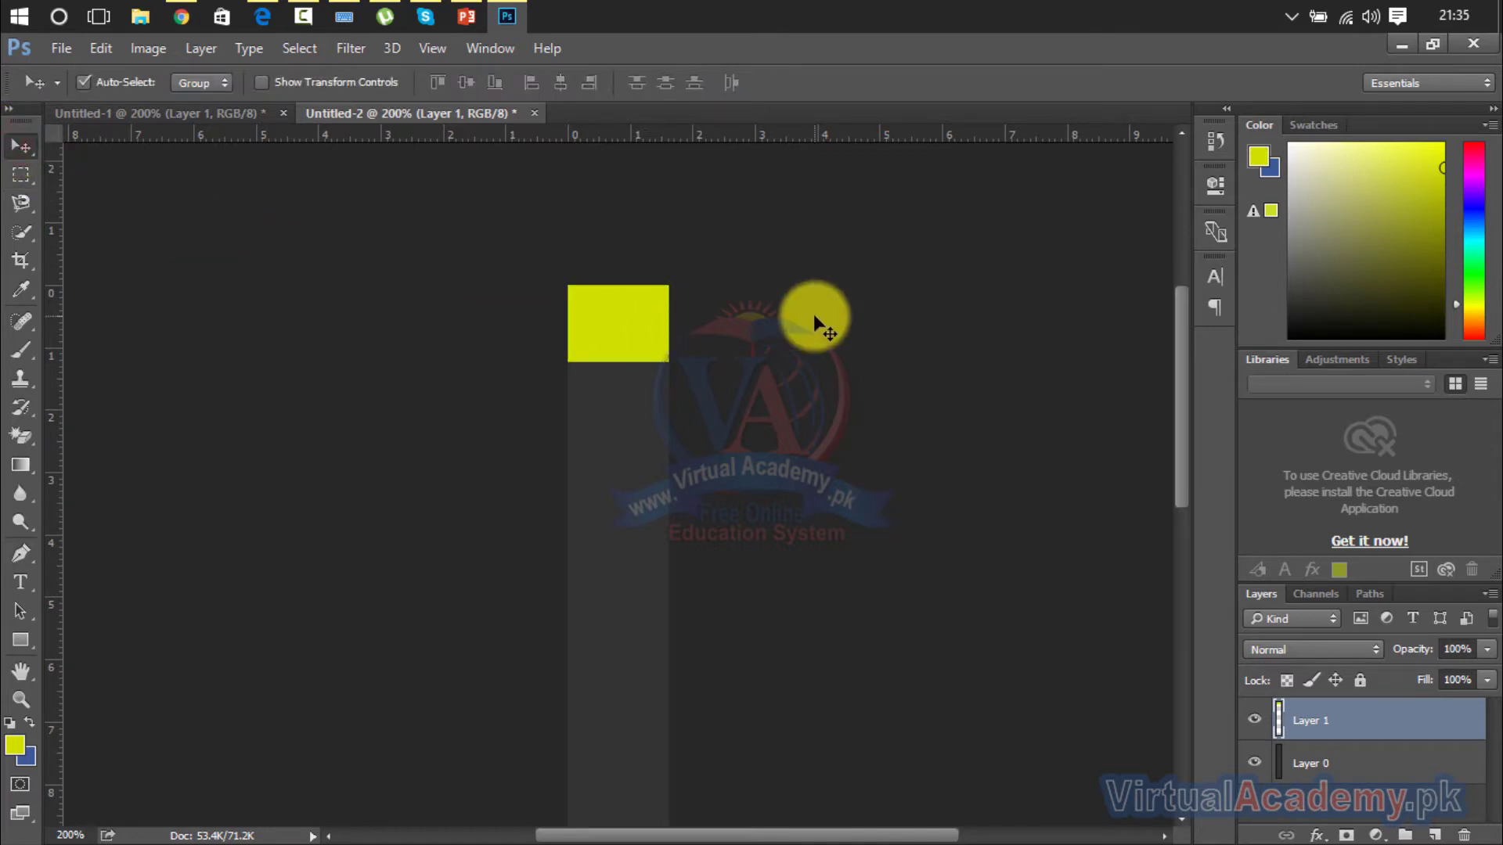
{"action": "key", "text": "ctrl+plus"}
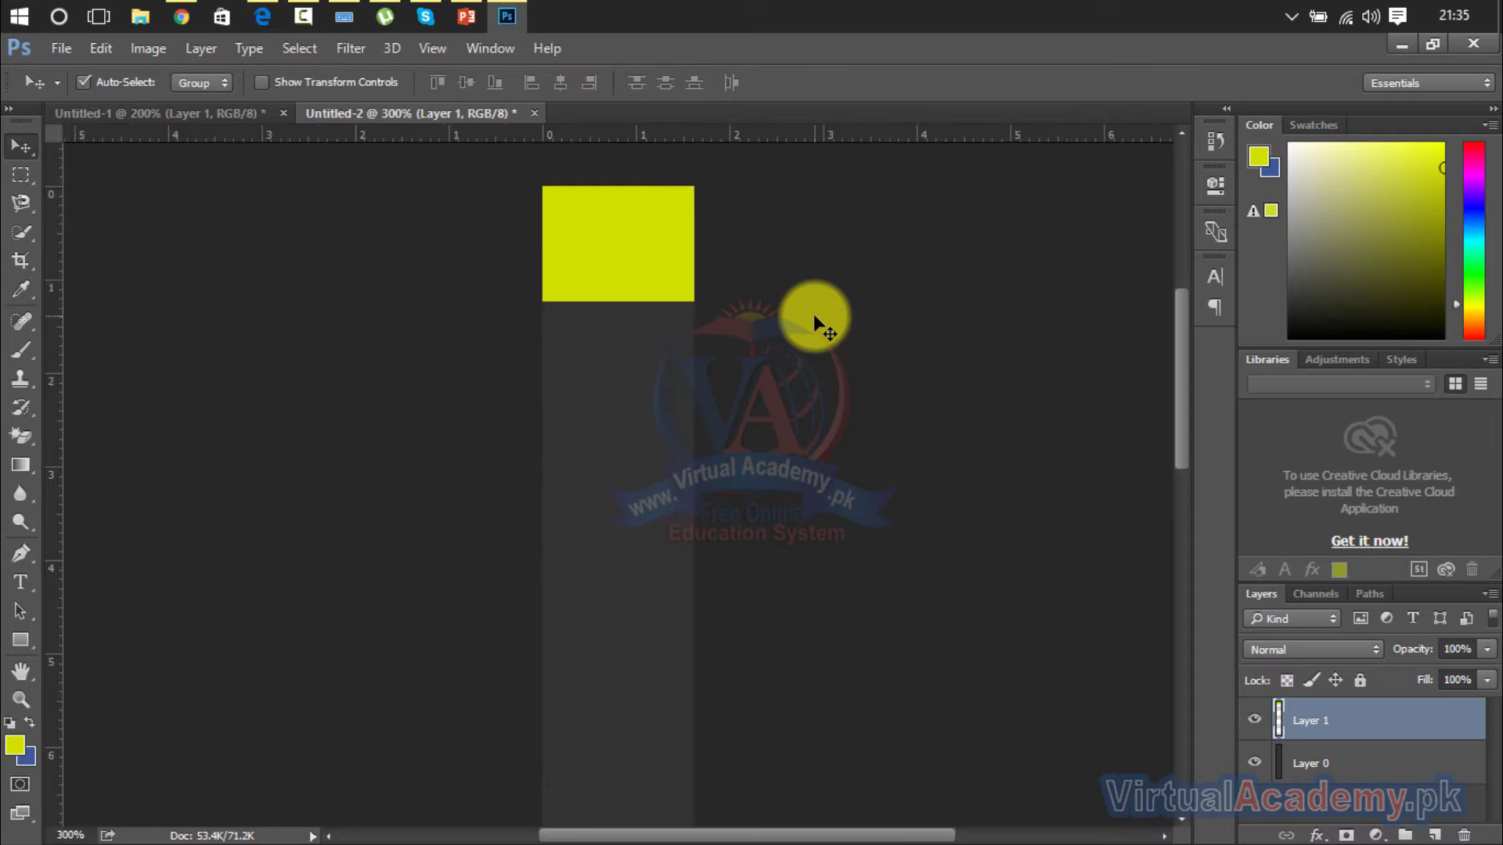
{"action": "left_click_drag", "start_coordinate": [1179, 362], "coordinate": [1174, 308]}
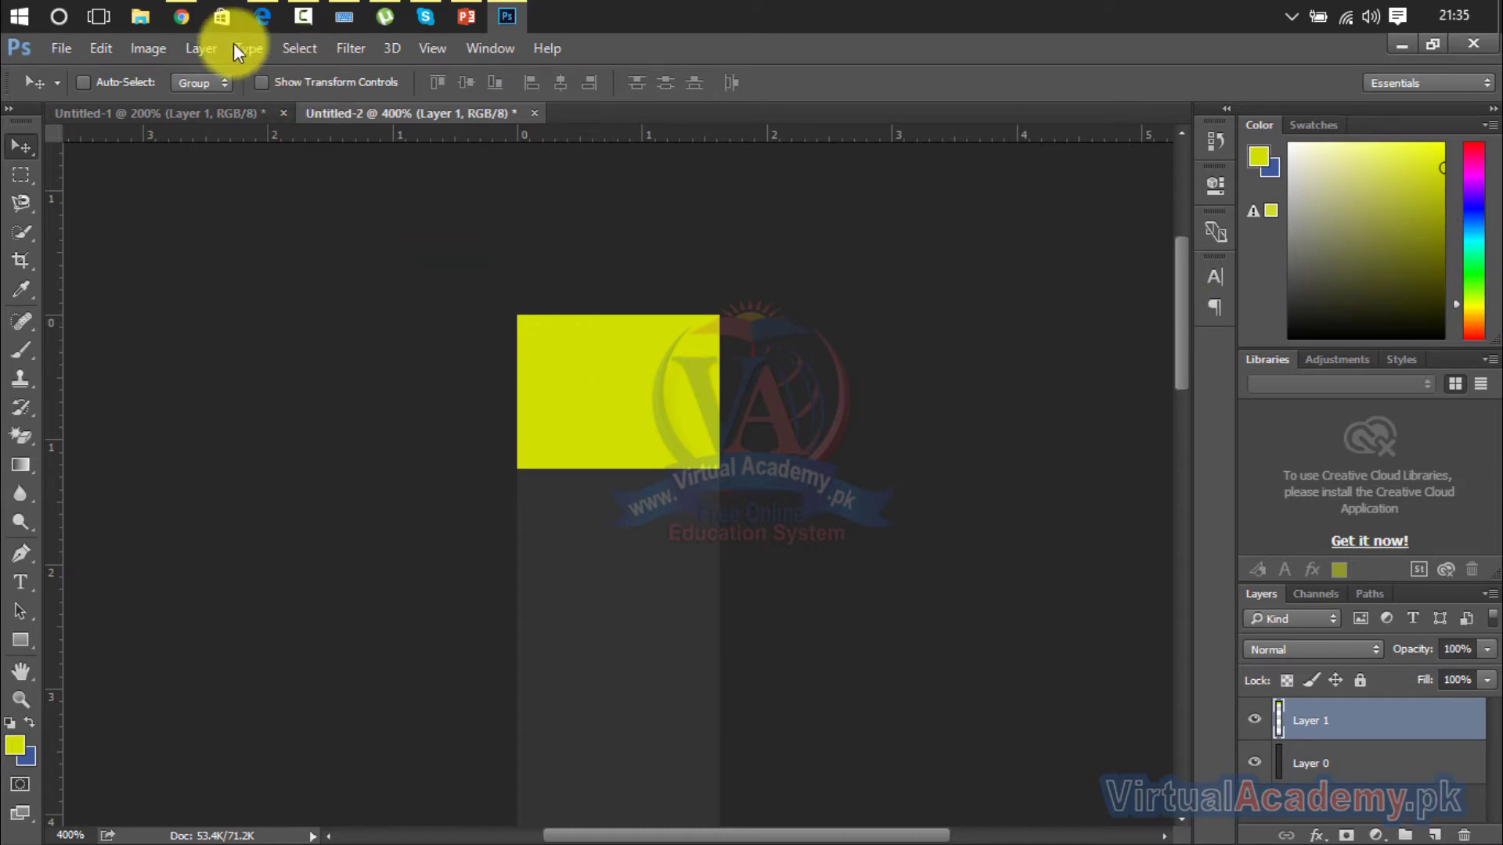
Switch to Chrome, maximize the window to check the dark bar above the site header, and return to Photoshop
{"action": "left_click", "coordinate": [194, 25]}
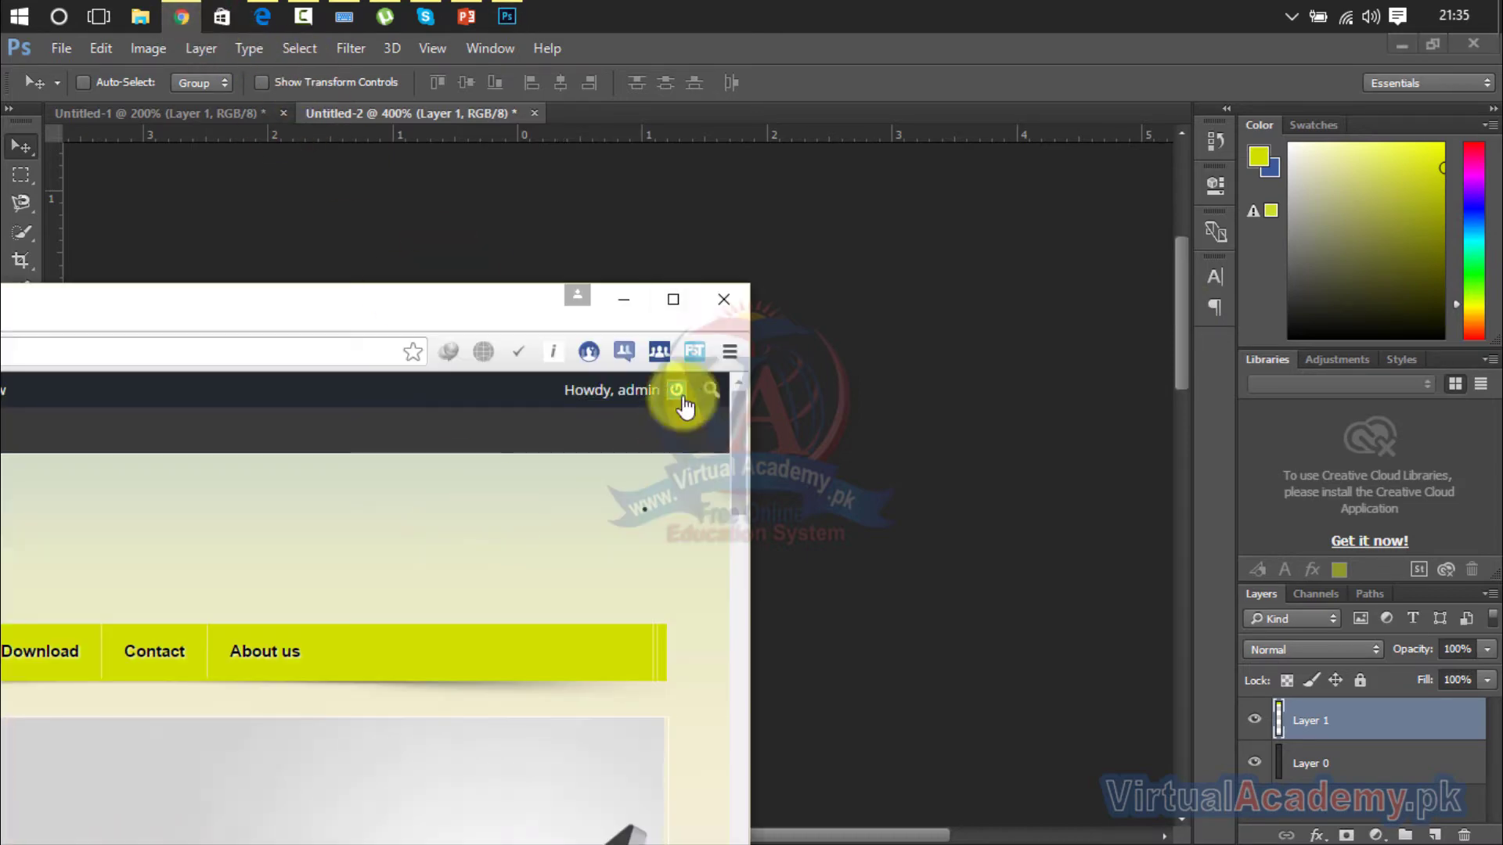
{"action": "left_click", "coordinate": [673, 299]}
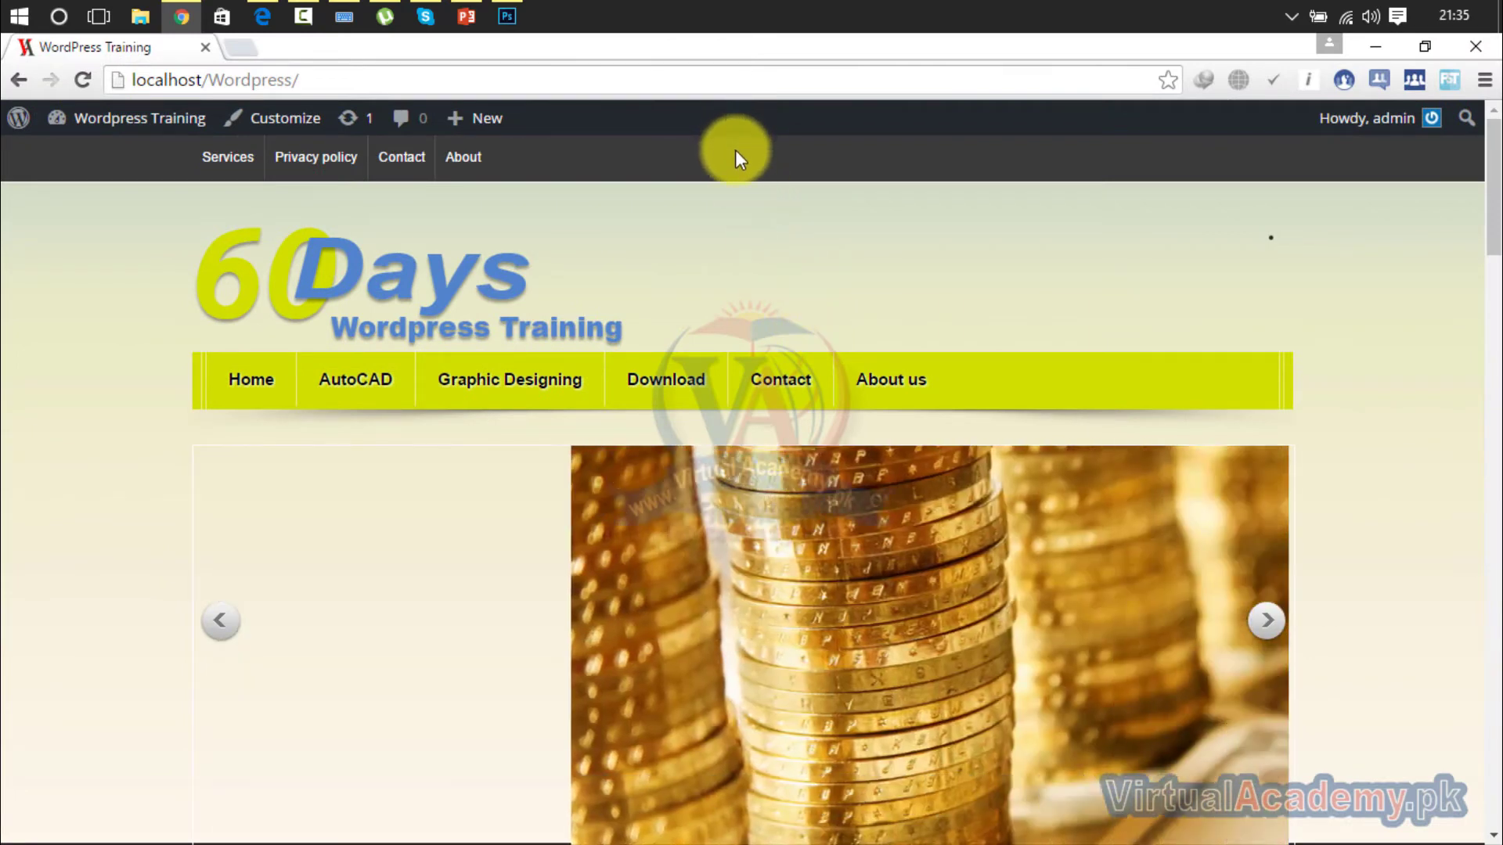
{"action": "left_click", "coordinate": [190, 21]}
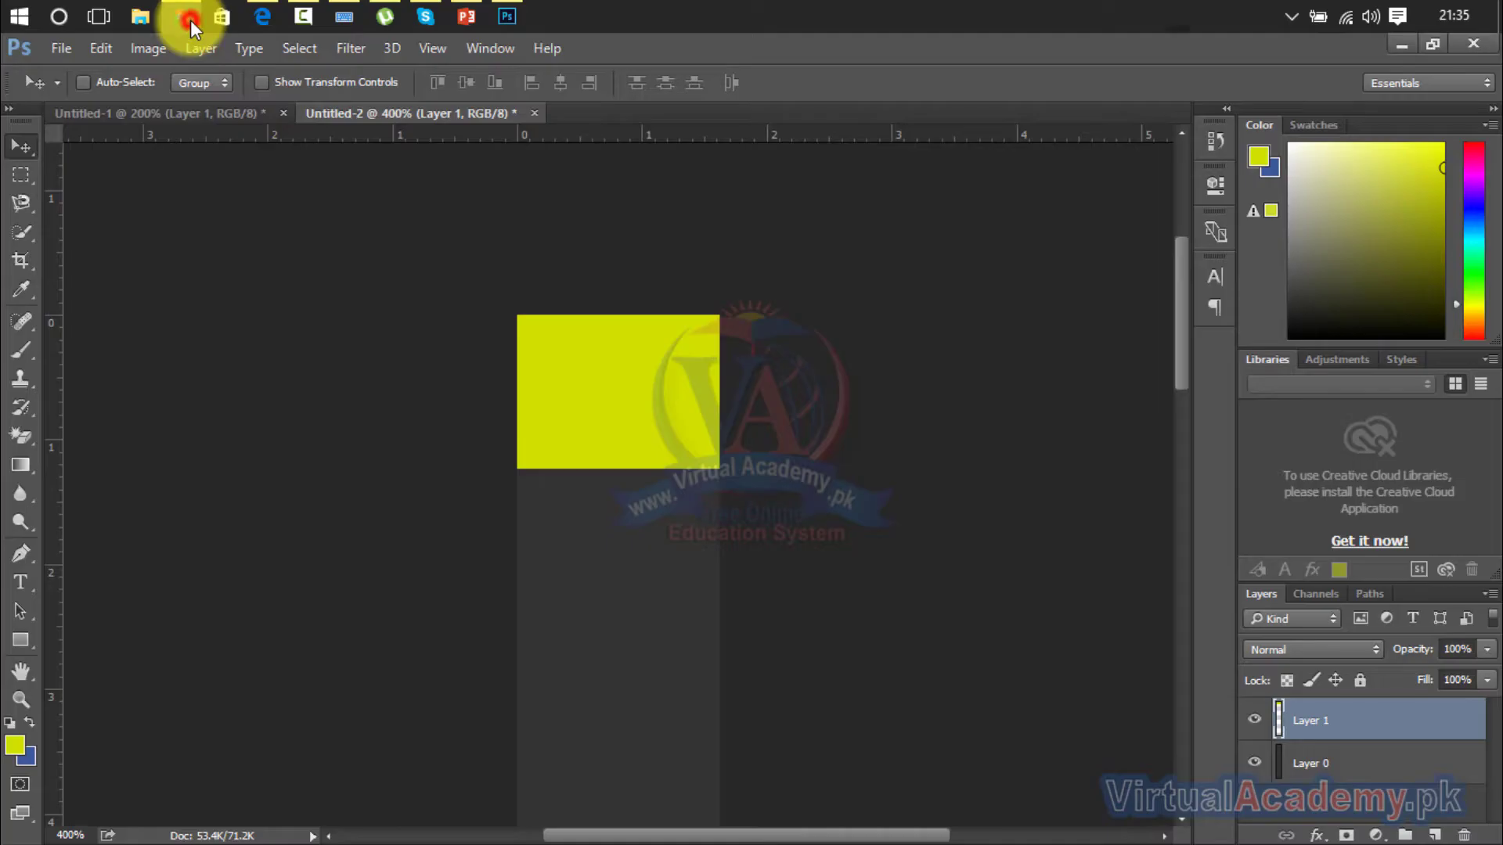
In the screenshot document, measure the height of the dark bar containing Services, Privacy policy, Contact and About with the Ruler tool
{"action": "left_click", "coordinate": [199, 114]}
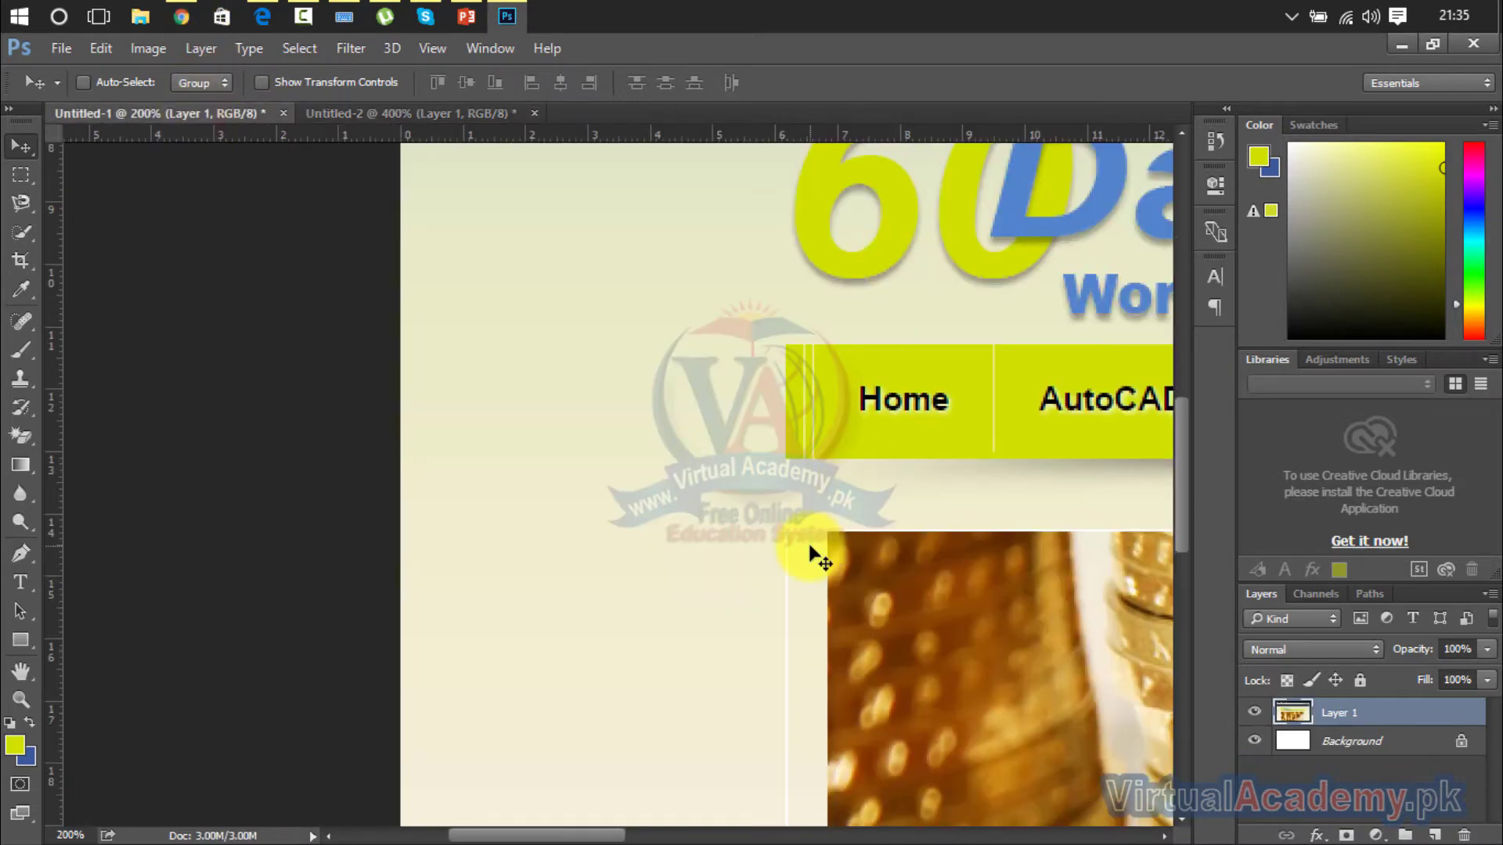
{"action": "key", "text": "ctrl+plus"}
{"action": "key", "text": "ctrl+minus"}
{"action": "key", "text": "ctrl+minus"}
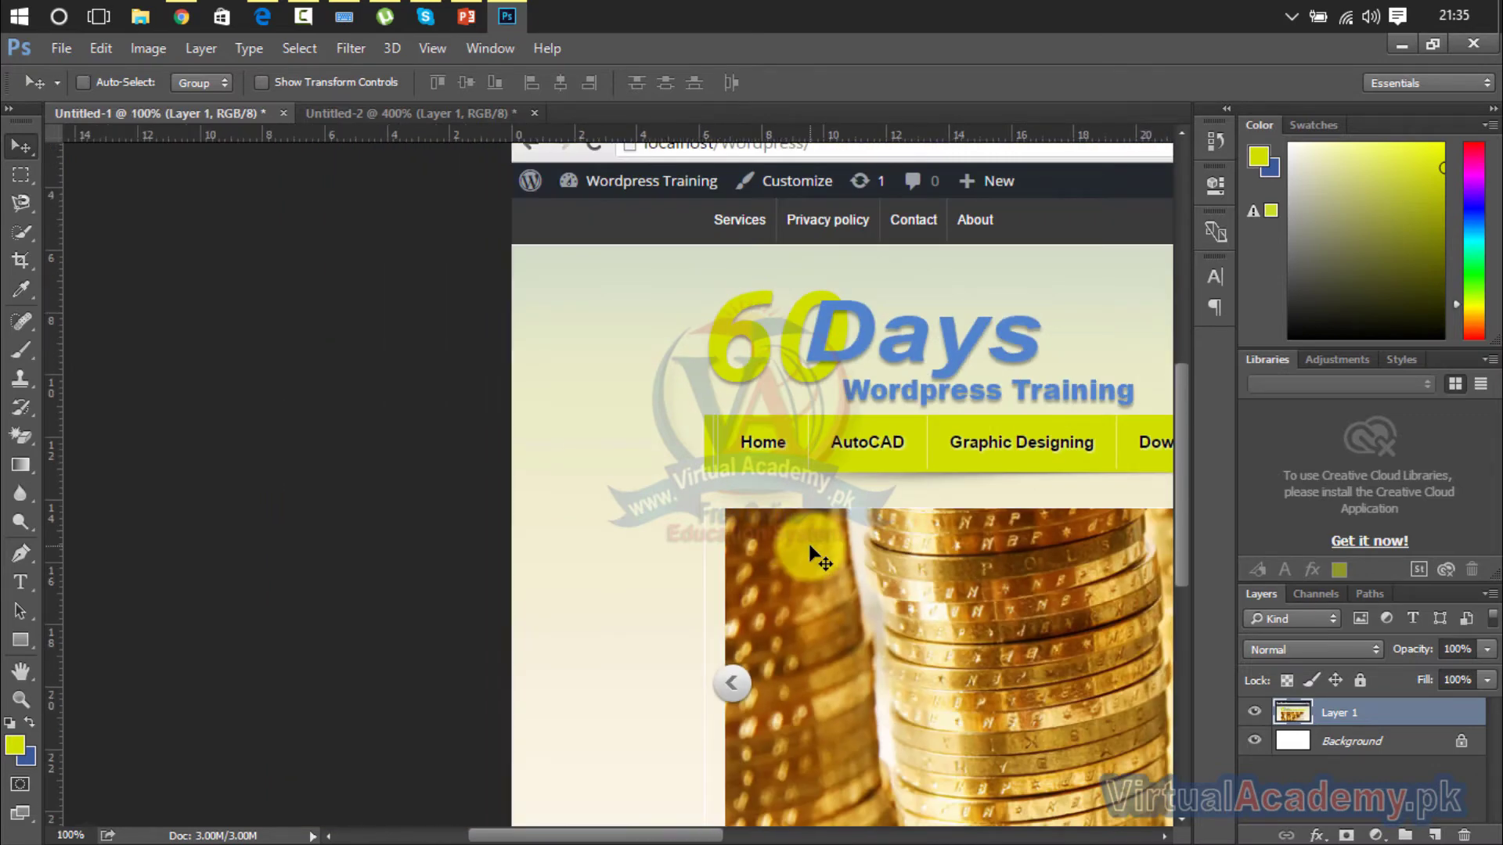
{"action": "left_click_drag", "start_coordinate": [695, 835], "coordinate": [817, 835]}
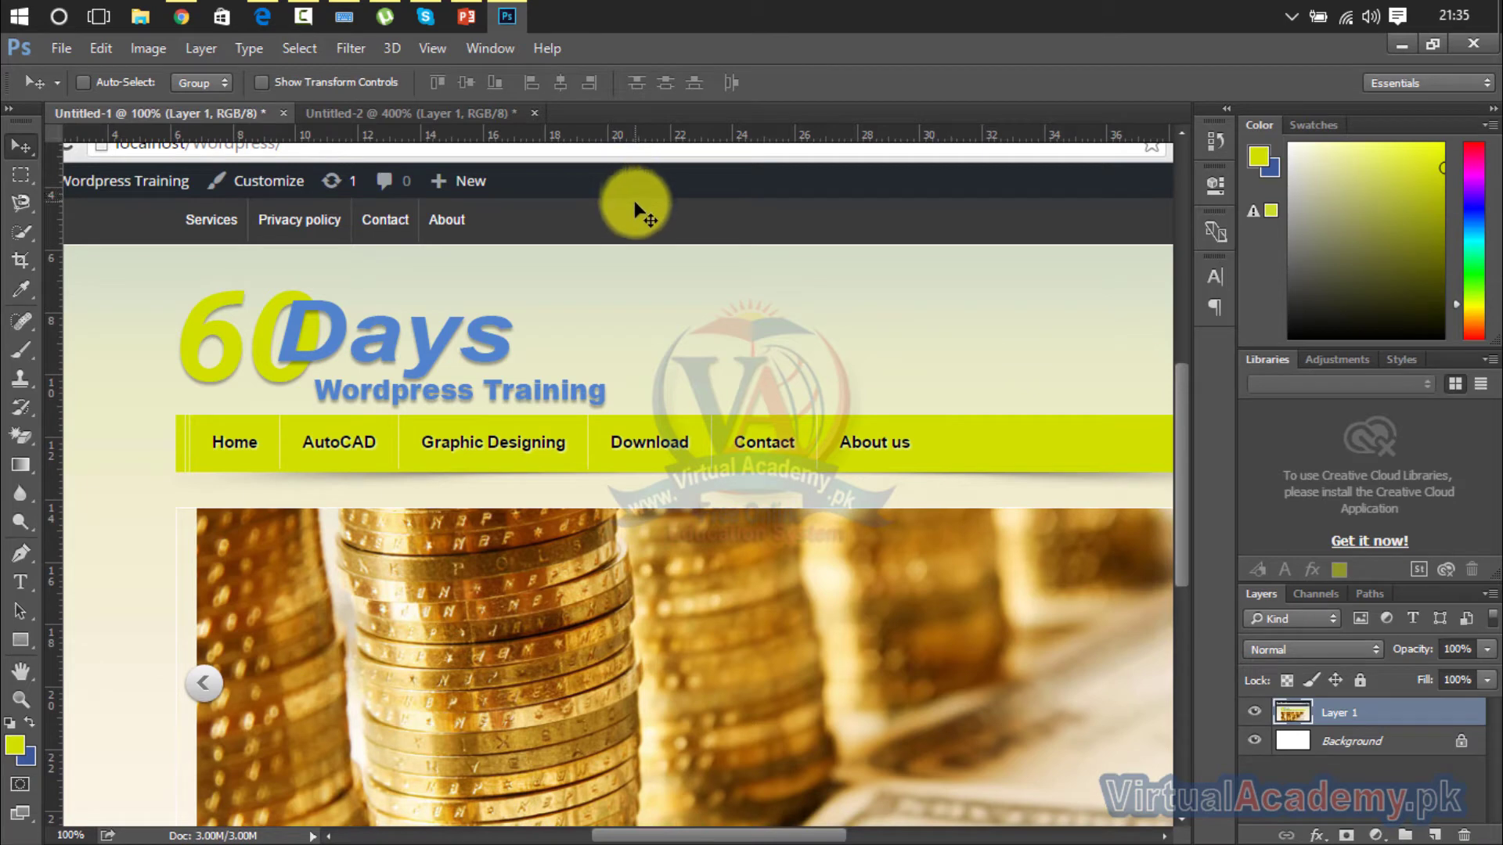
{"action": "left_click", "coordinate": [26, 292]}
{"action": "right_click", "coordinate": [26, 293]}
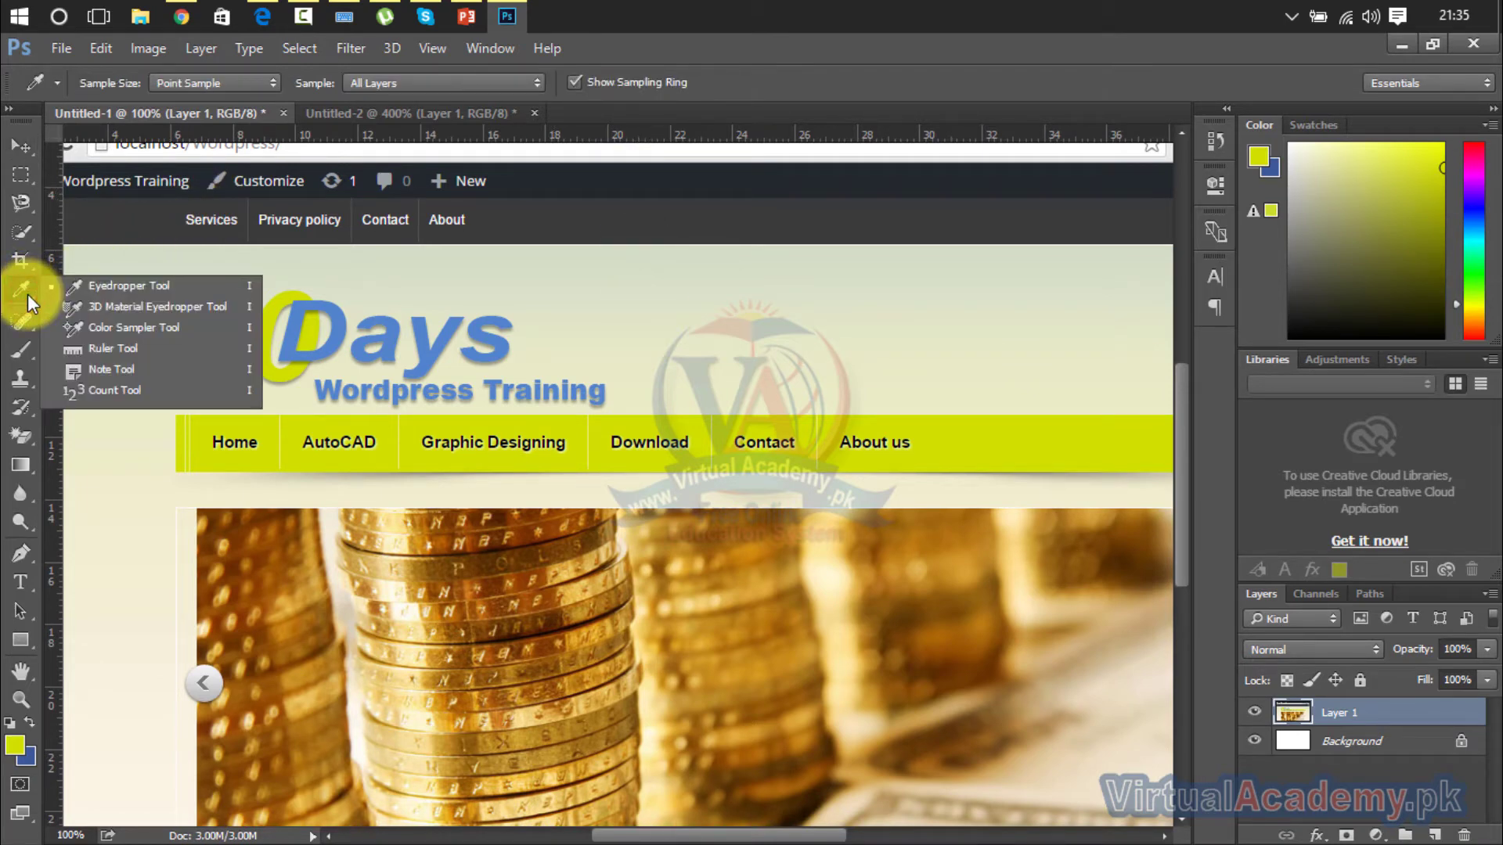
{"action": "left_click", "coordinate": [115, 350]}
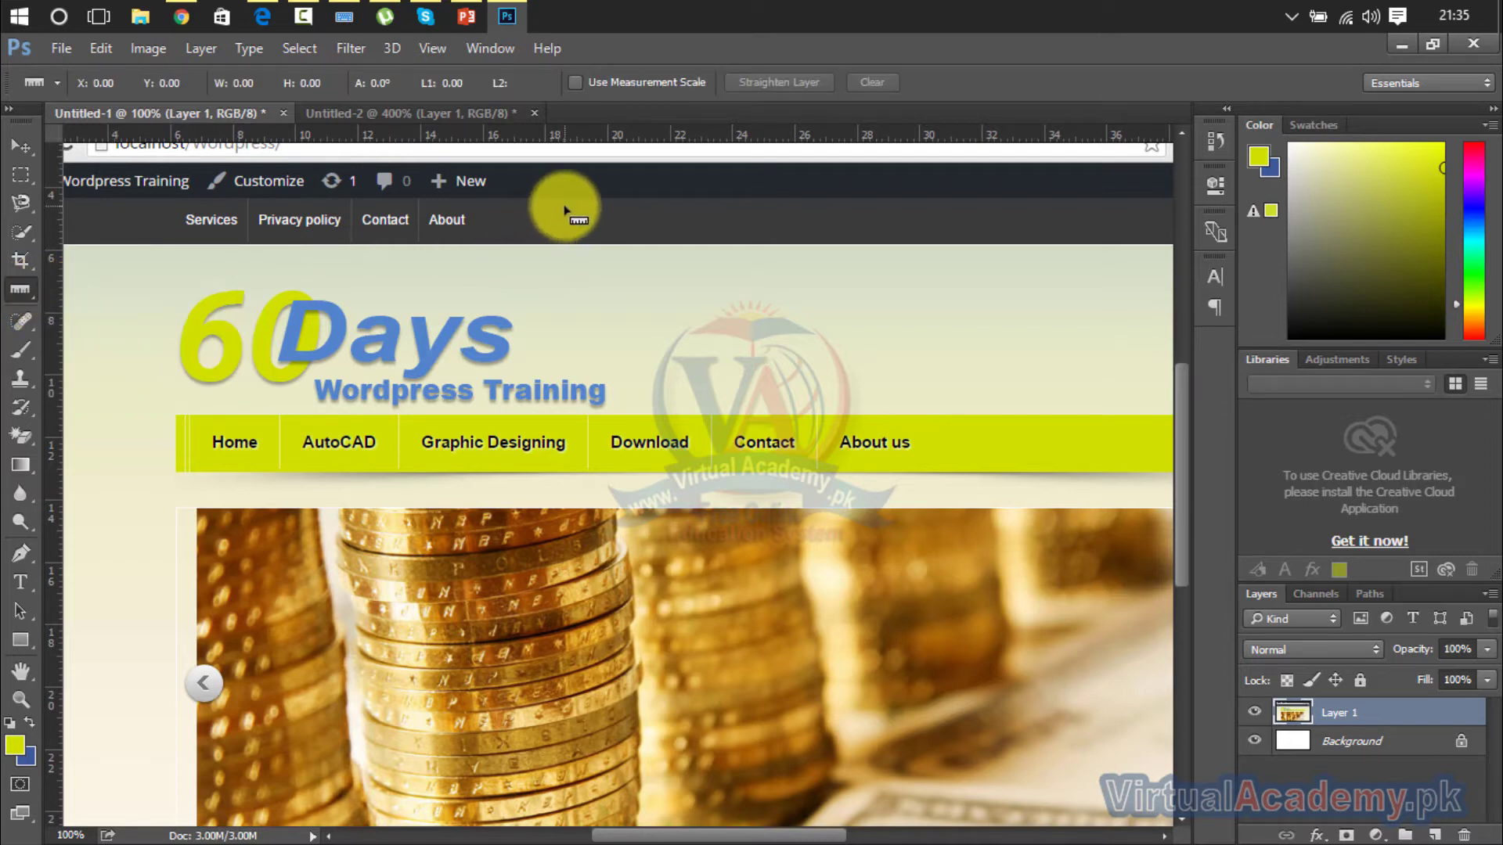
{"action": "key", "text": "ctrl+plus"}
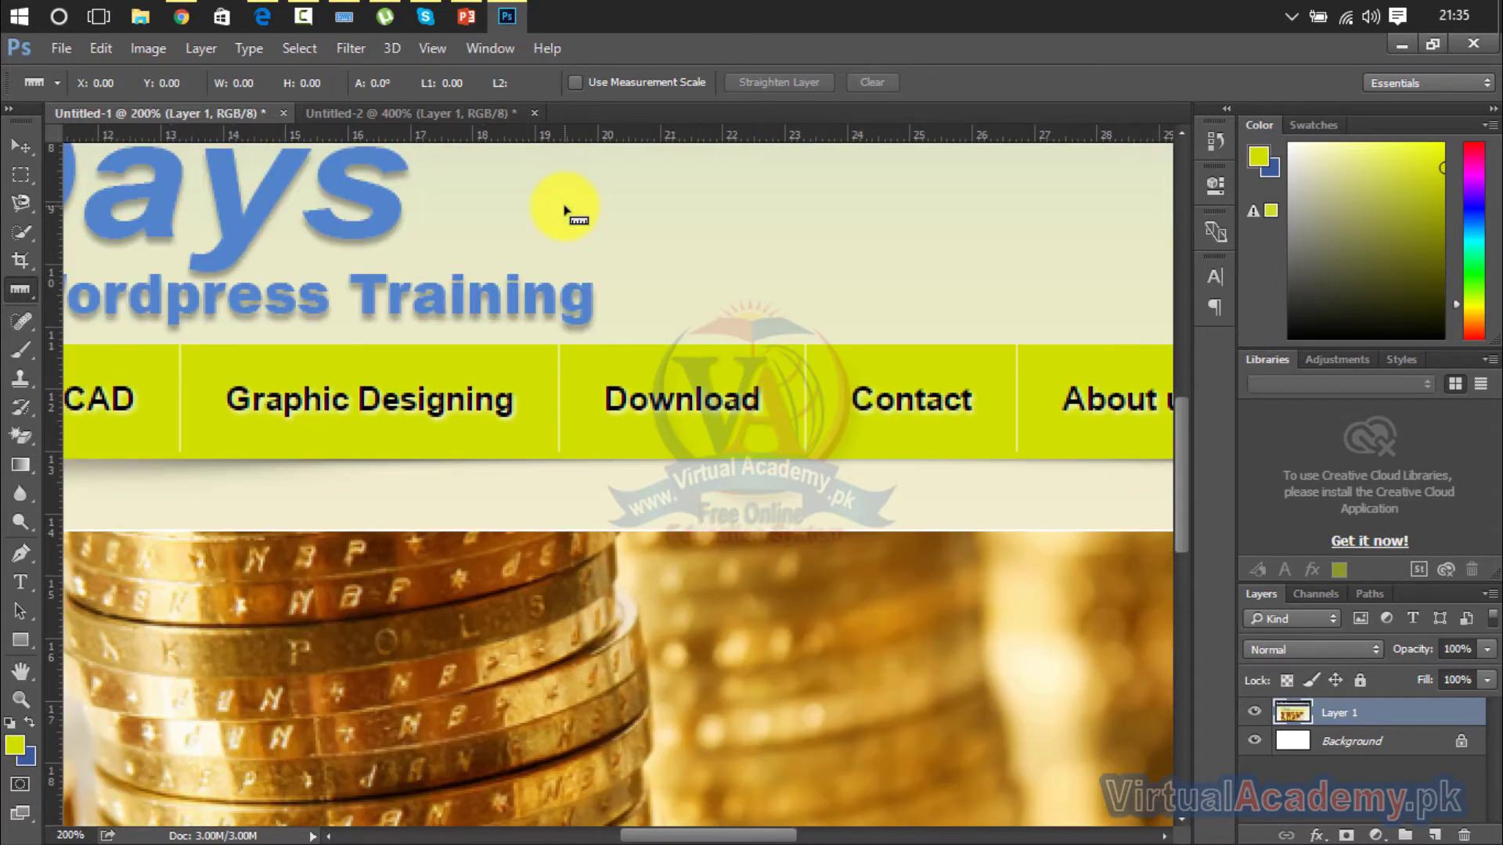
{"action": "left_click_drag", "start_coordinate": [1178, 490], "coordinate": [1183, 375]}
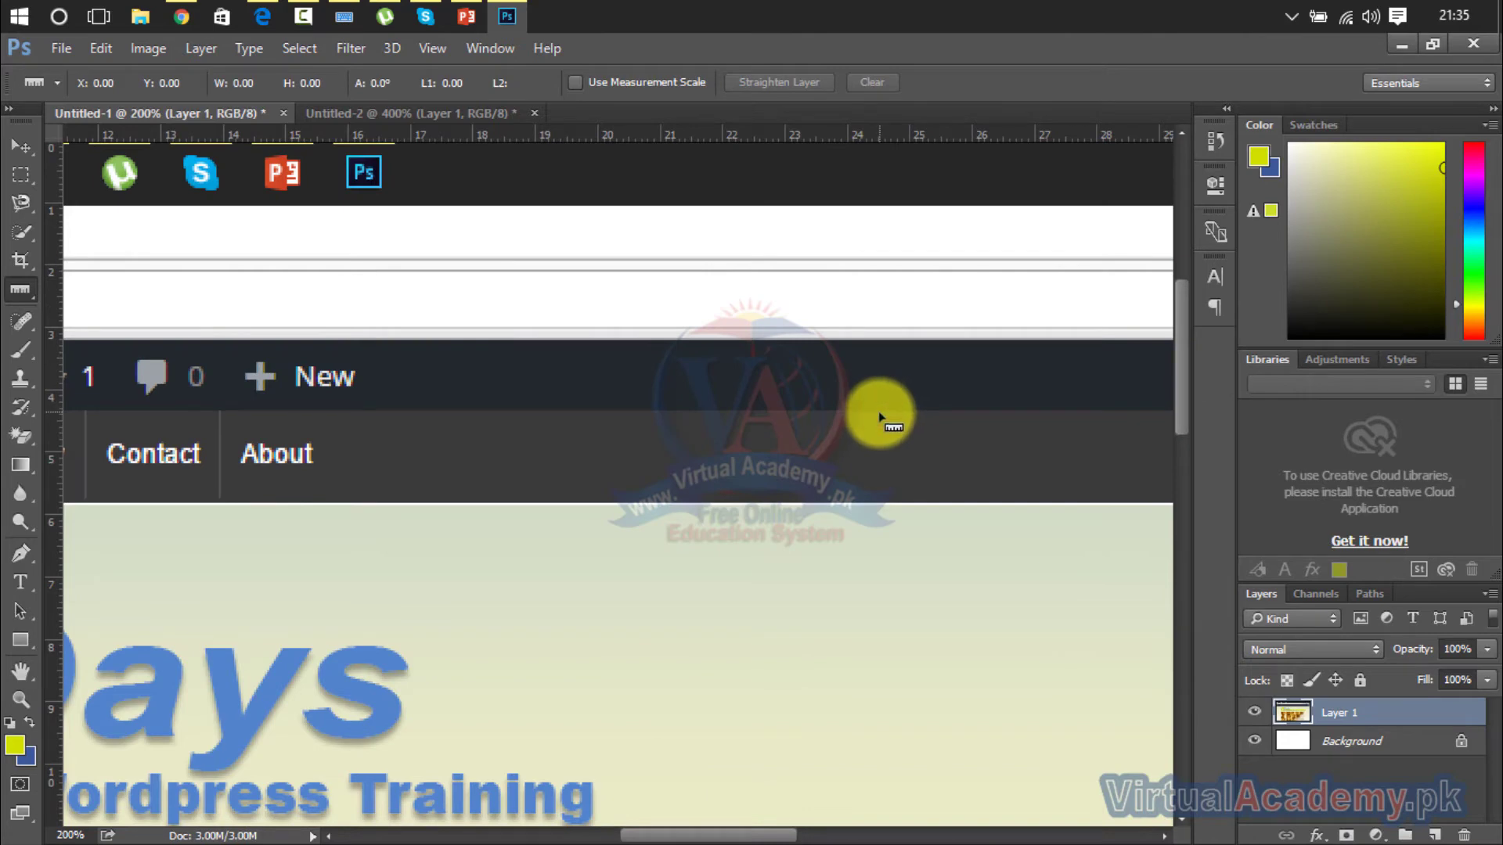
{"action": "left_click_drag", "start_coordinate": [879, 413], "coordinate": [880, 422]}
{"action": "left_click_drag", "start_coordinate": [882, 476], "coordinate": [880, 499]}
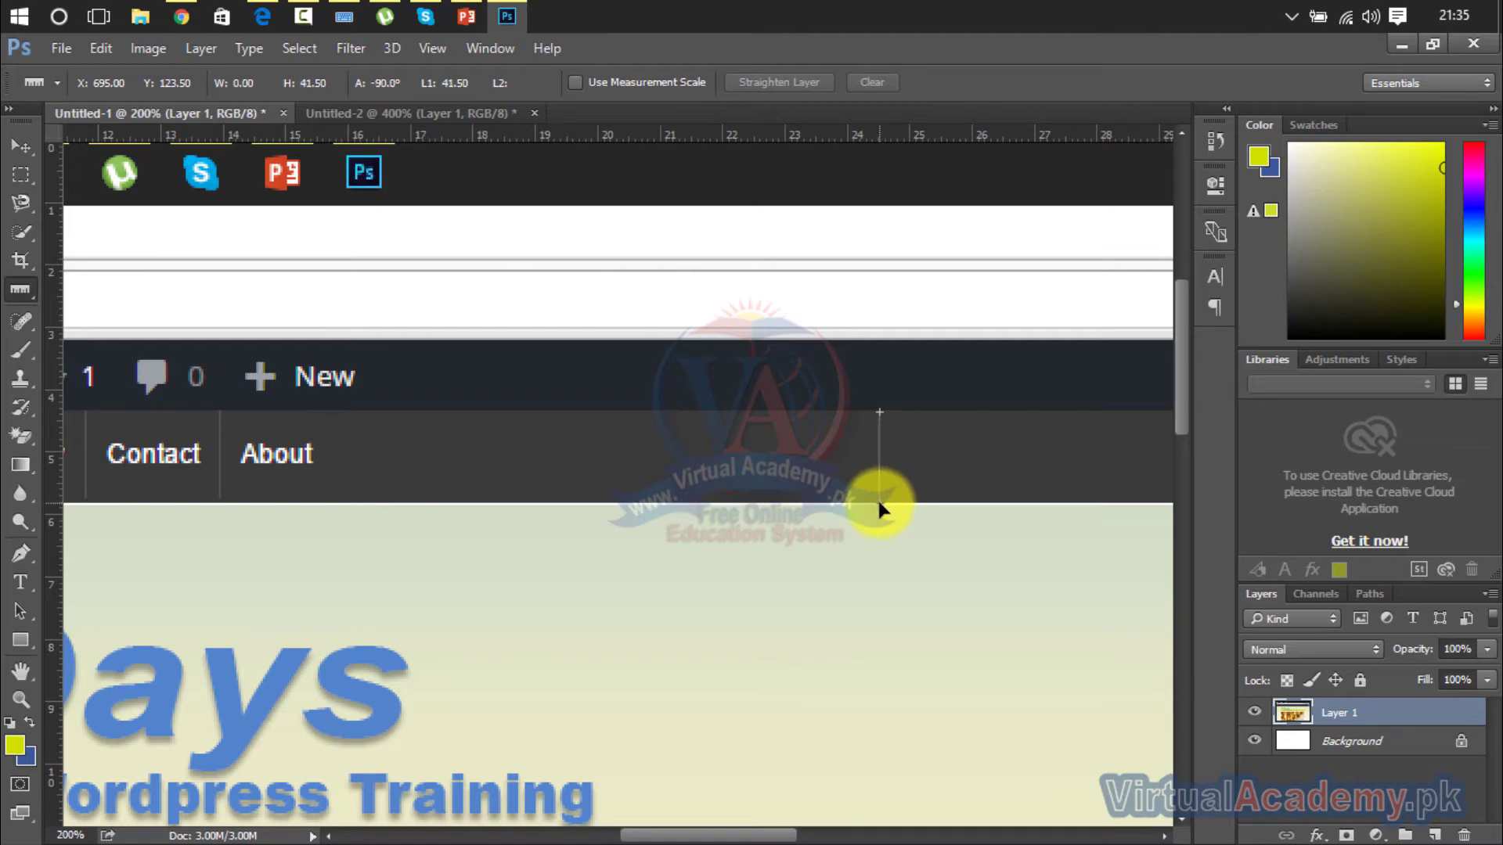
{"action": "left_click_drag", "start_coordinate": [879, 508], "coordinate": [880, 504]}
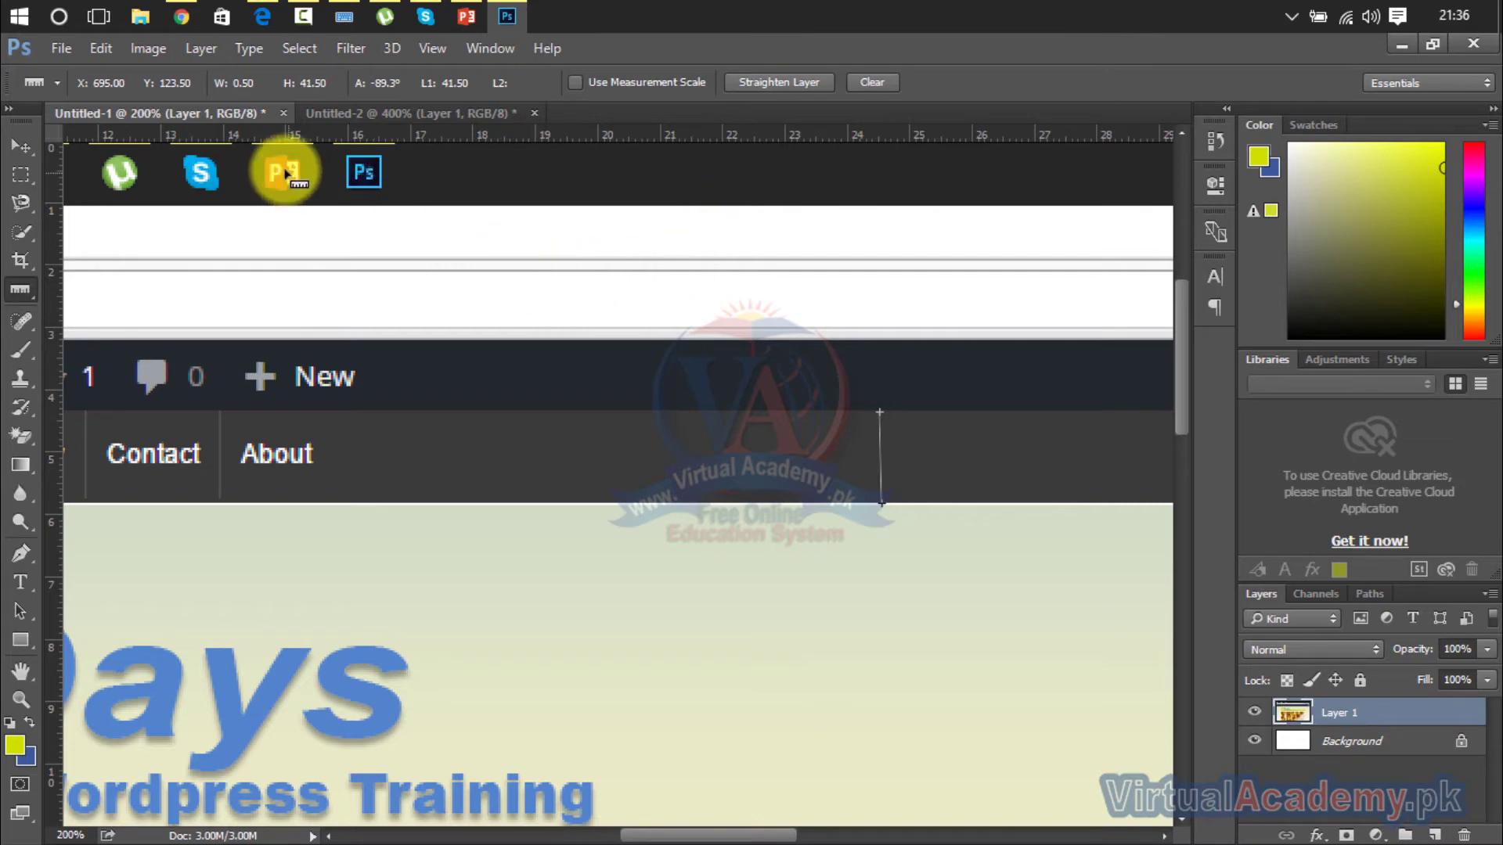
In the strip document, lay a vertical ruler line about 40.5 px long from the strip's upper edge down past the lime block
{"action": "left_click", "coordinate": [354, 110]}
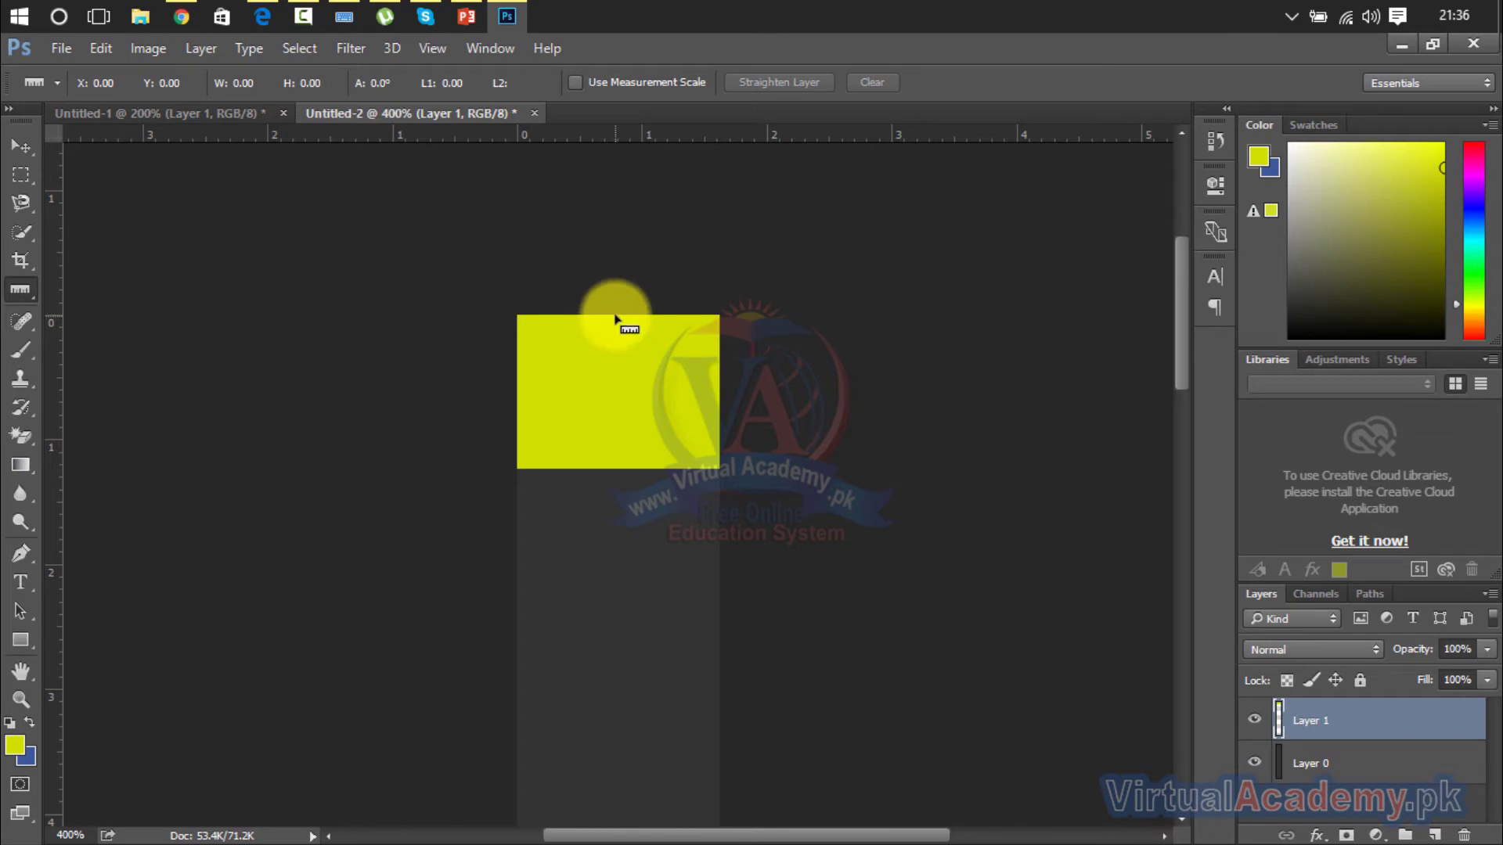
{"action": "left_click_drag", "start_coordinate": [615, 317], "coordinate": [614, 376]}
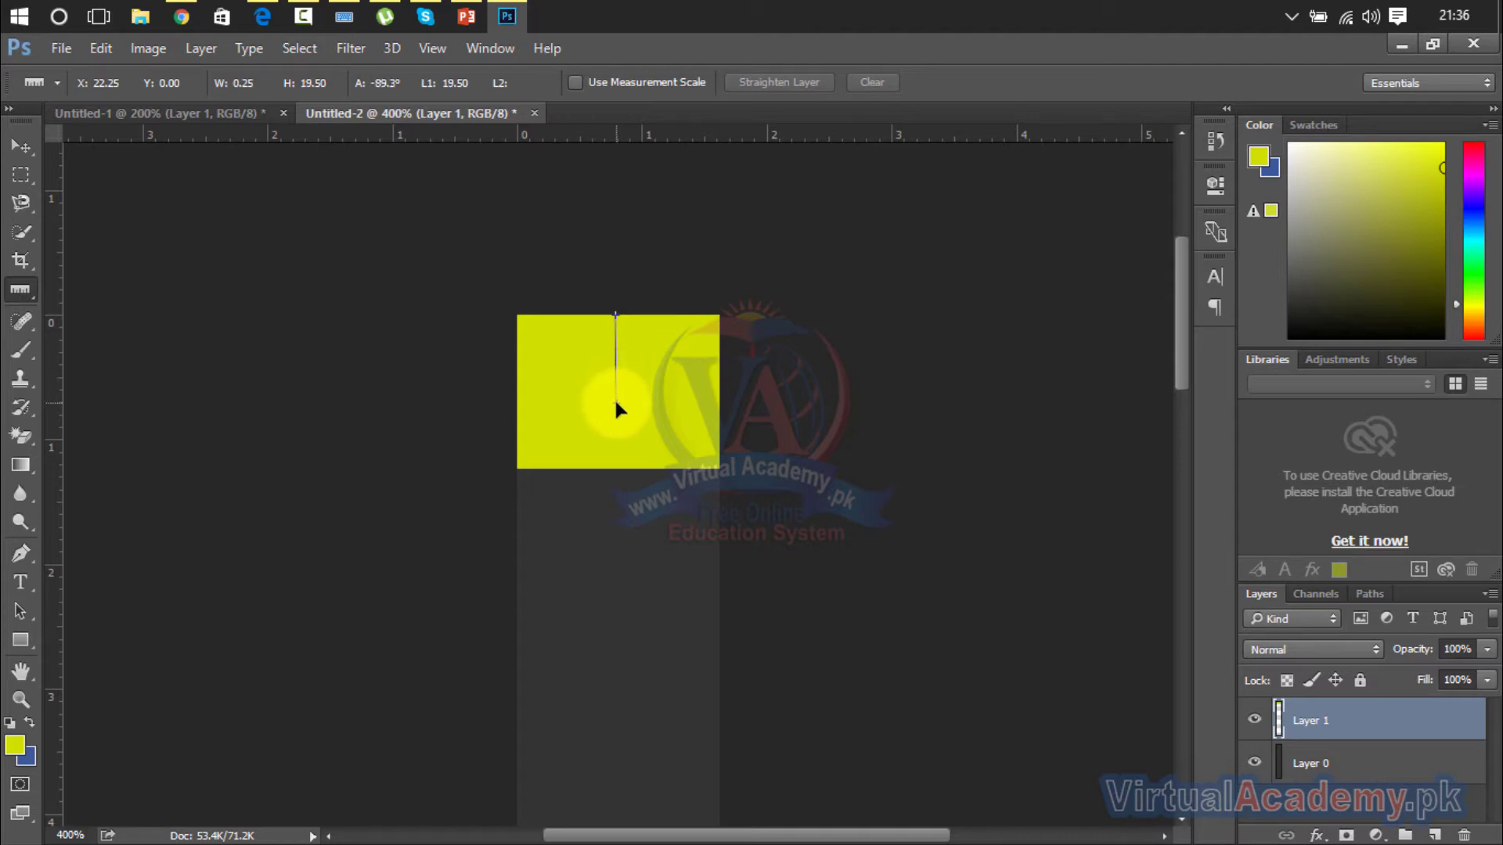
{"action": "left_click_drag", "start_coordinate": [615, 404], "coordinate": [614, 417]}
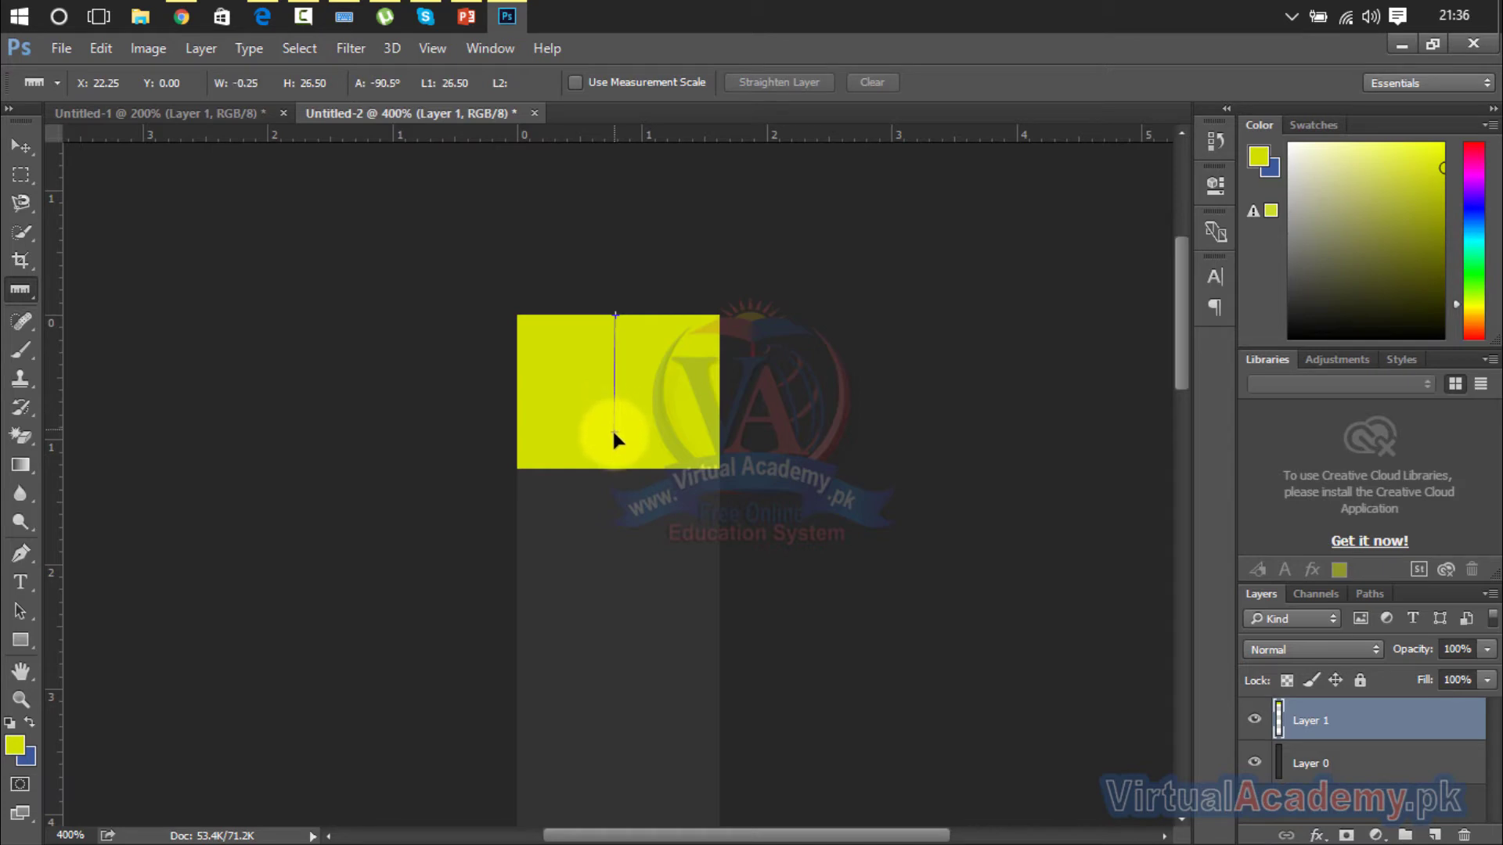
{"action": "left_click_drag", "start_coordinate": [612, 467], "coordinate": [614, 497]}
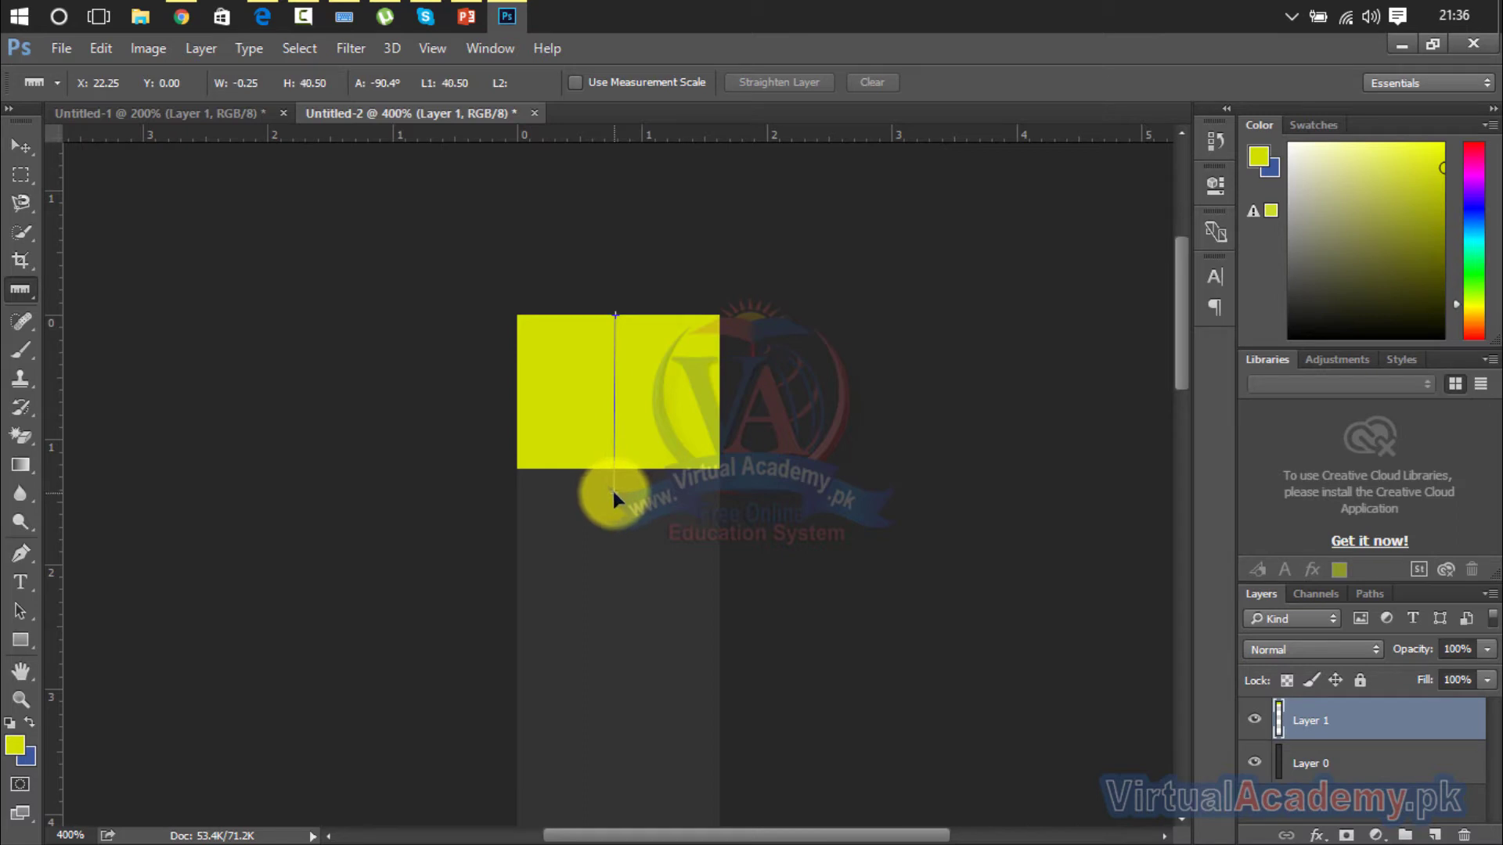
{"action": "left_click_drag", "start_coordinate": [613, 491], "coordinate": [612, 491]}
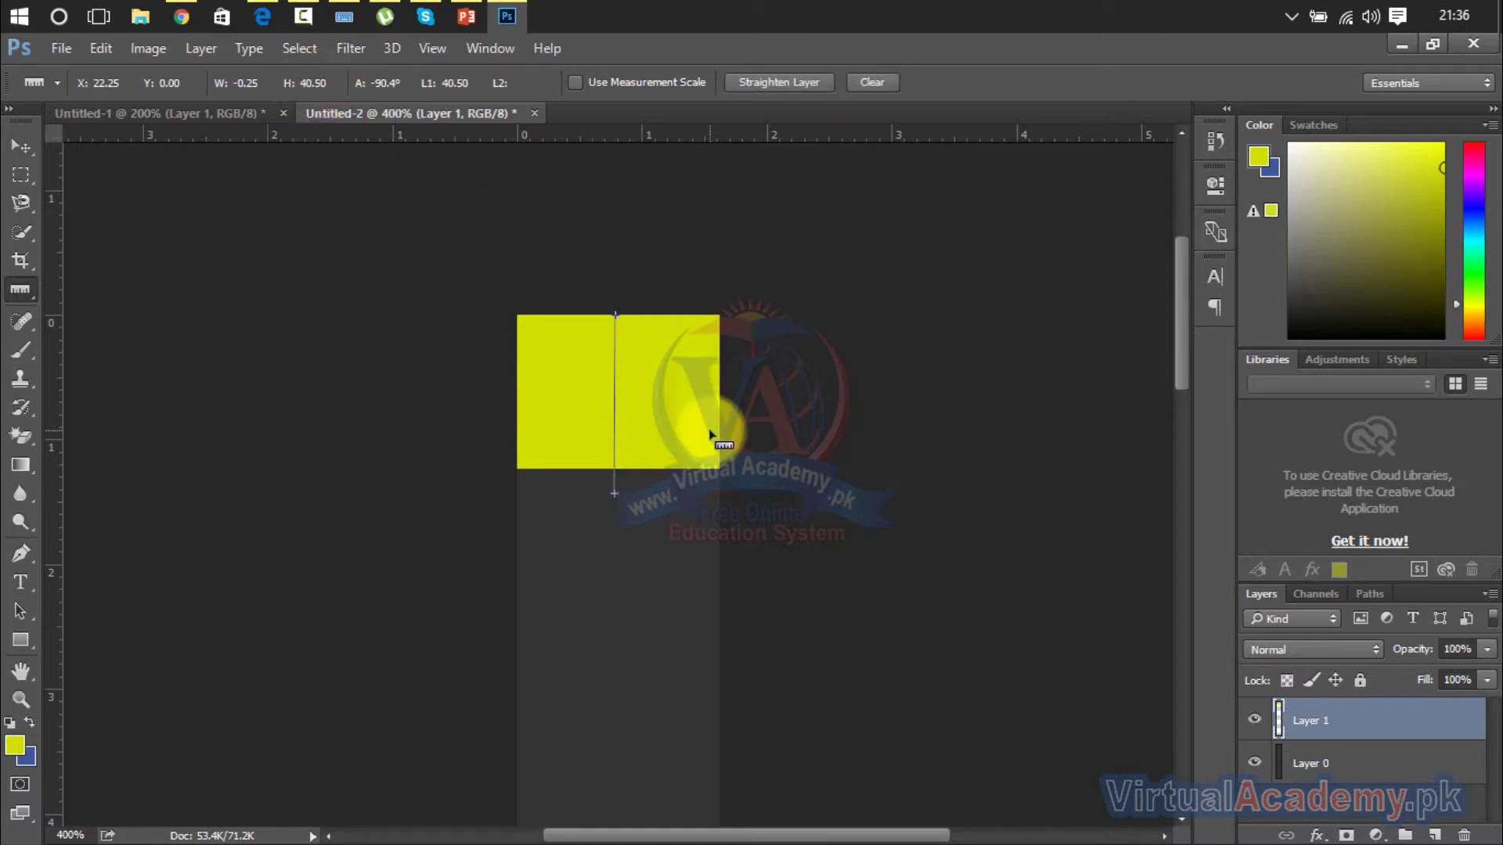
Place a horizontal guide at the ruler line's lower end and stretch the lime block downward to 105.71% height, leaving a gap above the guide
{"action": "left_click_drag", "start_coordinate": [350, 137], "coordinate": [394, 492]}
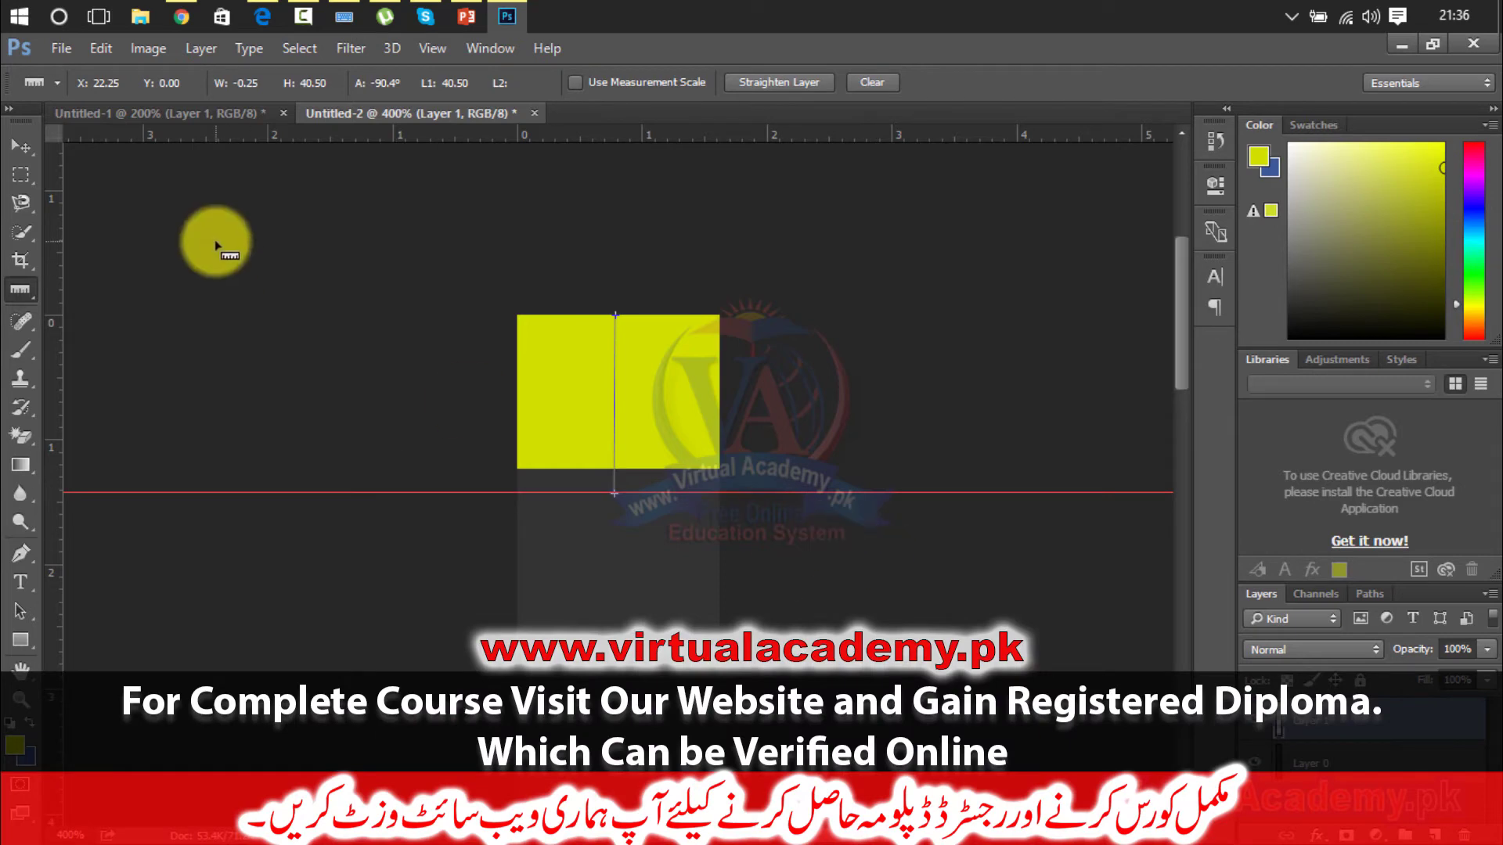
{"action": "left_click", "coordinate": [21, 152]}
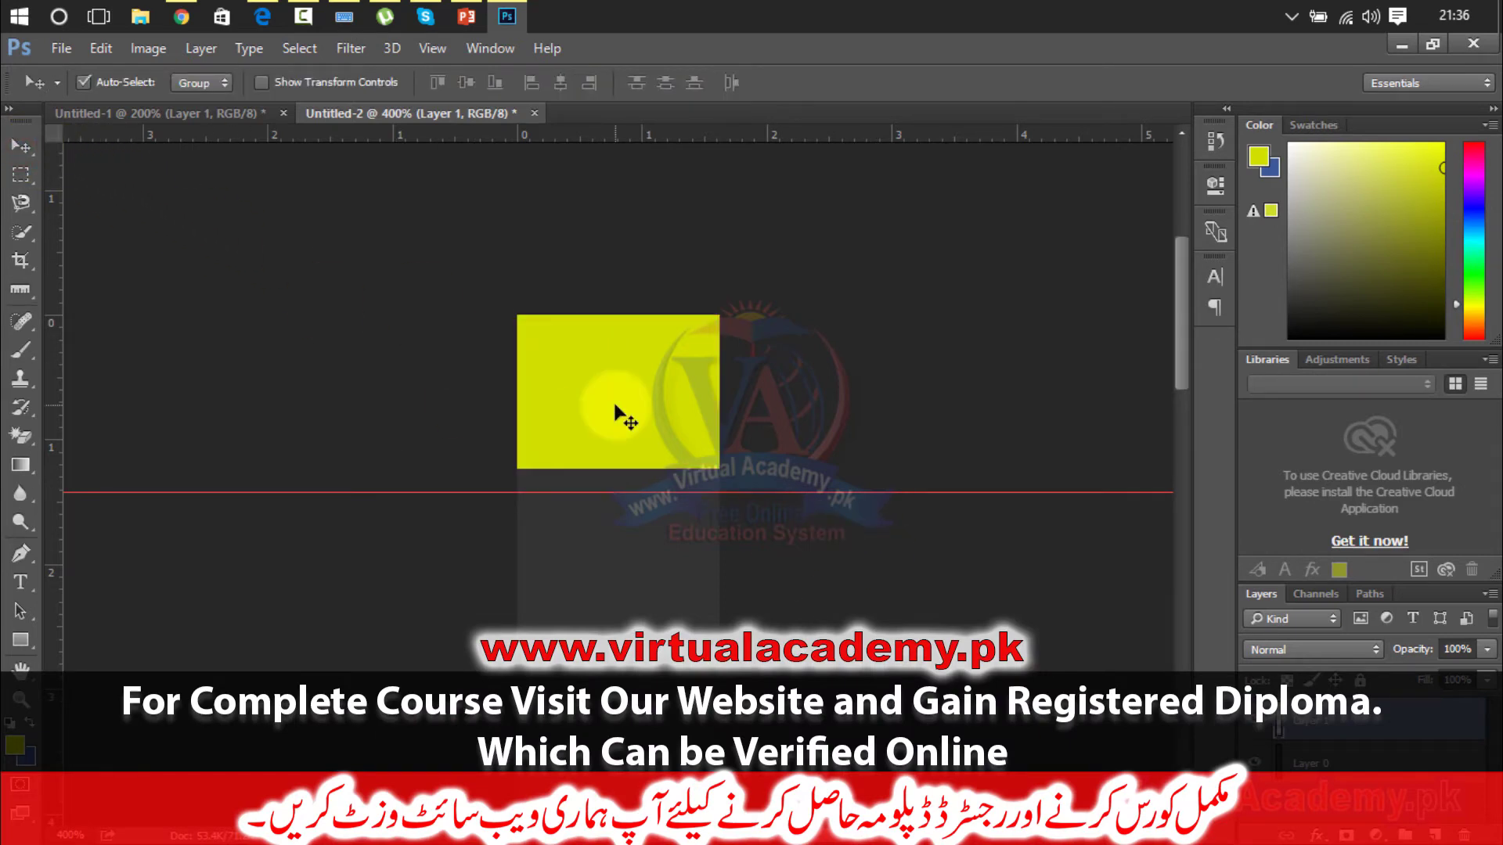
{"action": "key", "text": "ctrl+t"}
{"action": "left_click_drag", "start_coordinate": [617, 470], "coordinate": [618, 493]}
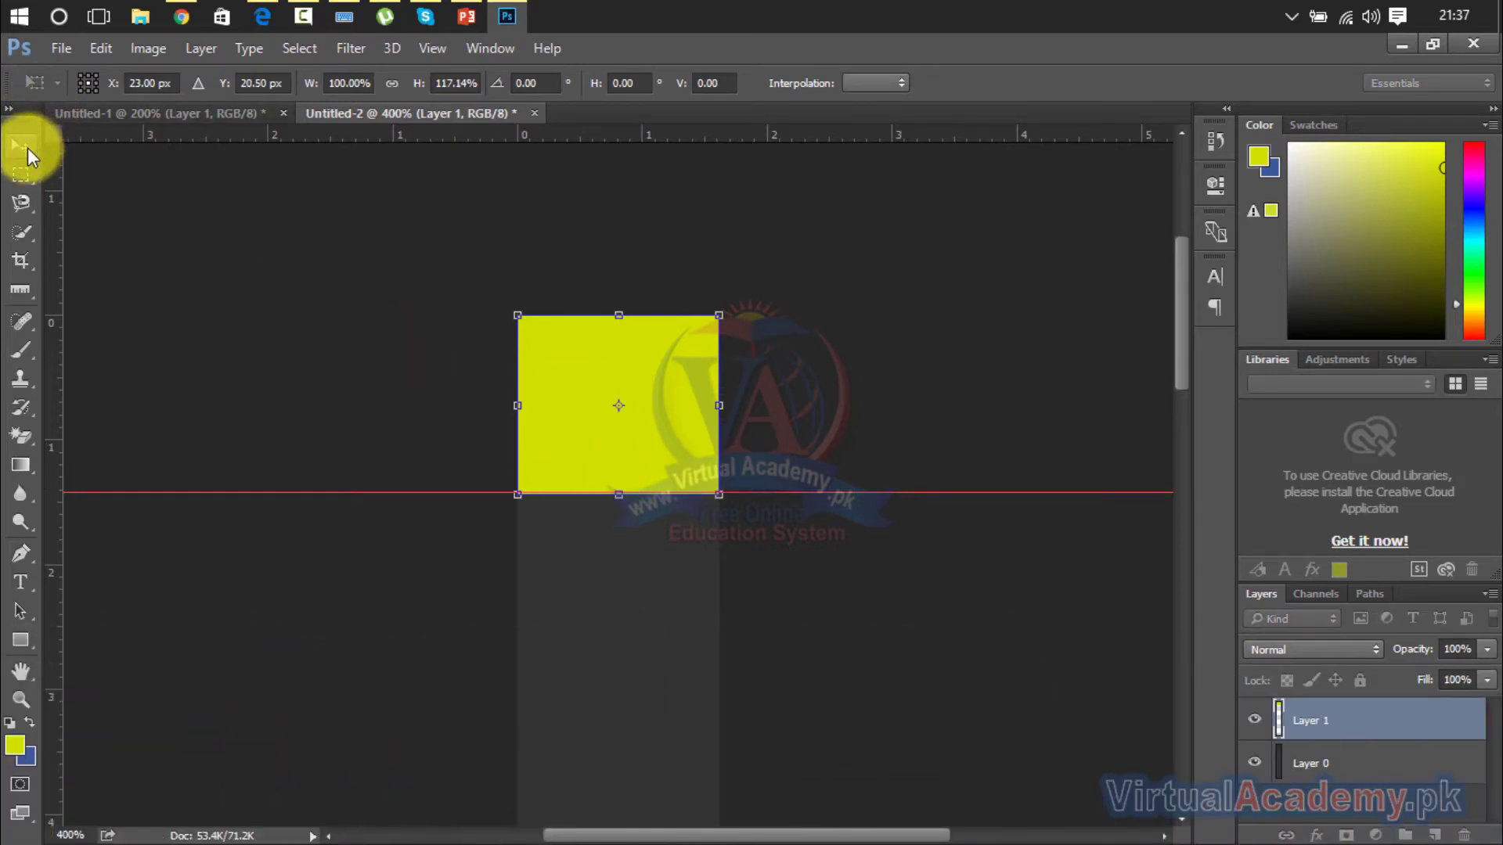
{"action": "left_click_drag", "start_coordinate": [618, 495], "coordinate": [619, 479]}
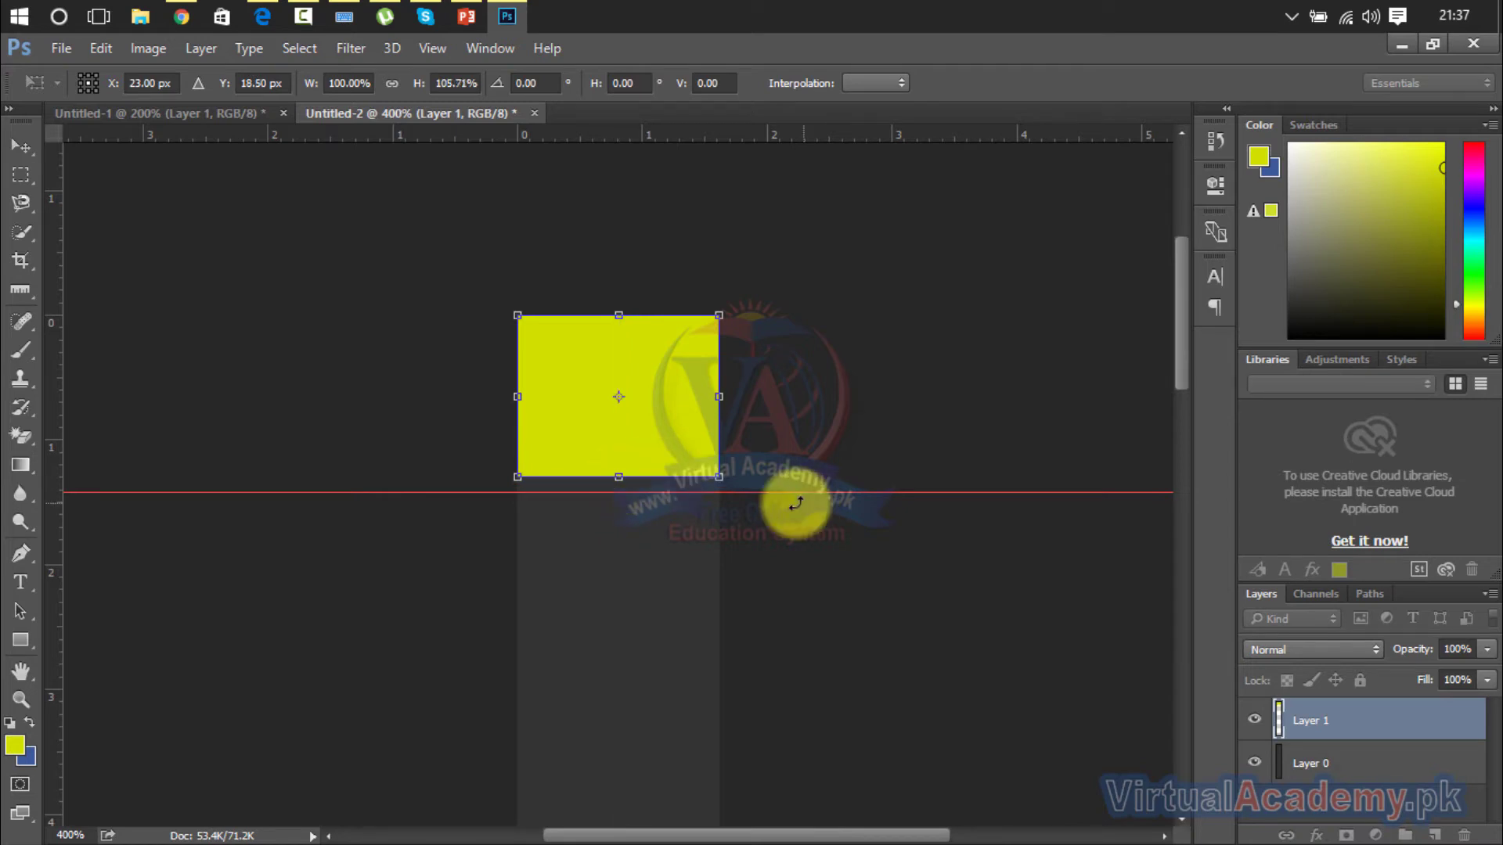
{"action": "left_click", "coordinate": [20, 151]}
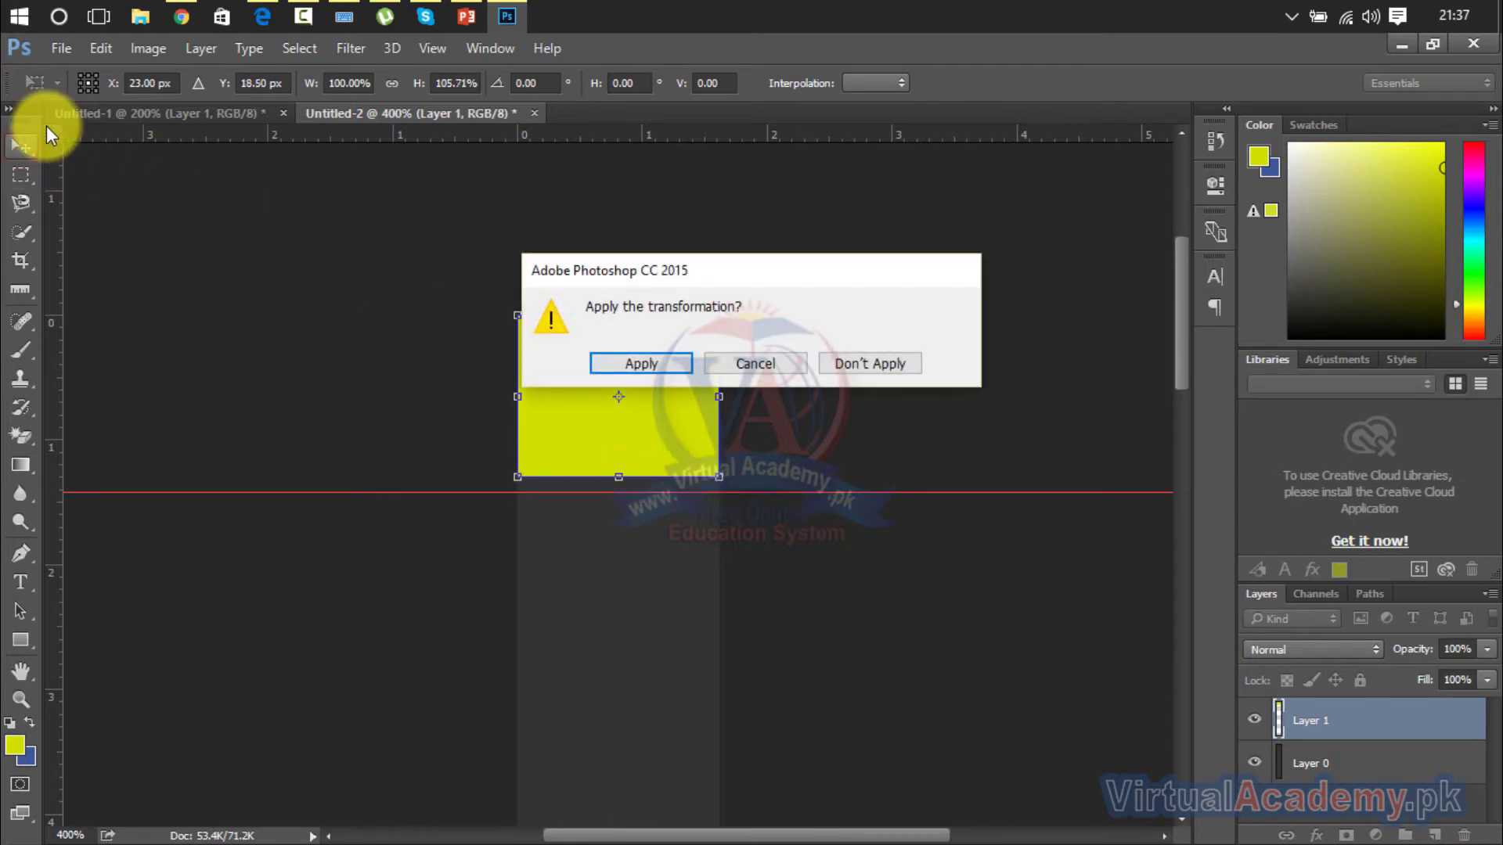
{"action": "left_click", "coordinate": [642, 365]}
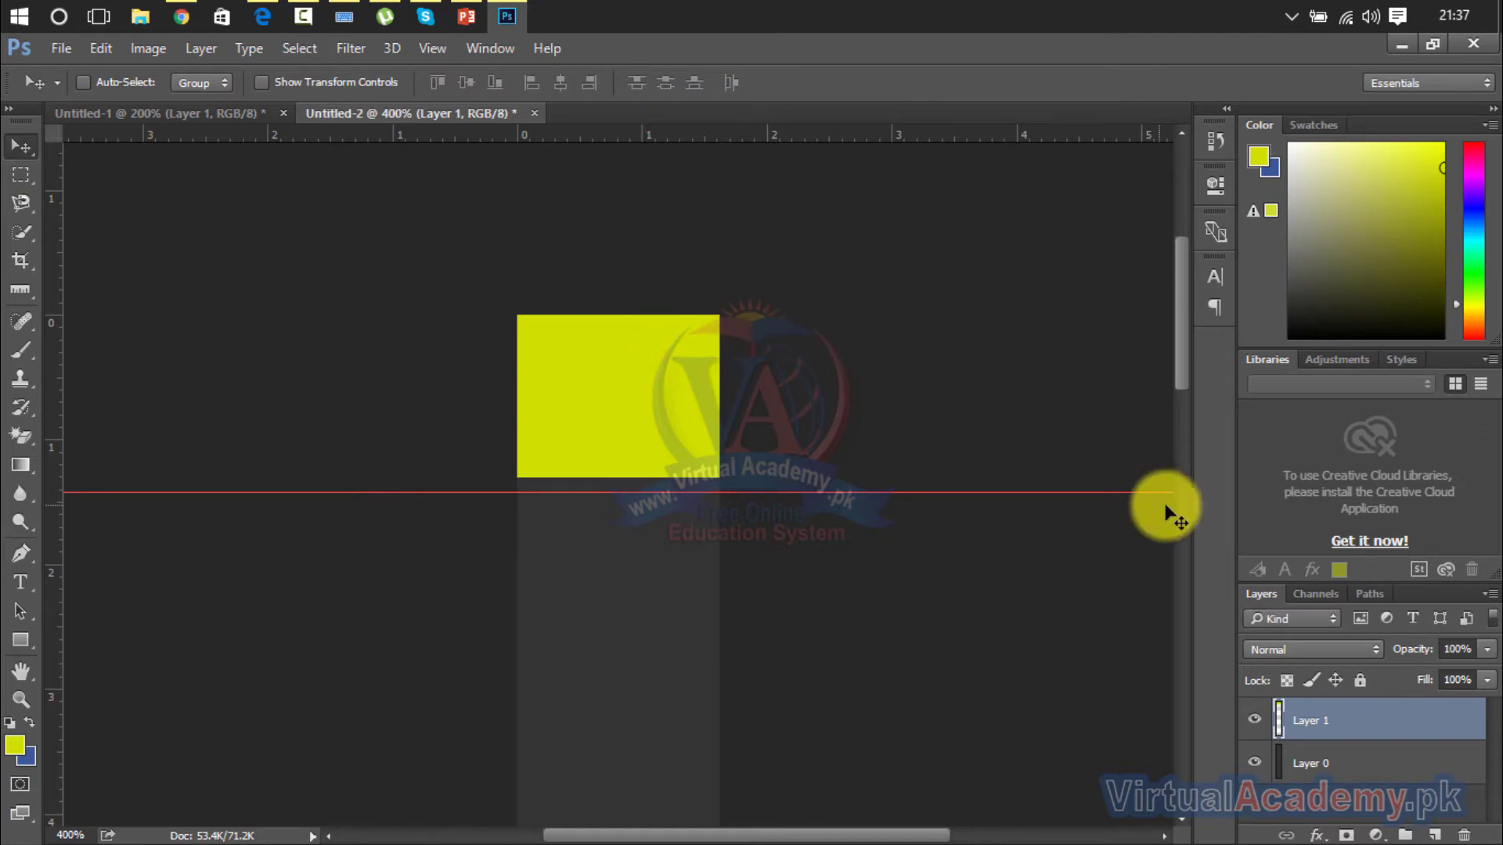
Duplicate the lime block's layer and select the original layer beneath the copy
{"action": "right_click", "coordinate": [1325, 728]}
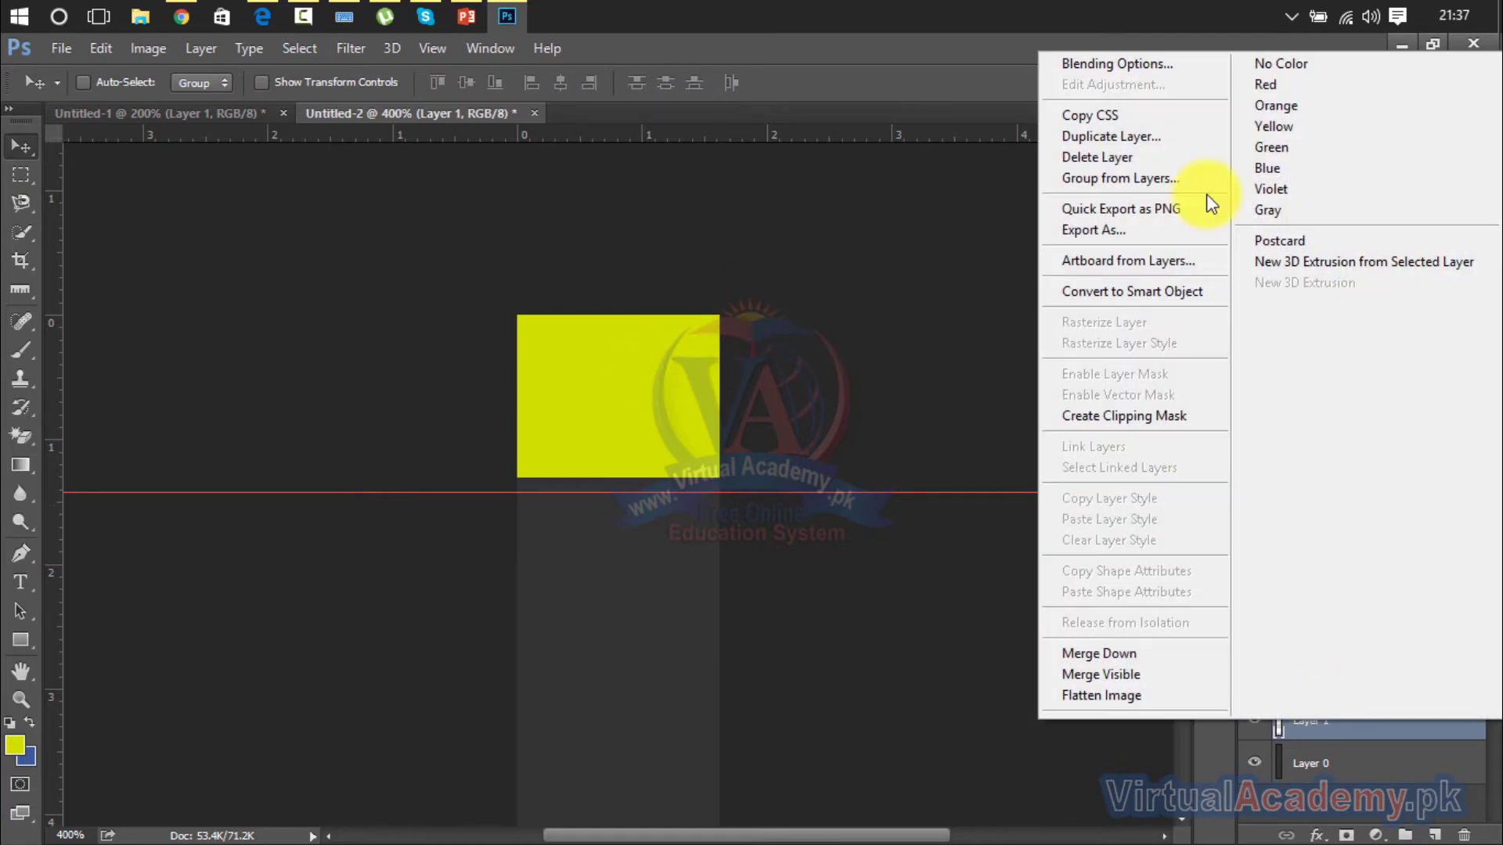
{"action": "left_click", "coordinate": [1146, 135]}
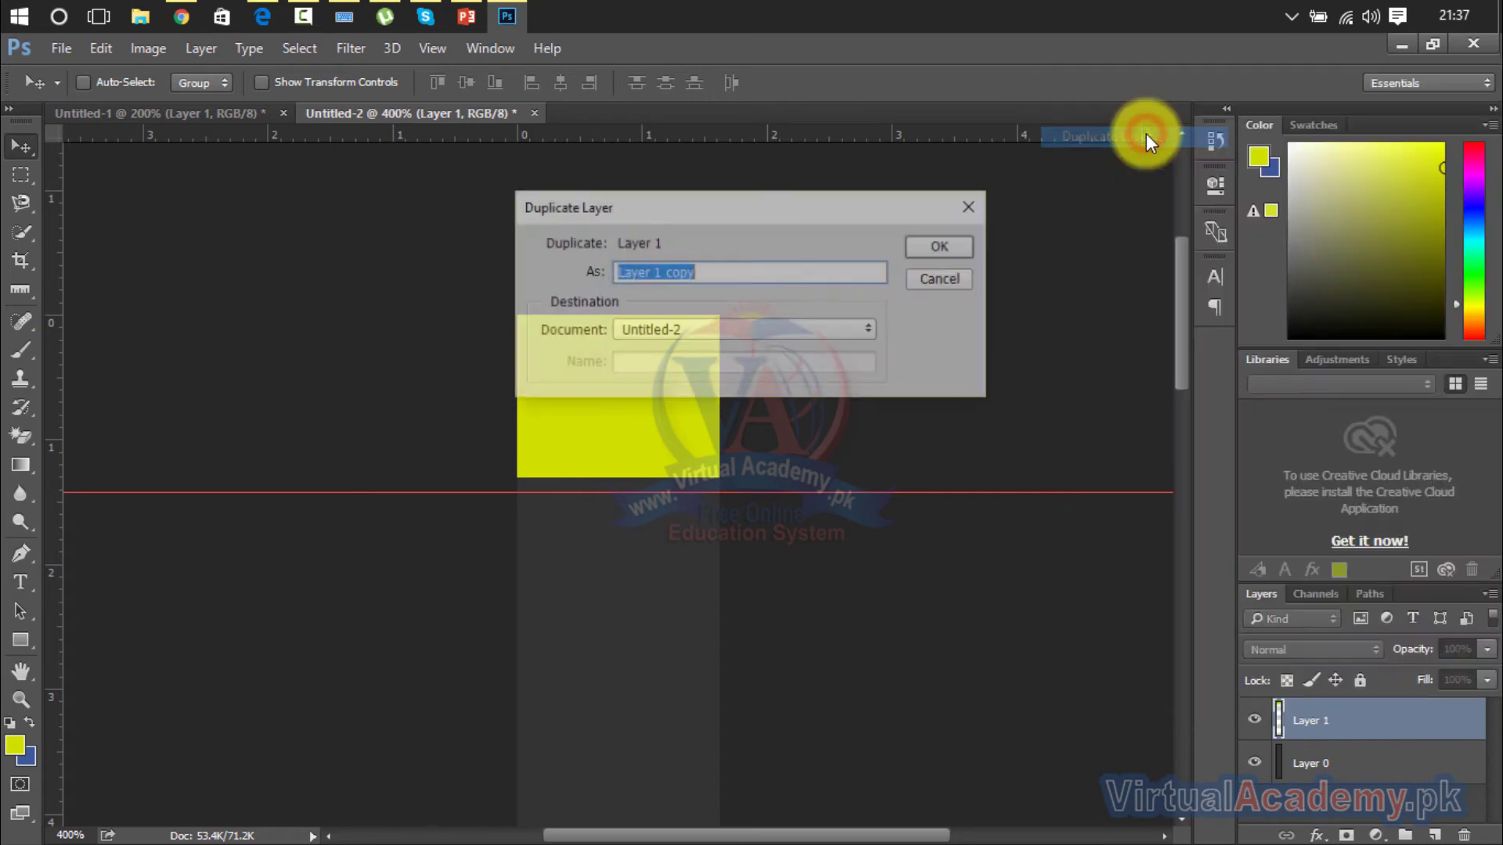
{"action": "left_click", "coordinate": [961, 248]}
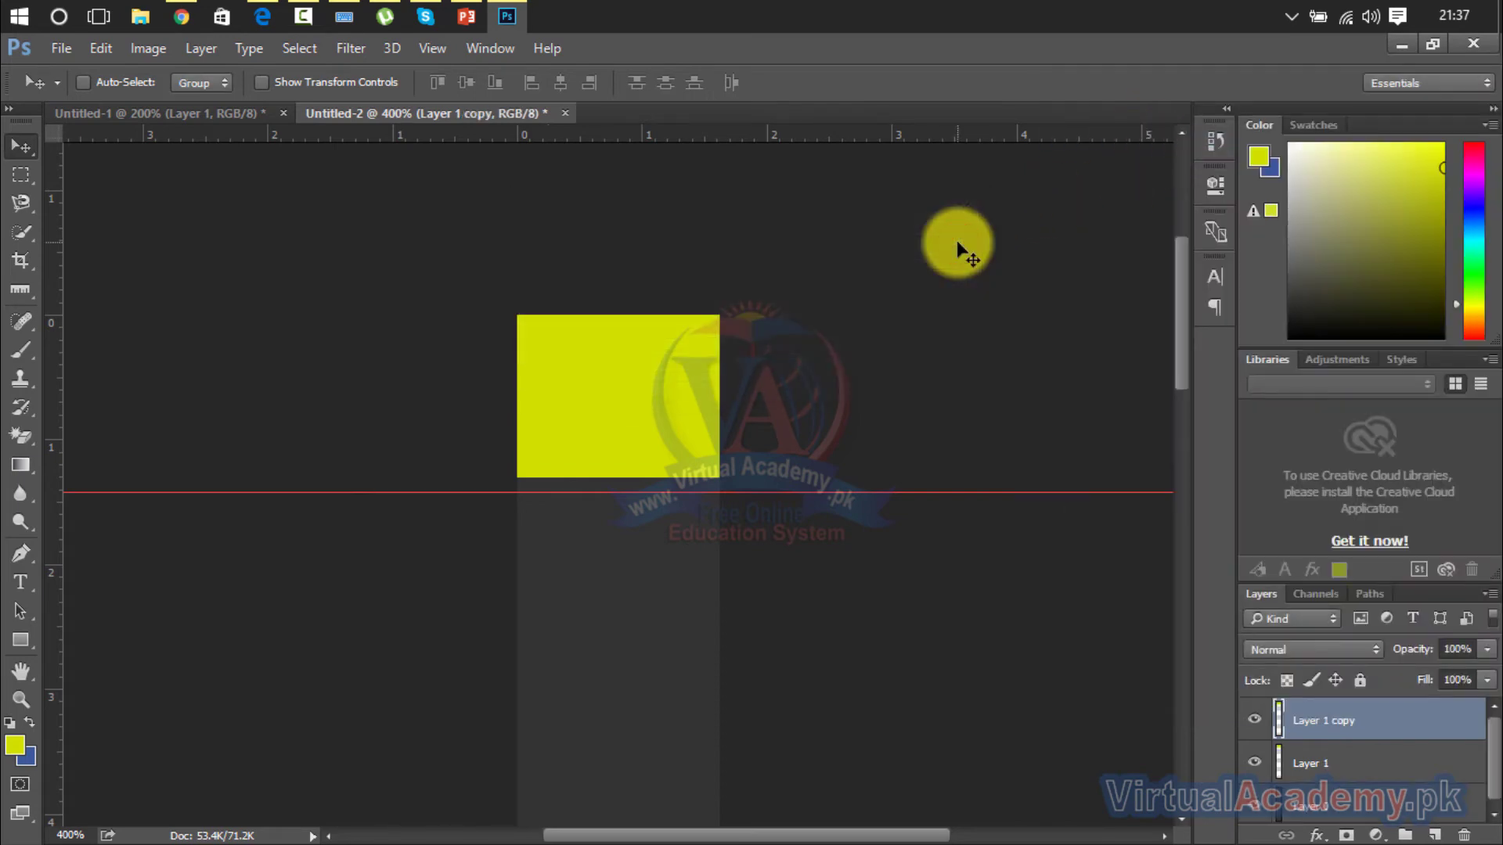
{"action": "left_click", "coordinate": [1352, 722]}
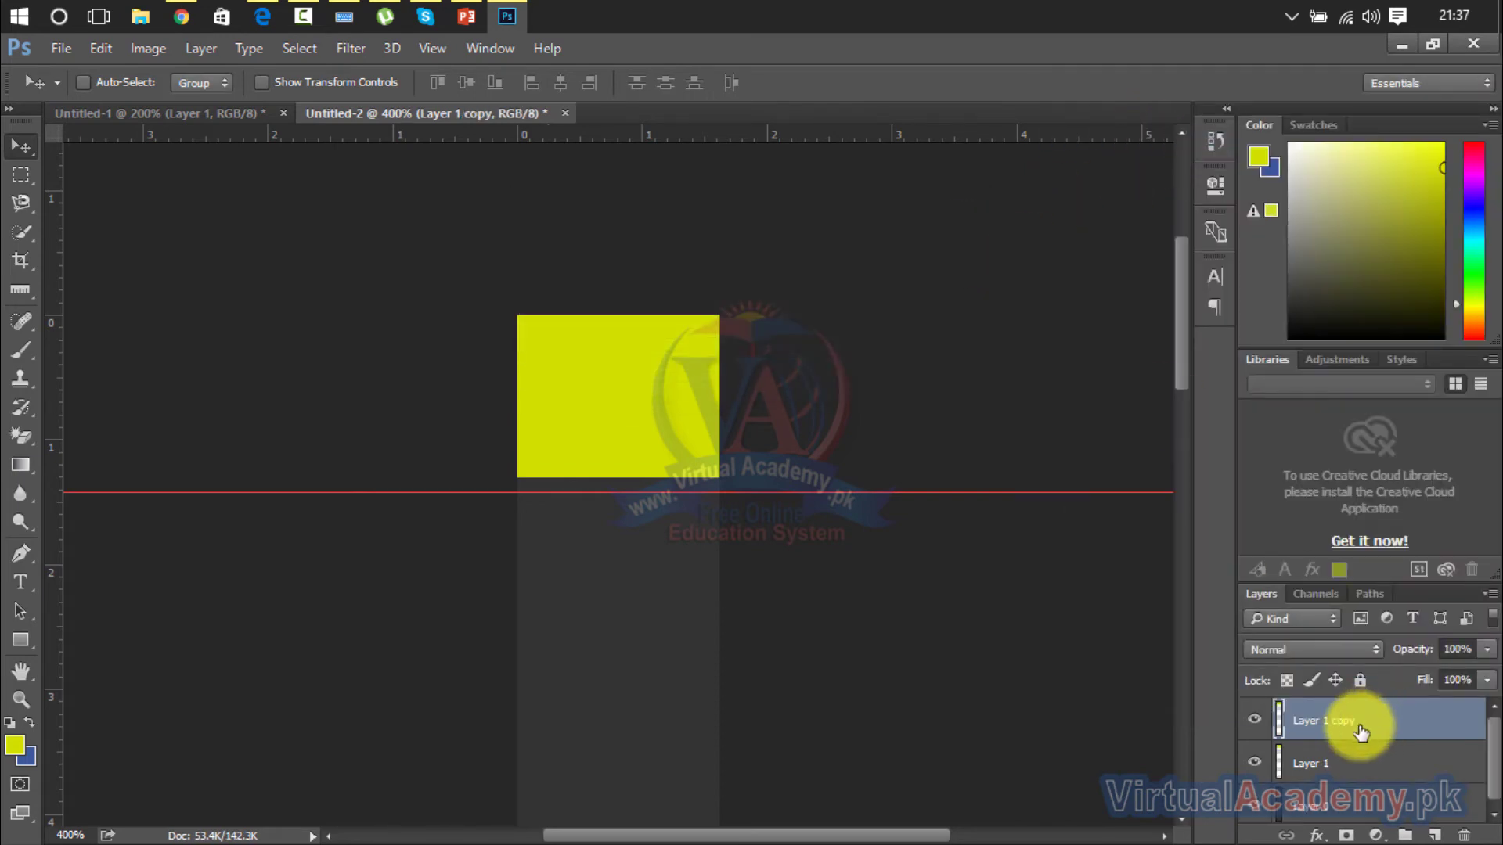
{"action": "left_click", "coordinate": [1328, 759]}
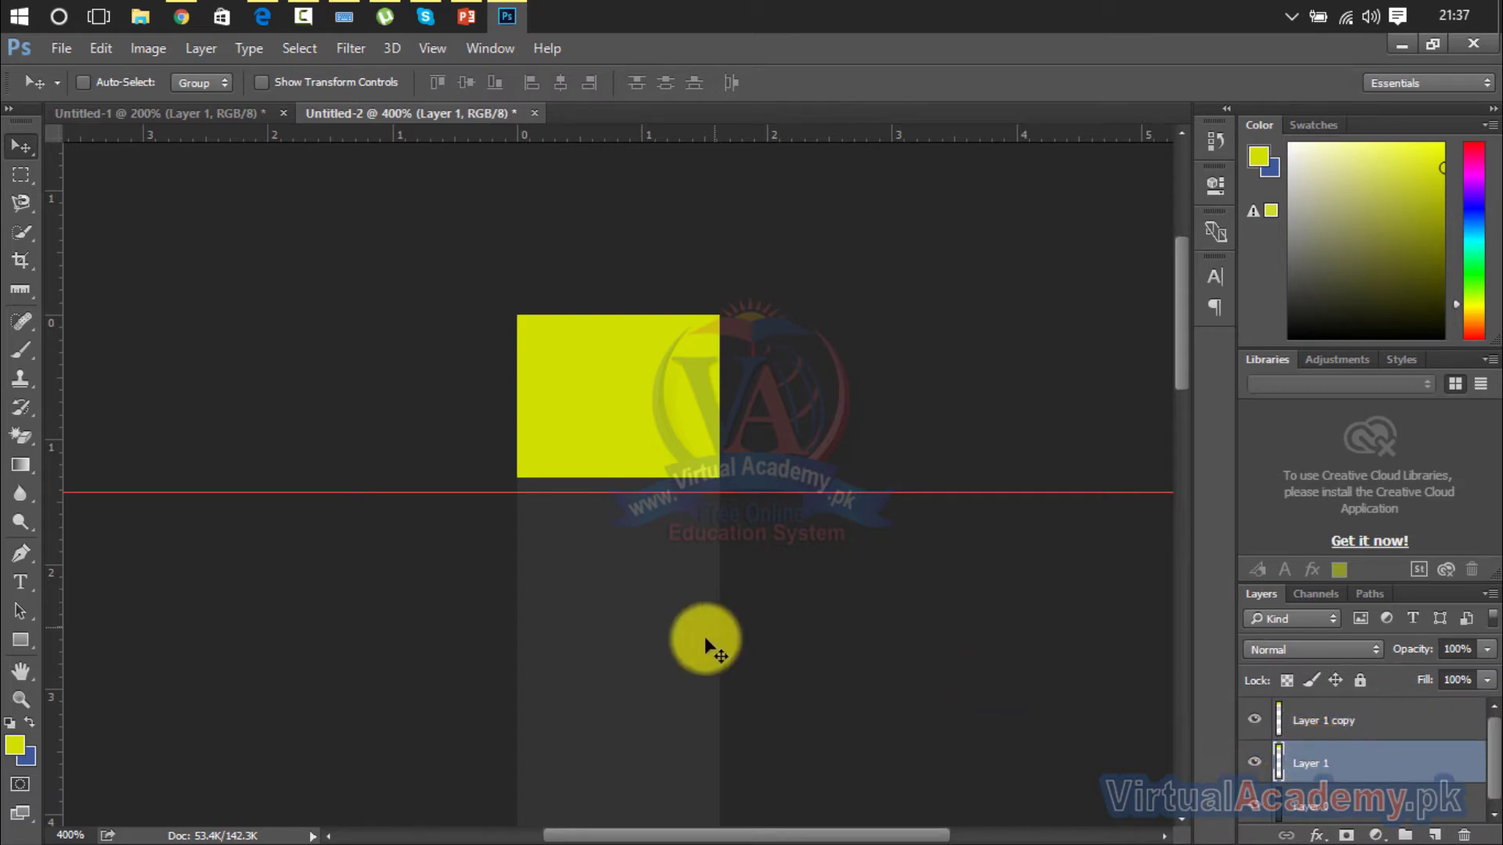
Set the foreground color to white (ffffff)
{"action": "left_click", "coordinate": [17, 745]}
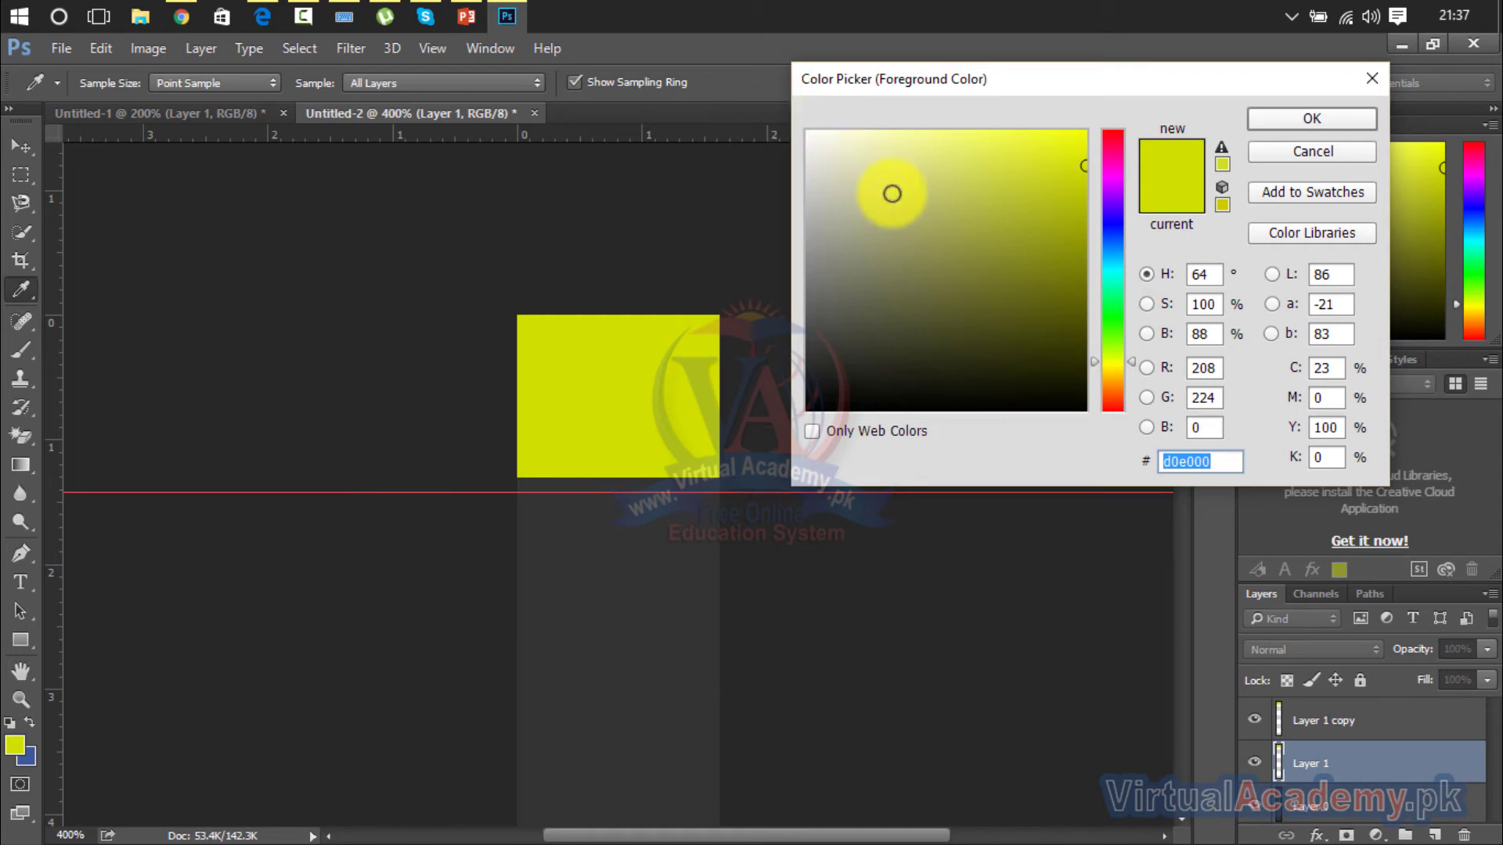
{"action": "left_click_drag", "start_coordinate": [892, 191], "coordinate": [802, 116]}
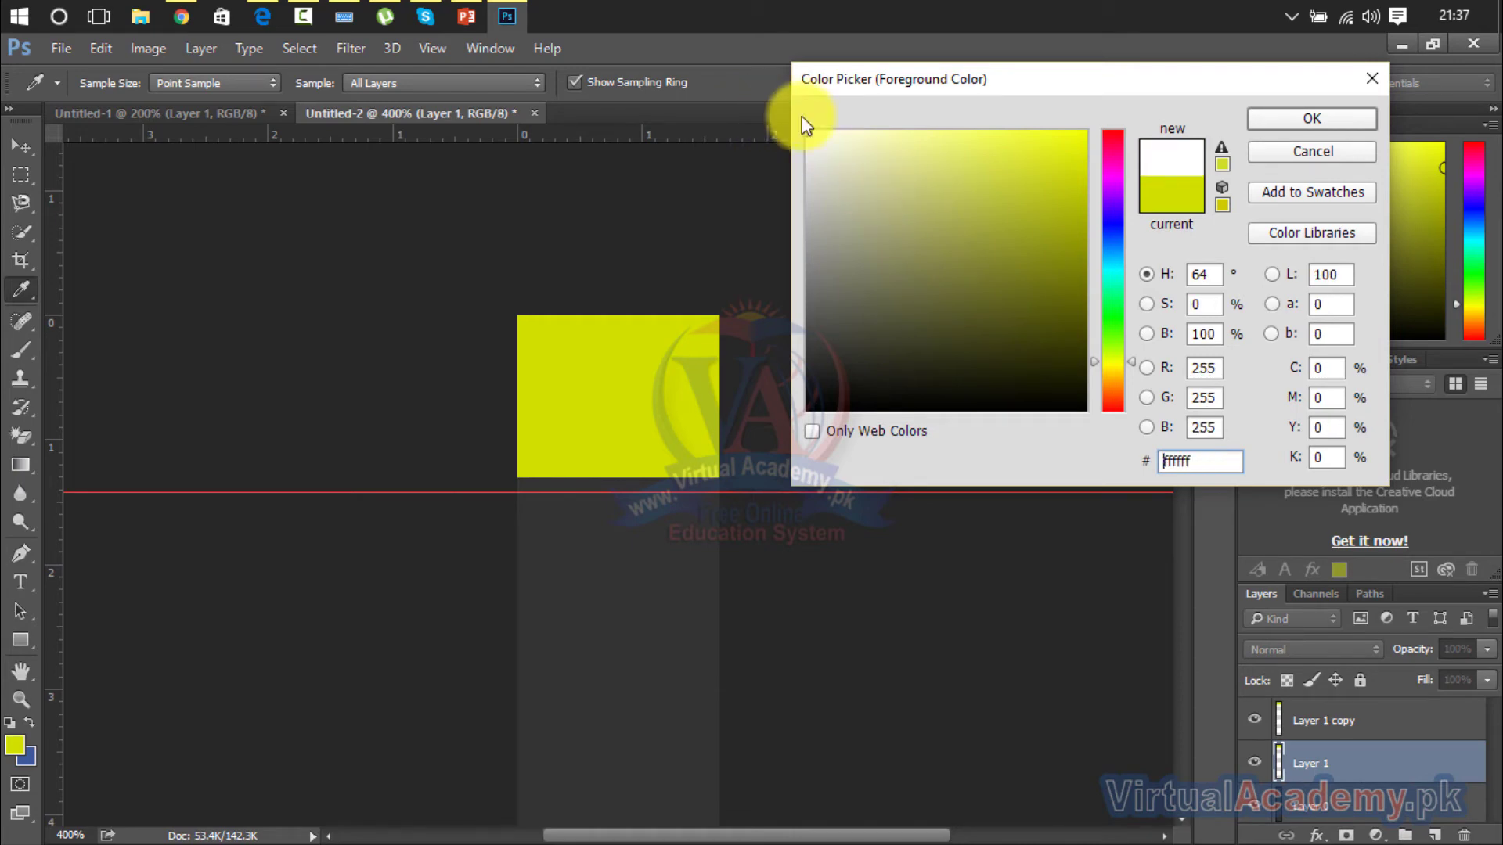
{"action": "left_click", "coordinate": [1270, 119]}
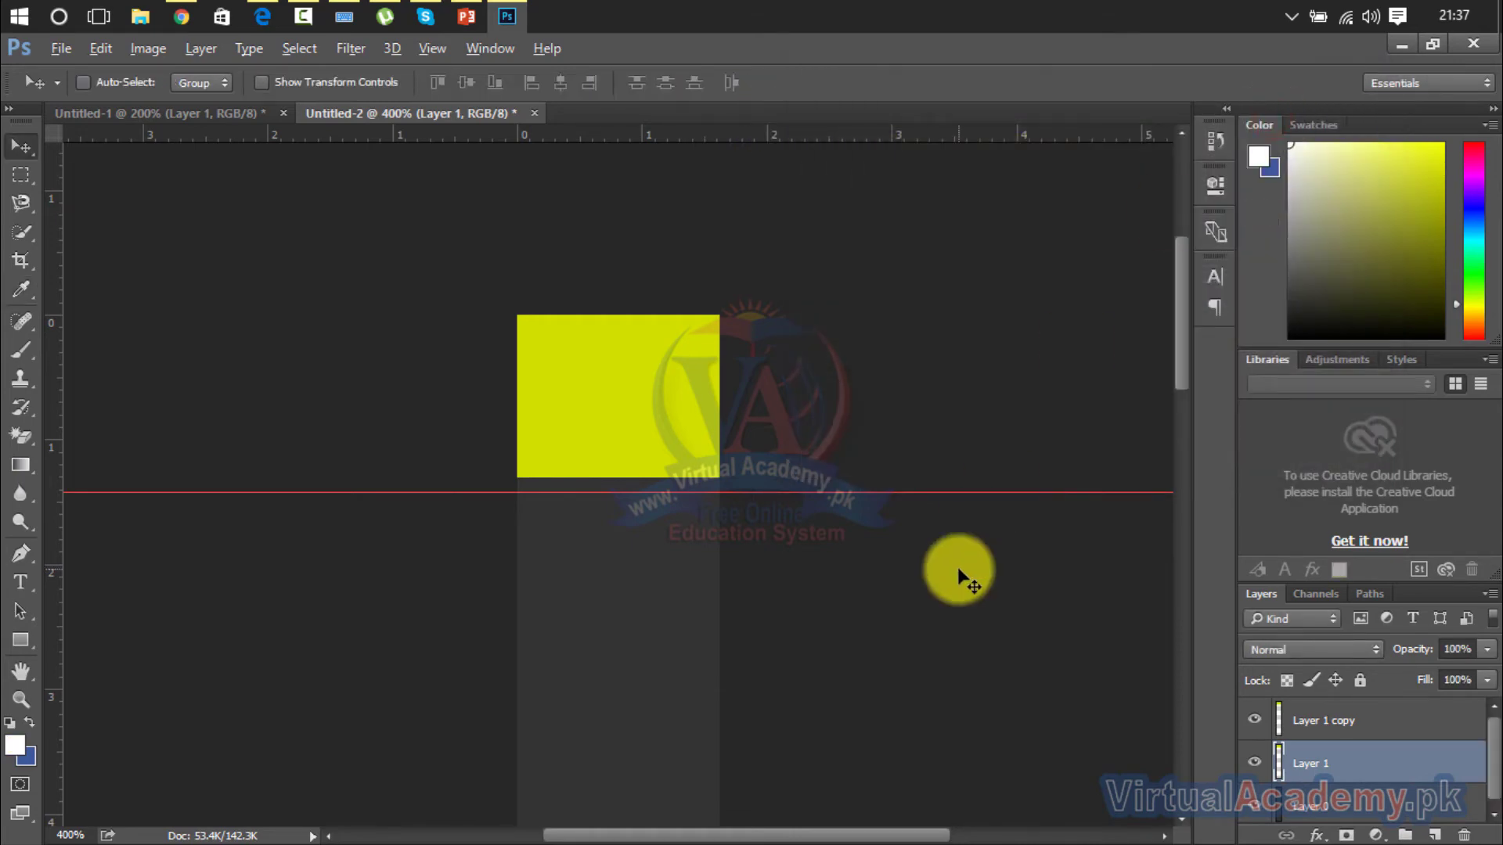
Try filling the original block layer with white, undo the fill, and revert the document history to the Free Transform state
{"action": "key", "text": "alt+BackSpace"}
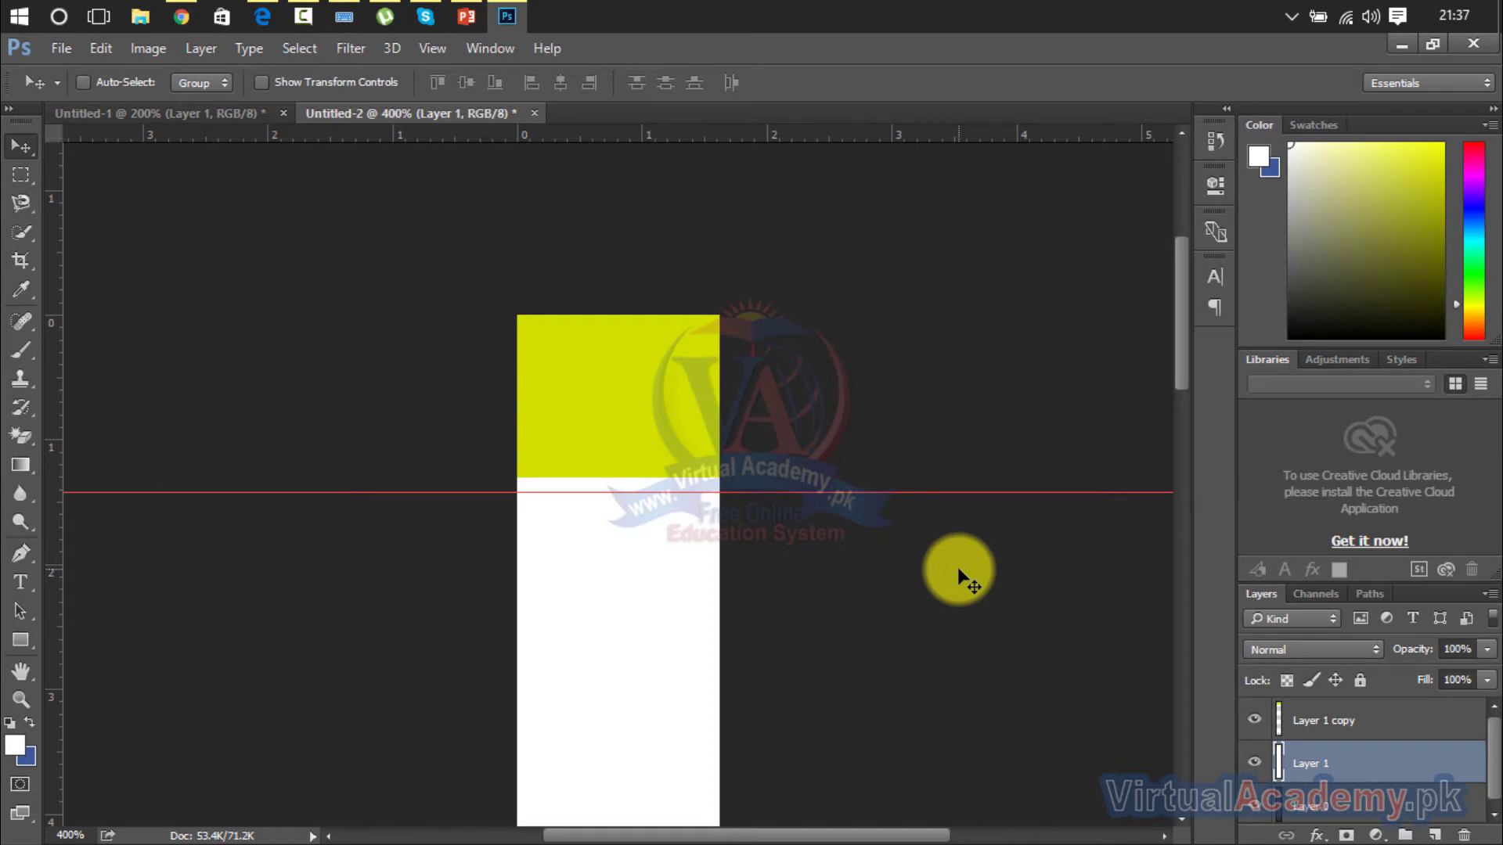
{"action": "key", "text": "ctrl+z"}
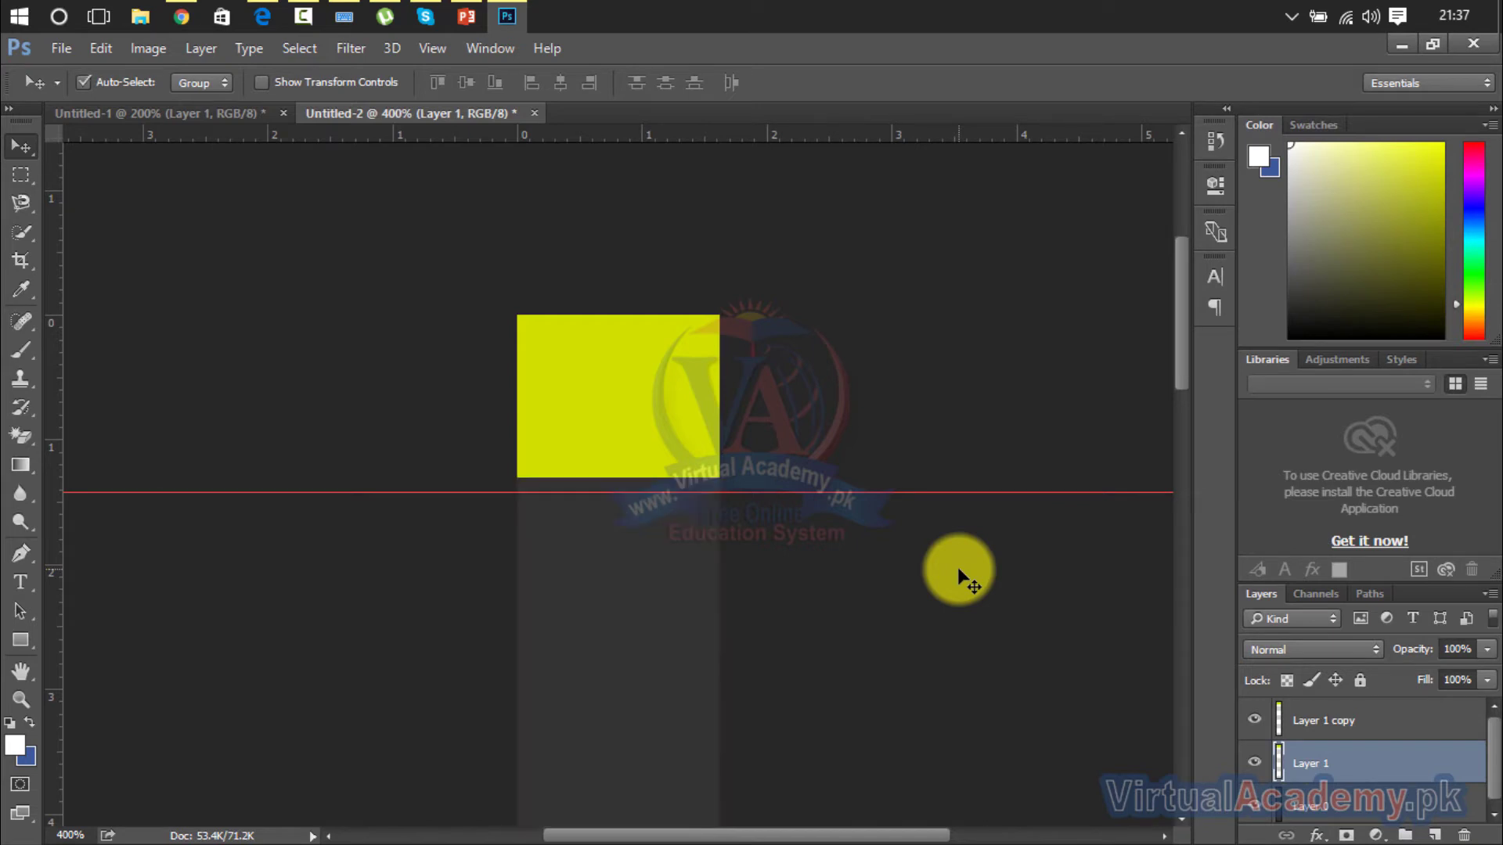
{"action": "left_click", "coordinate": [1303, 730]}
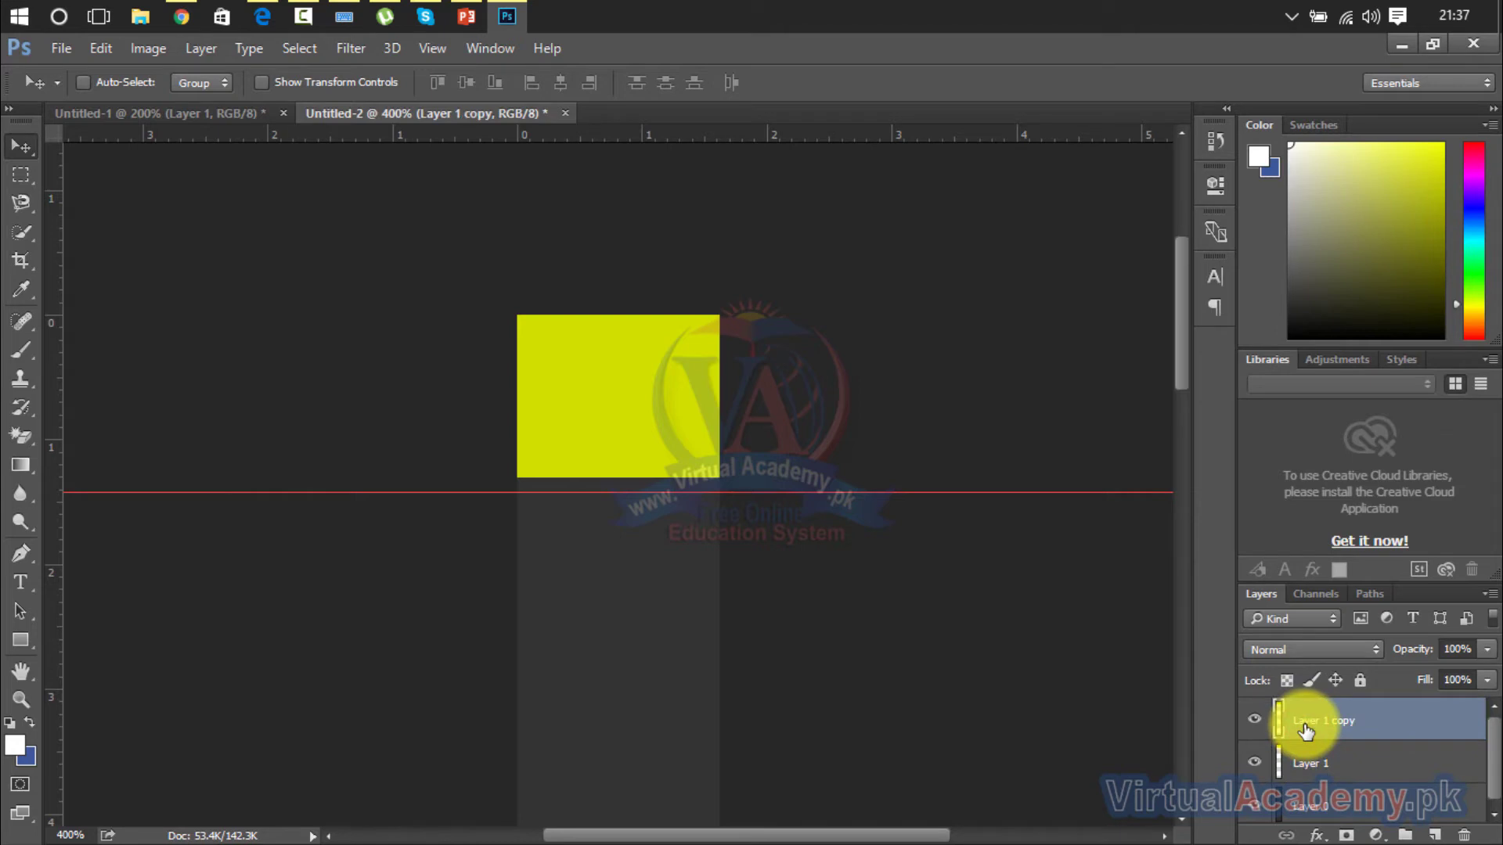
{"action": "left_click", "coordinate": [1215, 152]}
{"action": "left_click", "coordinate": [1083, 190]}
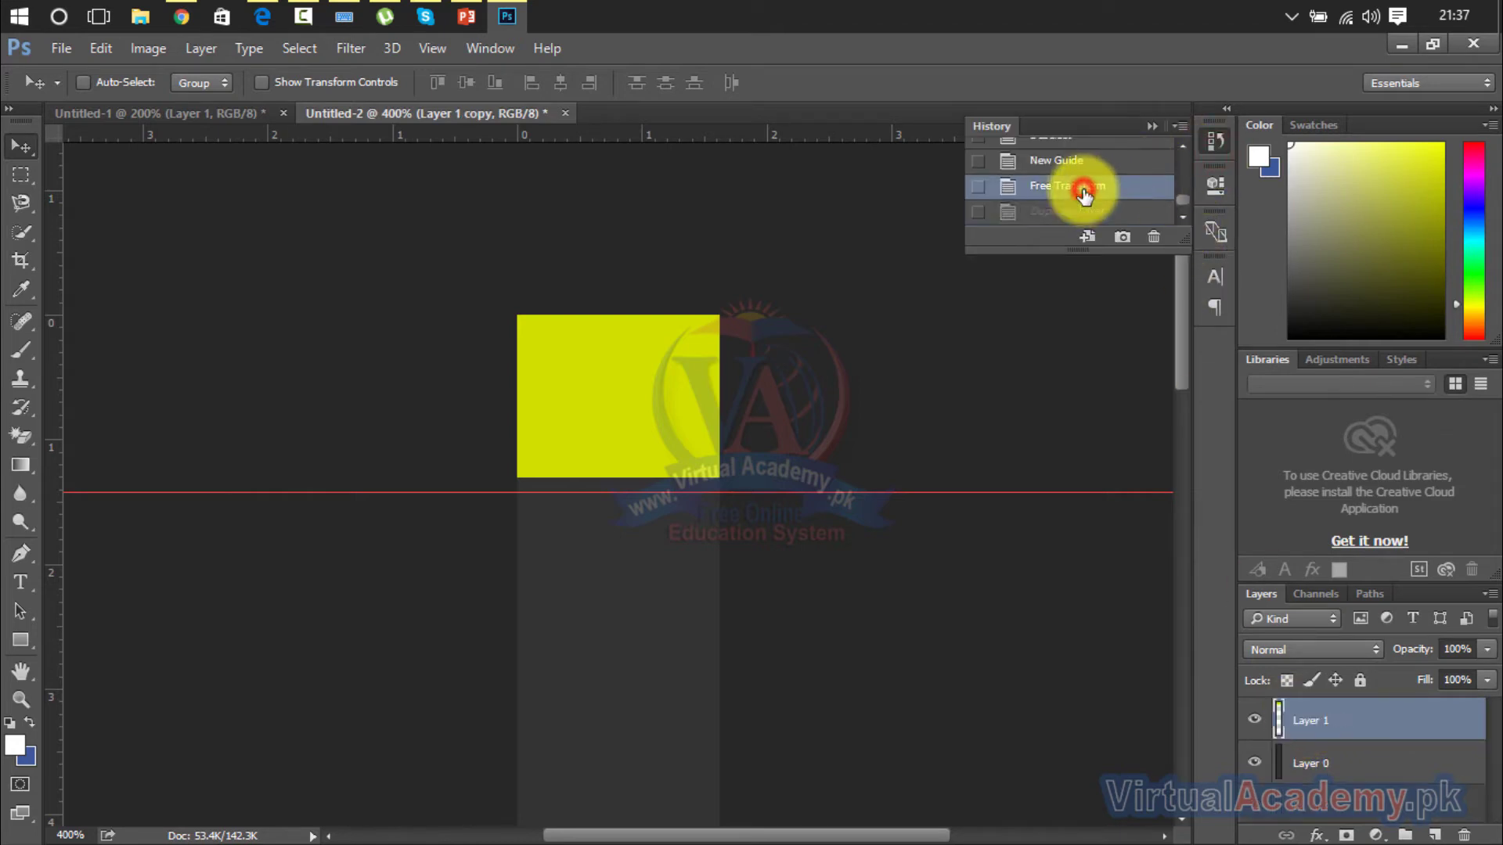
{"action": "left_click", "coordinate": [1079, 163]}
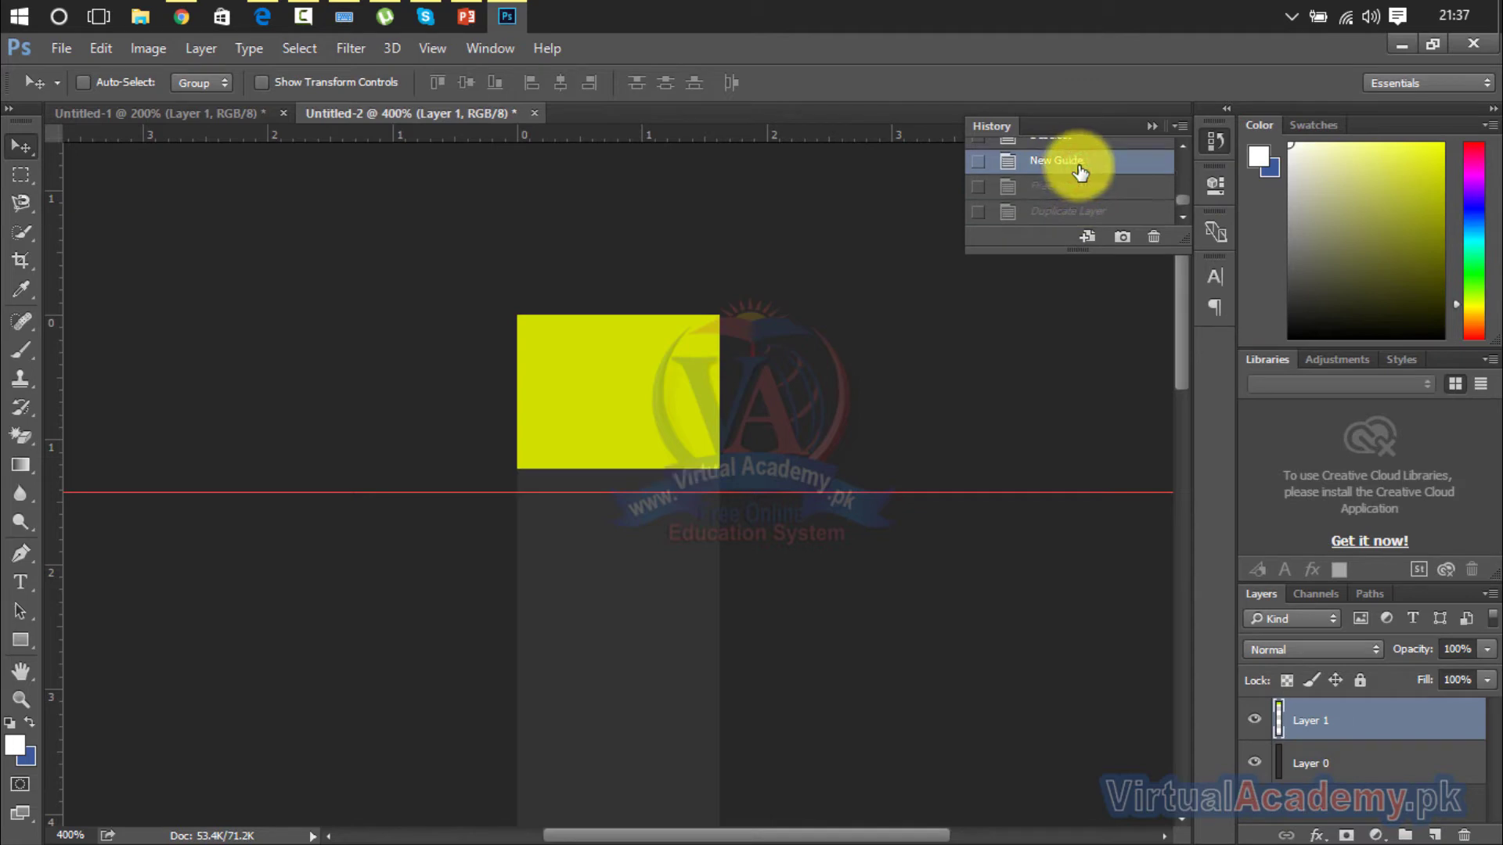
{"action": "left_click", "coordinate": [1073, 188]}
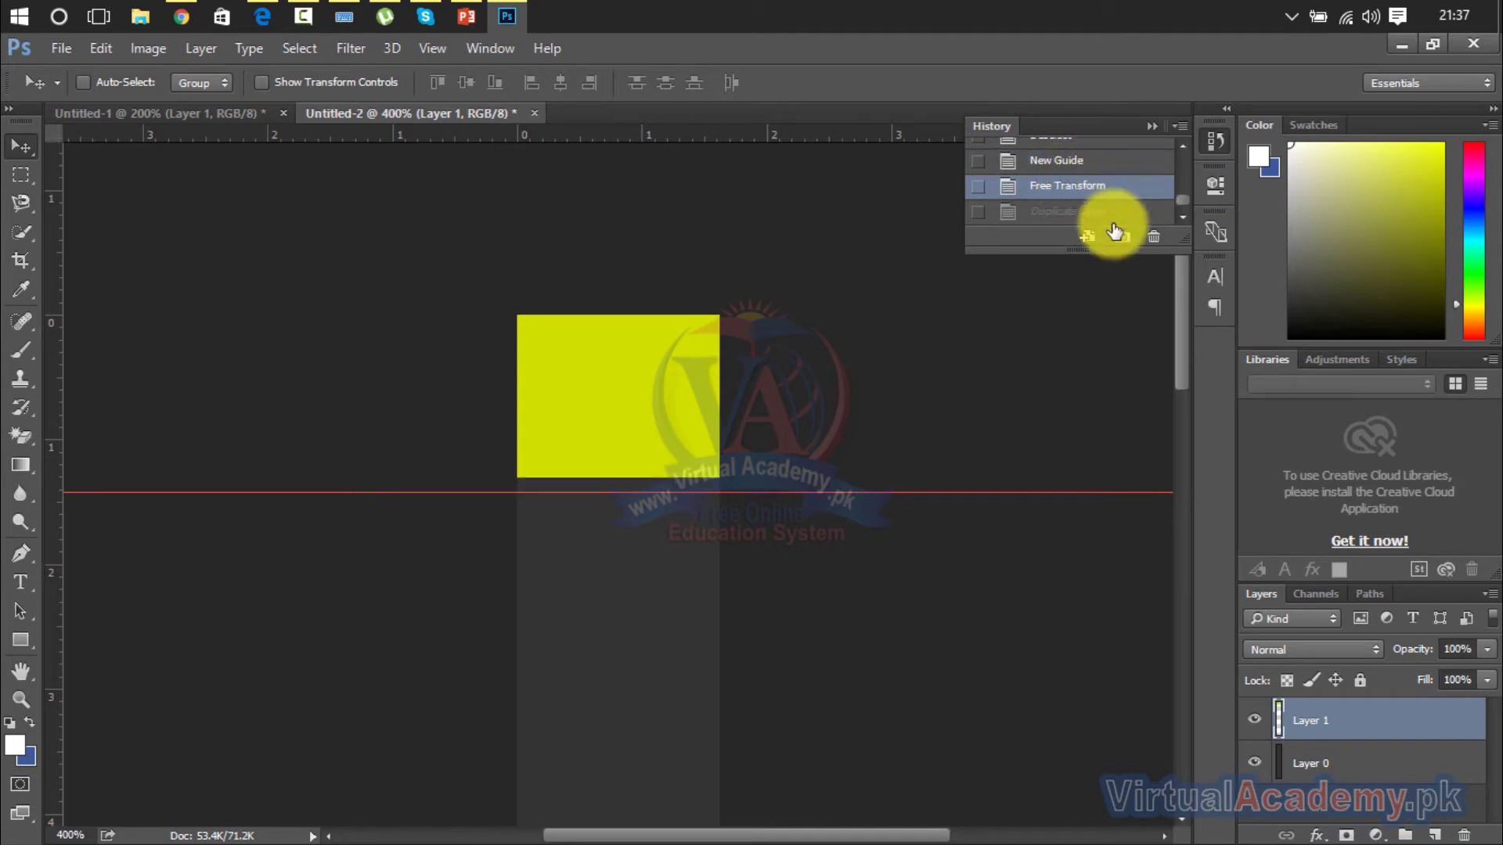
On a new layer, fill a selection about 1.6 by 0.4 cm across the lime block's lower edge with white, and place it beneath the lime layer
{"action": "left_click", "coordinate": [16, 176]}
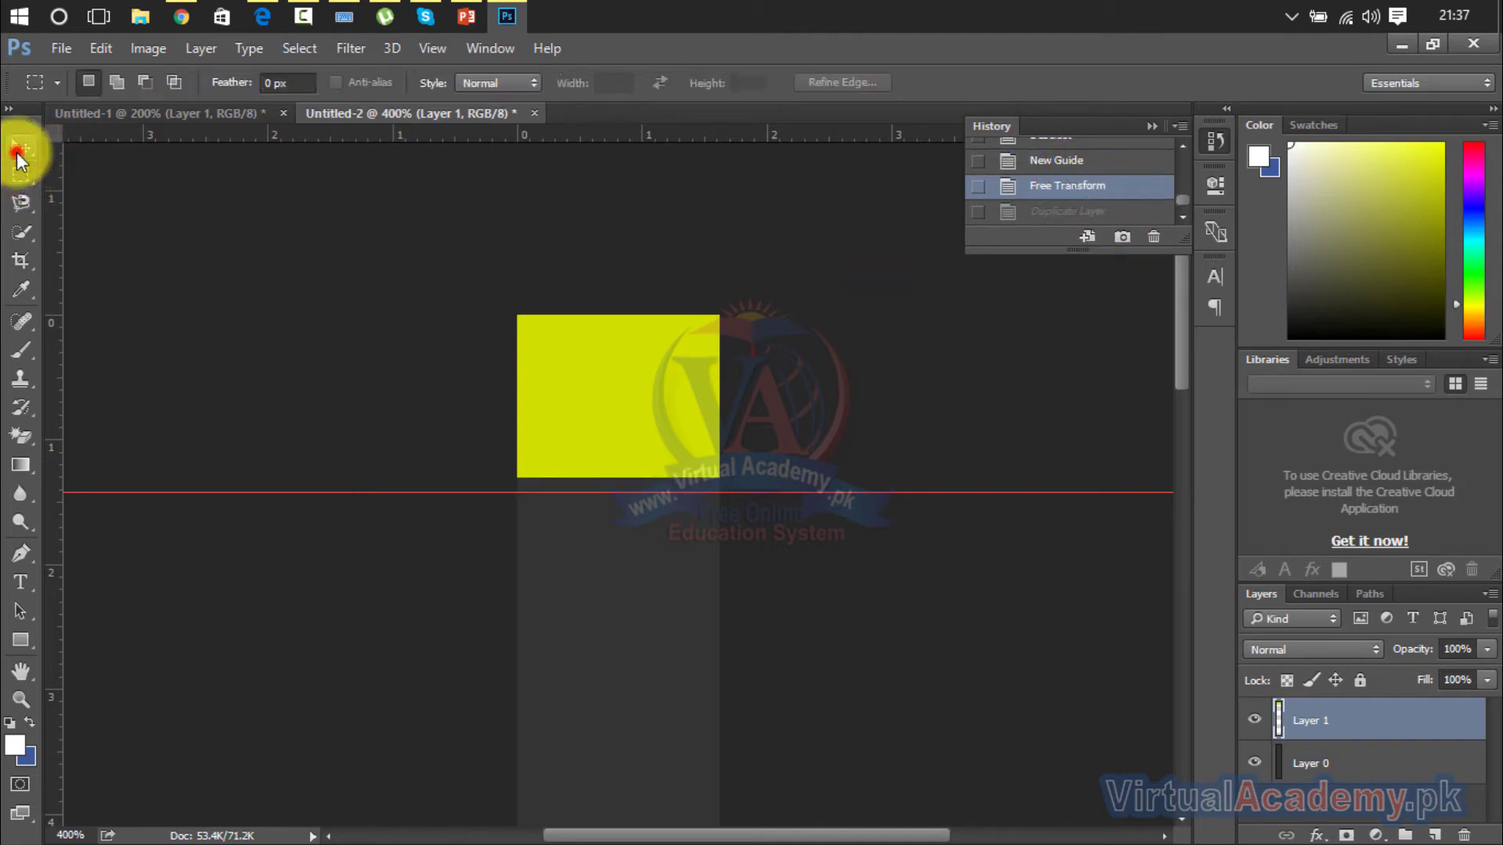
{"action": "left_click", "coordinate": [16, 148]}
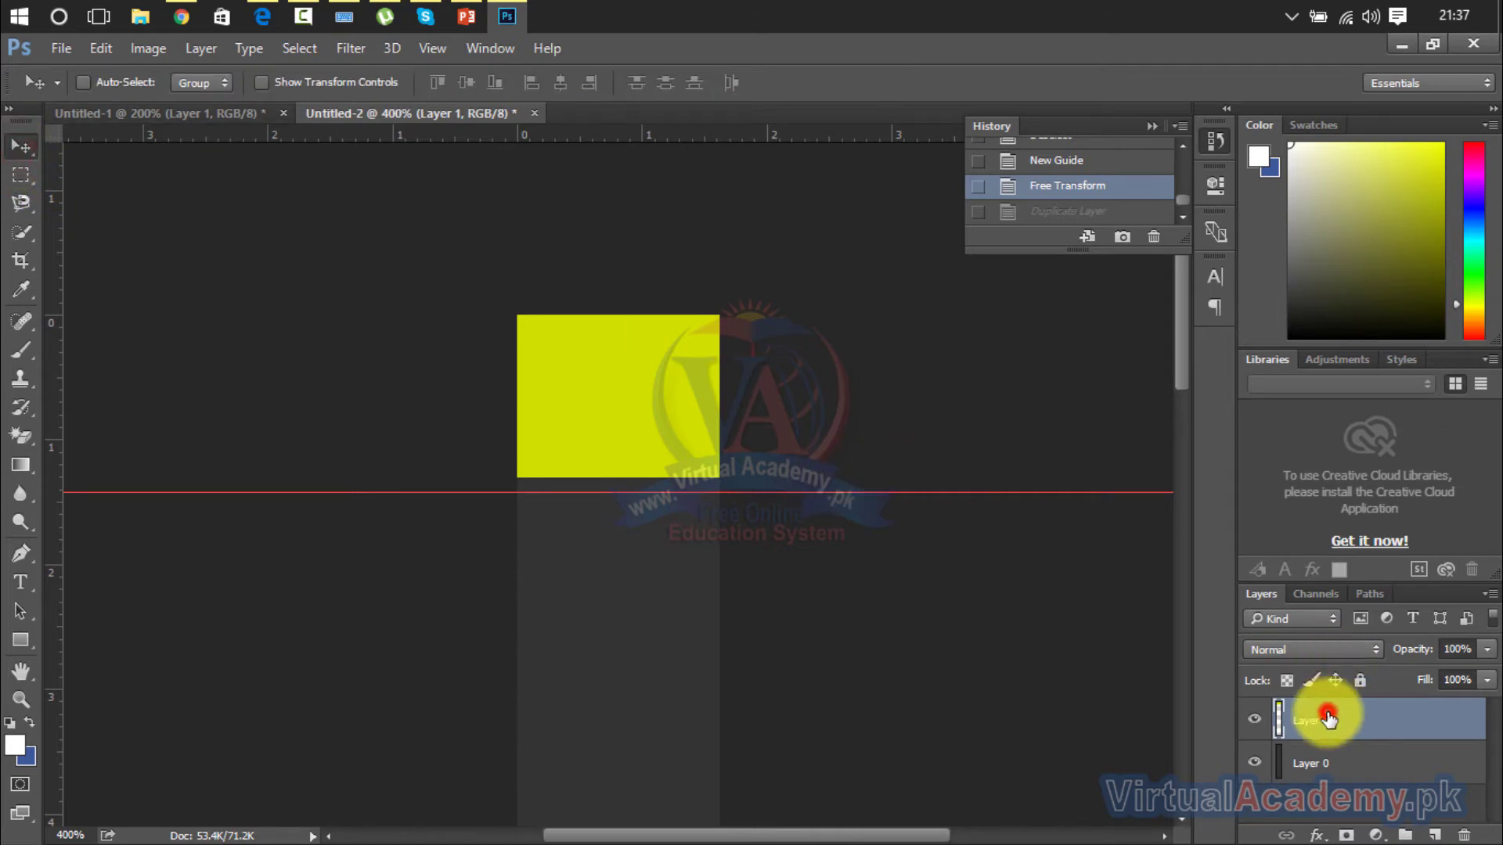
{"action": "left_click_drag", "start_coordinate": [1328, 716], "coordinate": [1438, 837]}
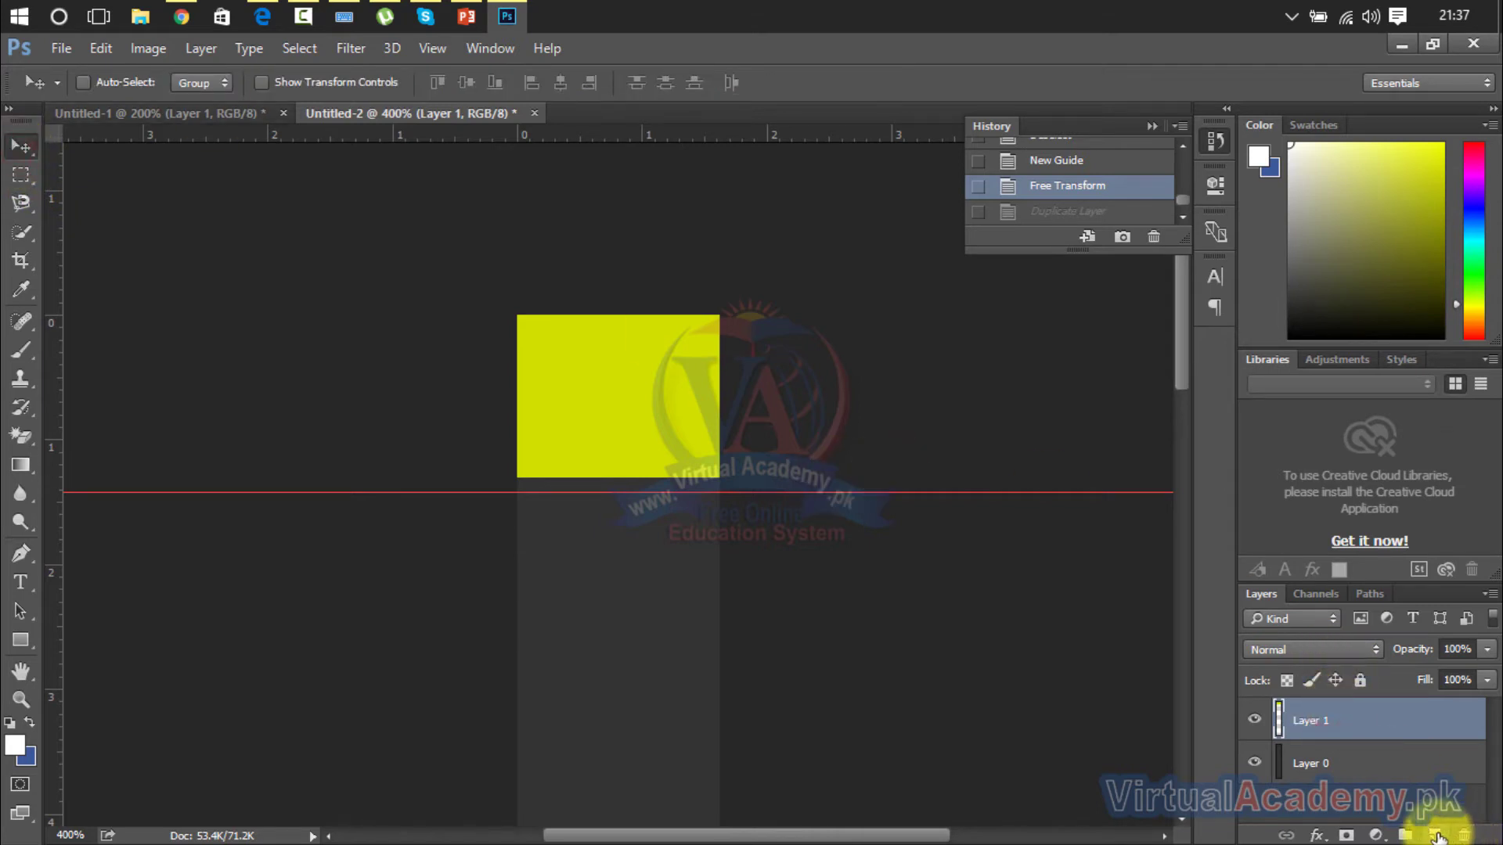
{"action": "left_click", "coordinate": [1438, 836]}
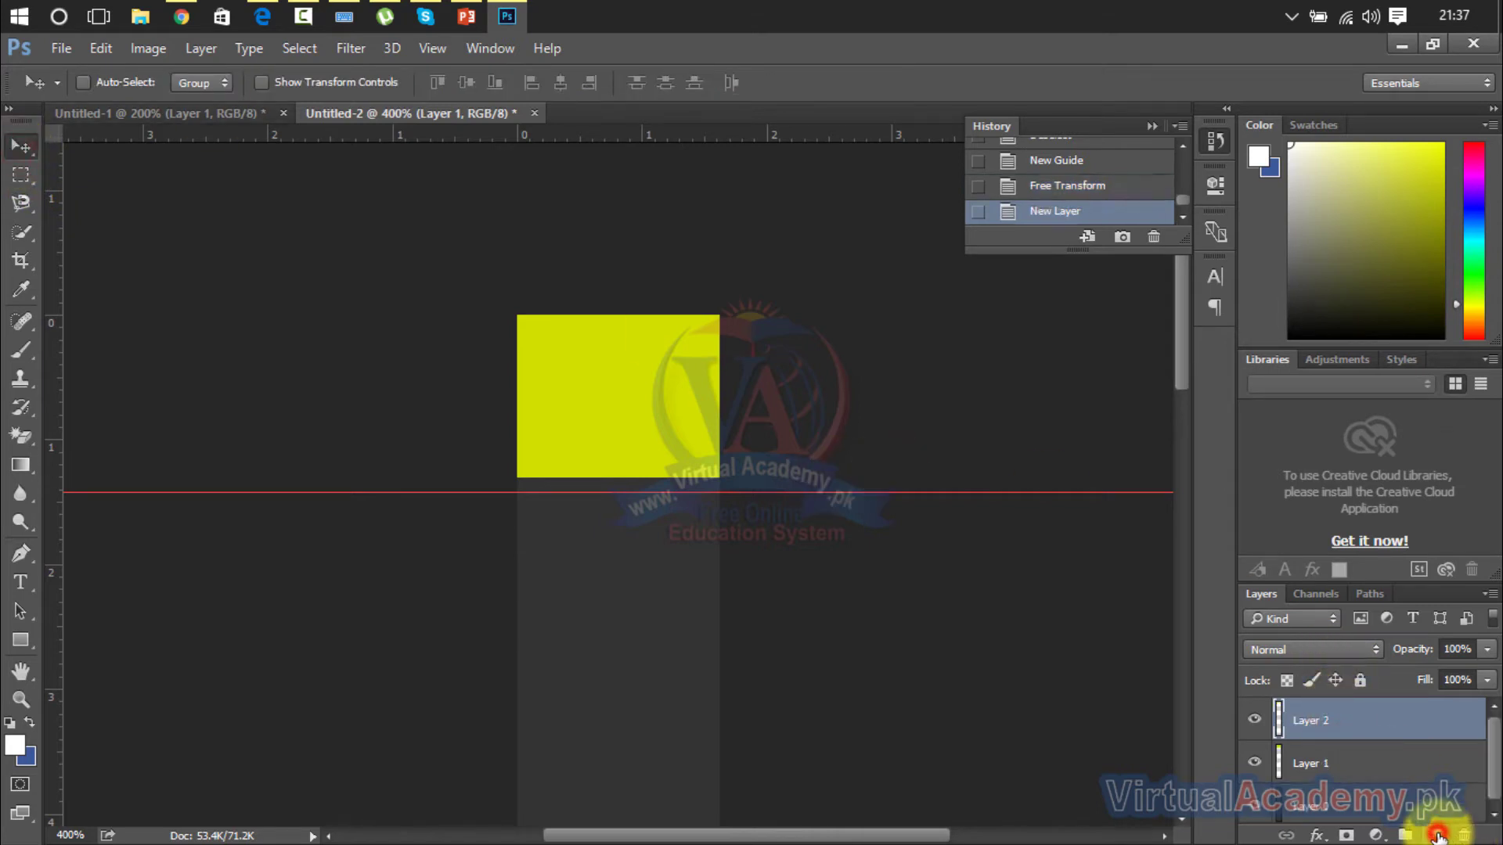
{"action": "left_click", "coordinate": [20, 176]}
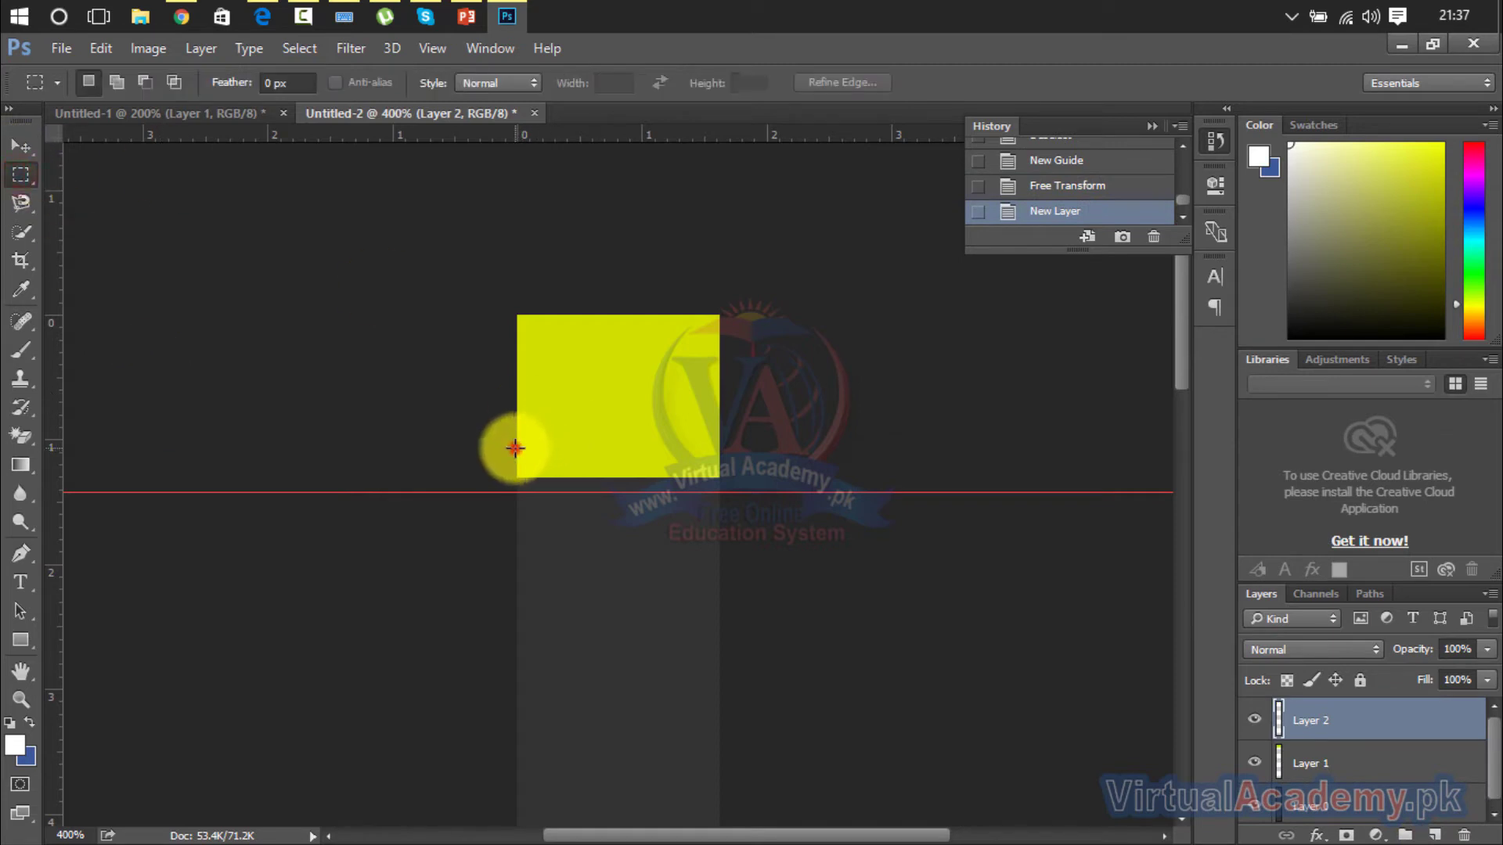
{"action": "left_click_drag", "start_coordinate": [515, 448], "coordinate": [733, 486]}
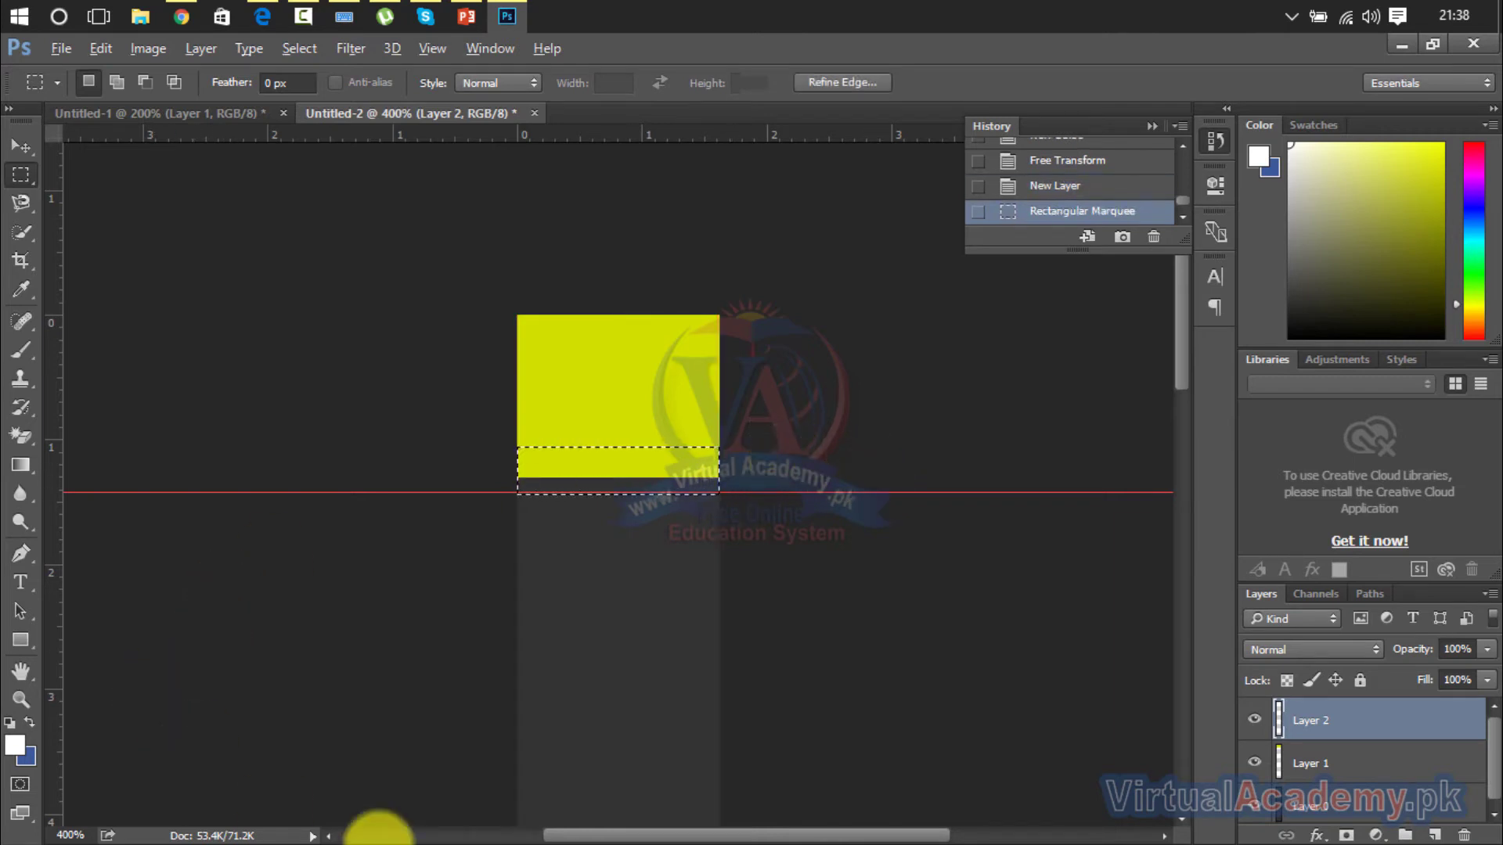
{"action": "key", "text": "alt+BackSpace"}
{"action": "key", "text": "ctrl+d"}
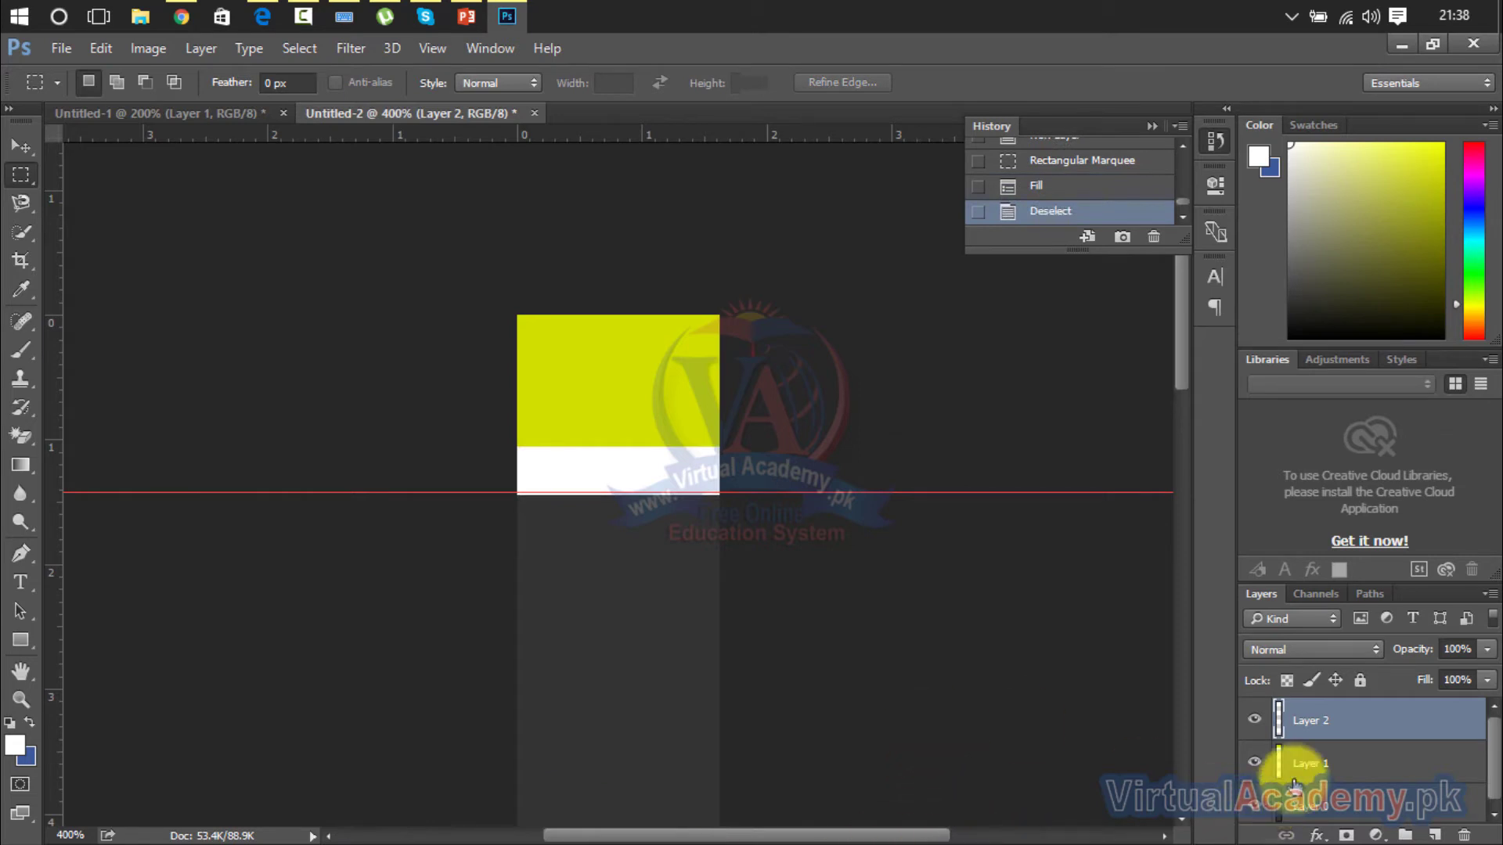
{"action": "left_click_drag", "start_coordinate": [1324, 734], "coordinate": [1332, 716]}
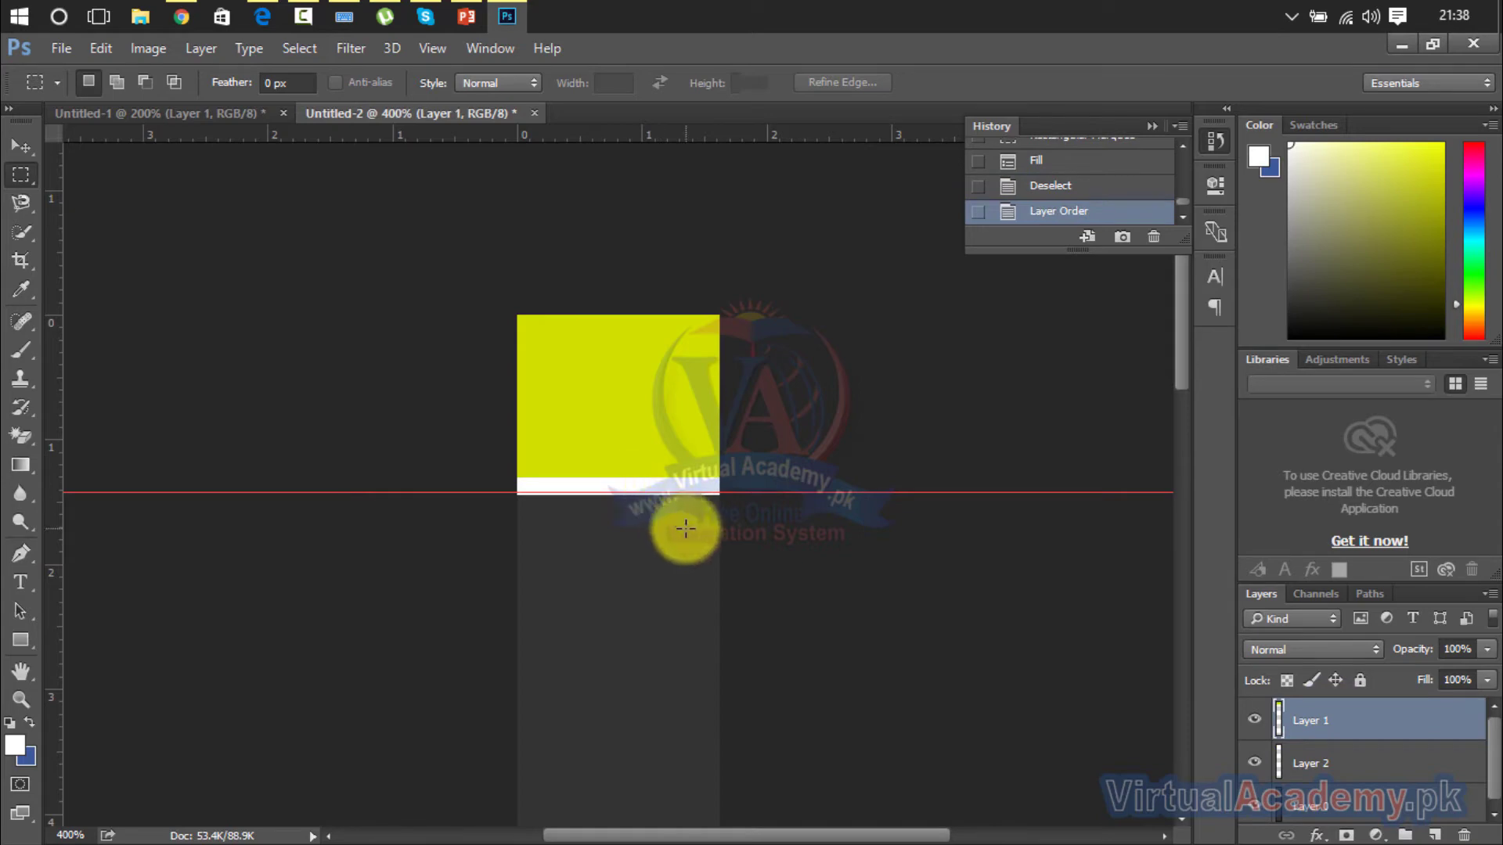
{"action": "scroll", "coordinate": [684, 529], "scroll_direction": "up", "scroll_amount": 3}
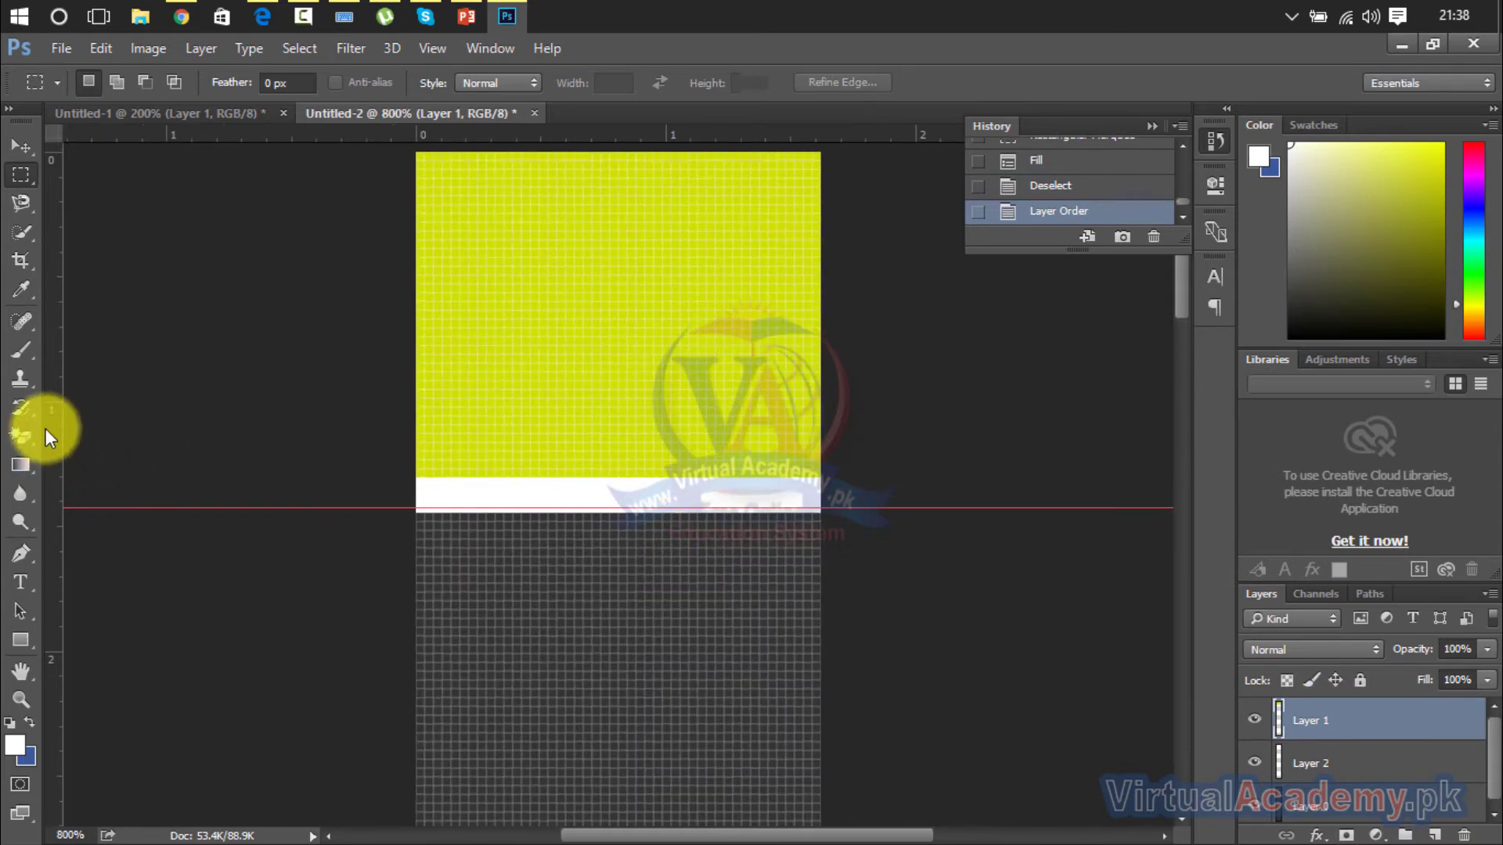
{"action": "left_click", "coordinate": [23, 149]}
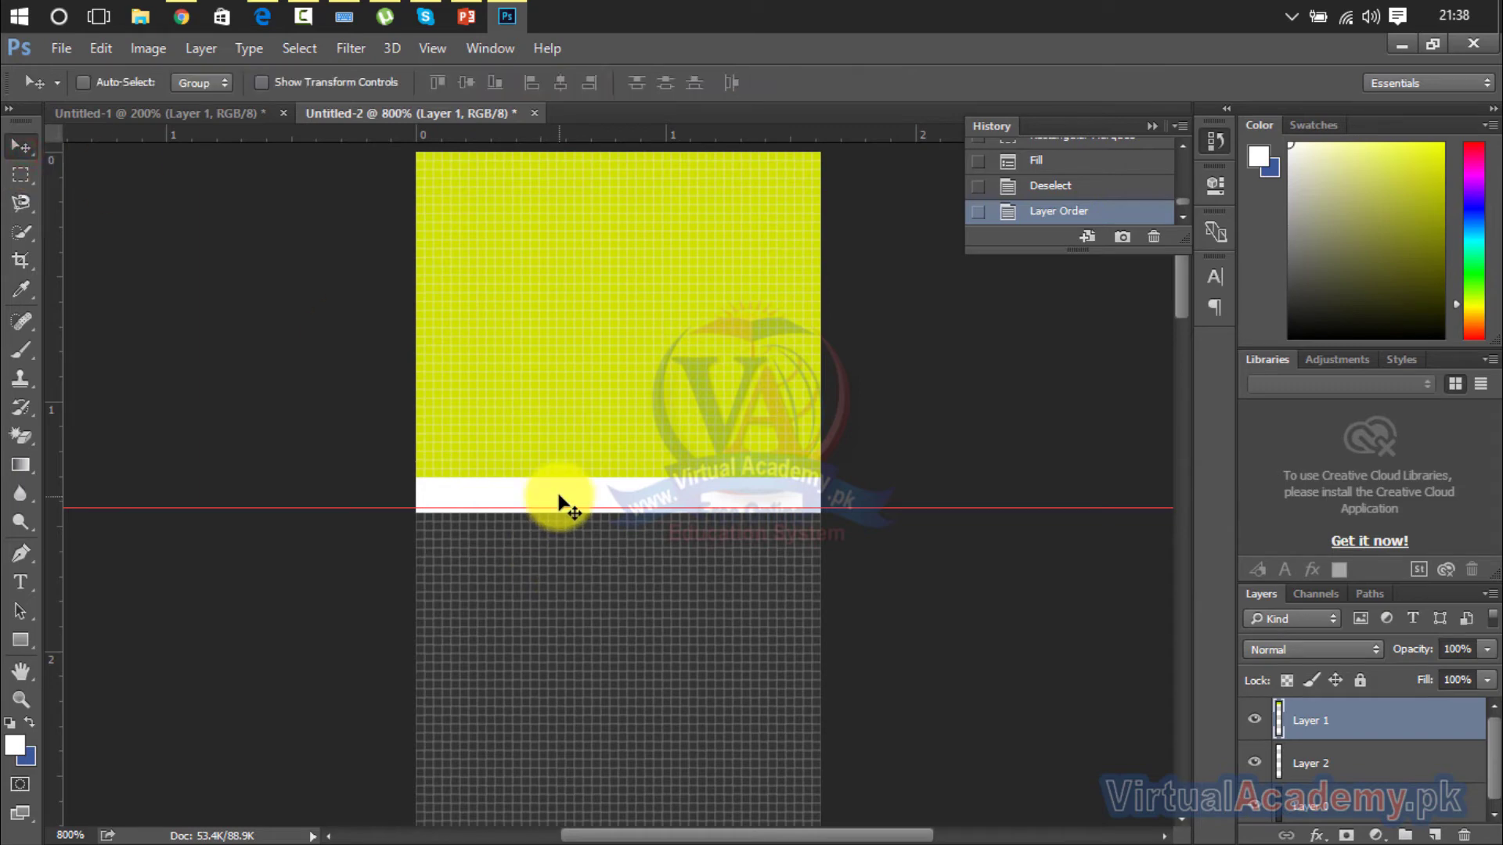
{"action": "key", "text": "ctrl"}
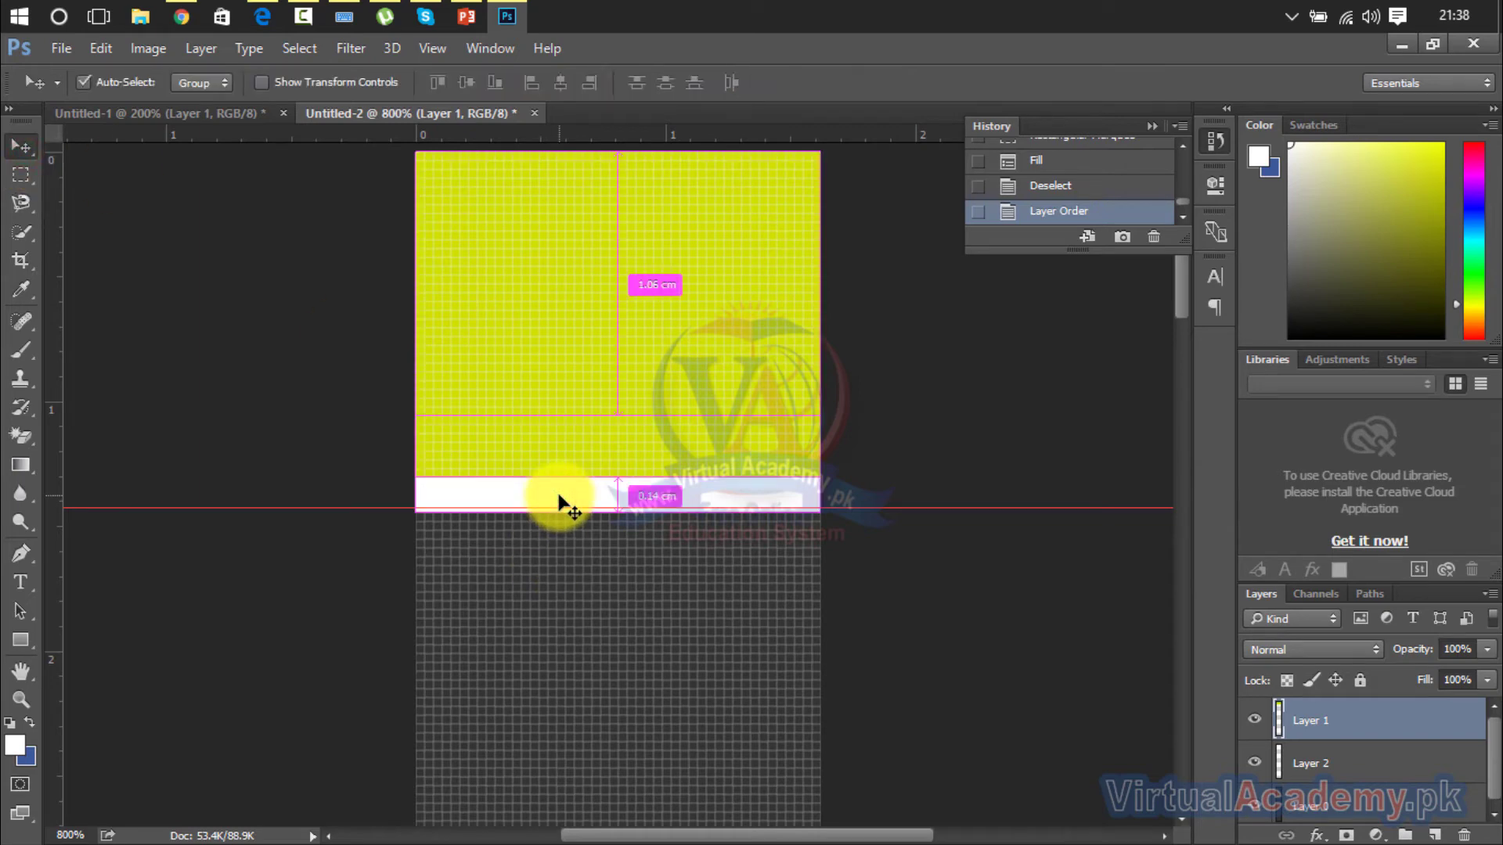
{"action": "key", "text": "ctrl+t"}
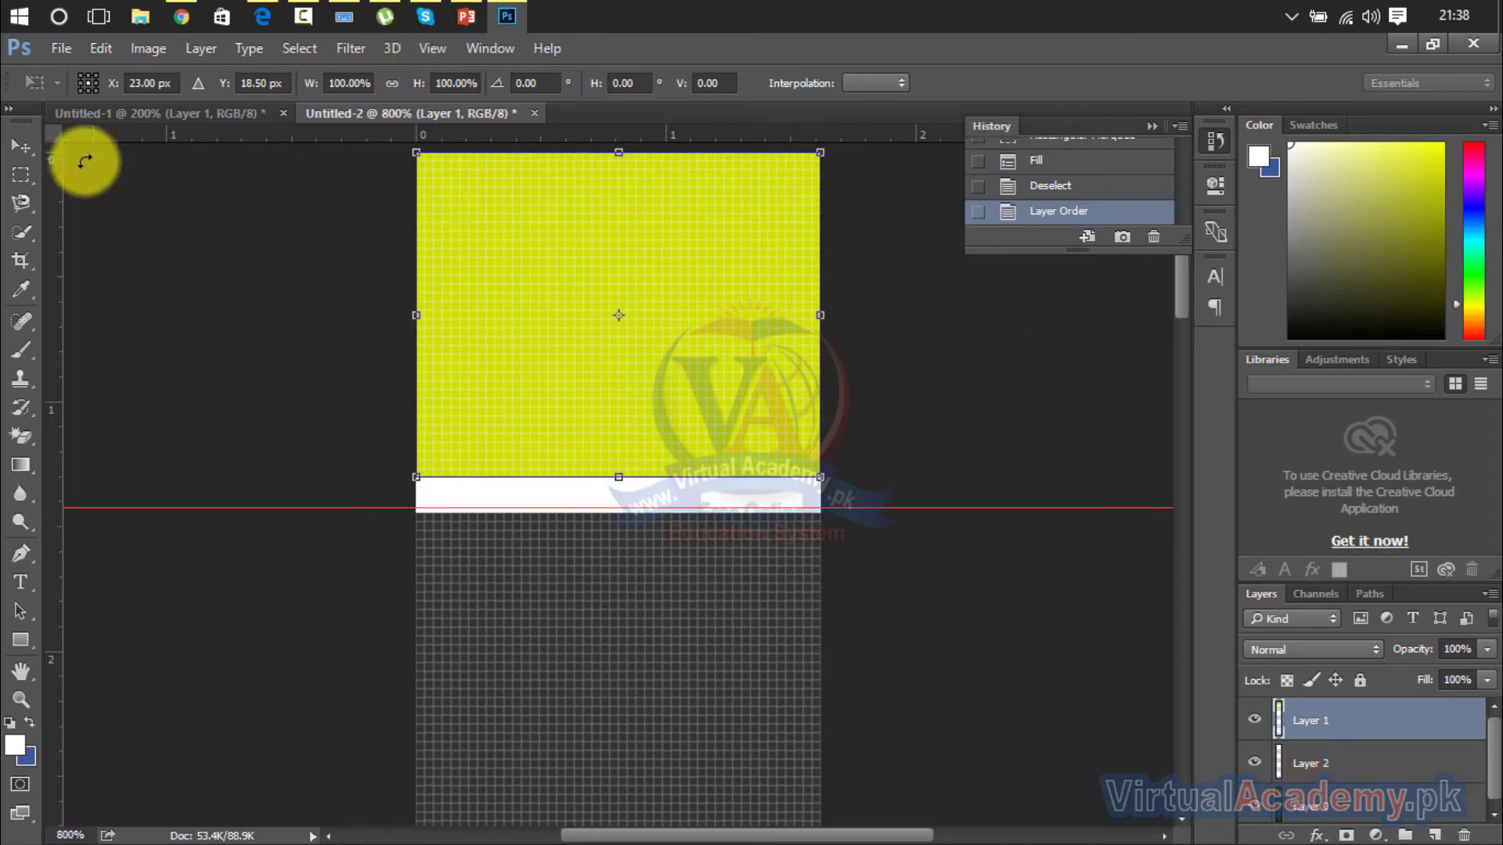
{"action": "left_click", "coordinate": [22, 148]}
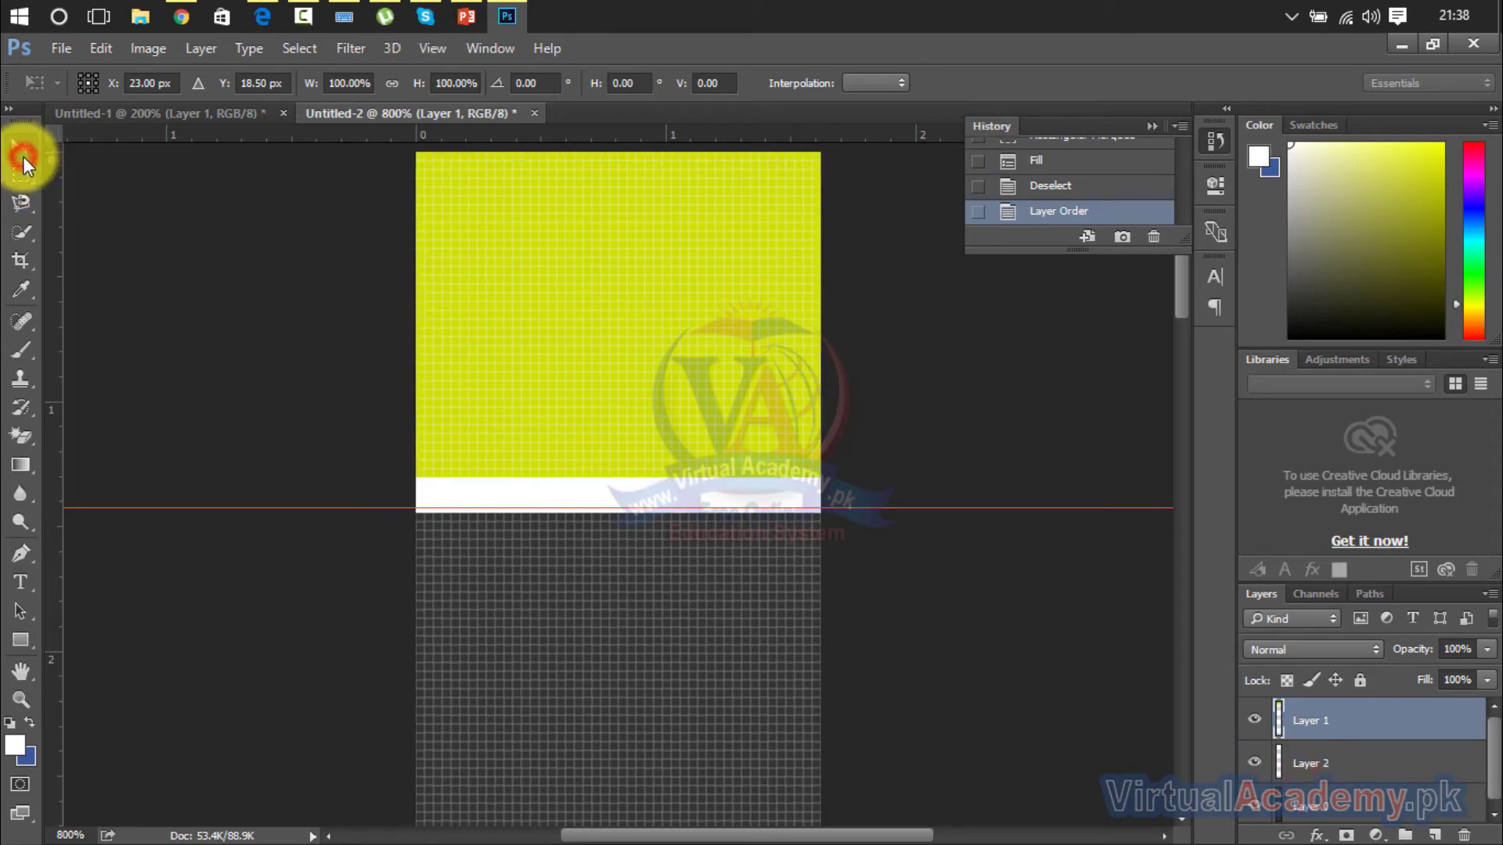
Try to shorten the white band by raising its lower edge with Free Transform, and apply the transformation
{"action": "double_click", "coordinate": [1321, 771]}
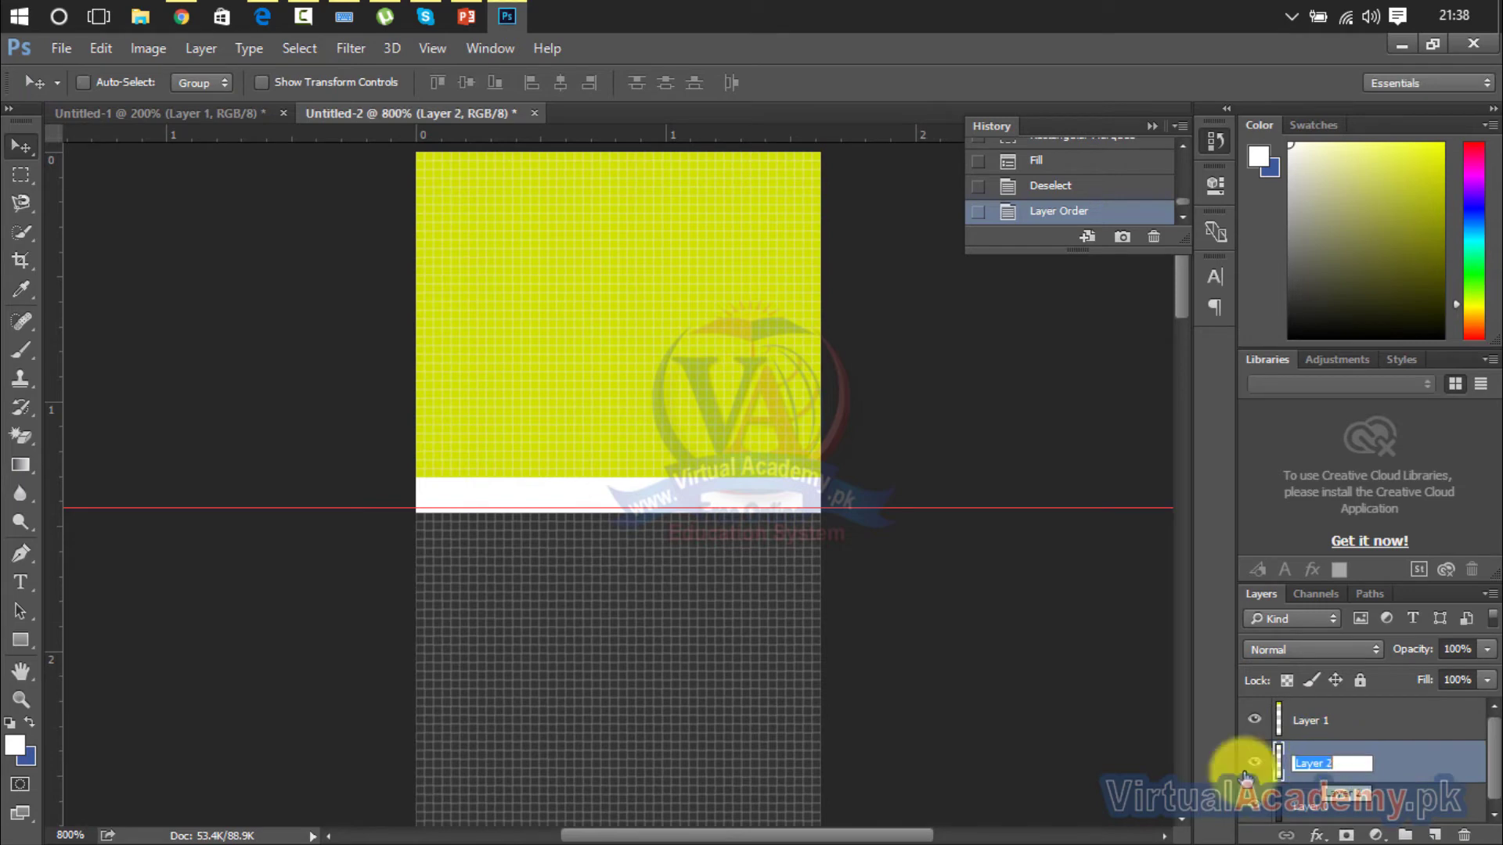
{"action": "left_click", "coordinate": [673, 489]}
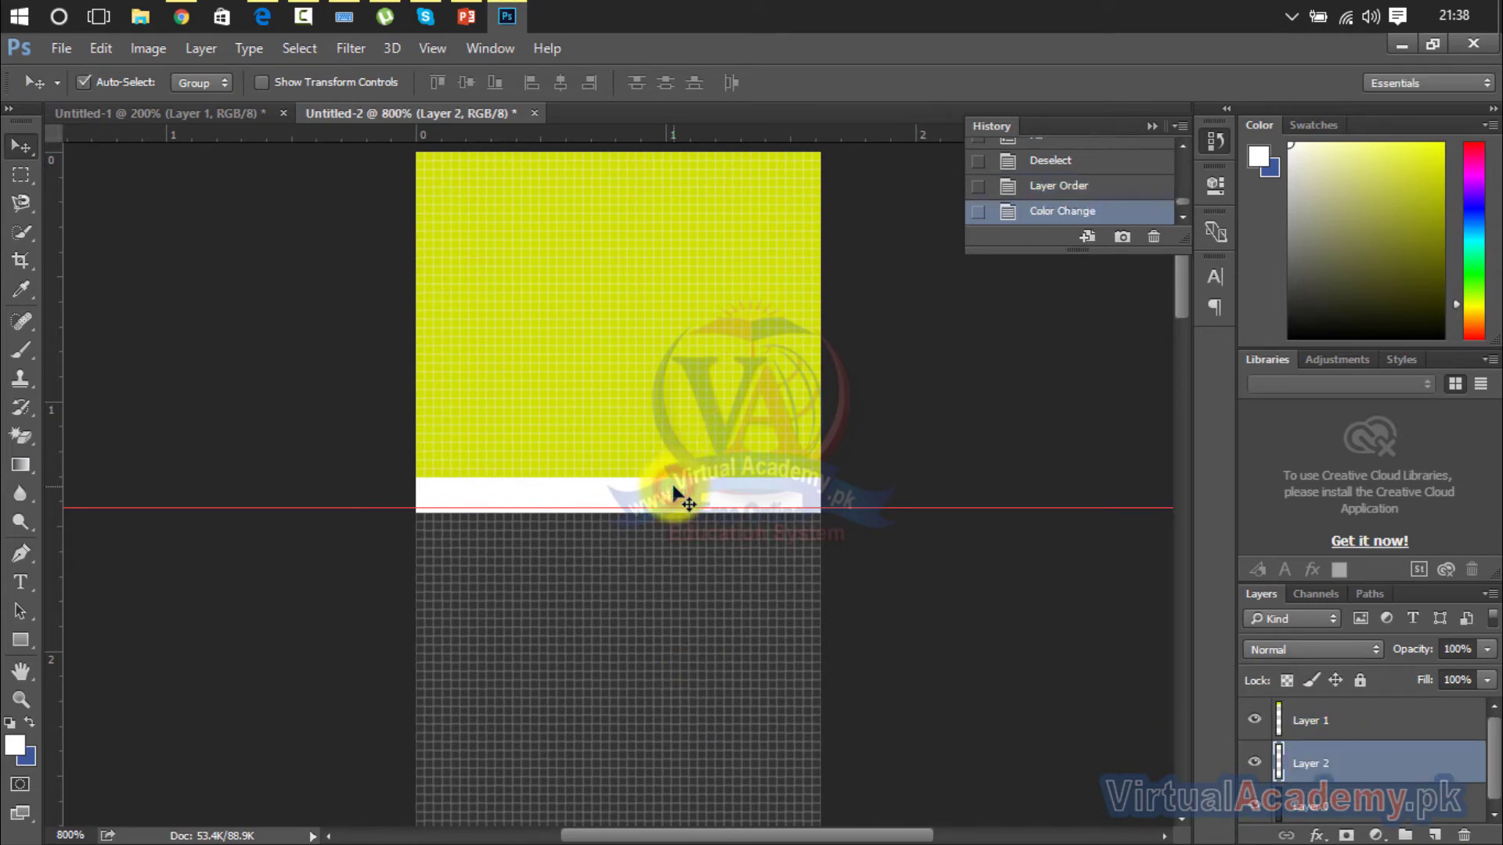
{"action": "key", "text": "ctrl+t"}
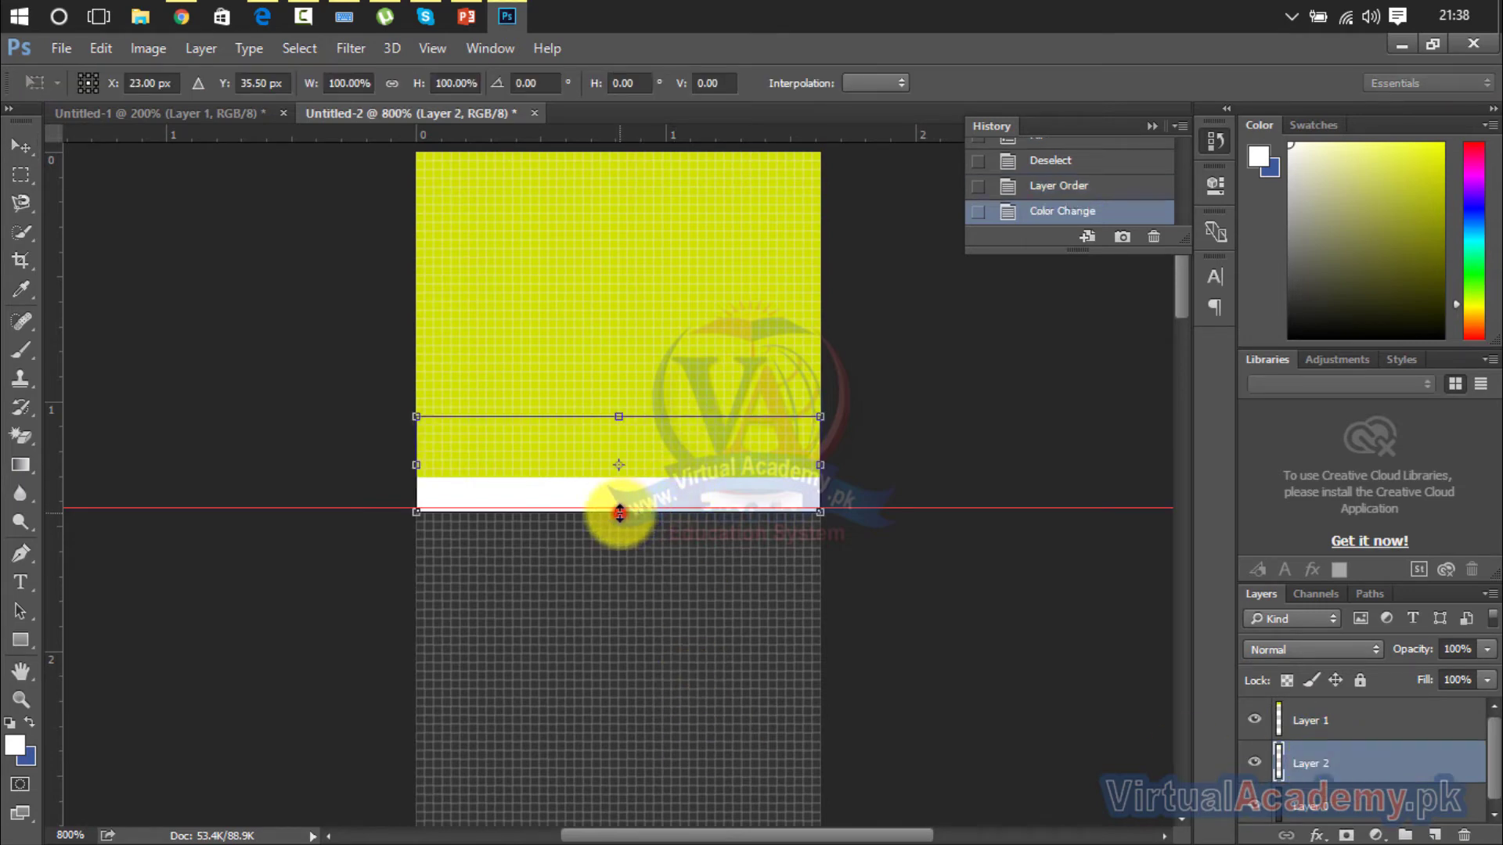
{"action": "left_click_drag", "start_coordinate": [619, 510], "coordinate": [622, 499]}
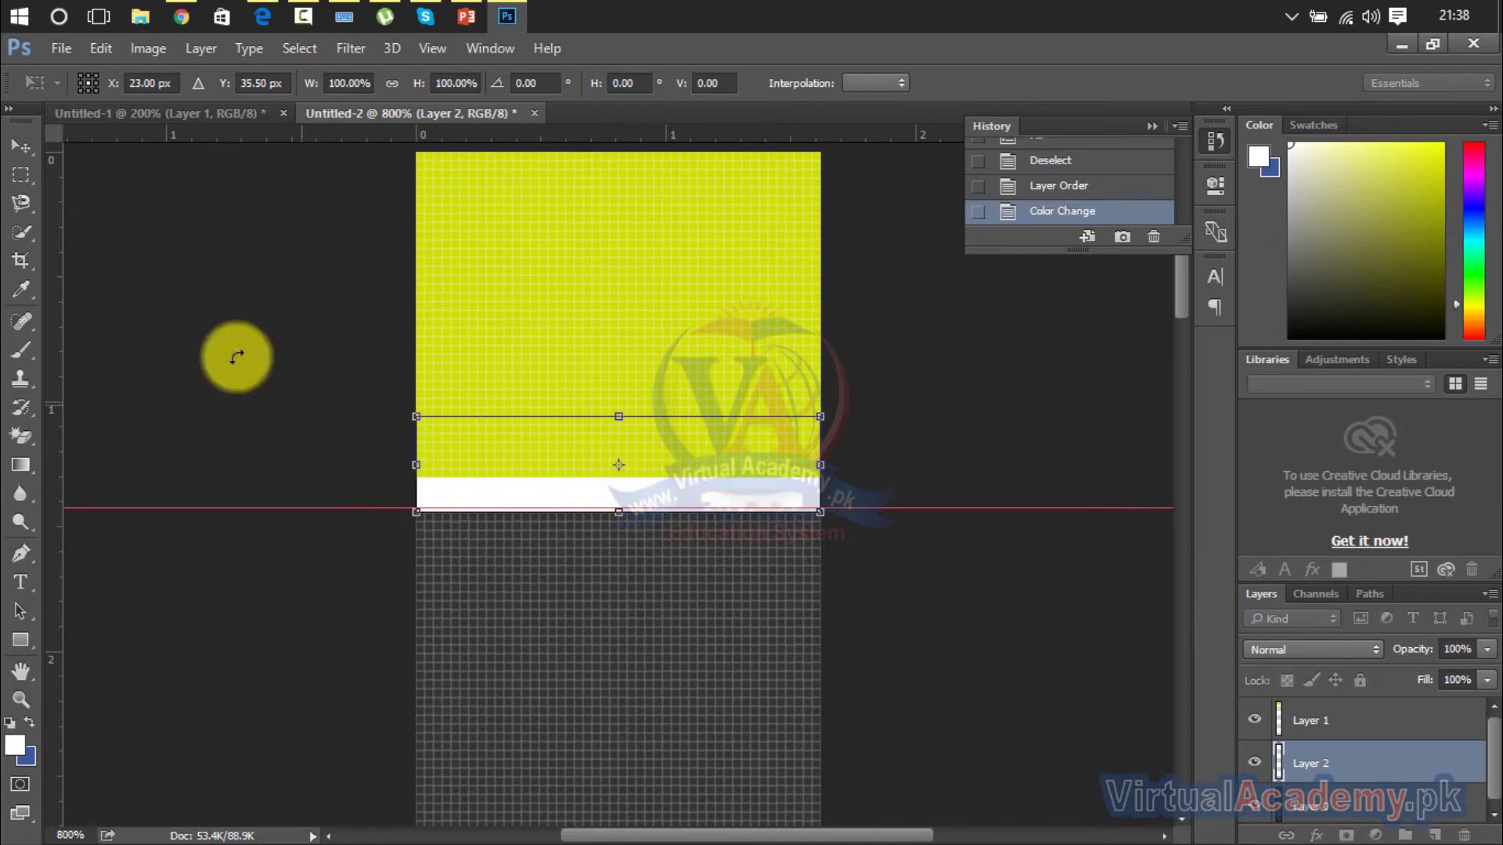
{"action": "left_click", "coordinate": [21, 147]}
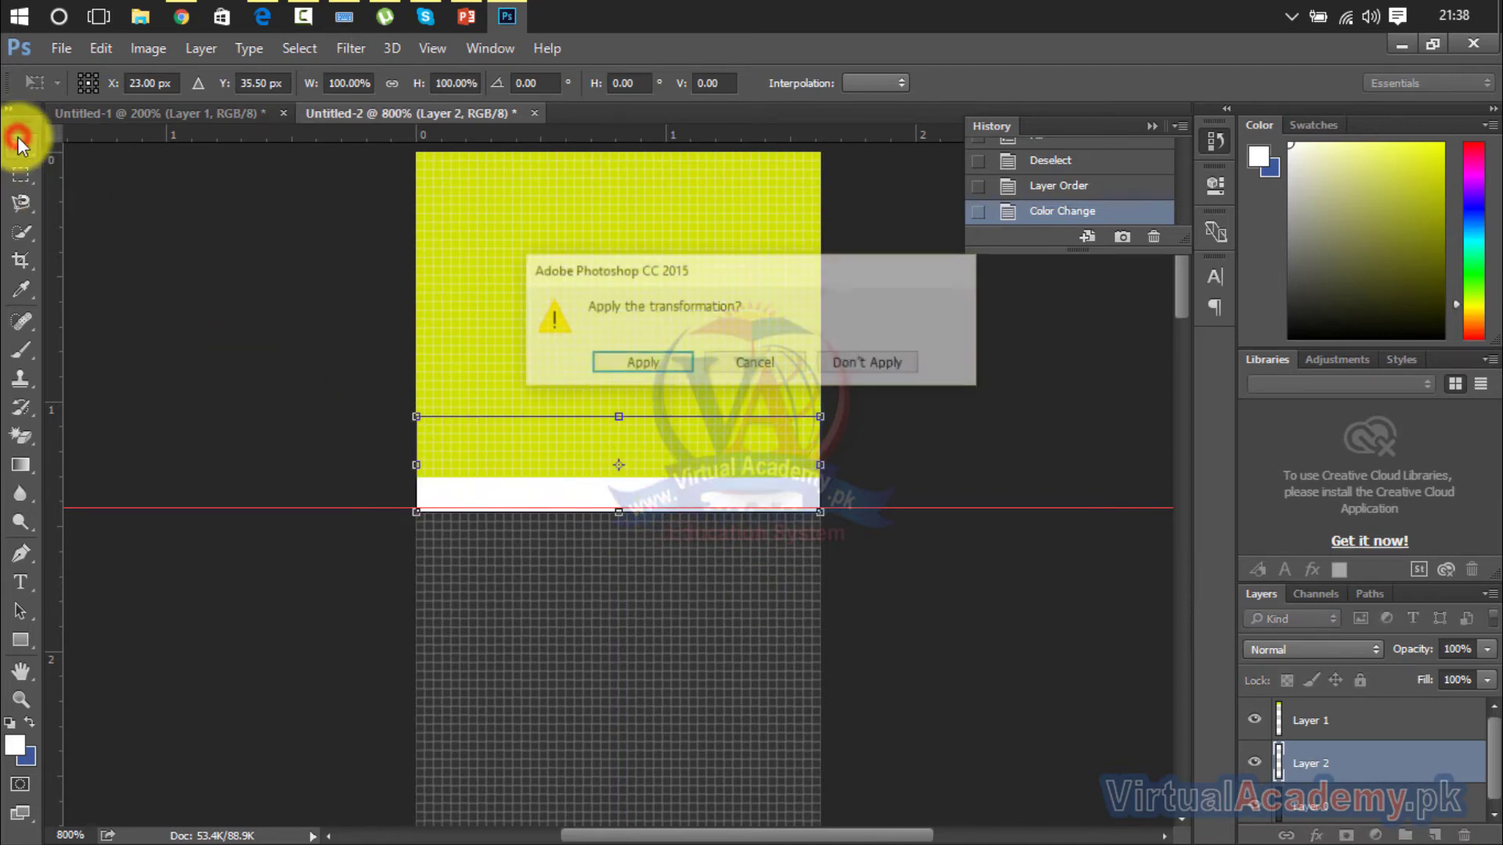
{"action": "left_click", "coordinate": [665, 364]}
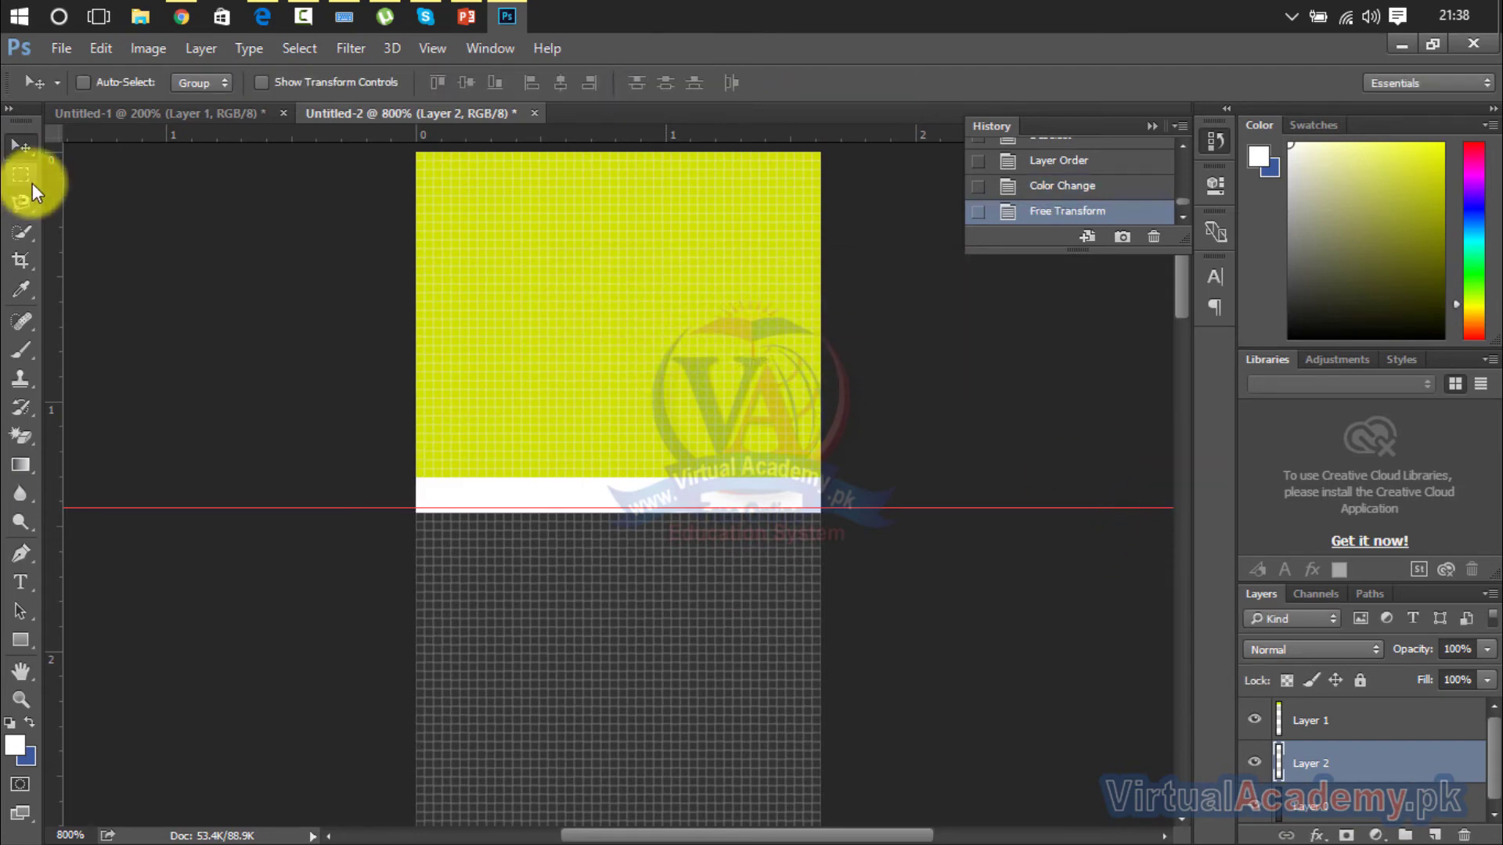
Add 1.5% uniform noise to the dark background layer with the Add Noise filter
{"action": "key", "text": "ctrl+plus"}
{"action": "key", "text": "ctrl+minus"}
{"action": "key", "text": "ctrl+minus"}
{"action": "key", "text": "ctrl+minus"}
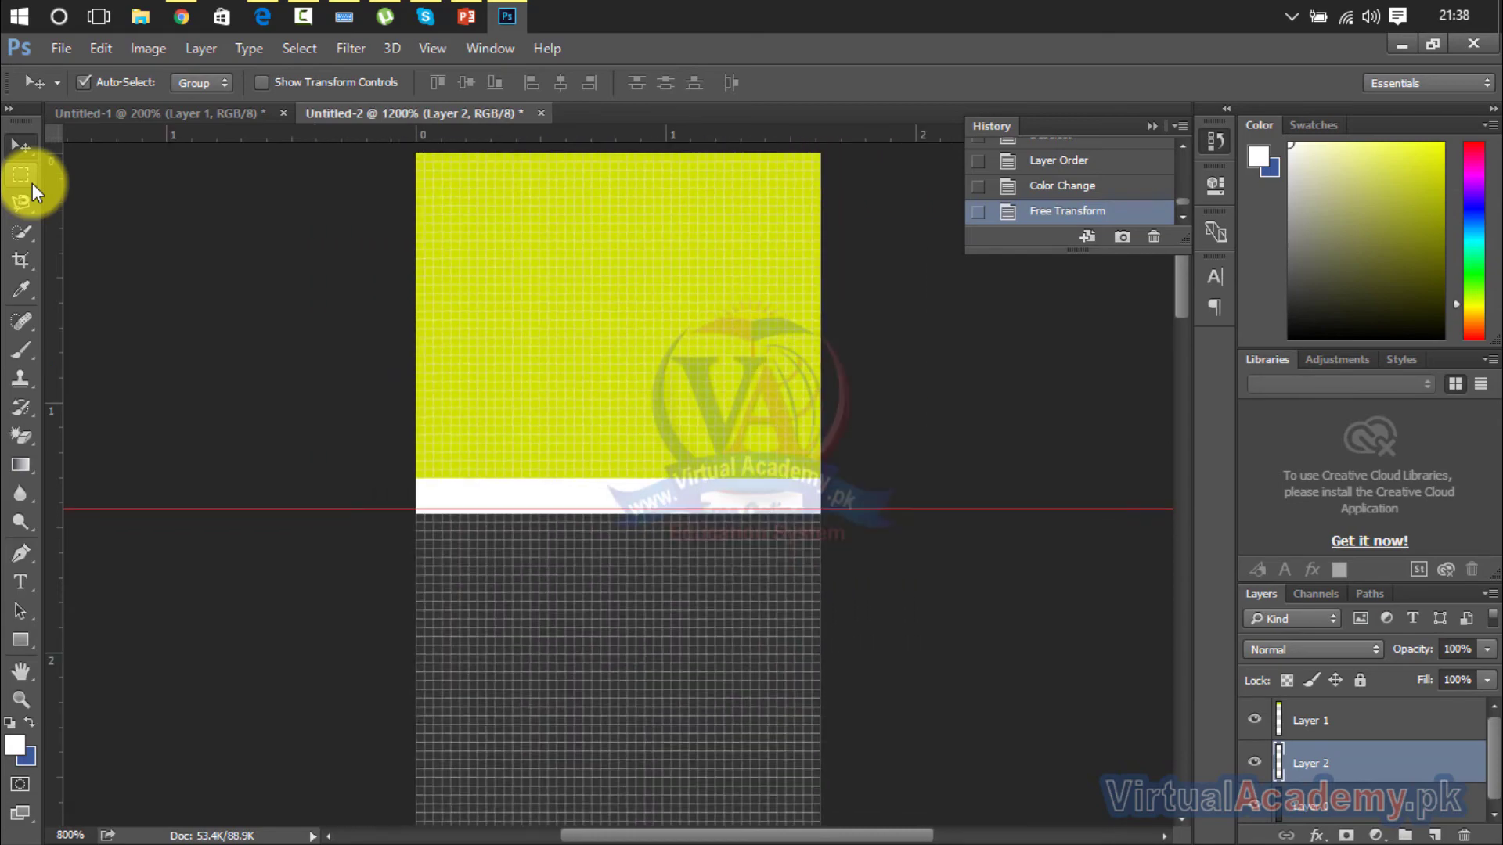
{"action": "key", "text": "ctrl+minus"}
{"action": "key", "text": "ctrl+minus"}
{"action": "key", "text": "ctrl+minus"}
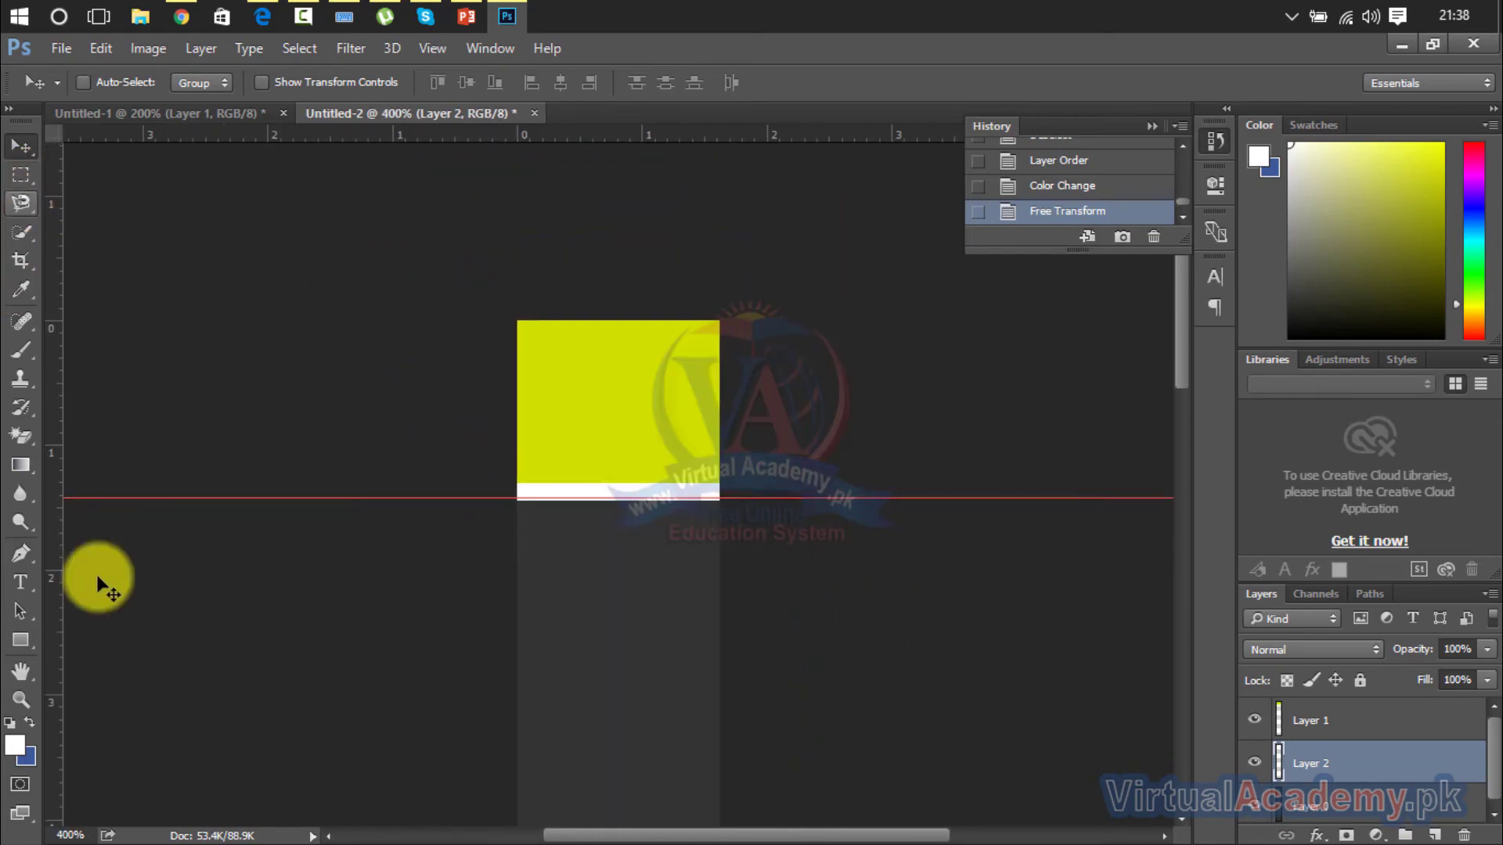
{"action": "left_click", "coordinate": [1298, 816]}
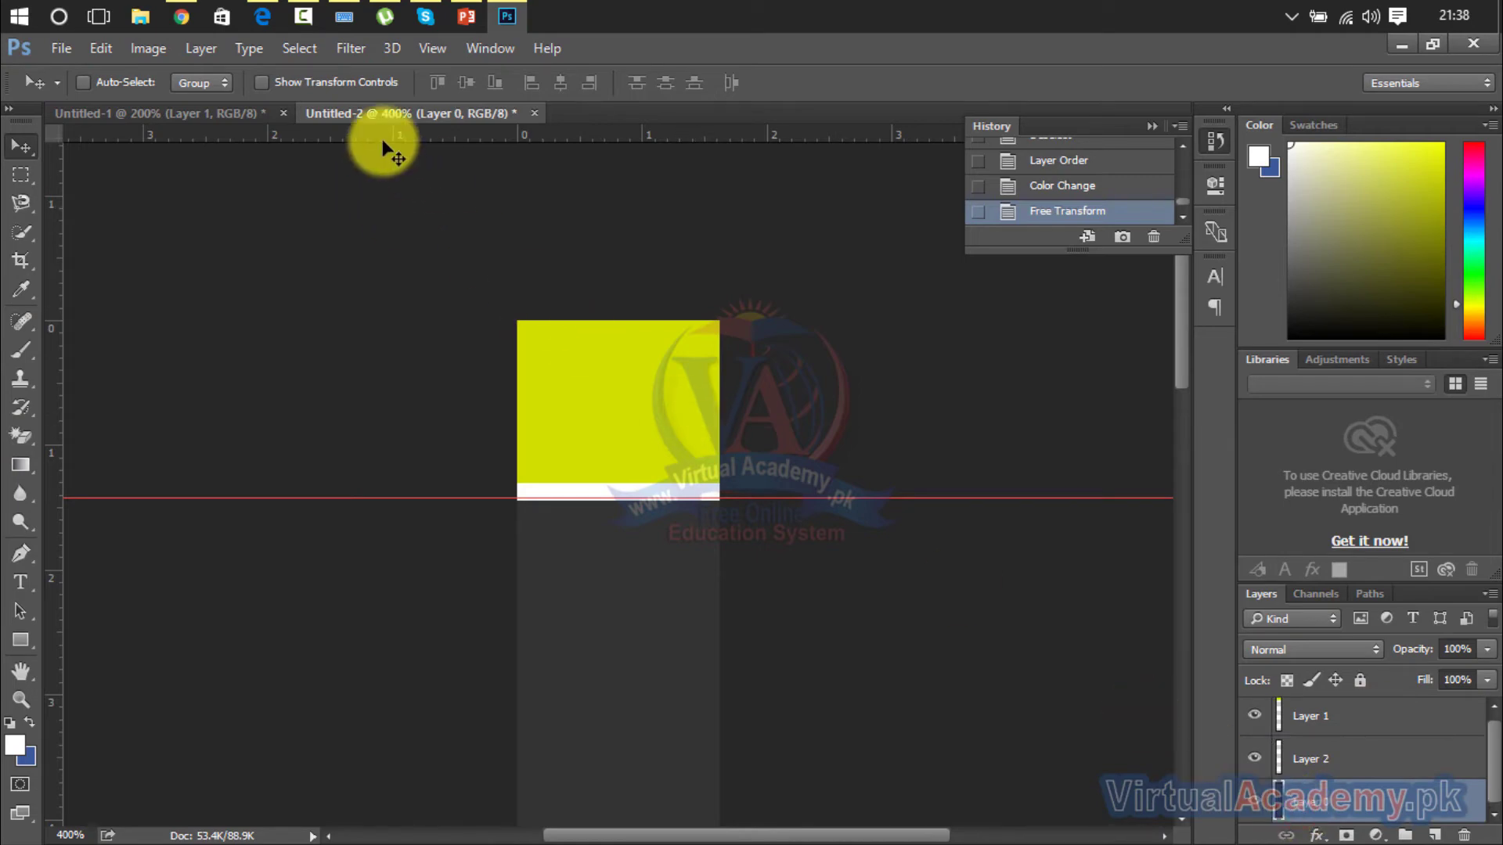
{"action": "left_click", "coordinate": [344, 56]}
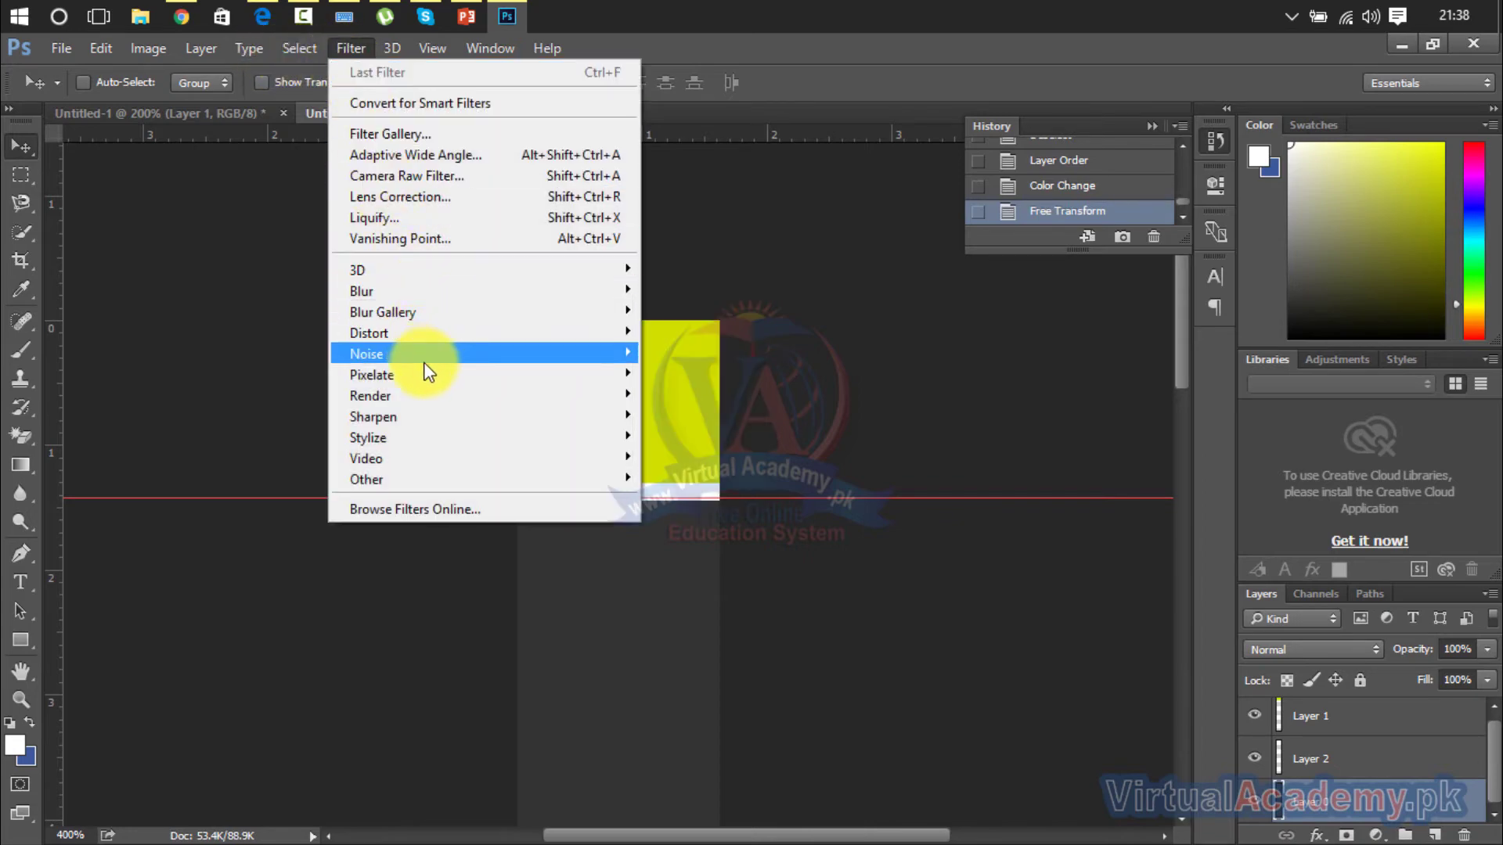
{"action": "mouse_move", "coordinate": [425, 395]}
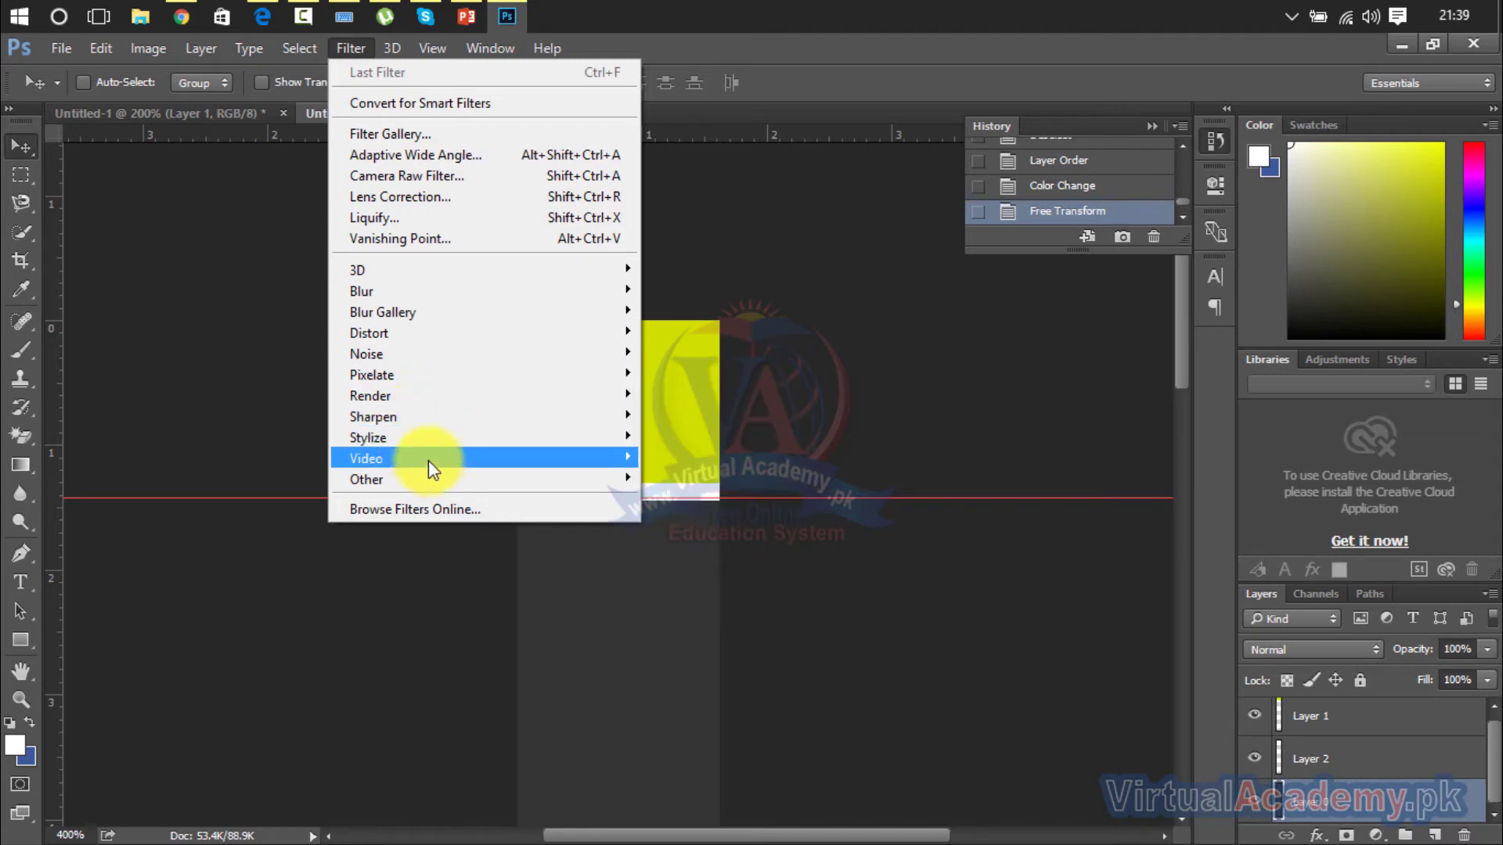
{"action": "mouse_move", "coordinate": [422, 277]}
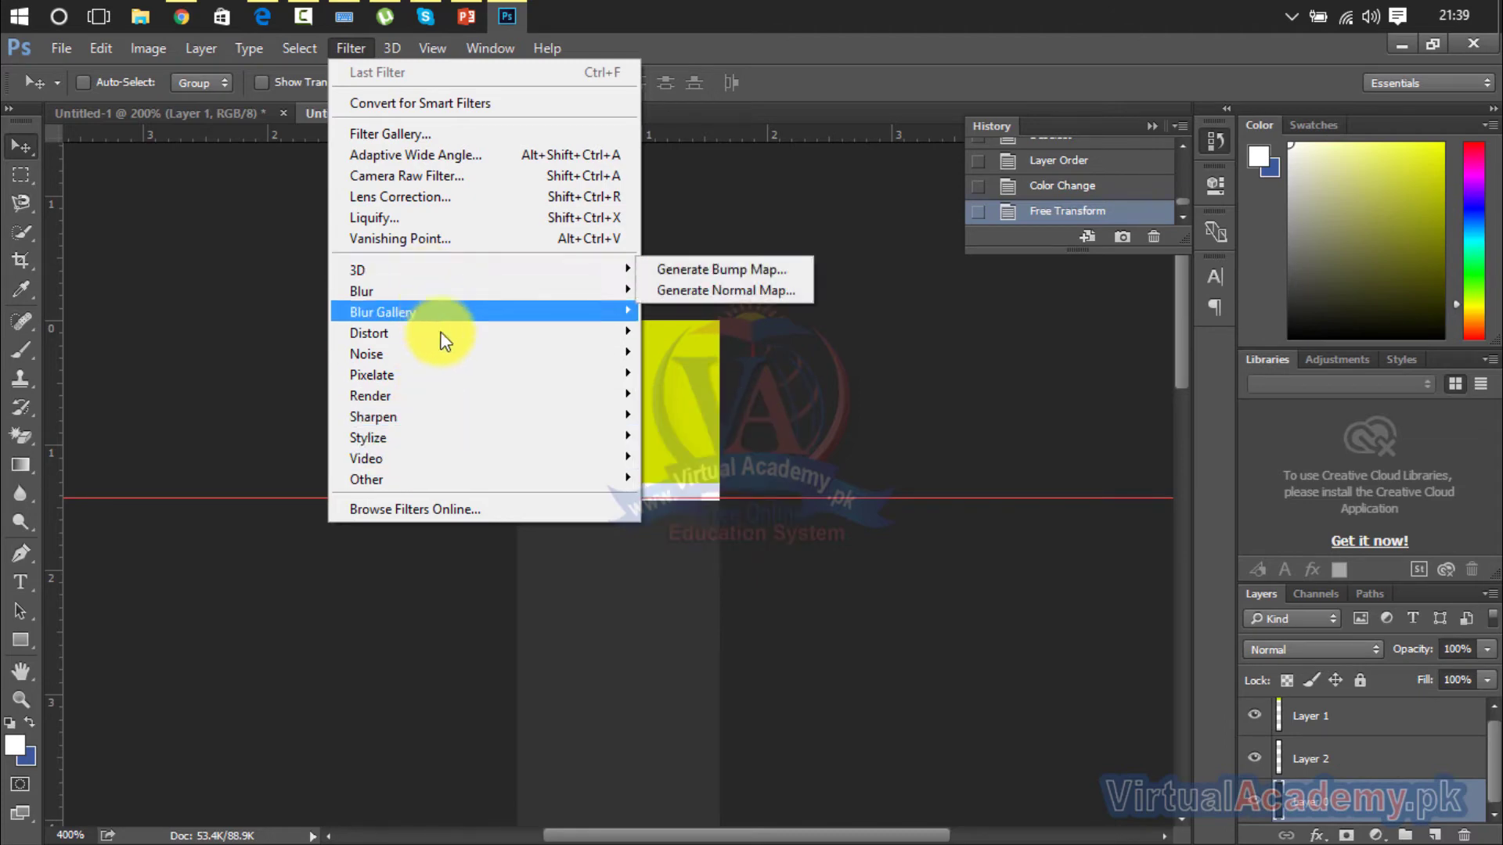
{"action": "mouse_move", "coordinate": [448, 352]}
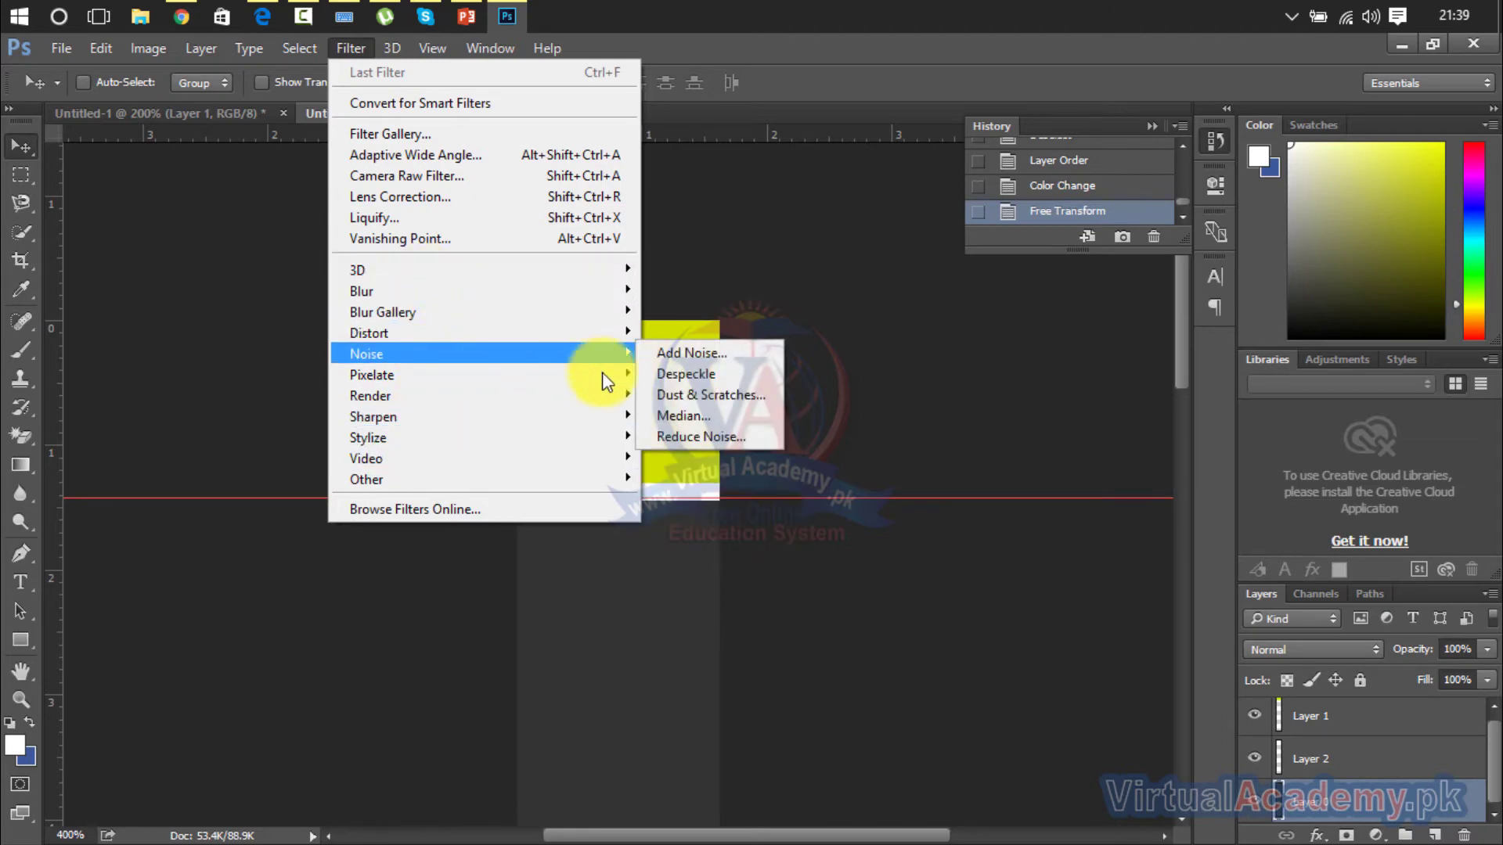
{"action": "left_click", "coordinate": [682, 358]}
{"action": "left_click", "coordinate": [667, 425]}
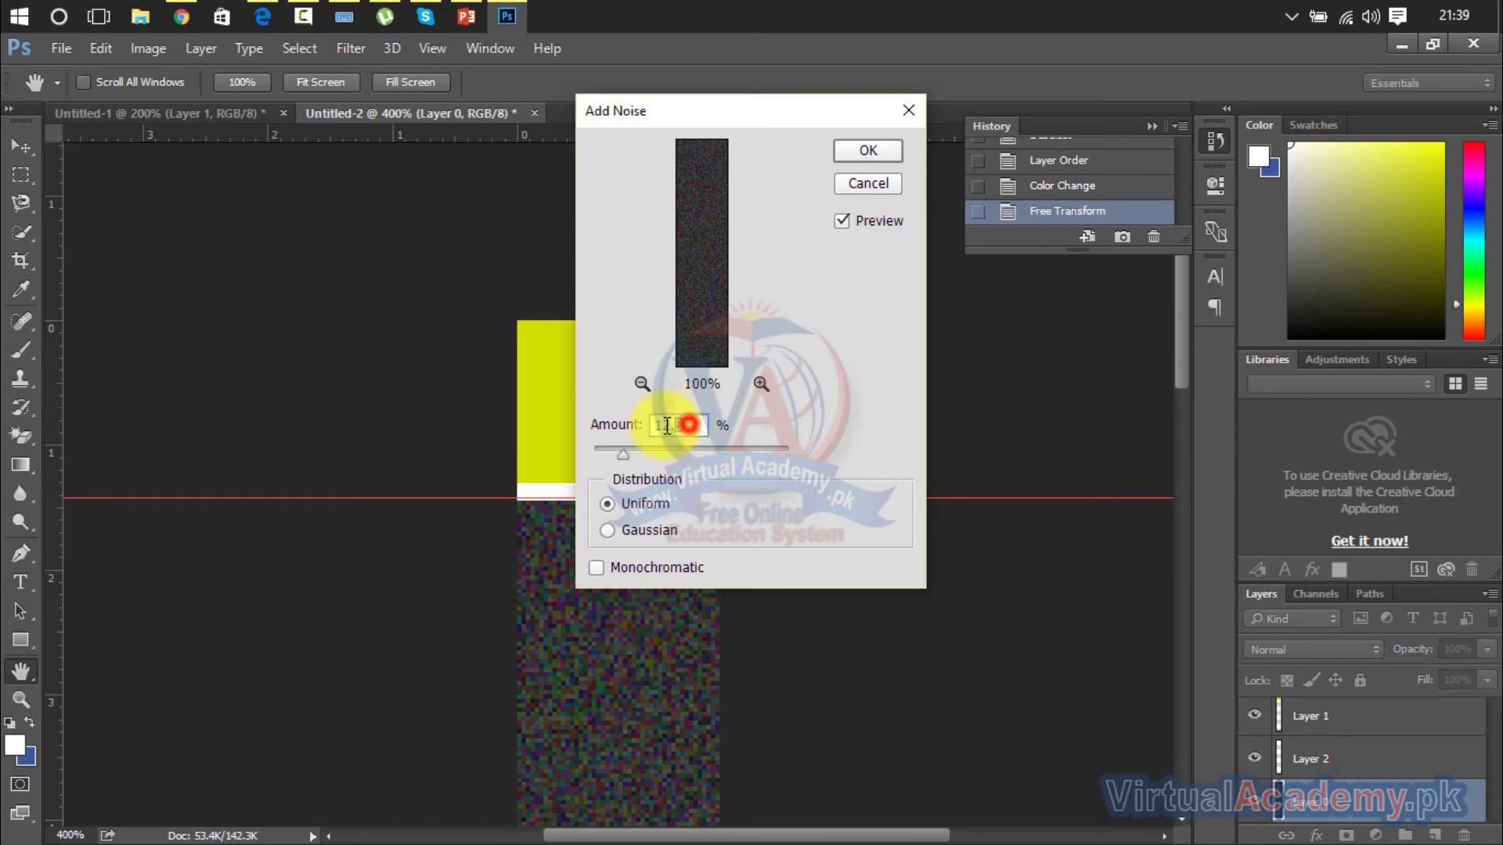
{"action": "double_click", "coordinate": [667, 425]}
{"action": "type", "text": "1"}
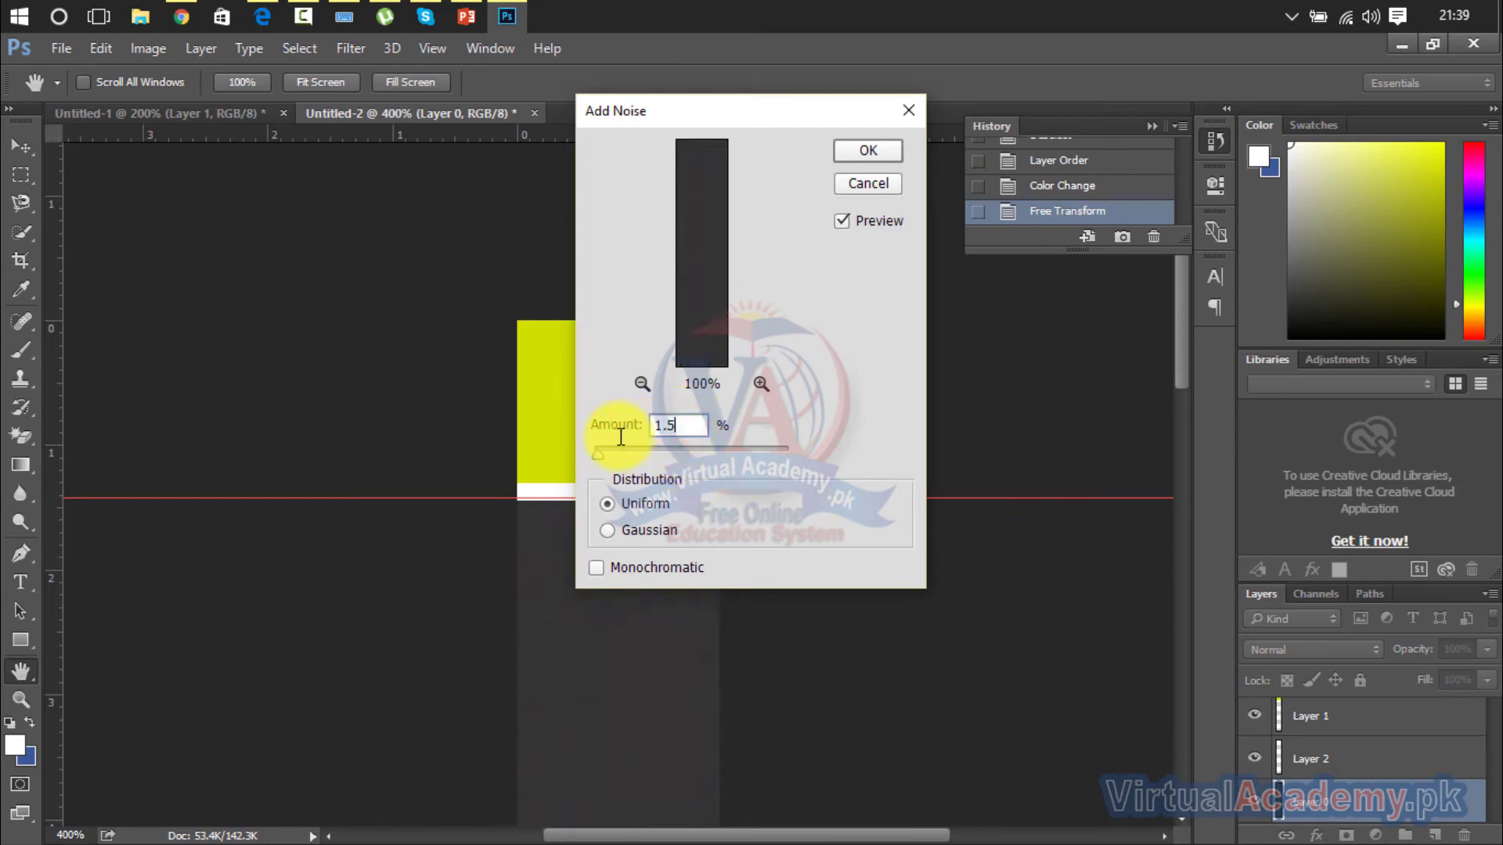
{"action": "left_click", "coordinate": [869, 150]}
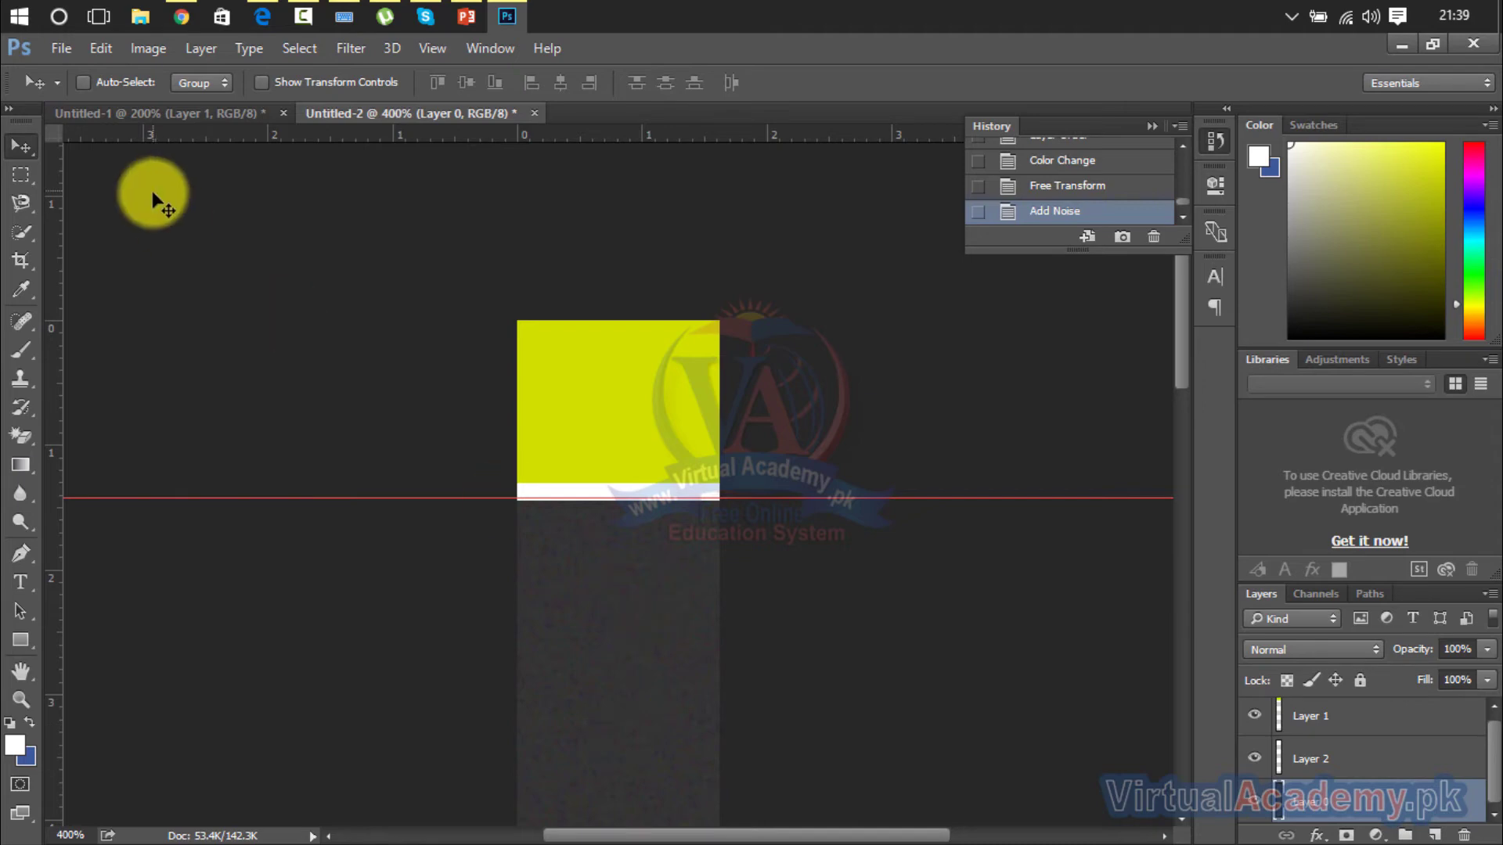
Activate the Eraser tool and set its brush size to 92 px
{"action": "key", "text": "alt"}
{"action": "left_click_drag", "start_coordinate": [1183, 341], "coordinate": [1182, 699]}
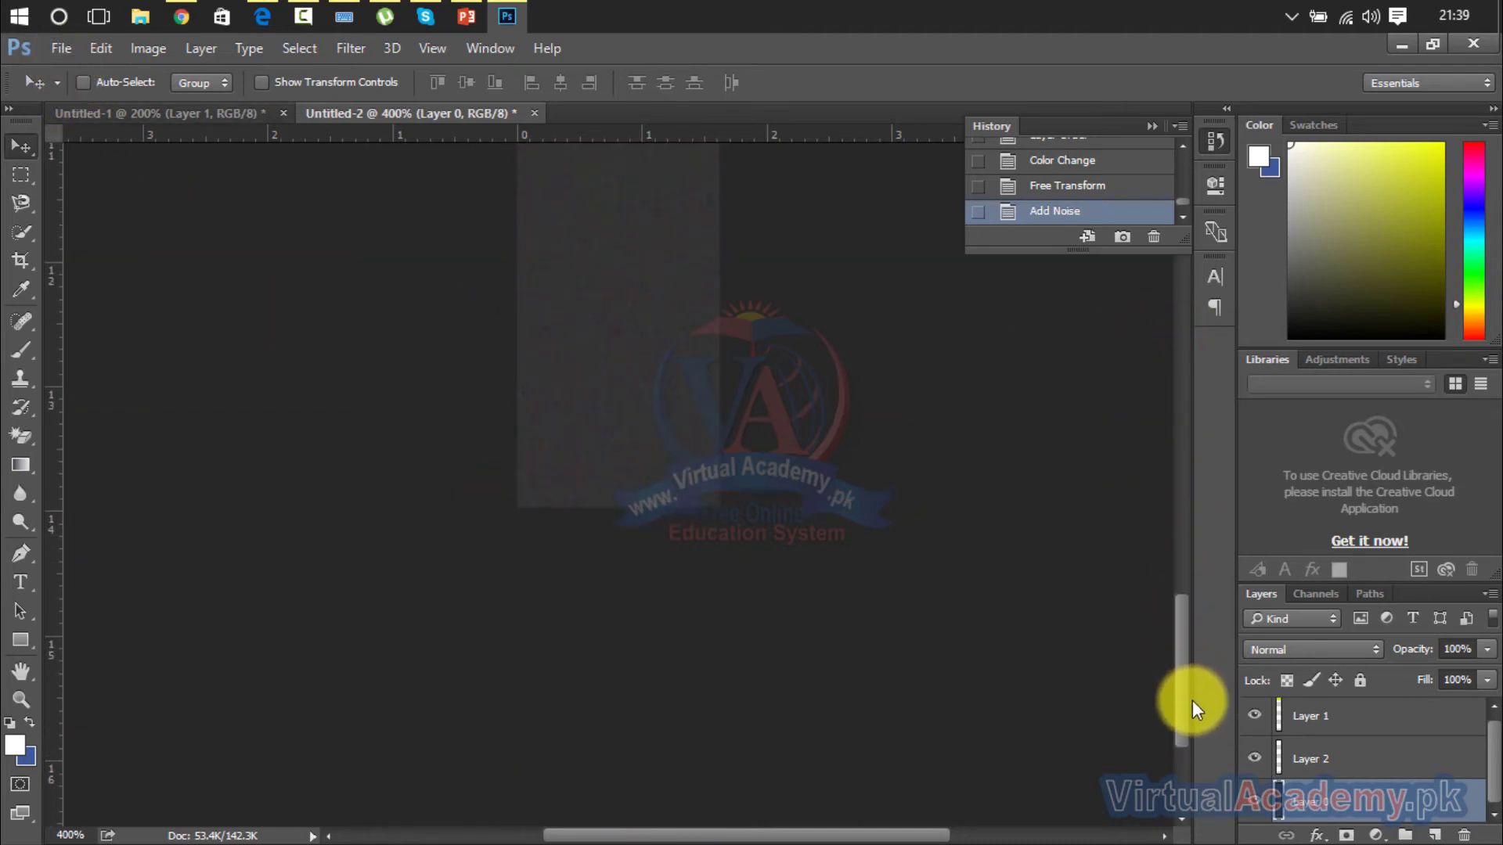
{"action": "key", "text": "ctrl+minus"}
{"action": "key", "text": "ctrl+minus"}
{"action": "key", "text": "ctrl+minus"}
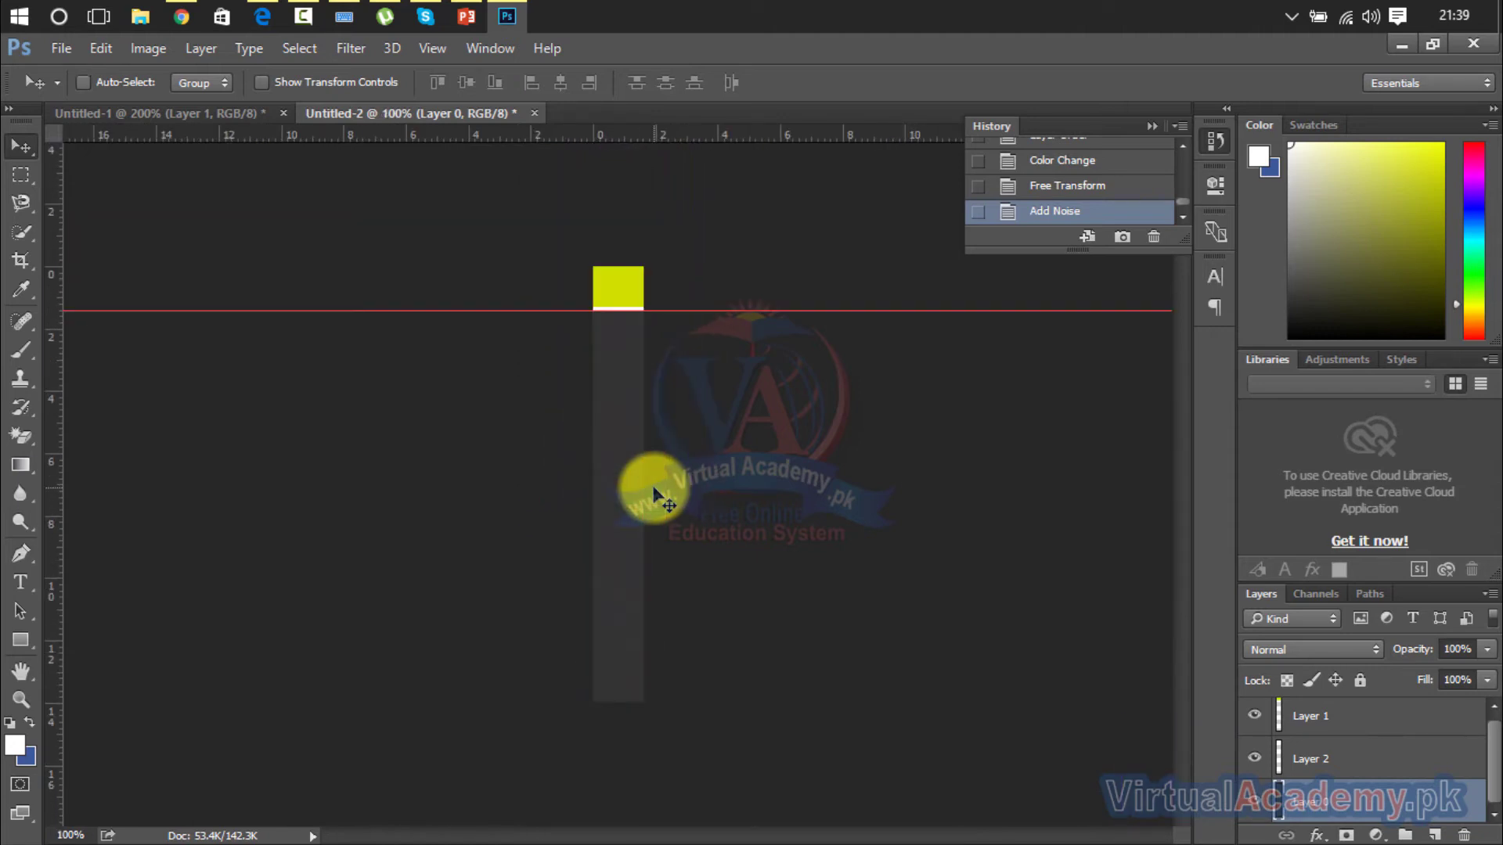
{"action": "left_click", "coordinate": [36, 435]}
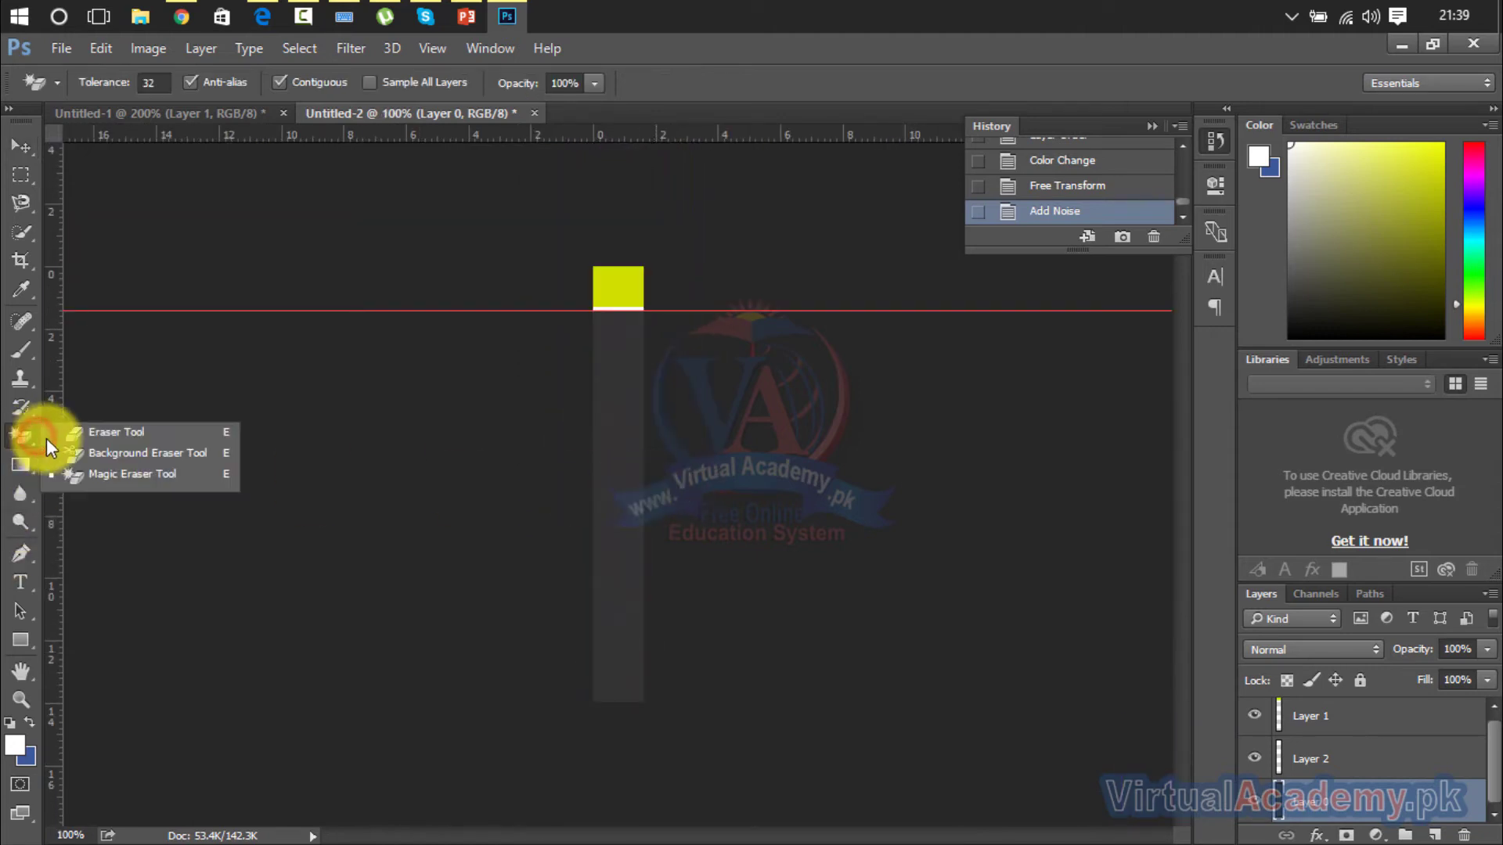
{"action": "left_click", "coordinate": [137, 435]}
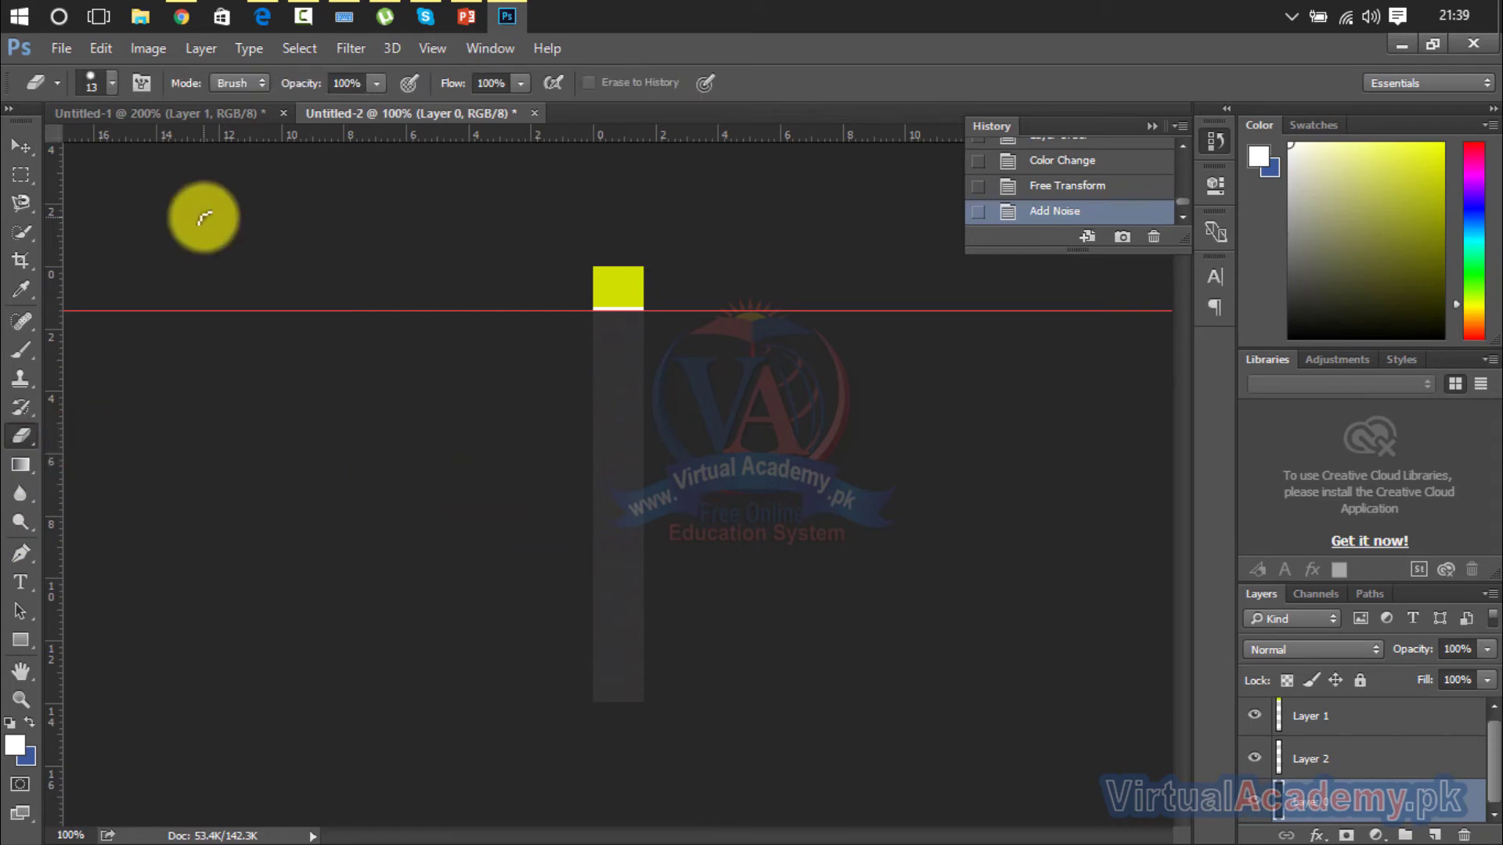
{"action": "left_click", "coordinate": [111, 83]}
{"action": "left_click_drag", "start_coordinate": [133, 152], "coordinate": [148, 153]}
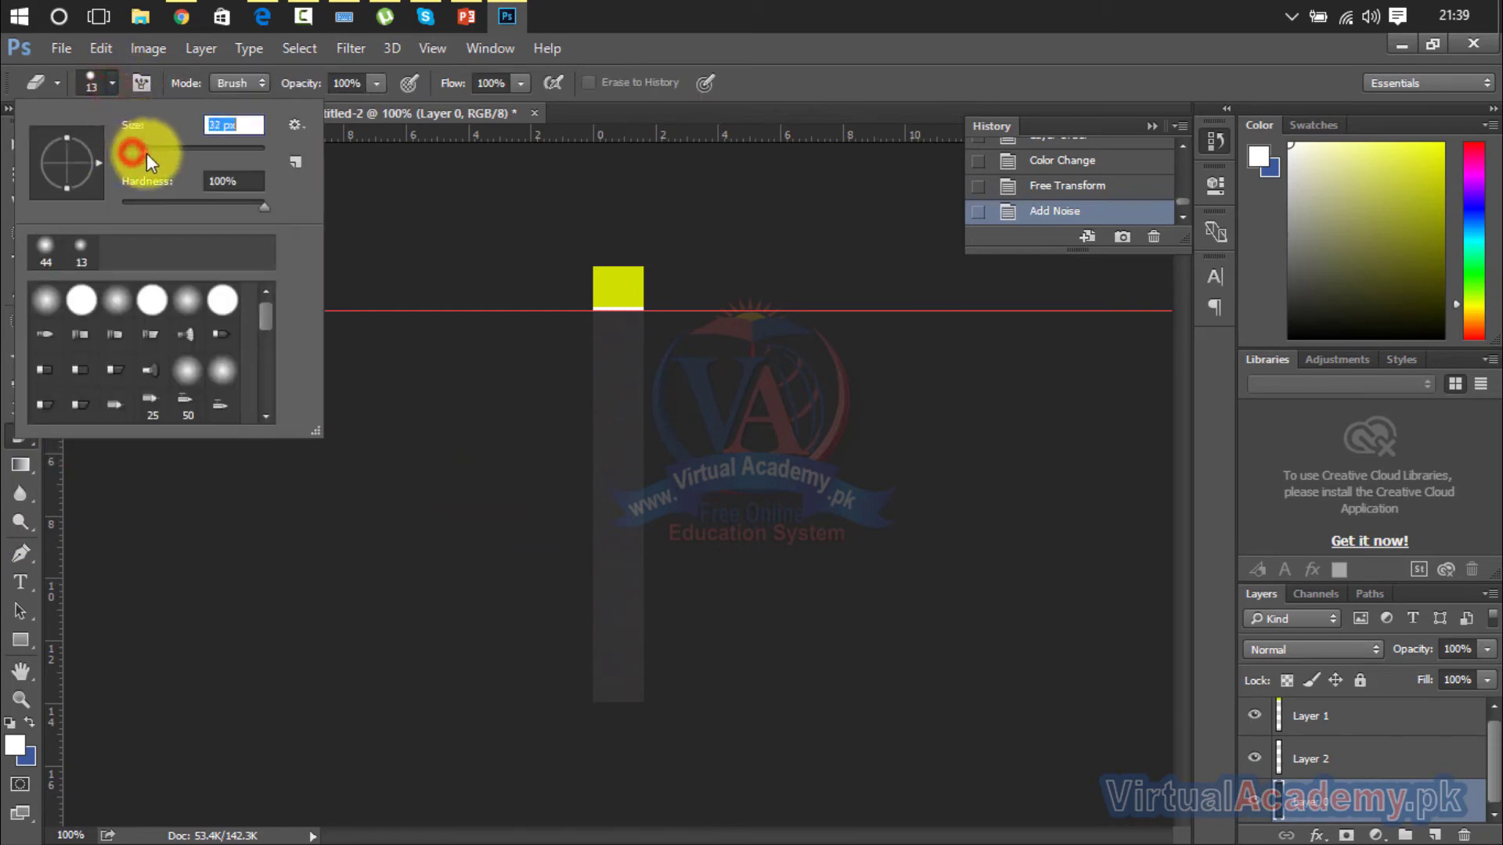
{"action": "left_click_drag", "start_coordinate": [247, 159], "coordinate": [247, 155]}
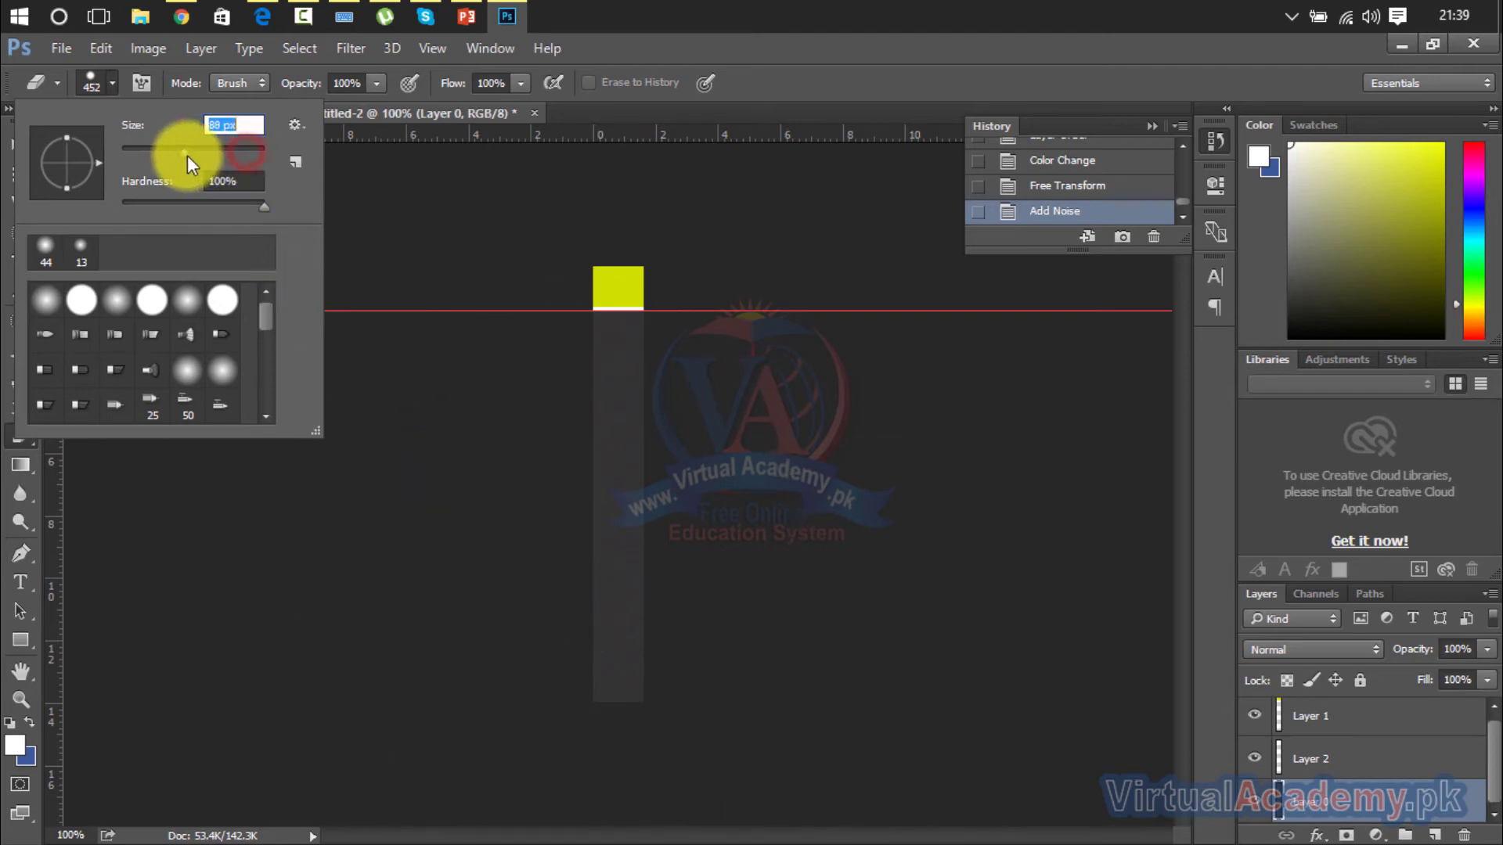
{"action": "left_click_drag", "start_coordinate": [186, 155], "coordinate": [187, 154]}
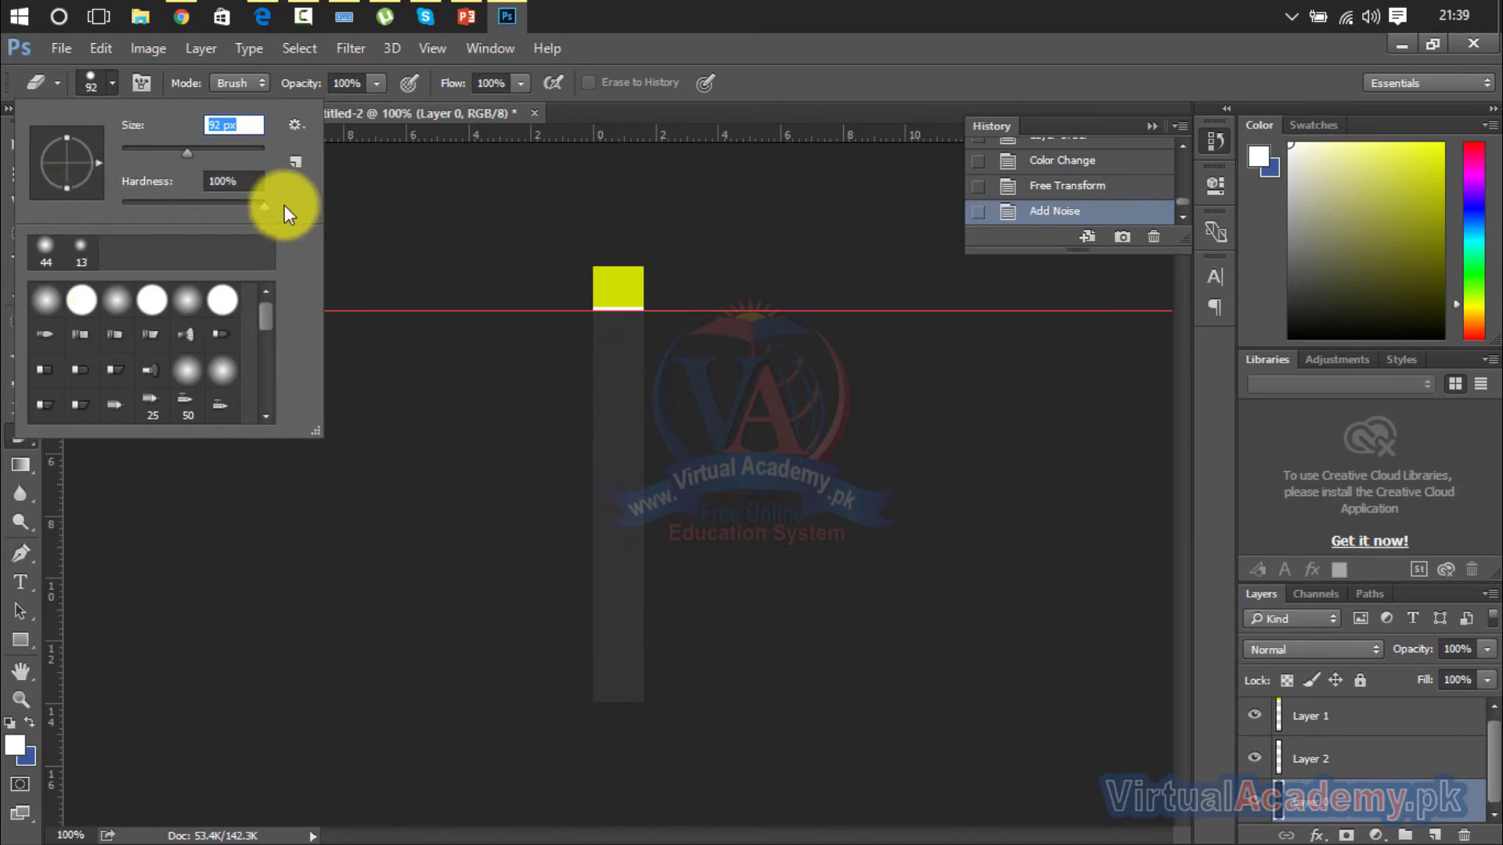
Try erasing the lower end of the dark strip at 84% brush hardness, and undo the erasure
{"action": "left_click_drag", "start_coordinate": [266, 207], "coordinate": [245, 205]}
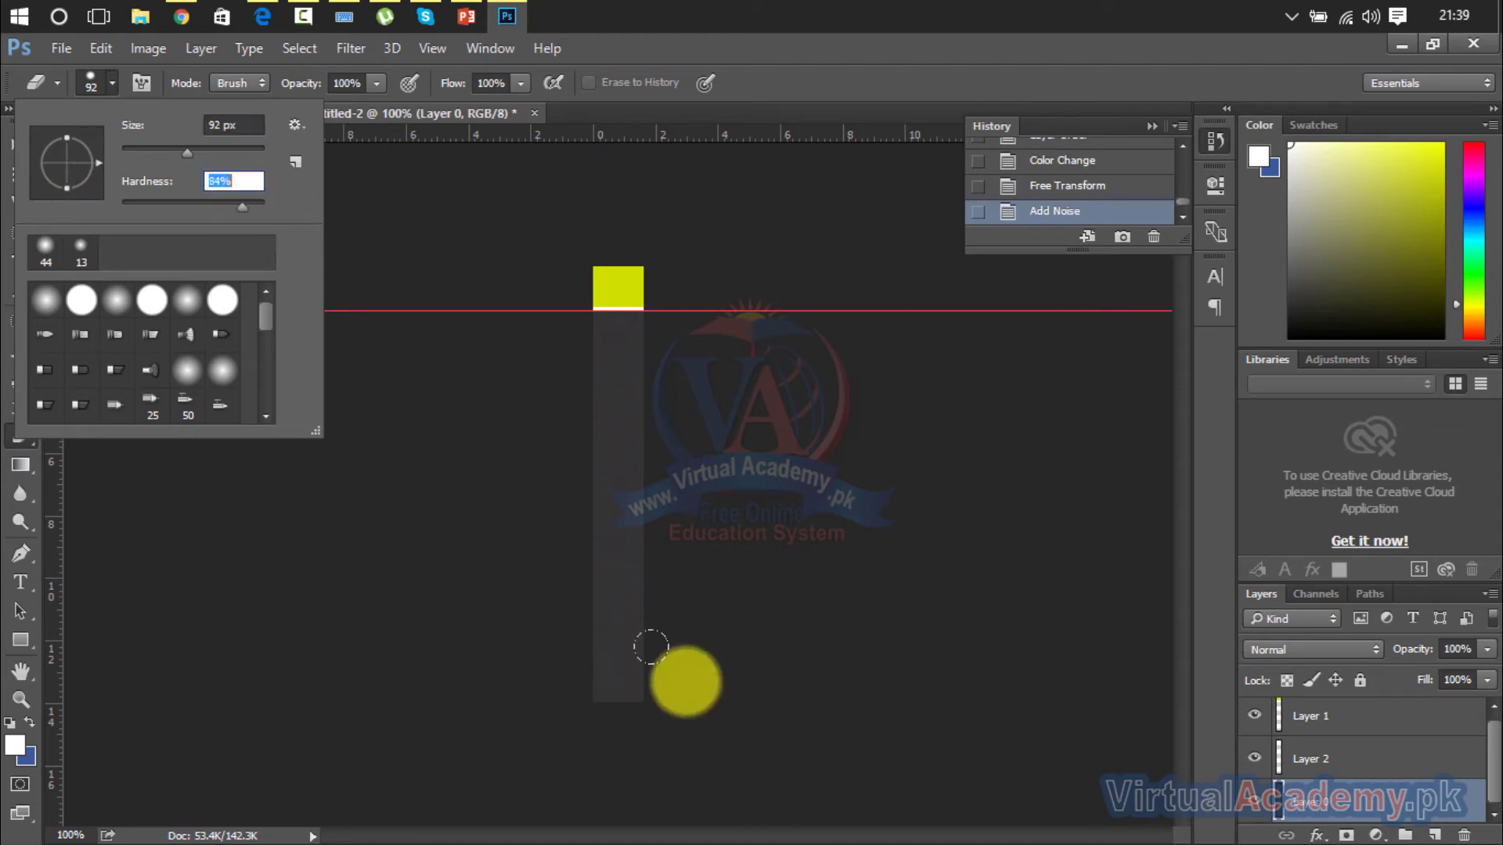
{"action": "left_click_drag", "start_coordinate": [593, 661], "coordinate": [615, 689]}
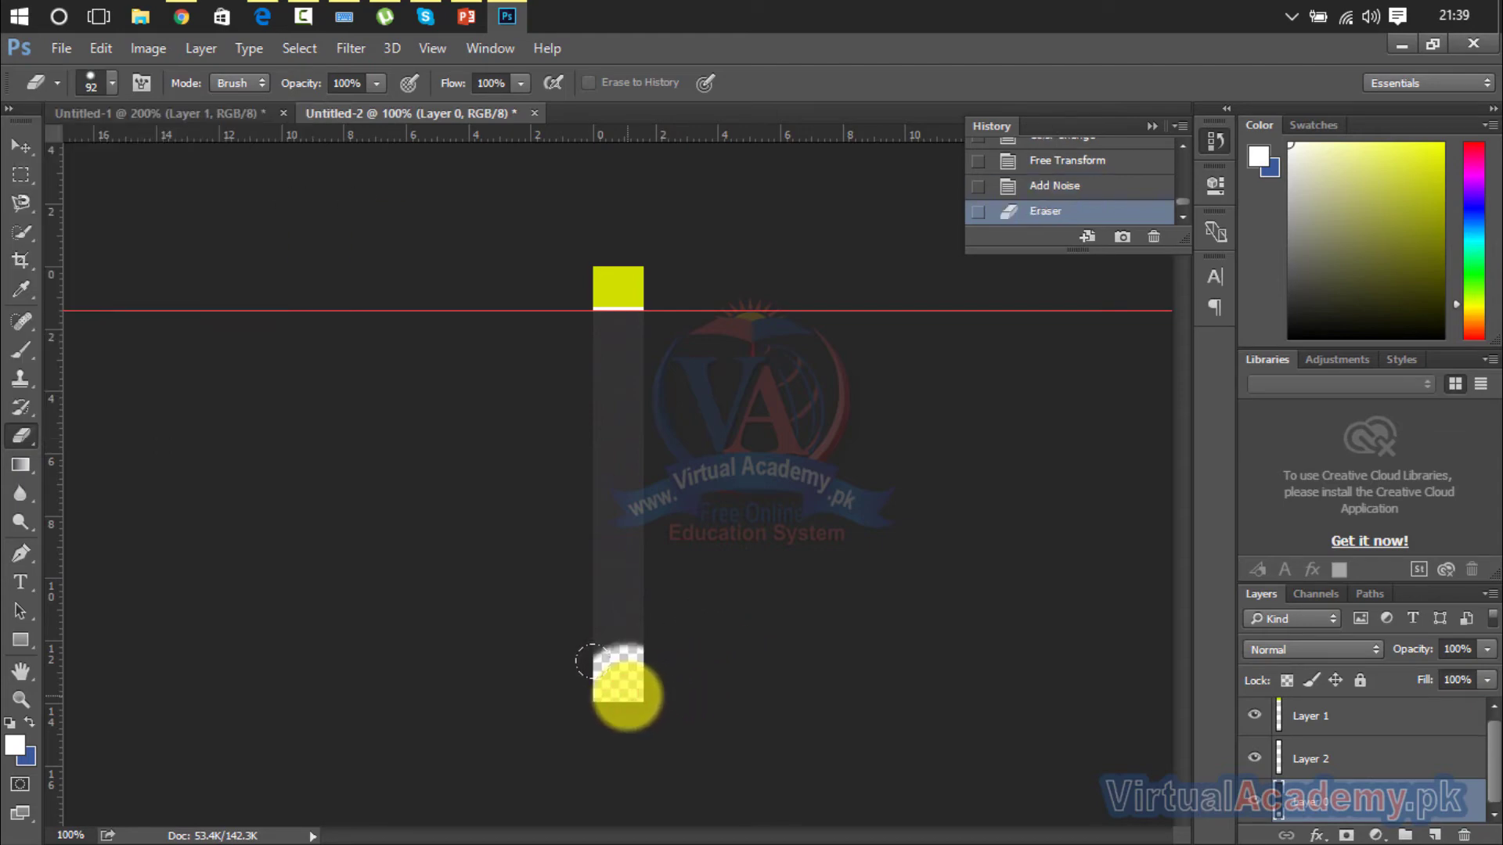
{"action": "key", "text": "ctrl+z"}
Set the eraser hardness to 9% and erase the lower end of the dark strip with a soft edge
{"action": "left_click", "coordinate": [114, 91]}
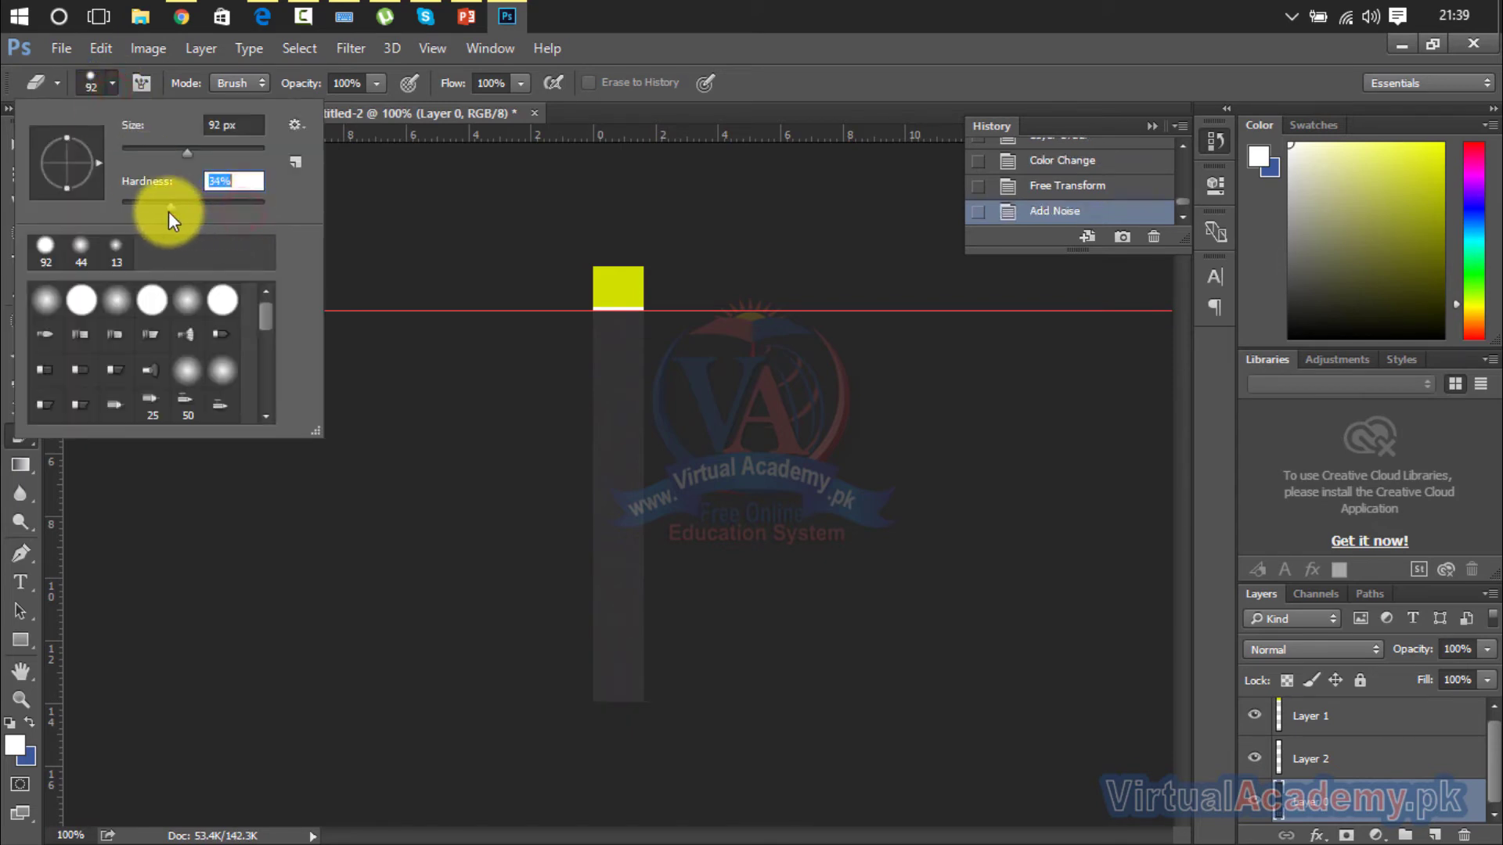
{"action": "left_click_drag", "start_coordinate": [149, 213], "coordinate": [135, 214]}
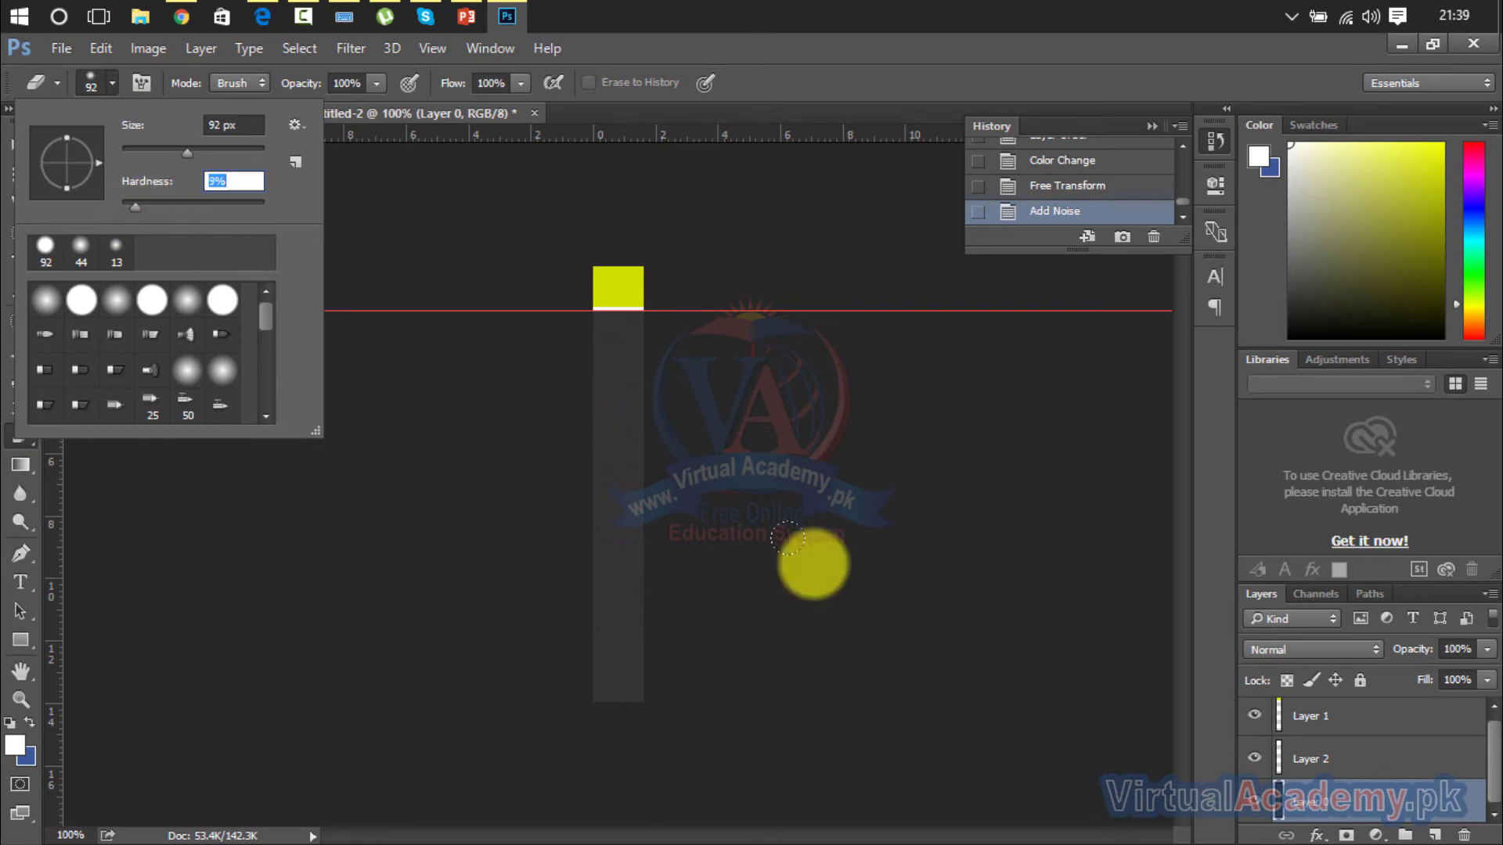
{"action": "left_click", "coordinate": [618, 670]}
{"action": "left_click", "coordinate": [616, 667]}
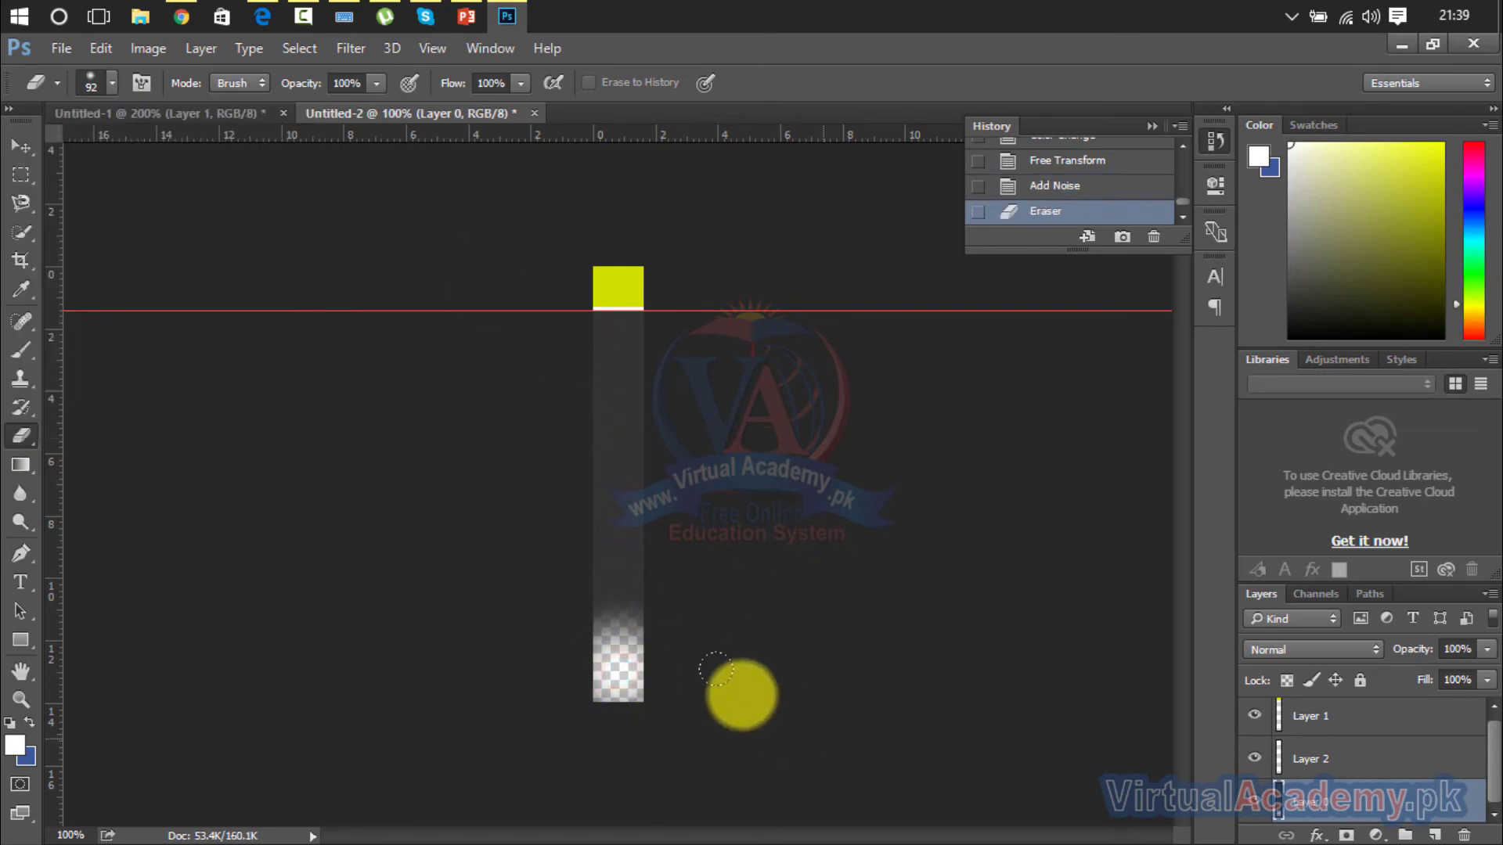
Set the eraser hardness to 3% and revert the document history to the Add Noise state
{"action": "left_click", "coordinate": [114, 82]}
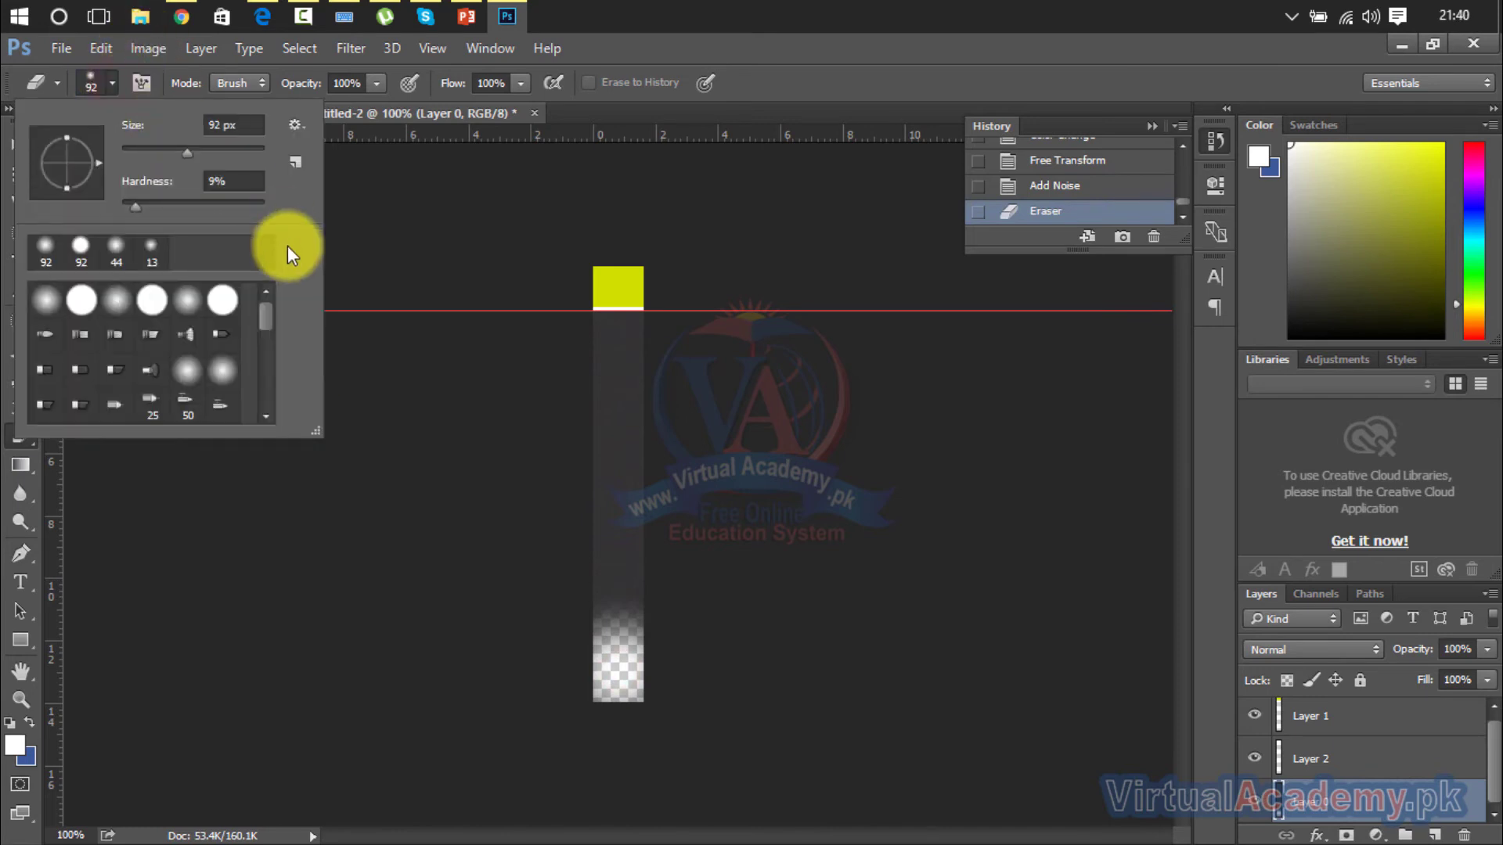
{"action": "left_click", "coordinate": [134, 207]}
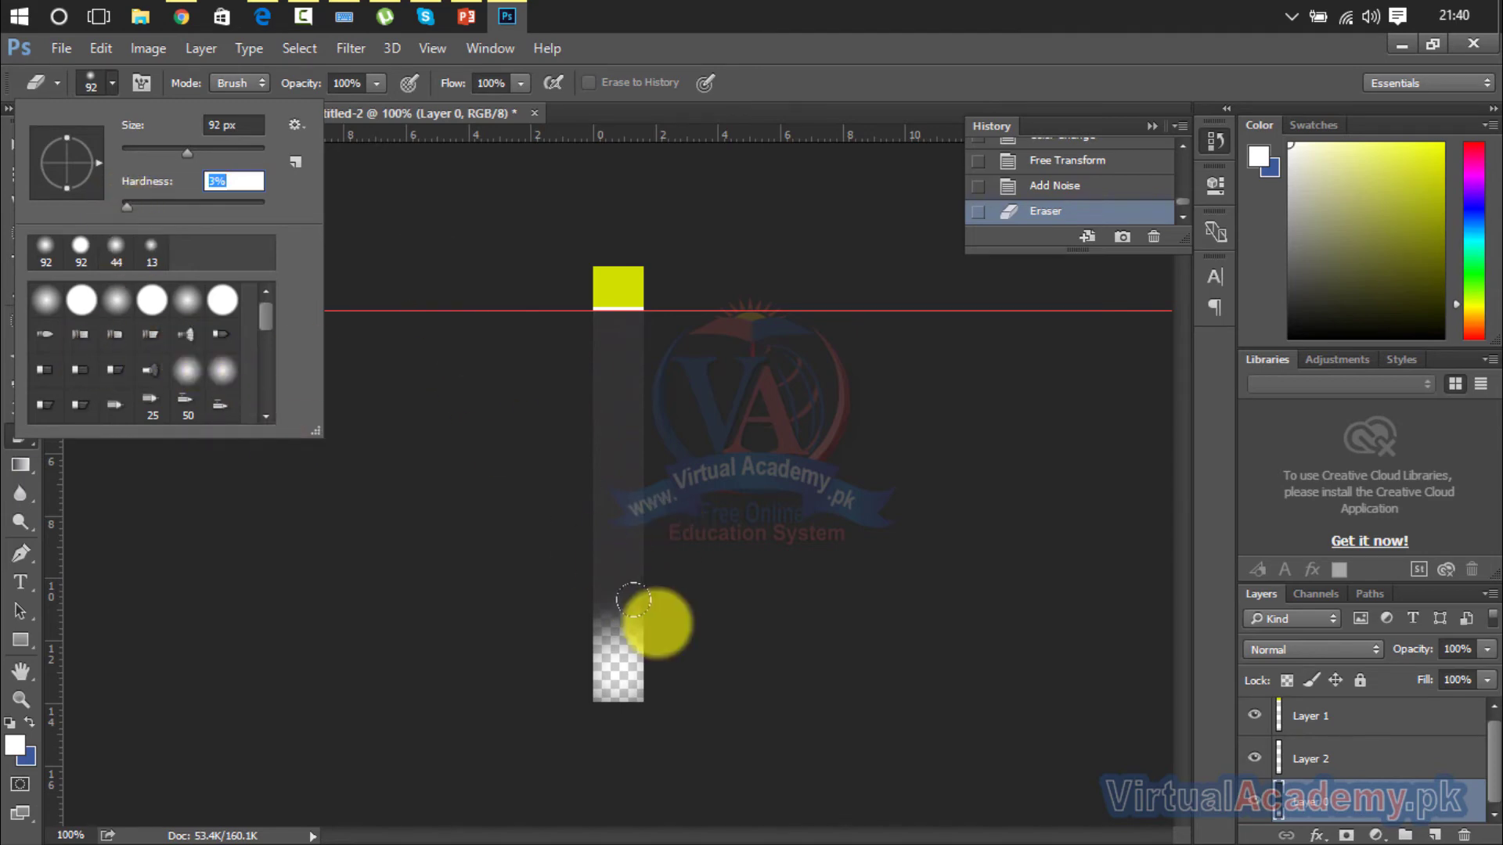
{"action": "key", "text": "ctrl+z"}
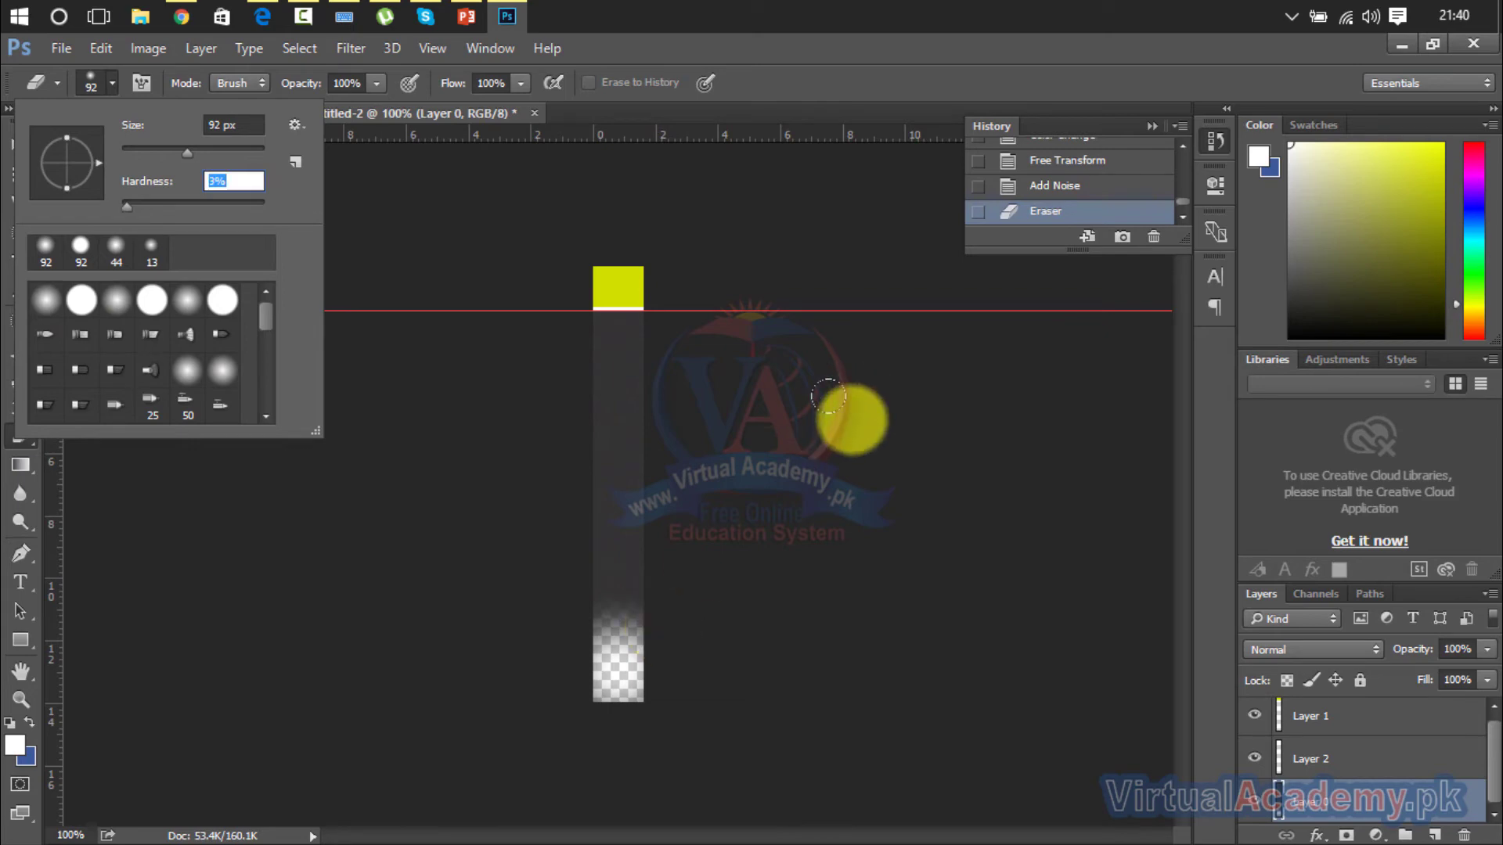
{"action": "left_click", "coordinate": [1092, 200]}
{"action": "left_click", "coordinate": [1090, 202]}
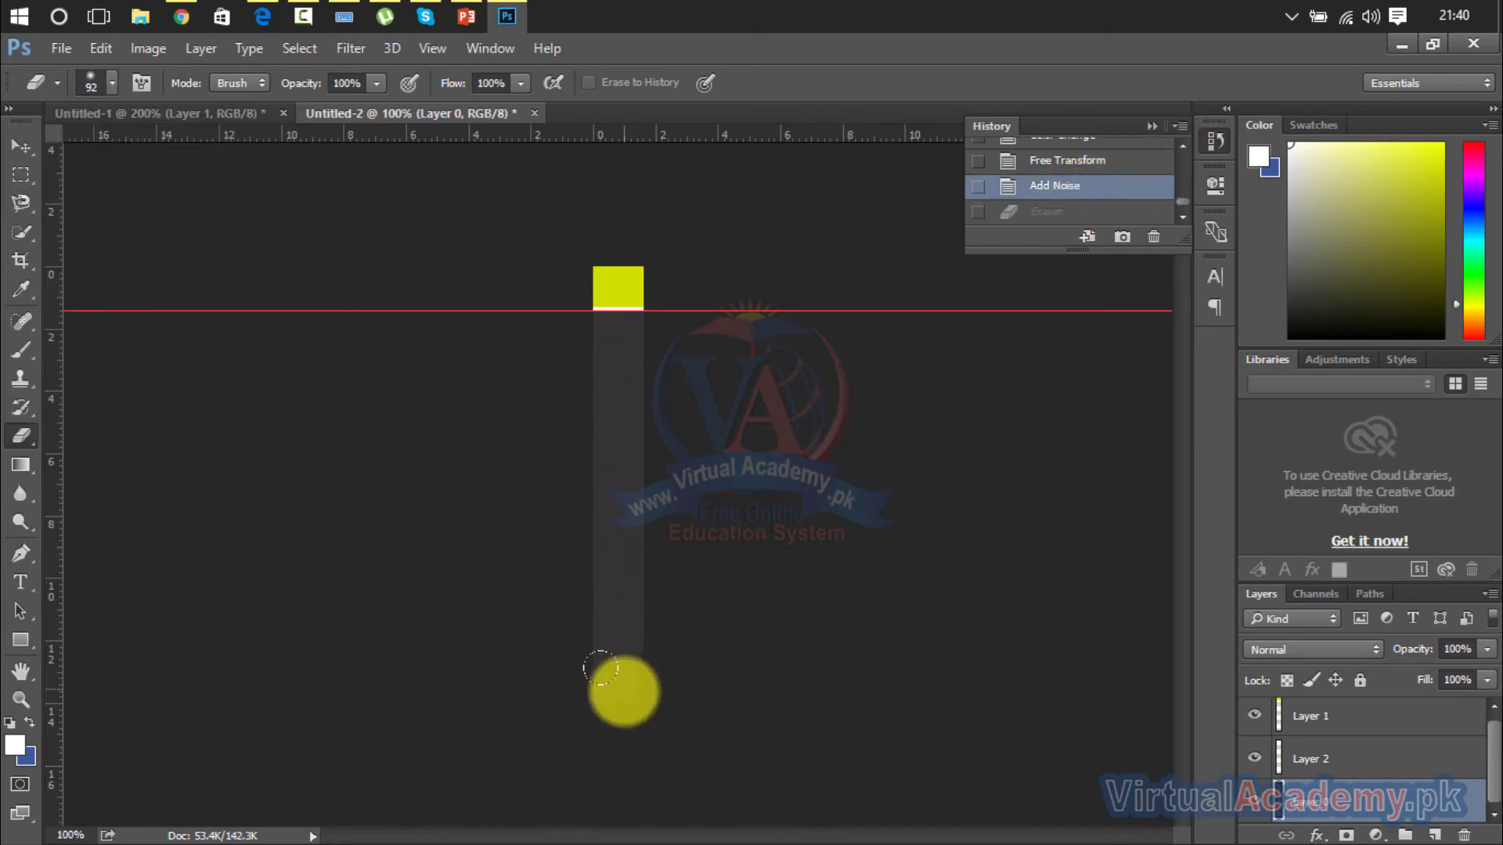
Set the eraser size to 170 px at 3% hardness and softly erase the lower end of the dark strip
{"action": "left_click", "coordinate": [112, 89]}
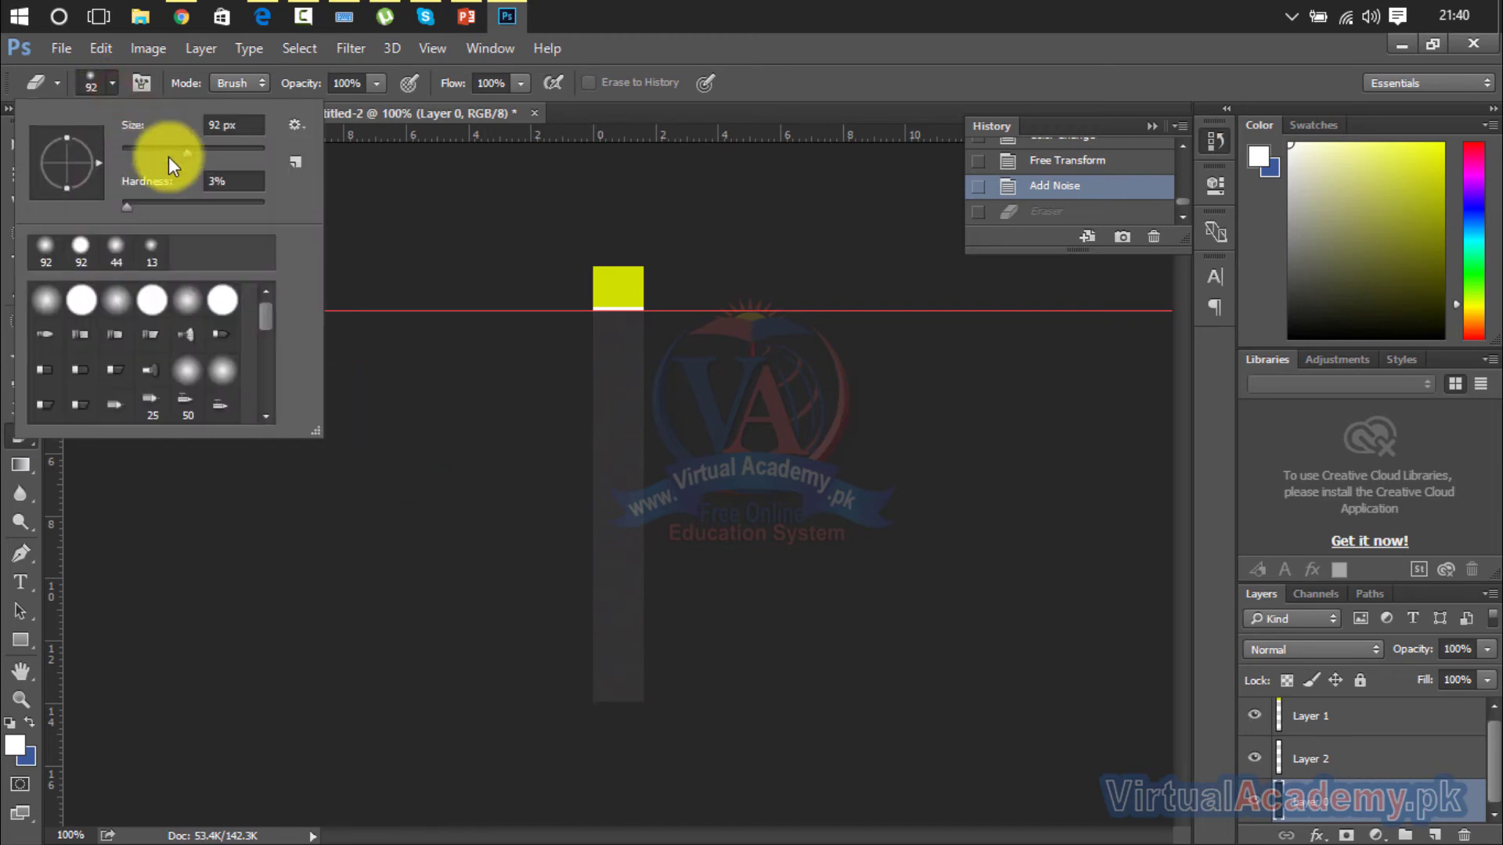
{"action": "left_click", "coordinate": [130, 204]}
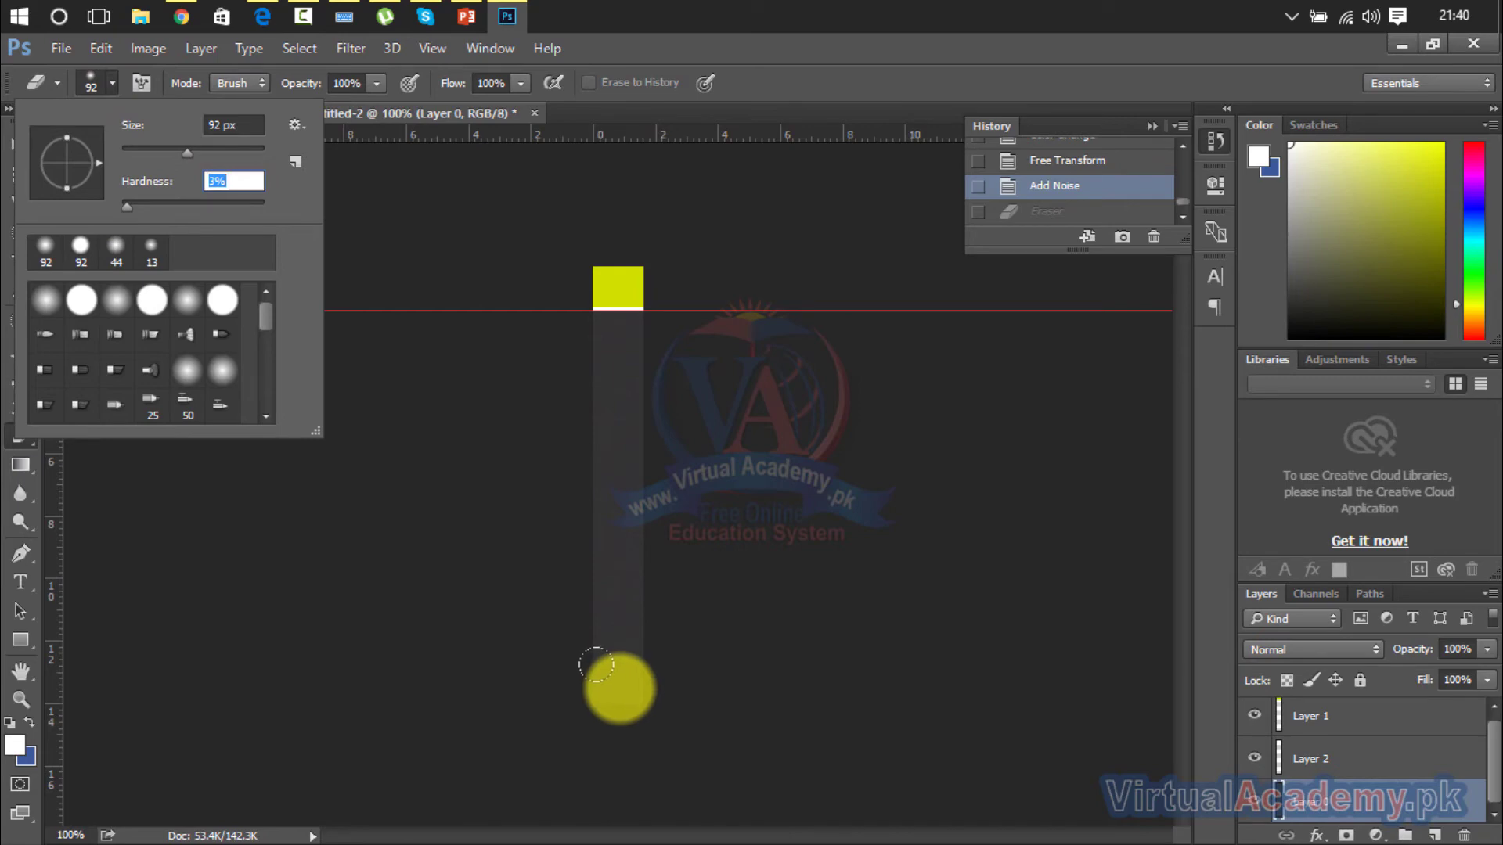
{"action": "left_click_drag", "start_coordinate": [185, 148], "coordinate": [209, 154]}
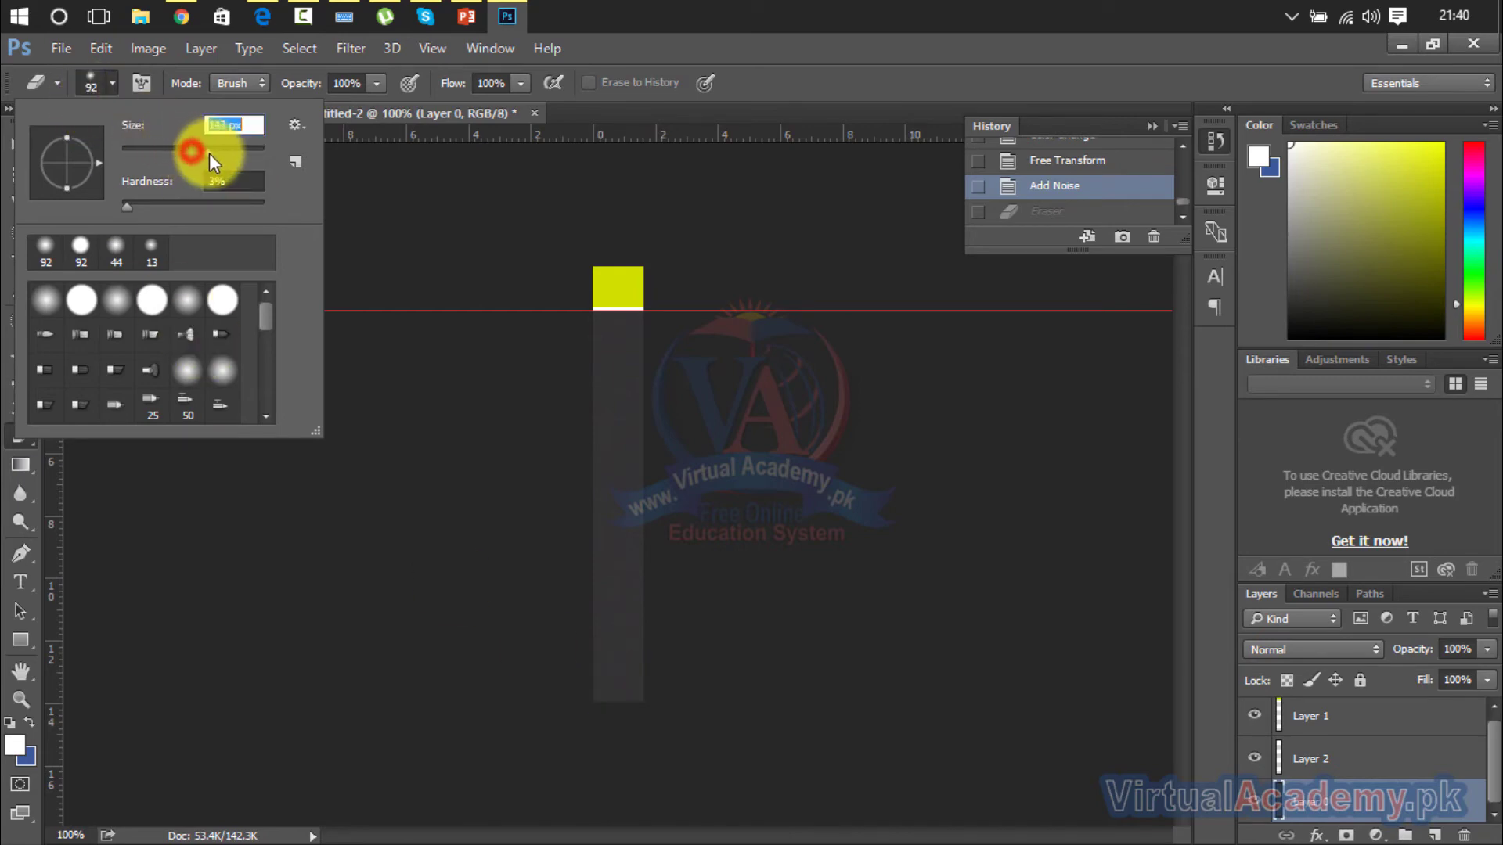
{"action": "left_click", "coordinate": [614, 708]}
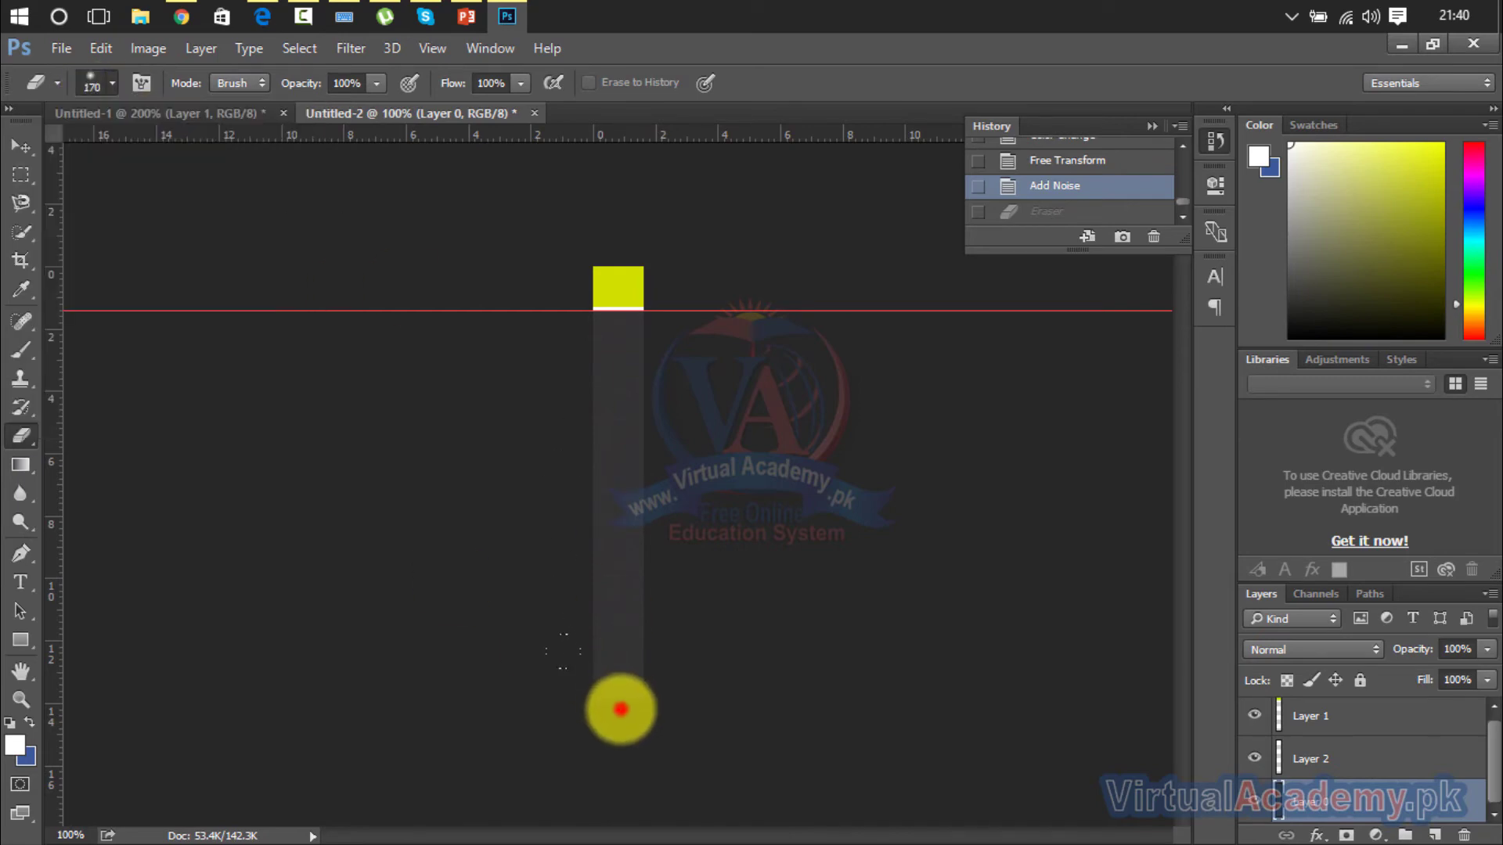
{"action": "left_click_drag", "start_coordinate": [614, 708], "coordinate": [621, 705]}
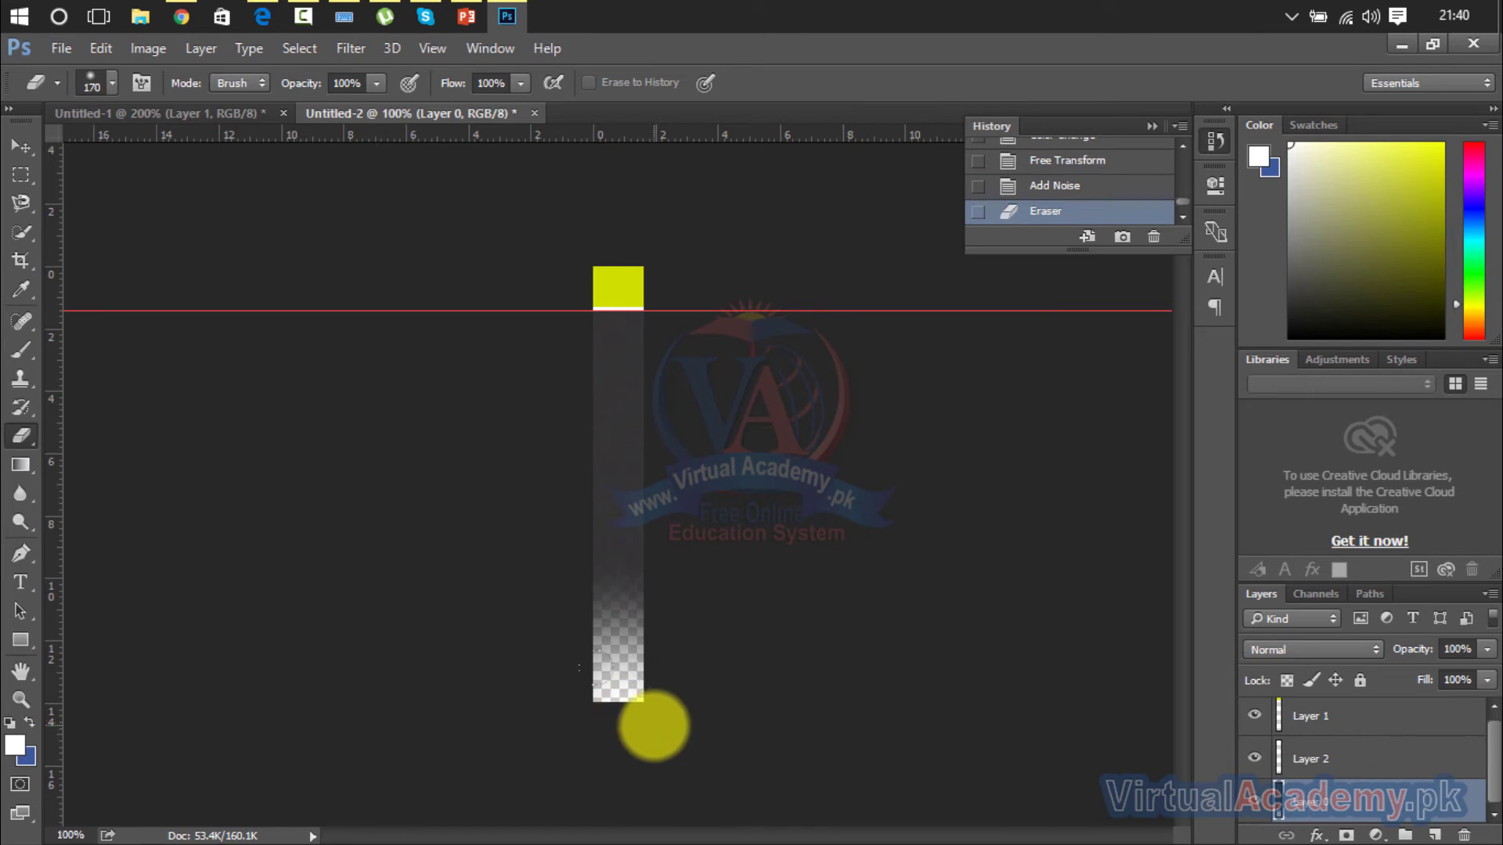
{"action": "key", "text": "ctrl+z"}
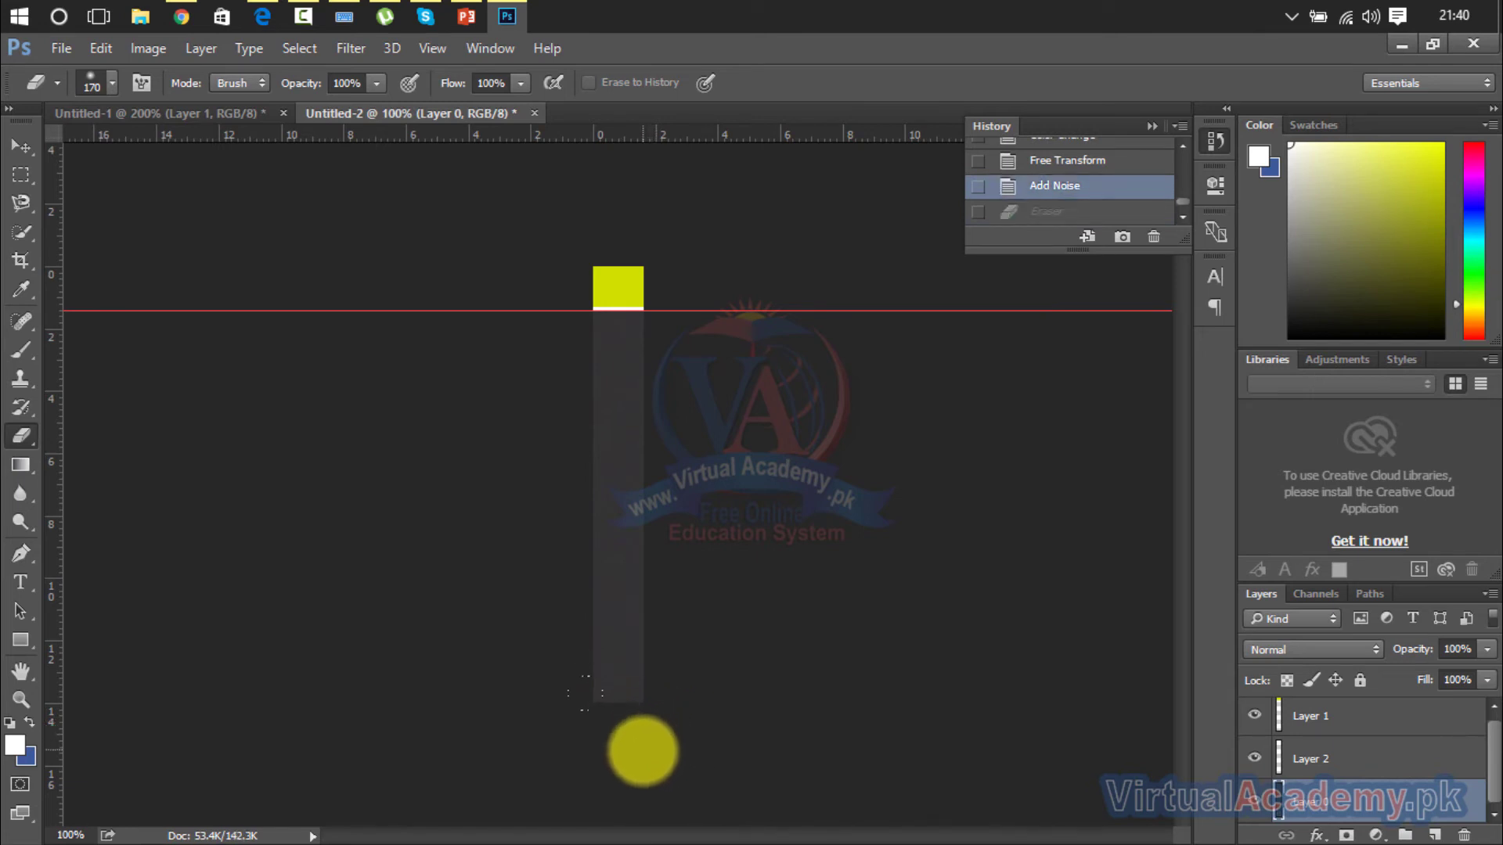
{"action": "key", "text": "ctrl+z"}
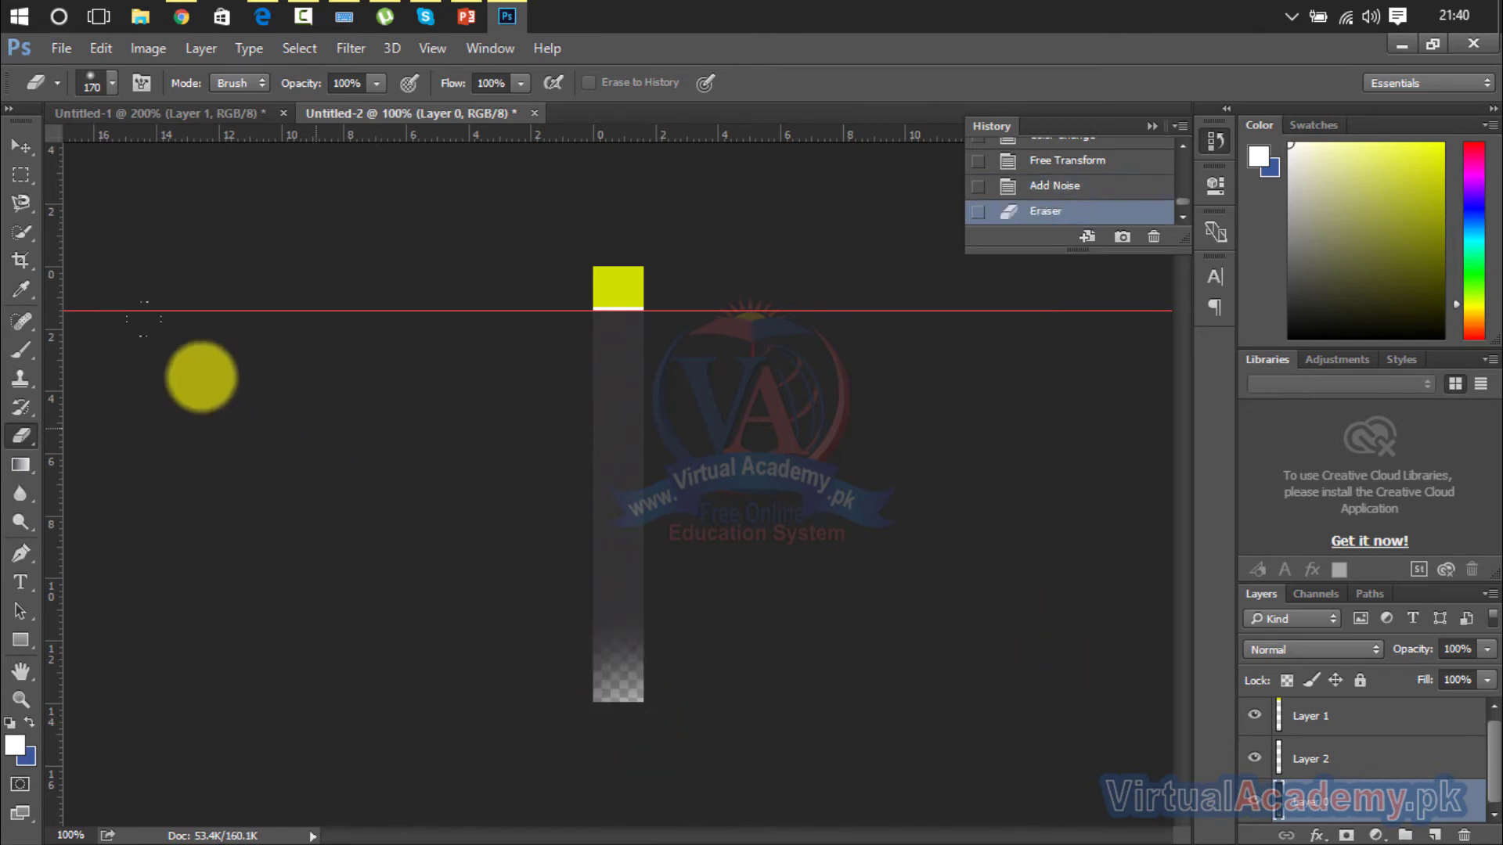
Crop the canvas to a narrow vertical strip about 8 px wide, keeping its full height
{"action": "left_click", "coordinate": [17, 153]}
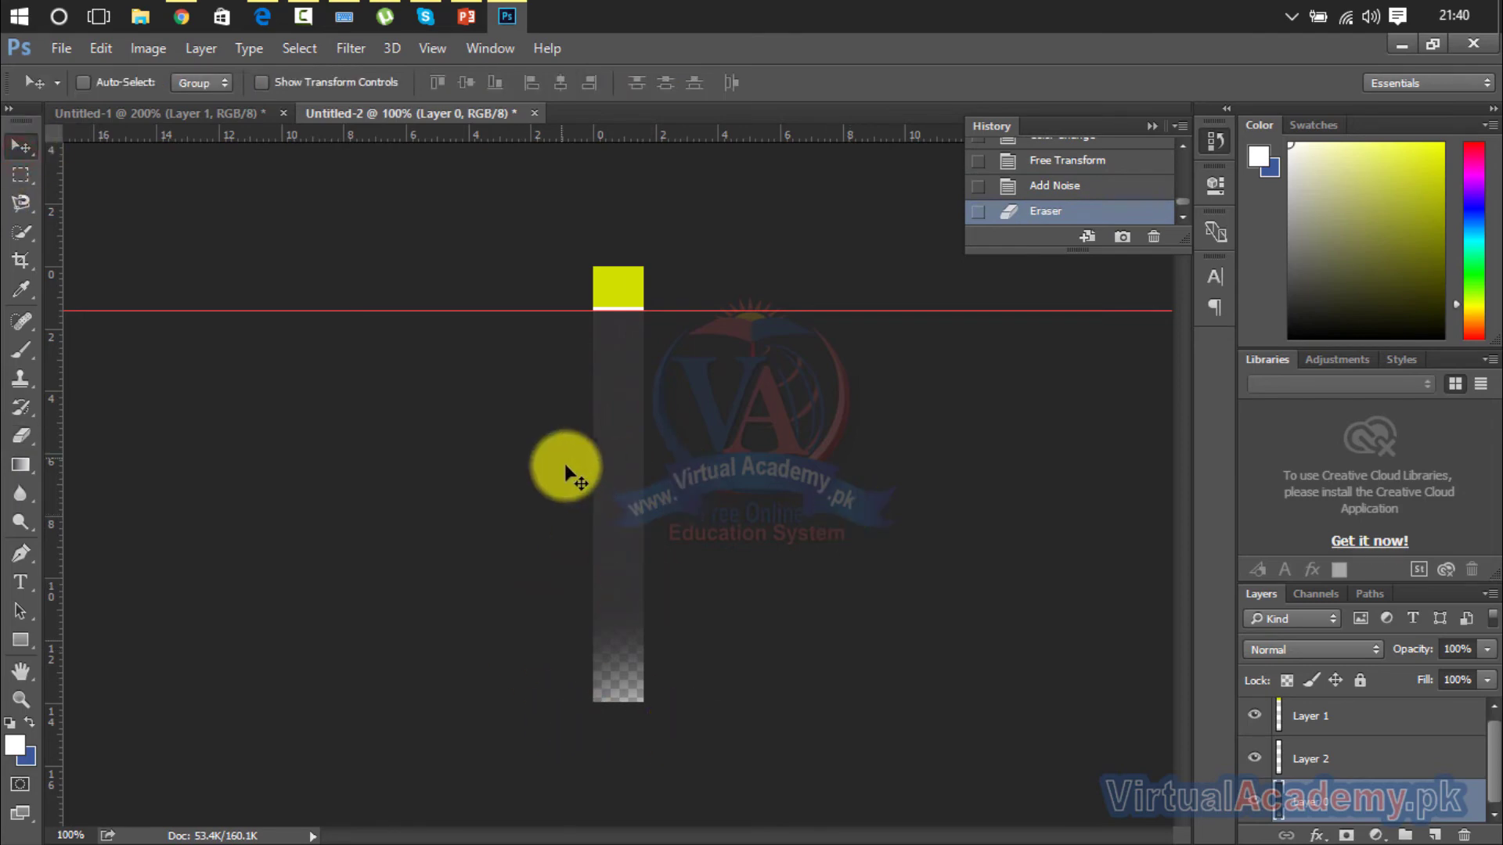
{"action": "left_click", "coordinate": [13, 147]}
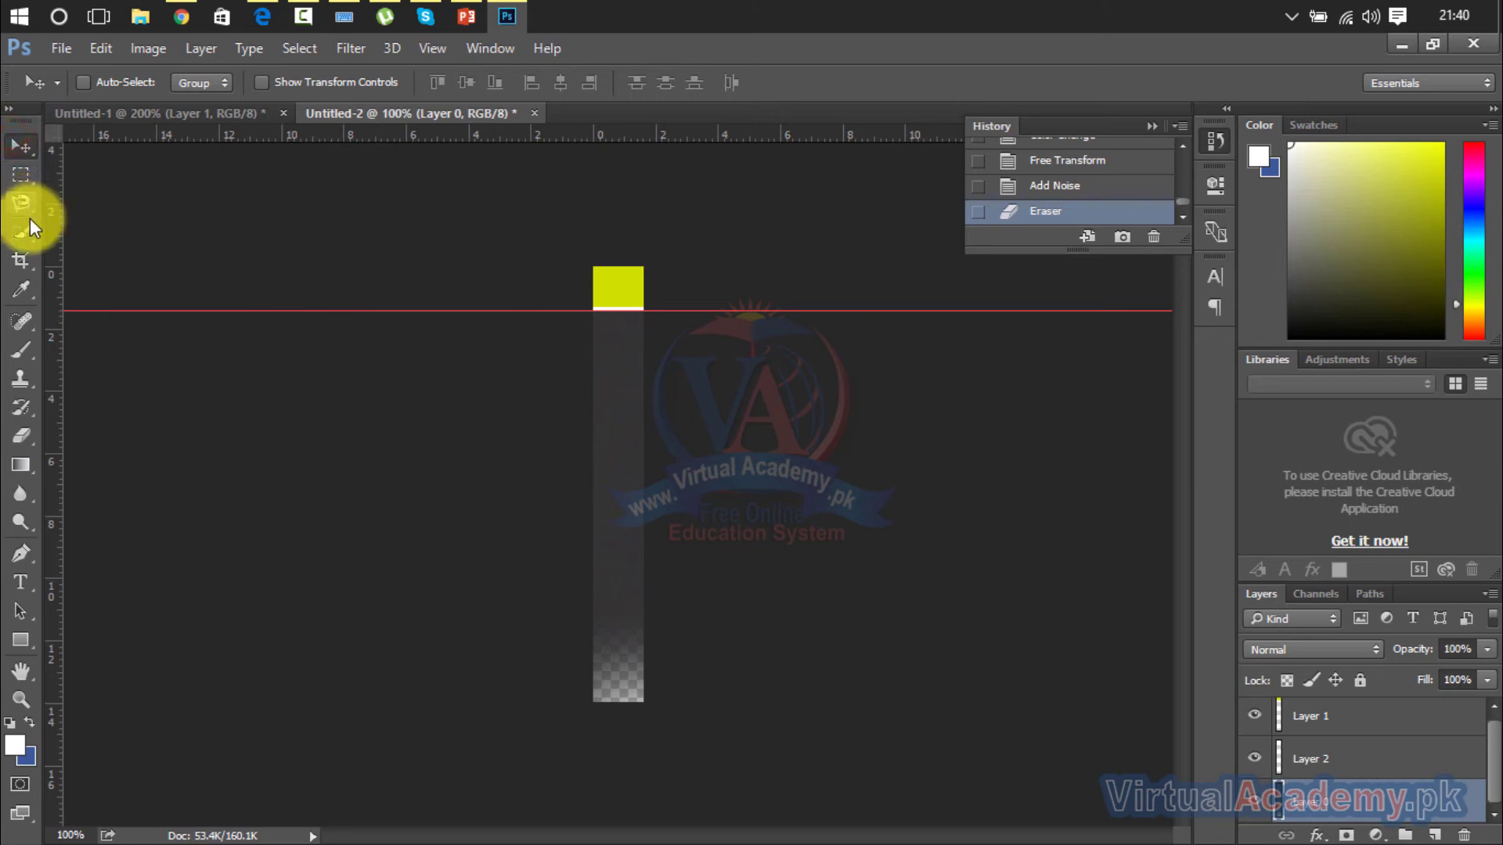
{"action": "left_click", "coordinate": [26, 257]}
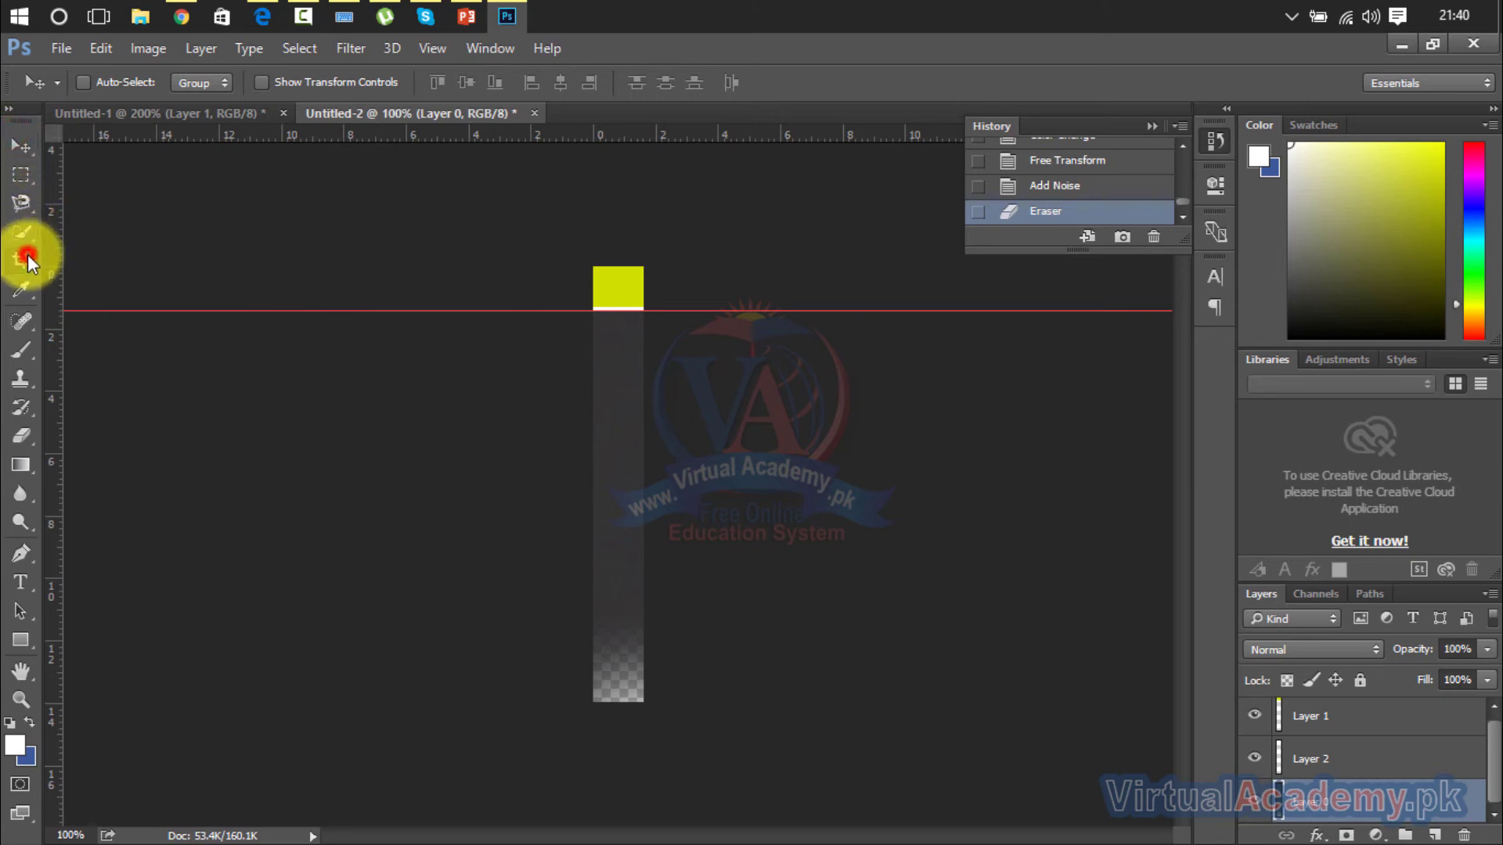
{"action": "left_click_drag", "start_coordinate": [641, 489], "coordinate": [631, 488]}
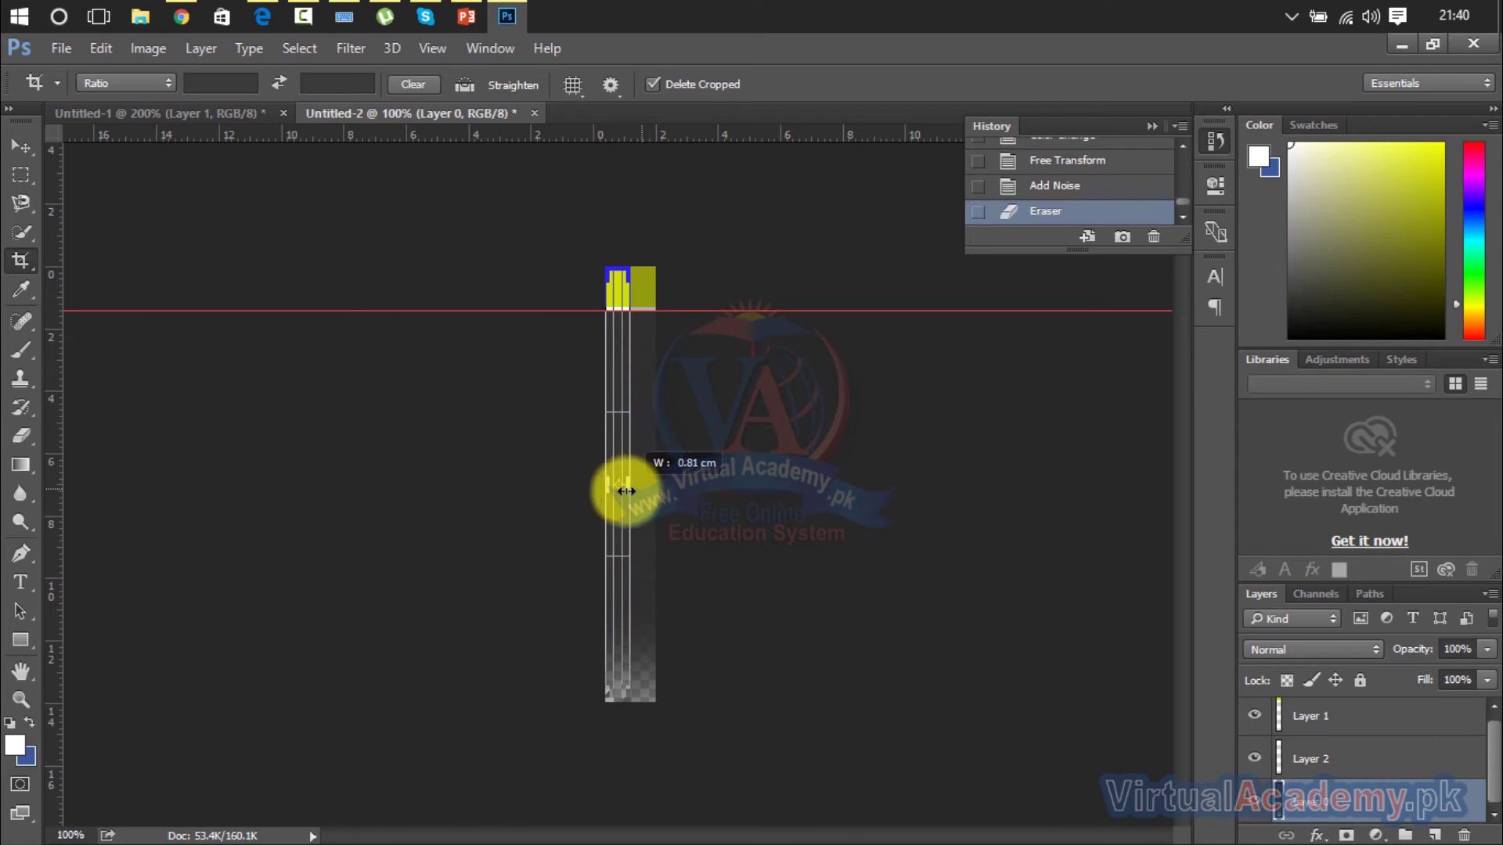
{"action": "left_click_drag", "start_coordinate": [627, 490], "coordinate": [619, 493]}
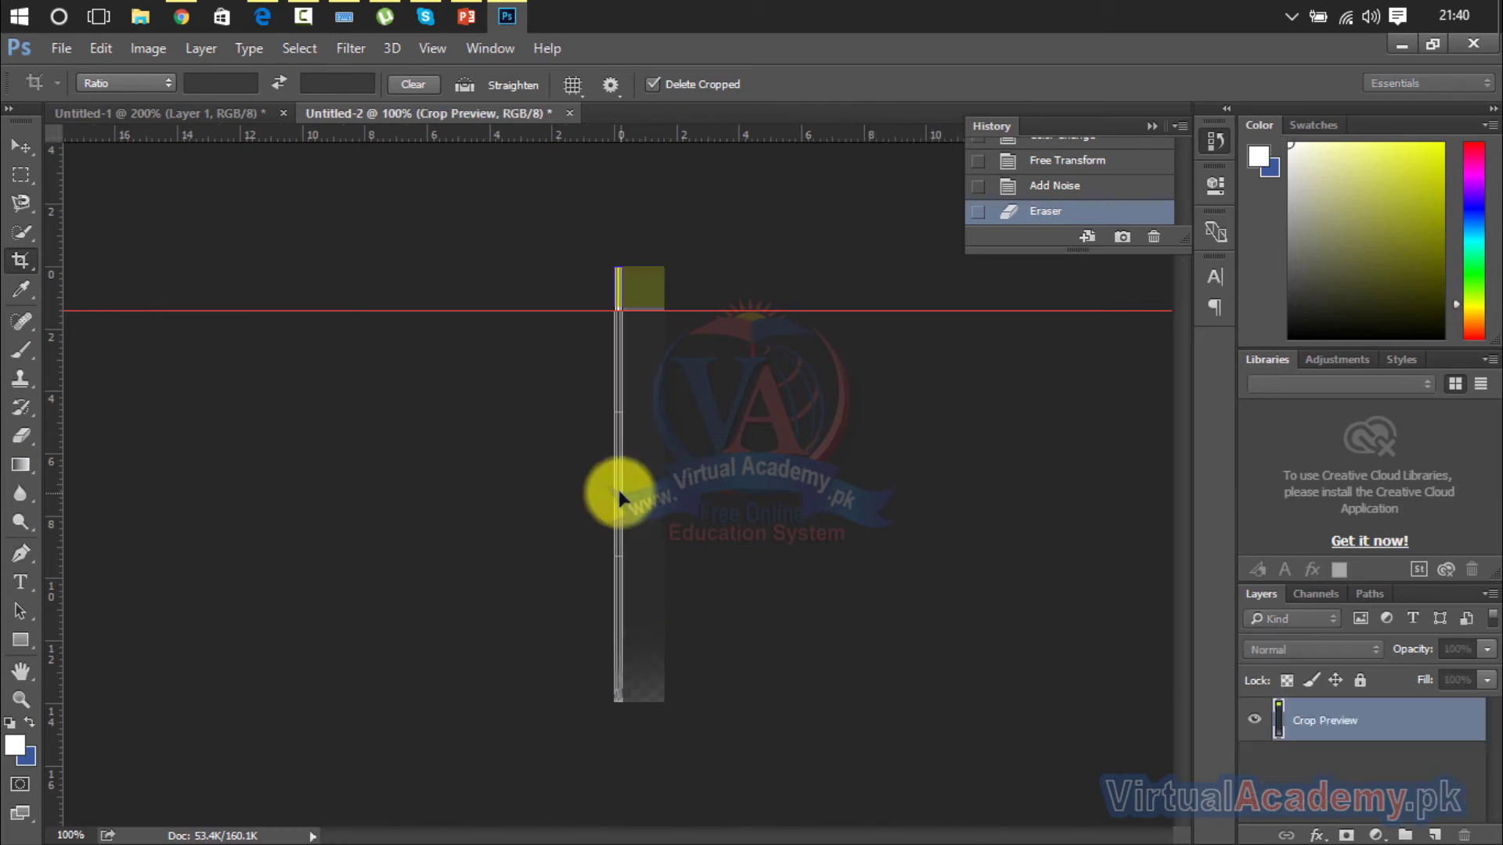
{"action": "left_click", "coordinate": [26, 161]}
{"action": "left_click", "coordinate": [656, 365]}
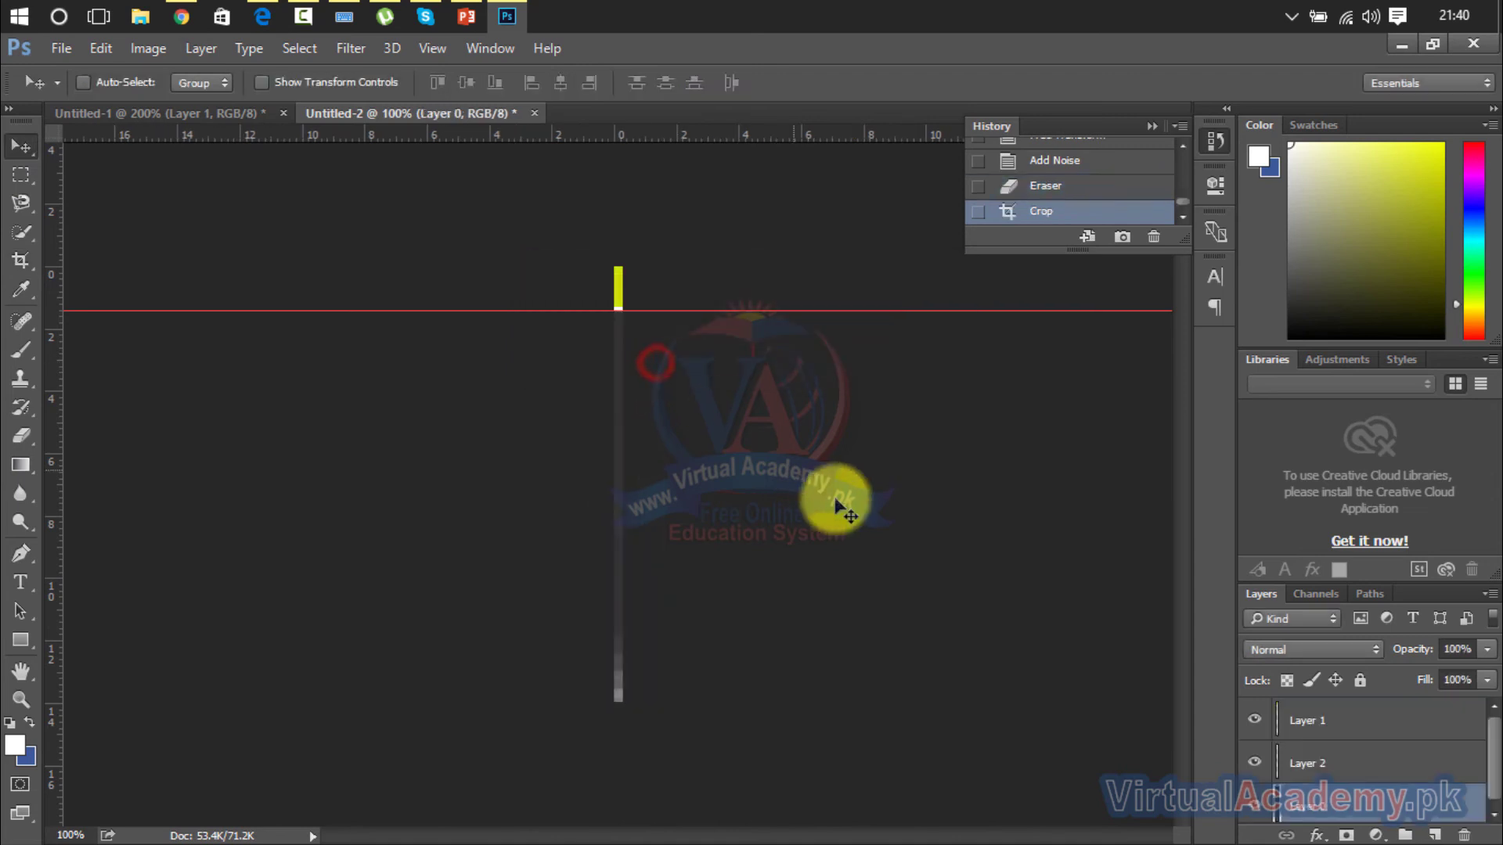
Quick-export the cropped strip as a PNG named background to the Desktop
{"action": "key", "text": "ctrl+plus"}
{"action": "key", "text": "ctrl+plus"}
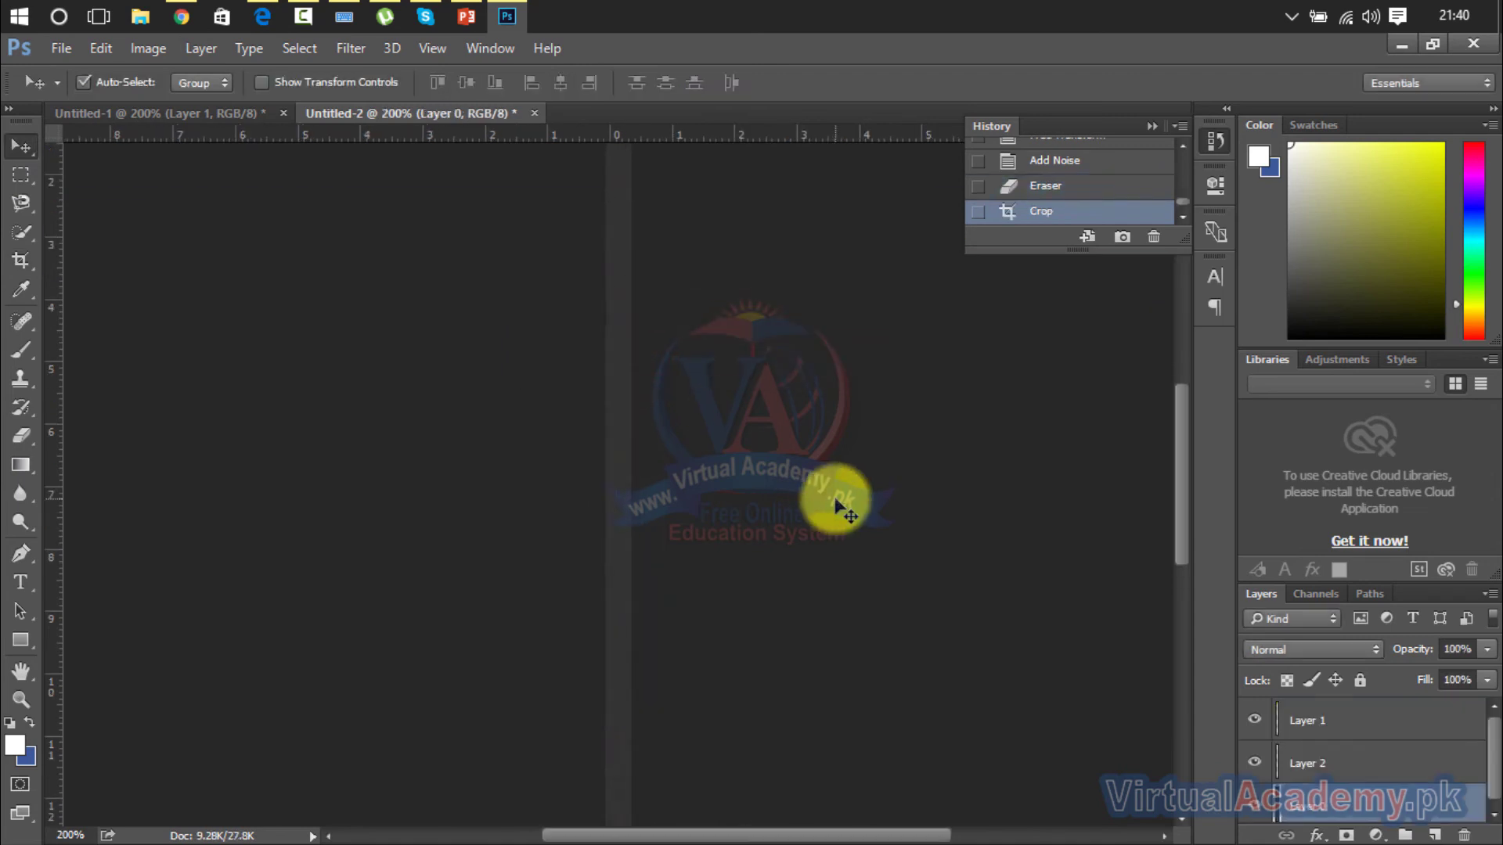
{"action": "left_click_drag", "start_coordinate": [1181, 449], "coordinate": [1174, 274]}
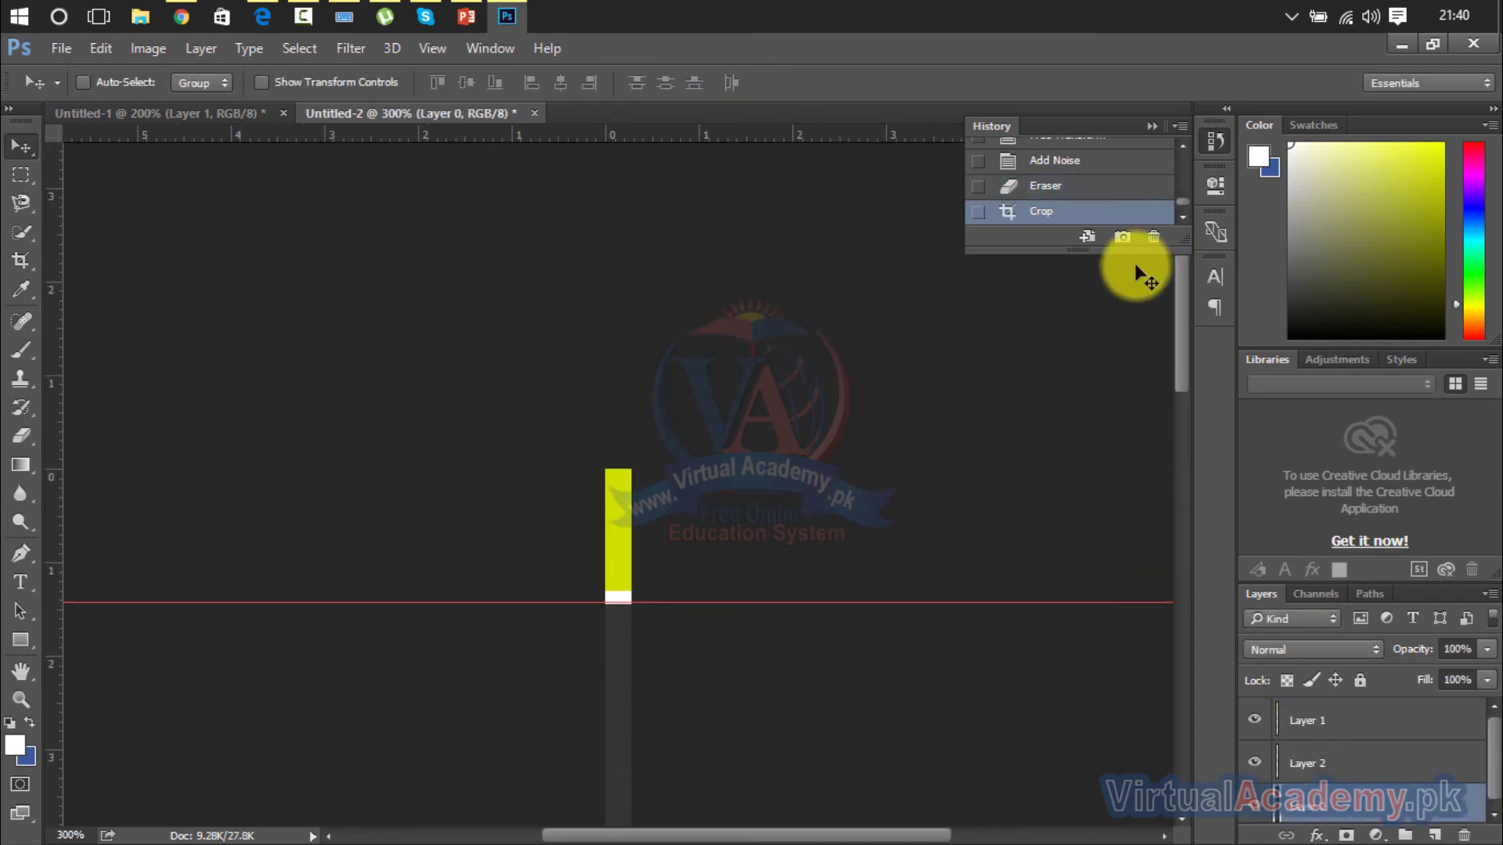
{"action": "left_click", "coordinate": [66, 48]}
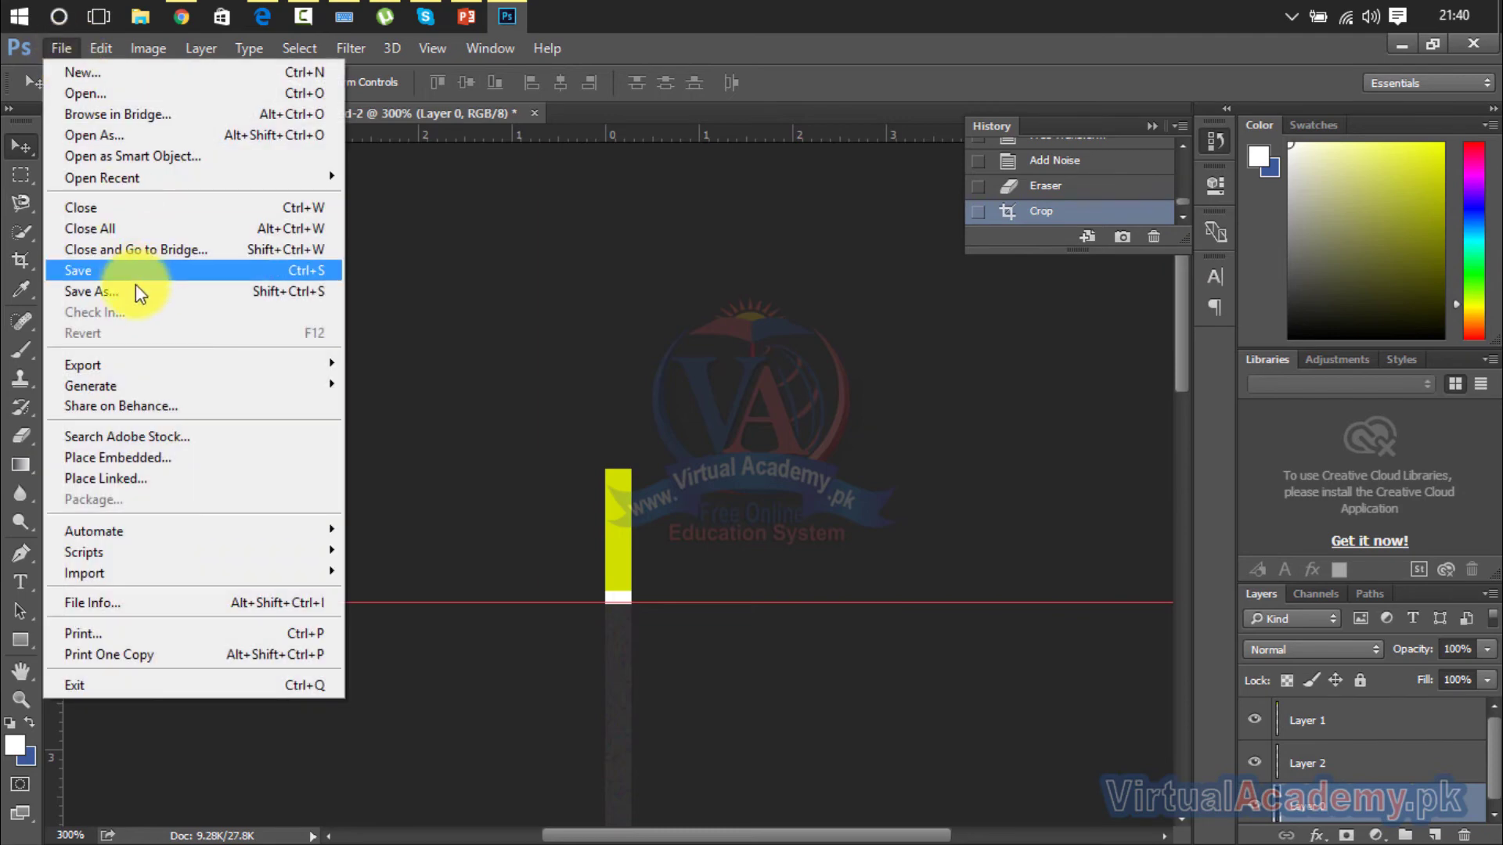
{"action": "mouse_move", "coordinate": [149, 366]}
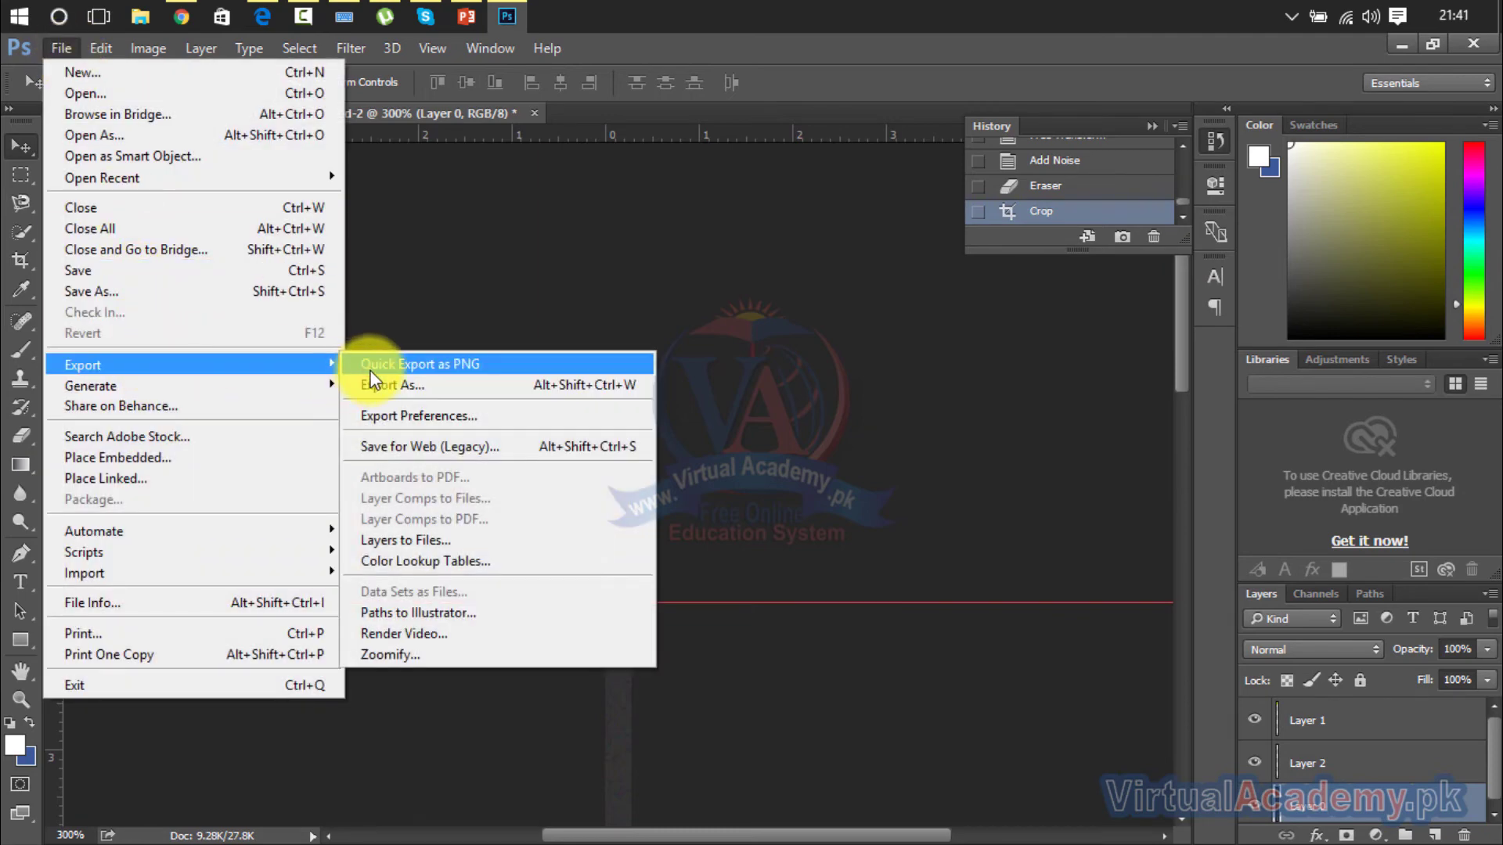
{"action": "left_click", "coordinate": [369, 367]}
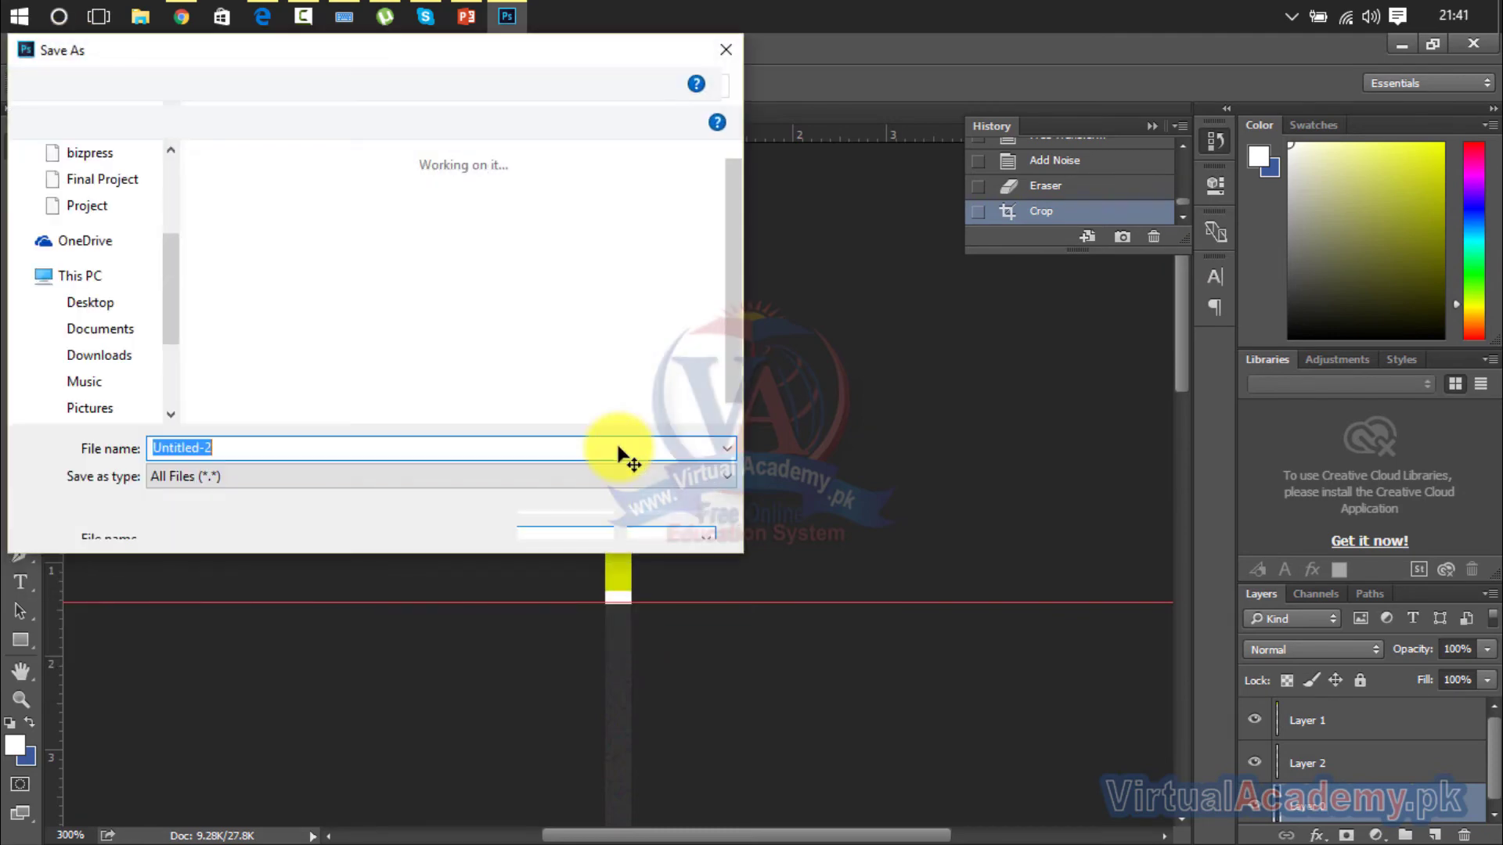
{"action": "left_click", "coordinate": [166, 296]}
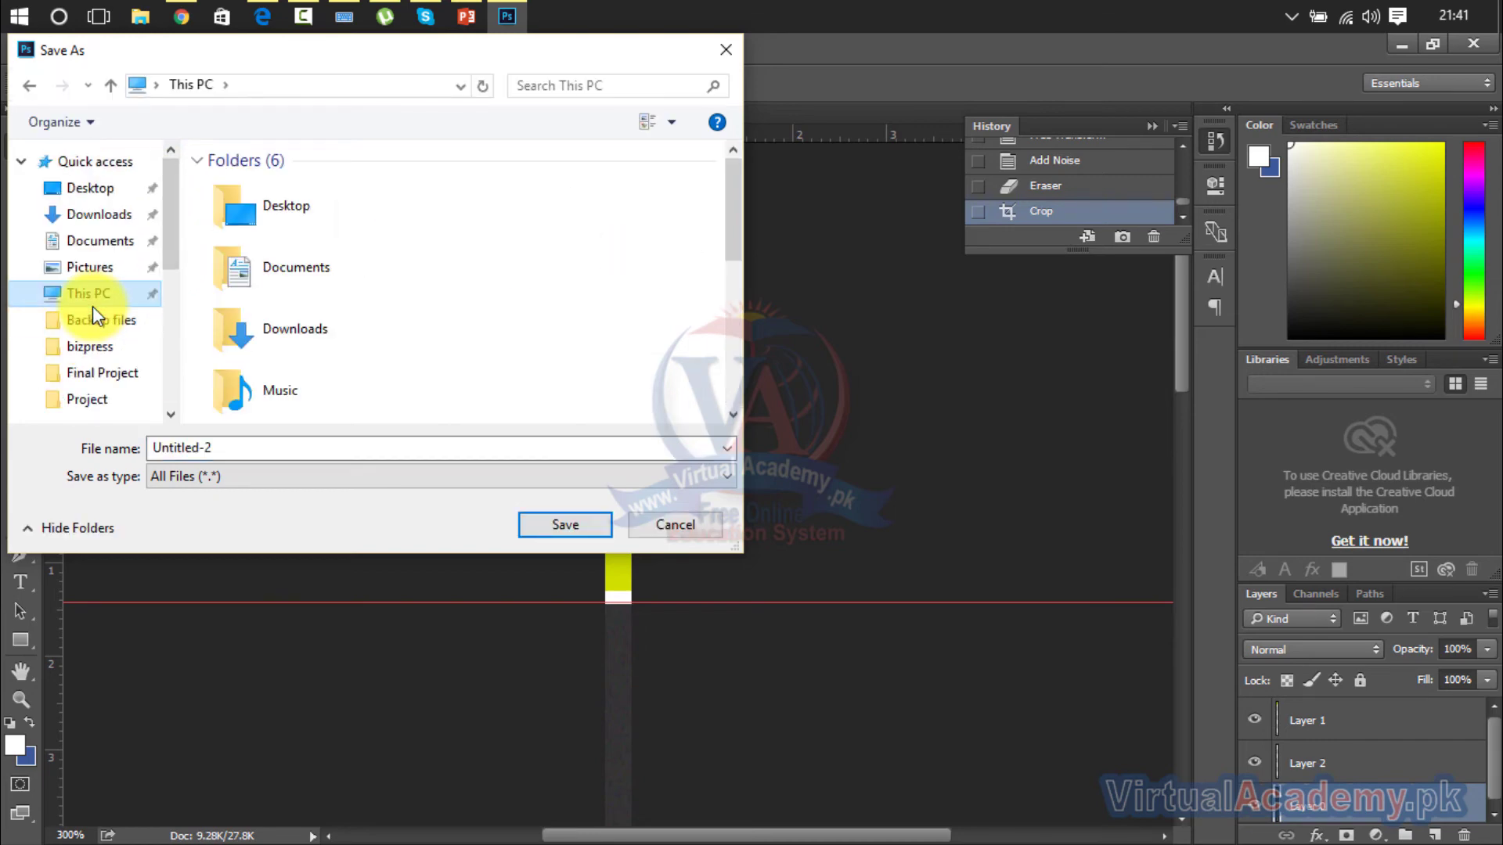
{"action": "left_click", "coordinate": [99, 189]}
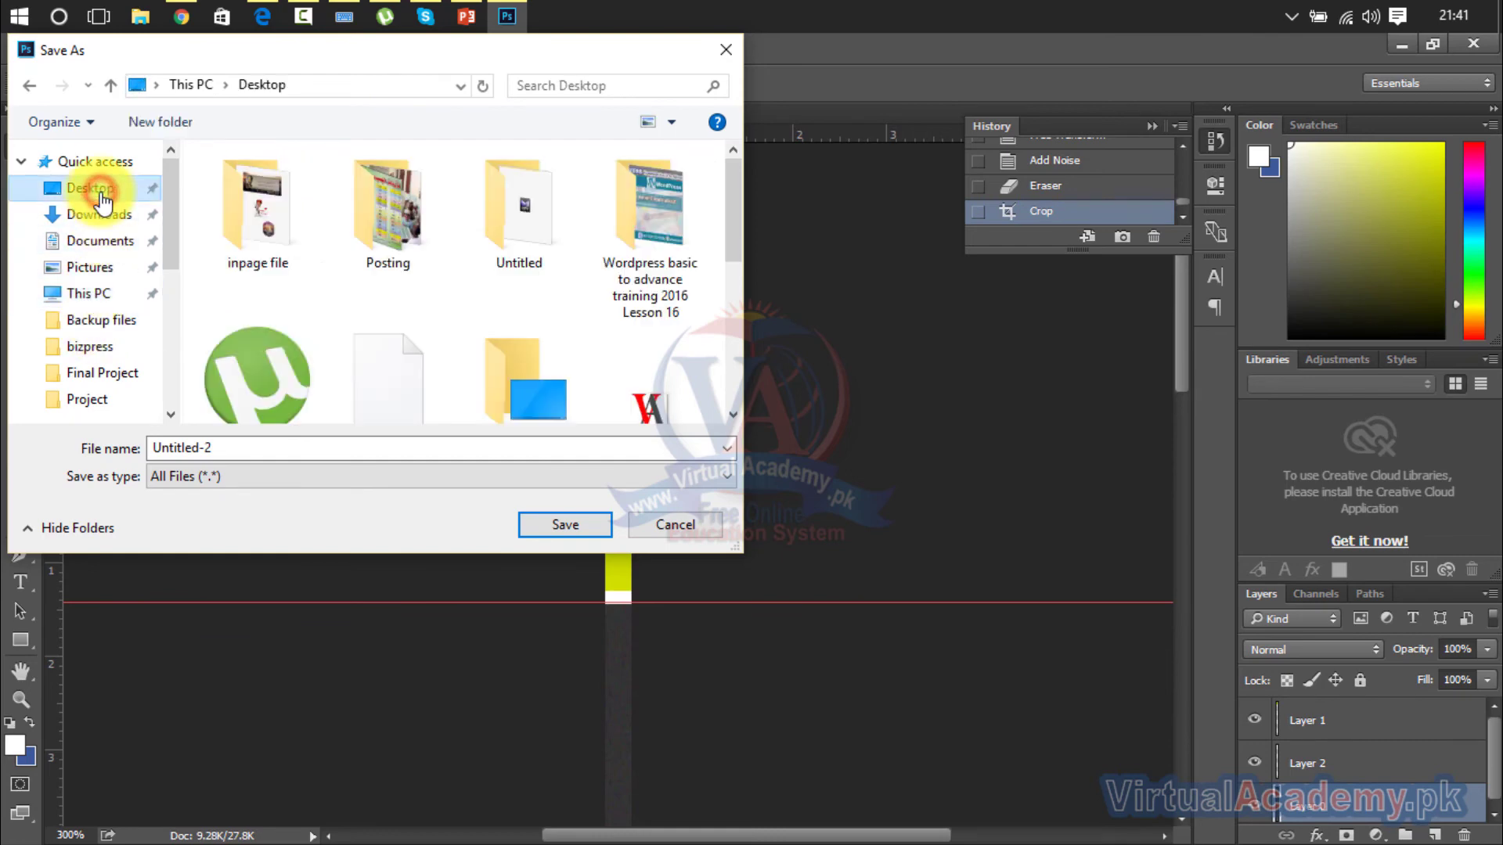
{"action": "double_click", "coordinate": [292, 455]}
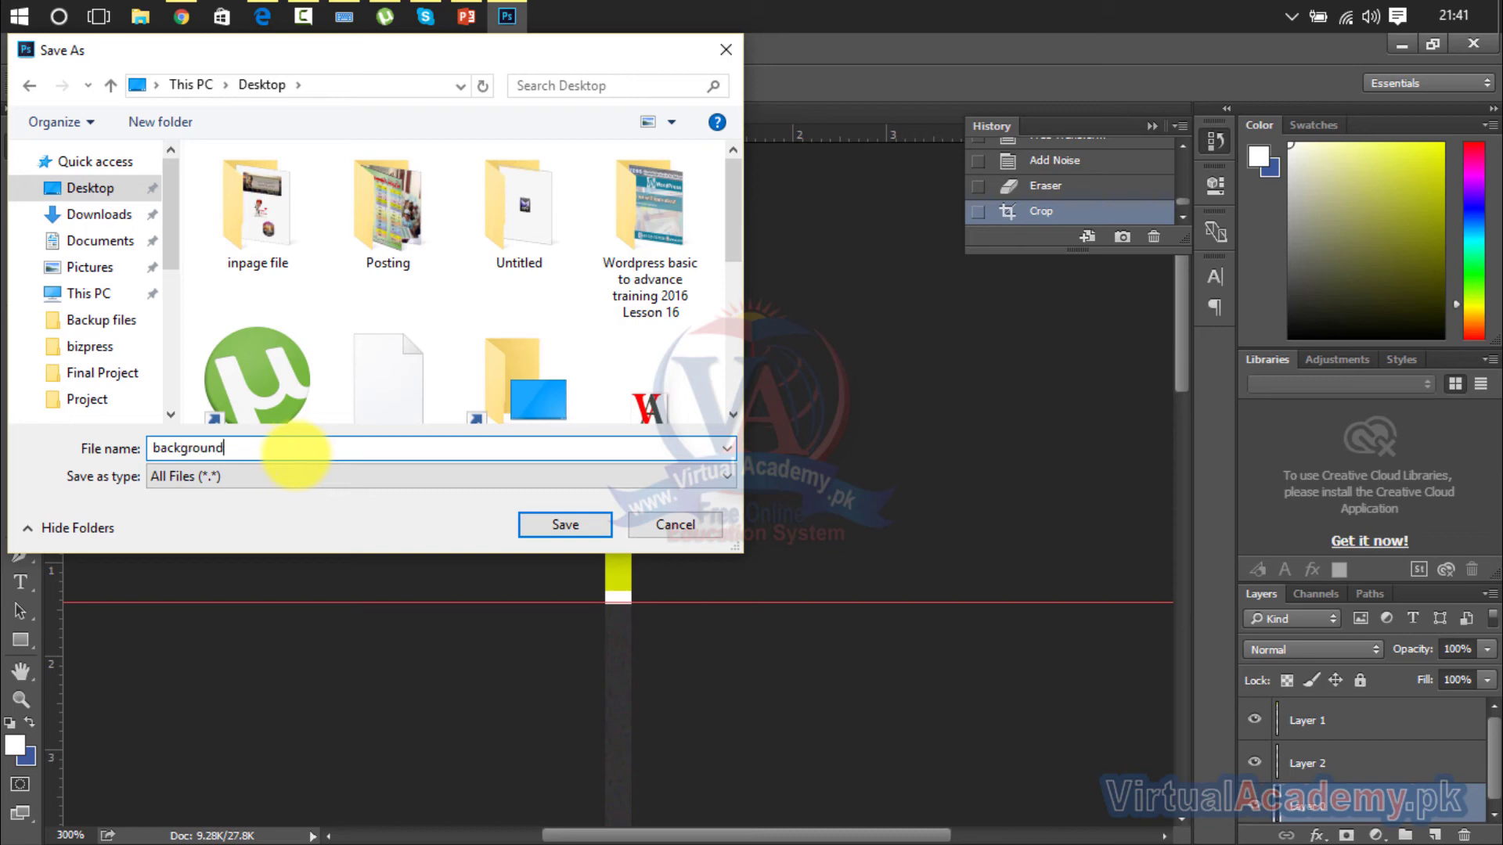
{"action": "left_click", "coordinate": [565, 525]}
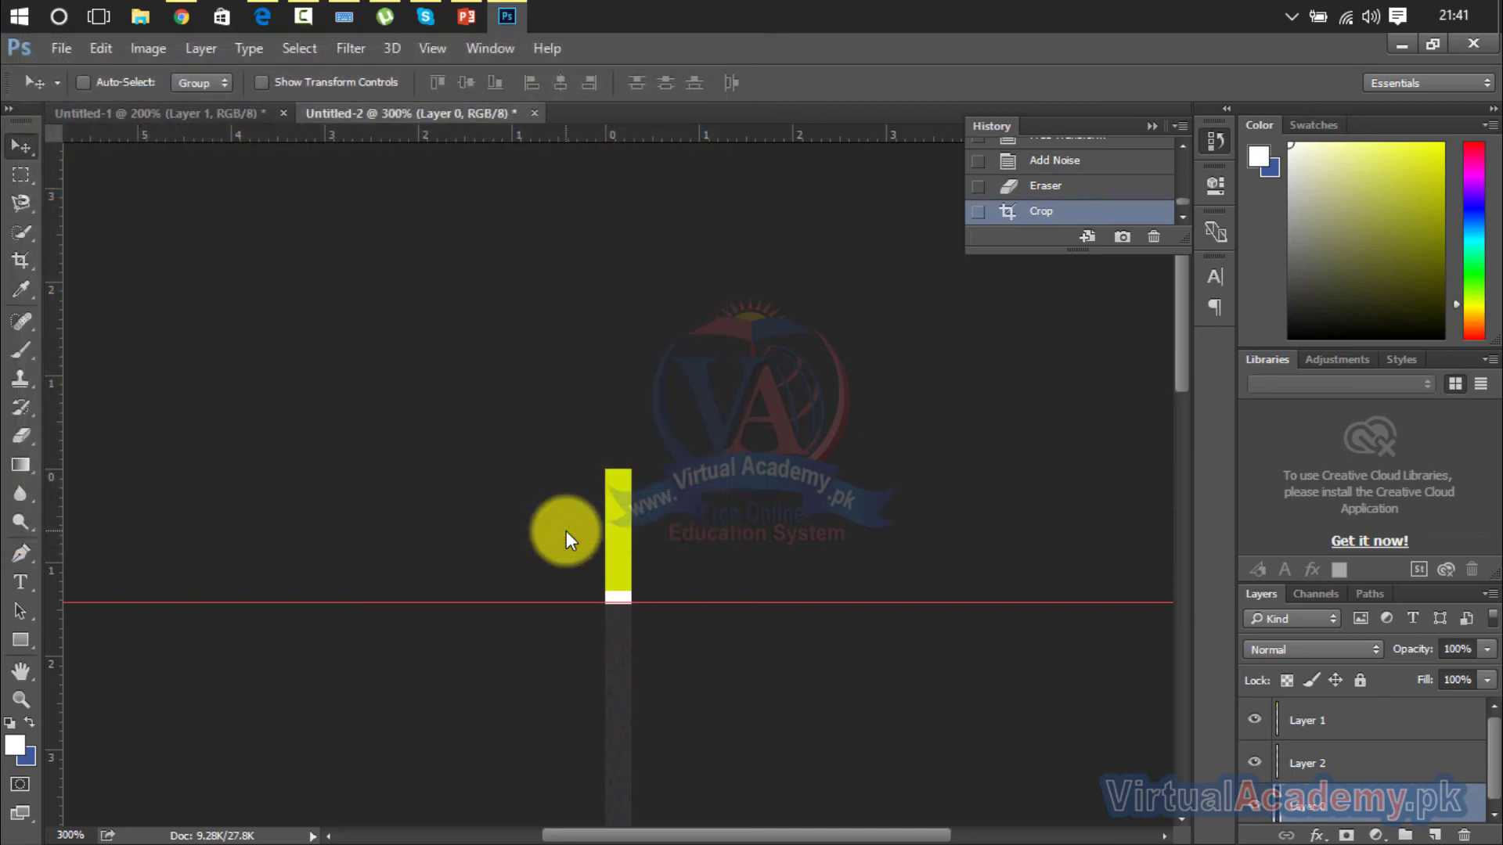
Switch to Chrome and open the WordPress site's dashboard in a new tab
{"action": "left_click", "coordinate": [140, 16]}
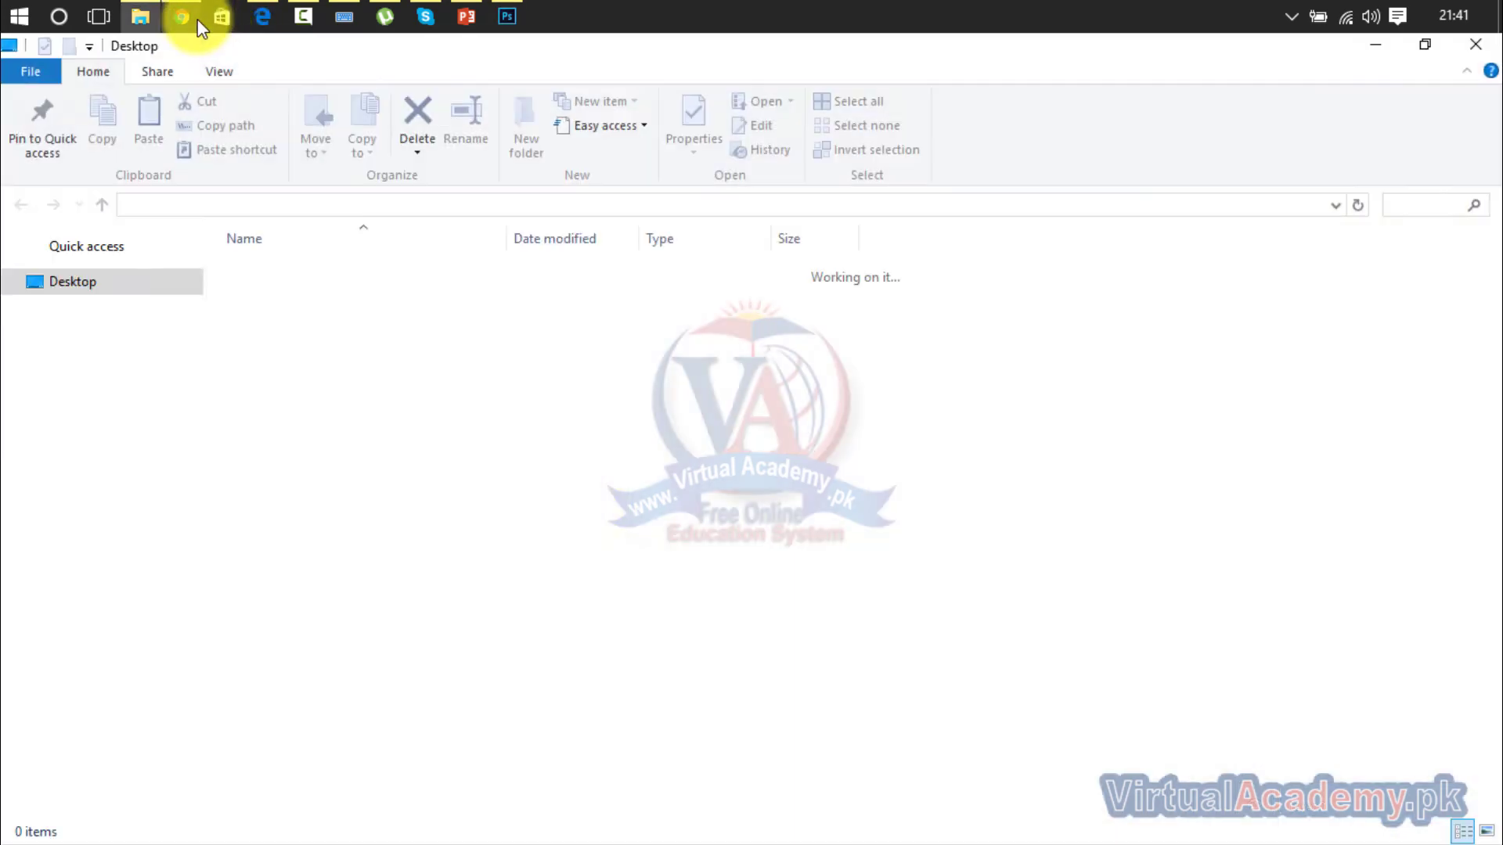
{"action": "left_click", "coordinate": [1476, 44]}
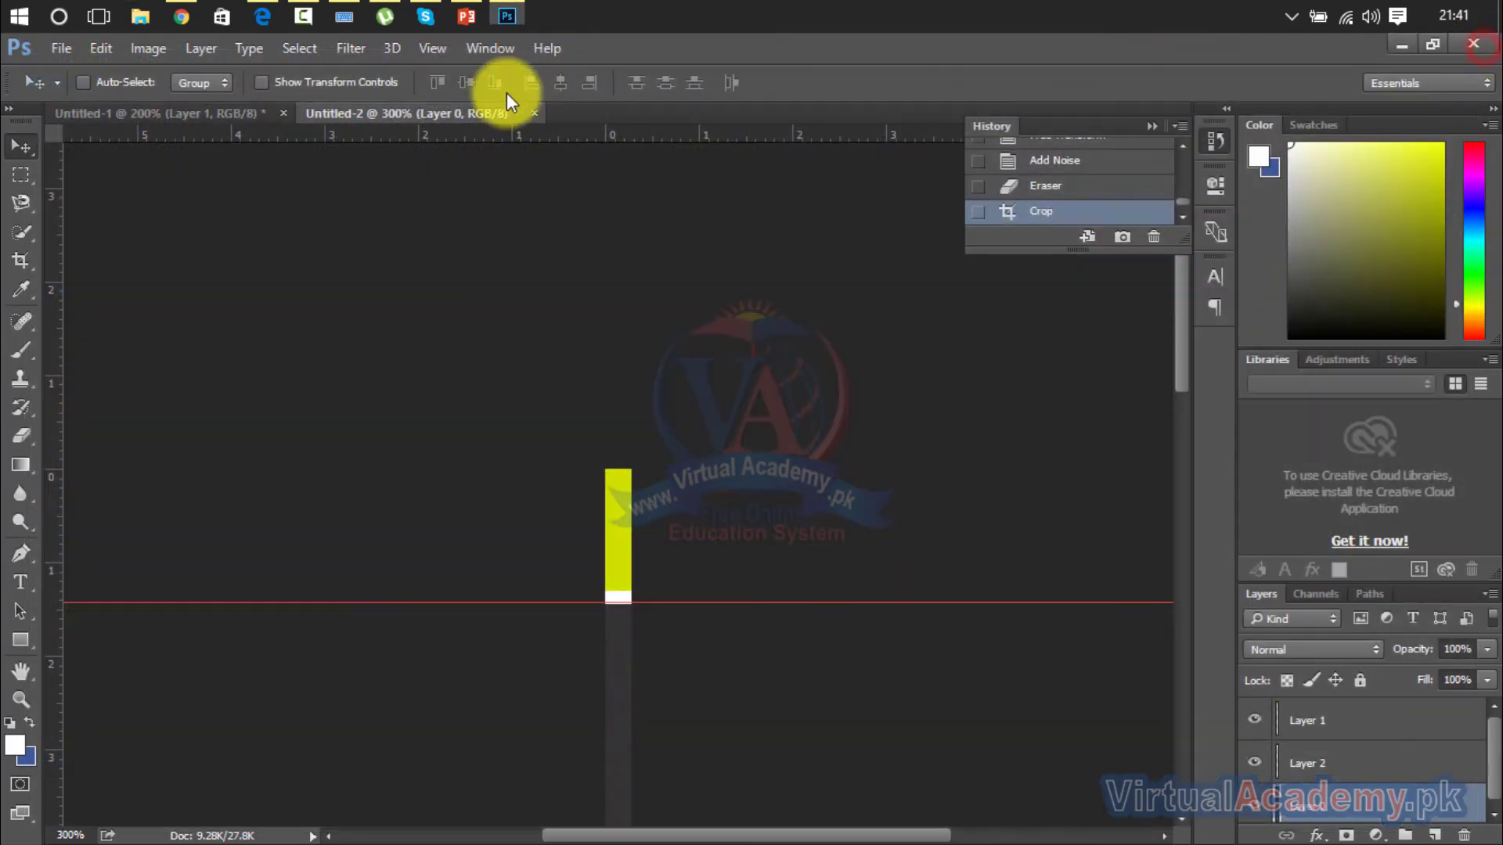
{"action": "left_click", "coordinate": [185, 19]}
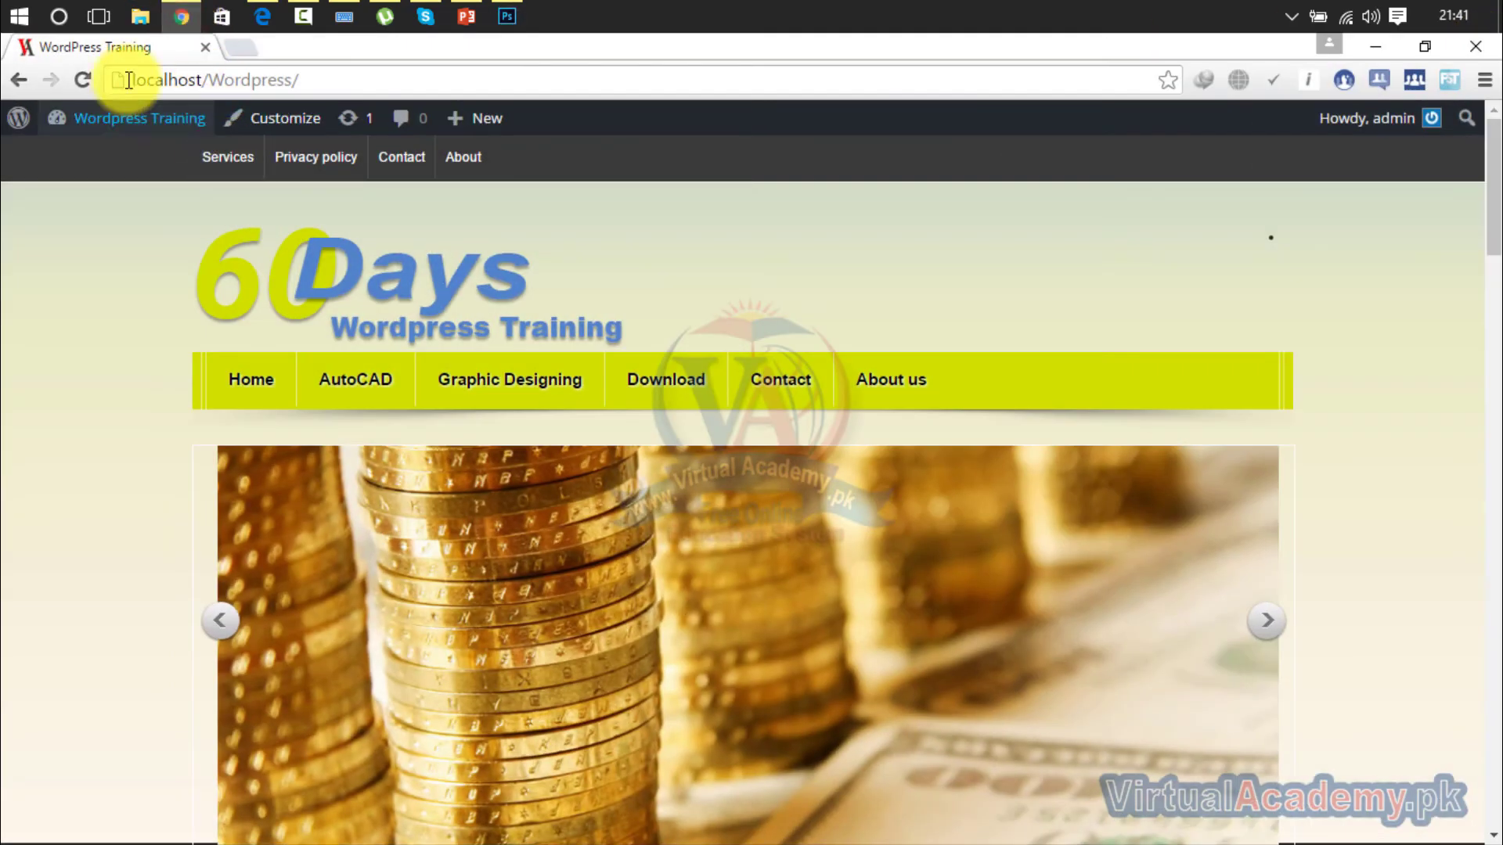
{"action": "mouse_move", "coordinate": [113, 137]}
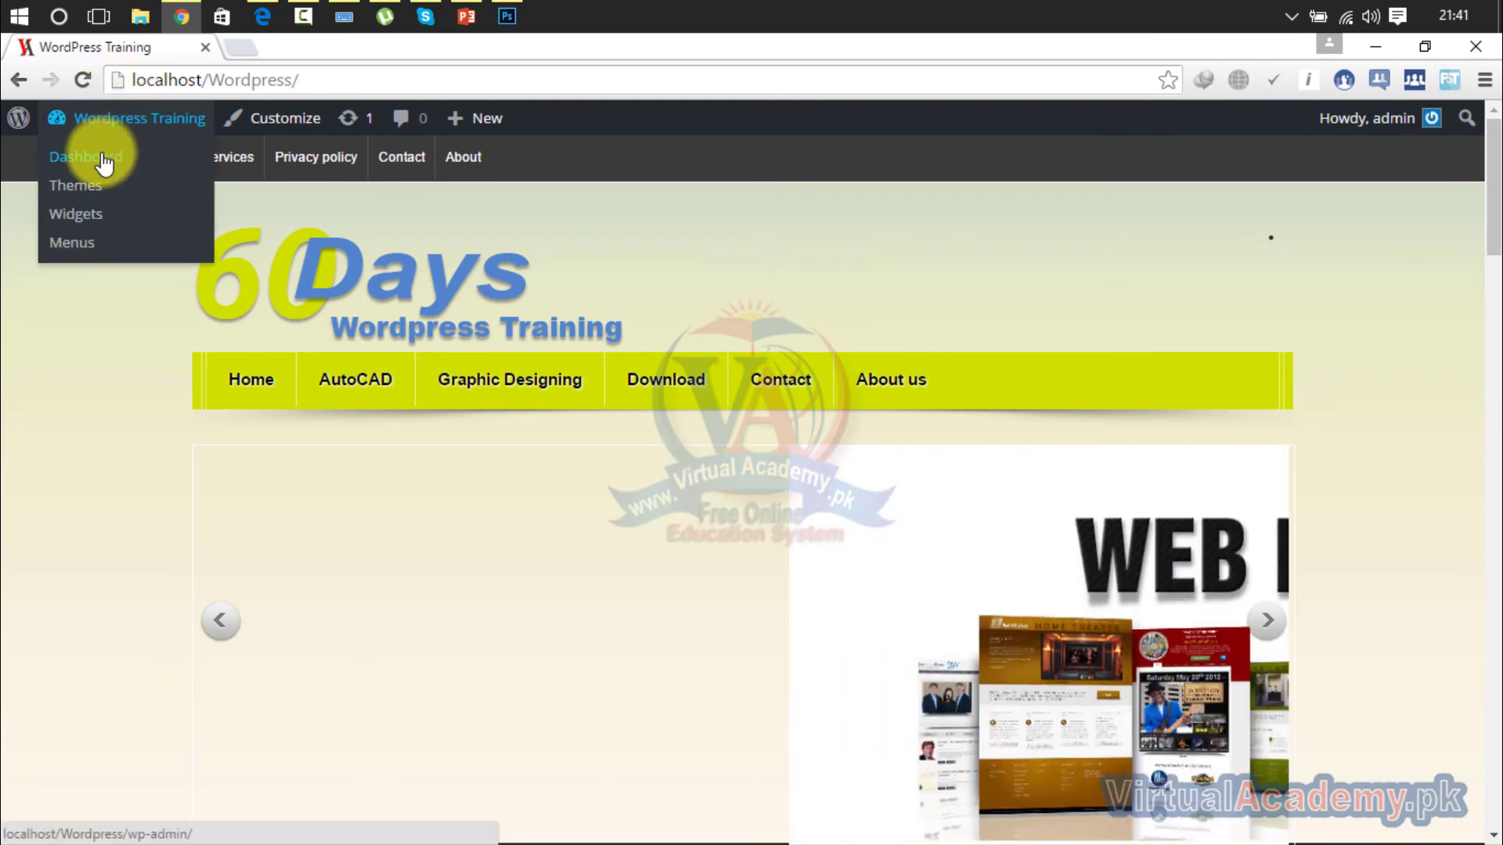
{"action": "right_click", "coordinate": [104, 163]}
{"action": "left_click", "coordinate": [129, 166]}
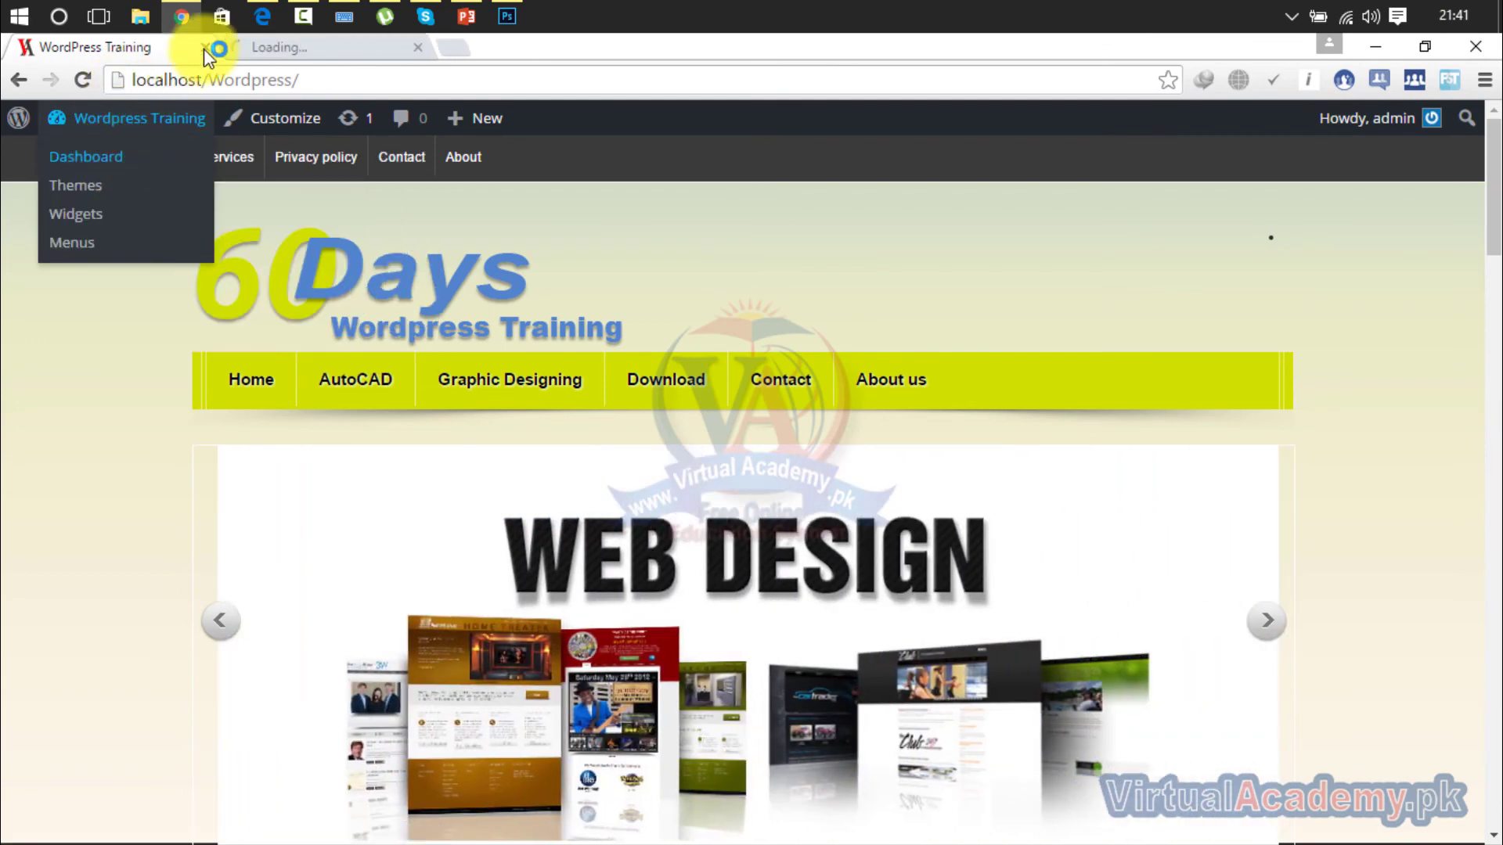
{"action": "left_click", "coordinate": [244, 46]}
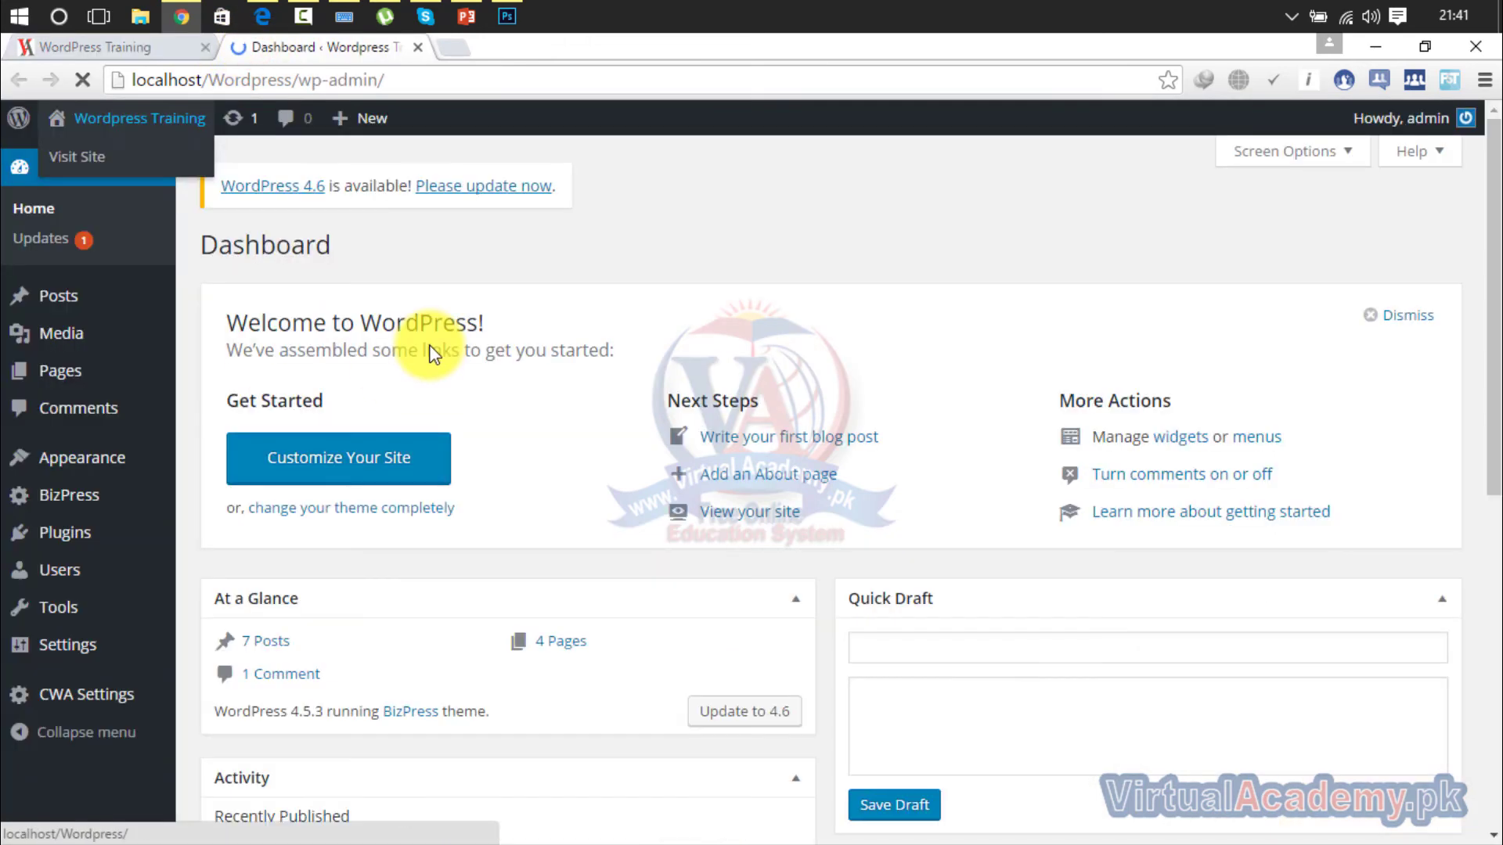
Upload background.png from the Desktop to the media library through the theme's Background Image customization
{"action": "mouse_move", "coordinate": [125, 458]}
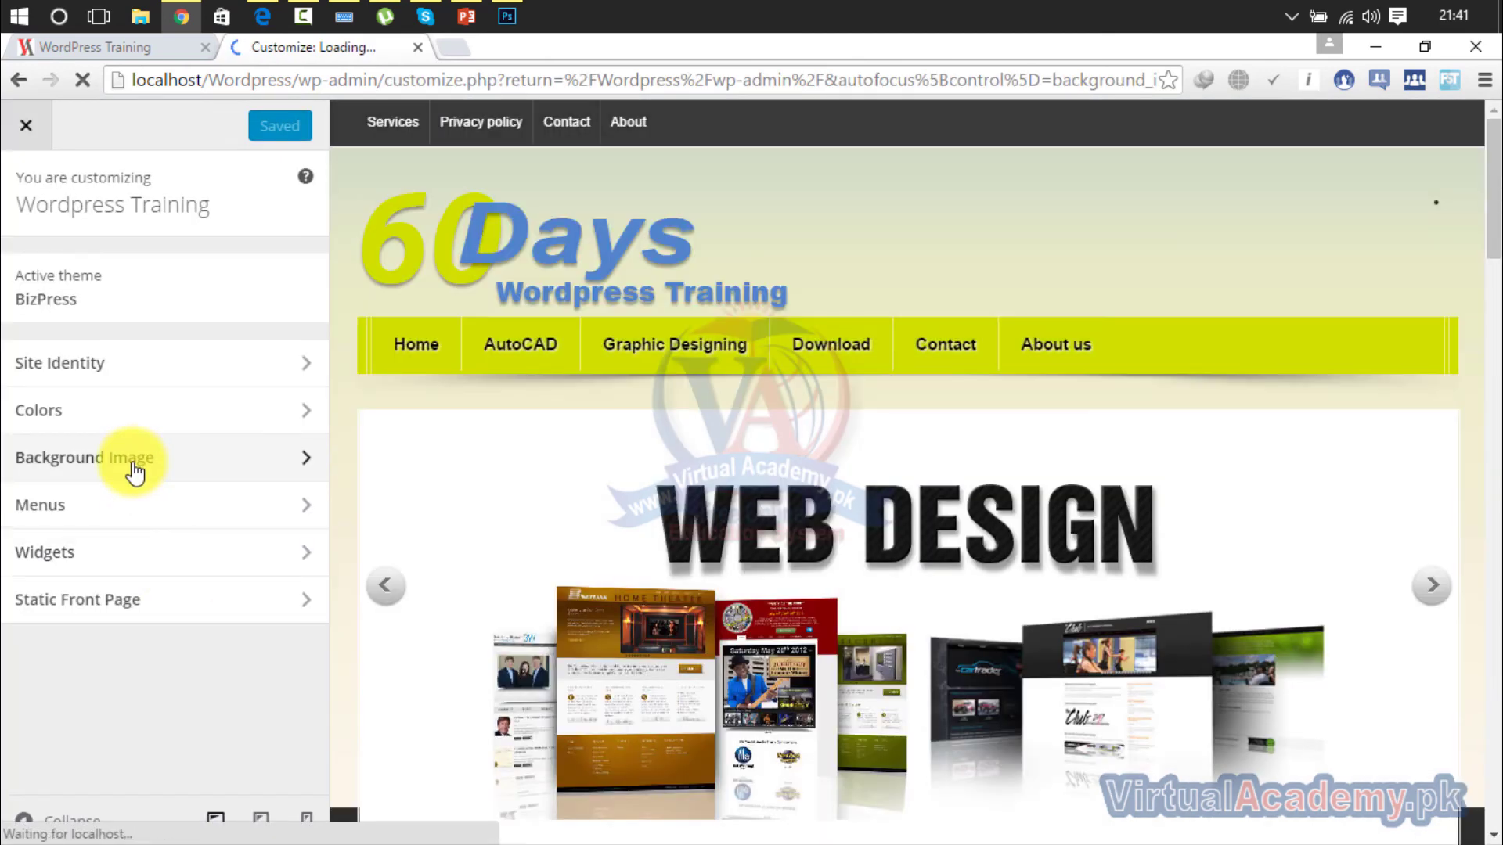
{"action": "left_click", "coordinate": [215, 472]}
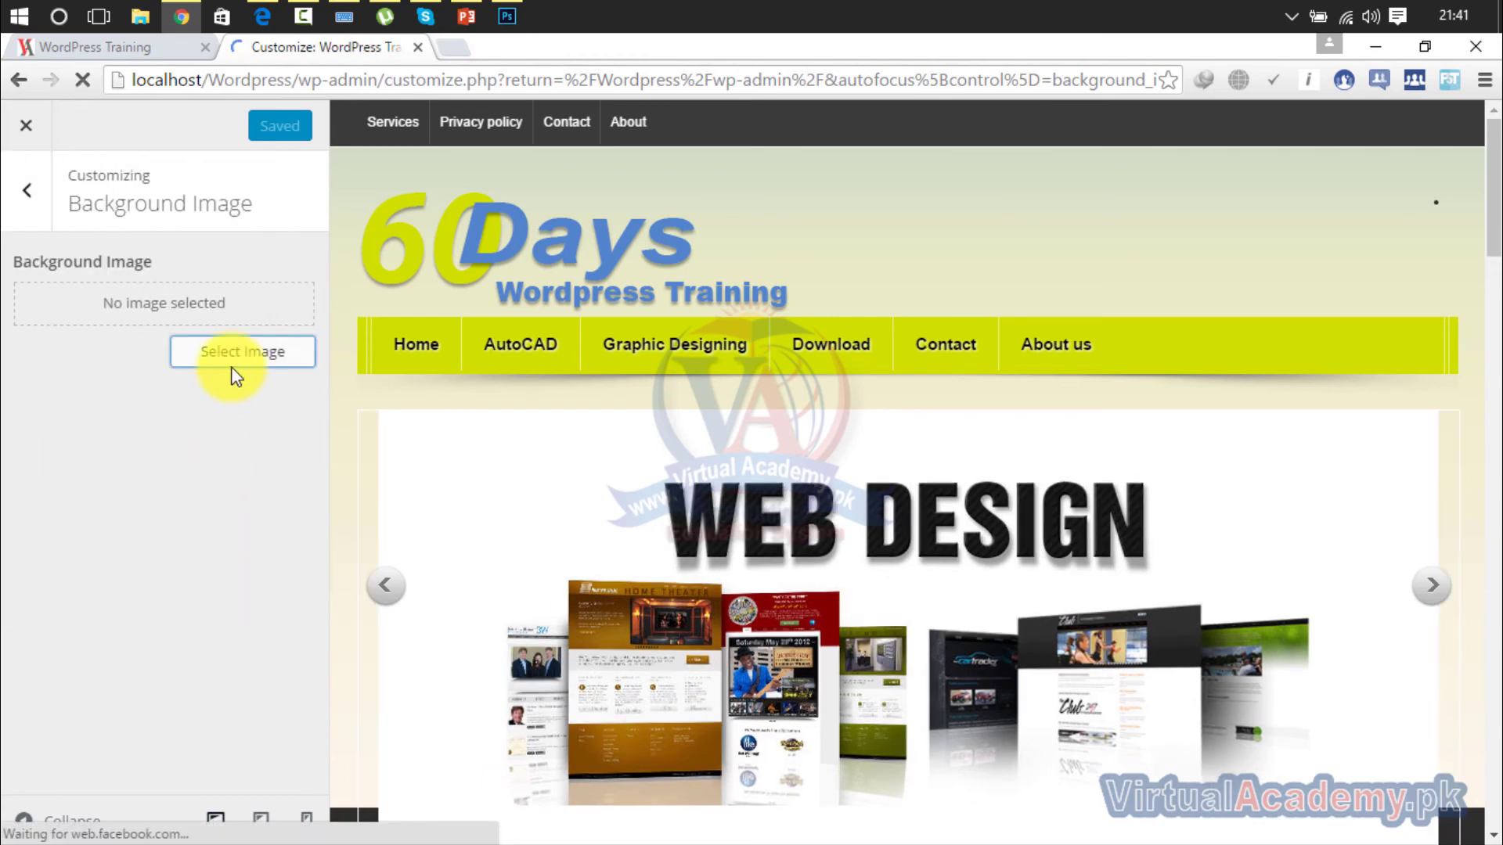
{"action": "left_click", "coordinate": [227, 354]}
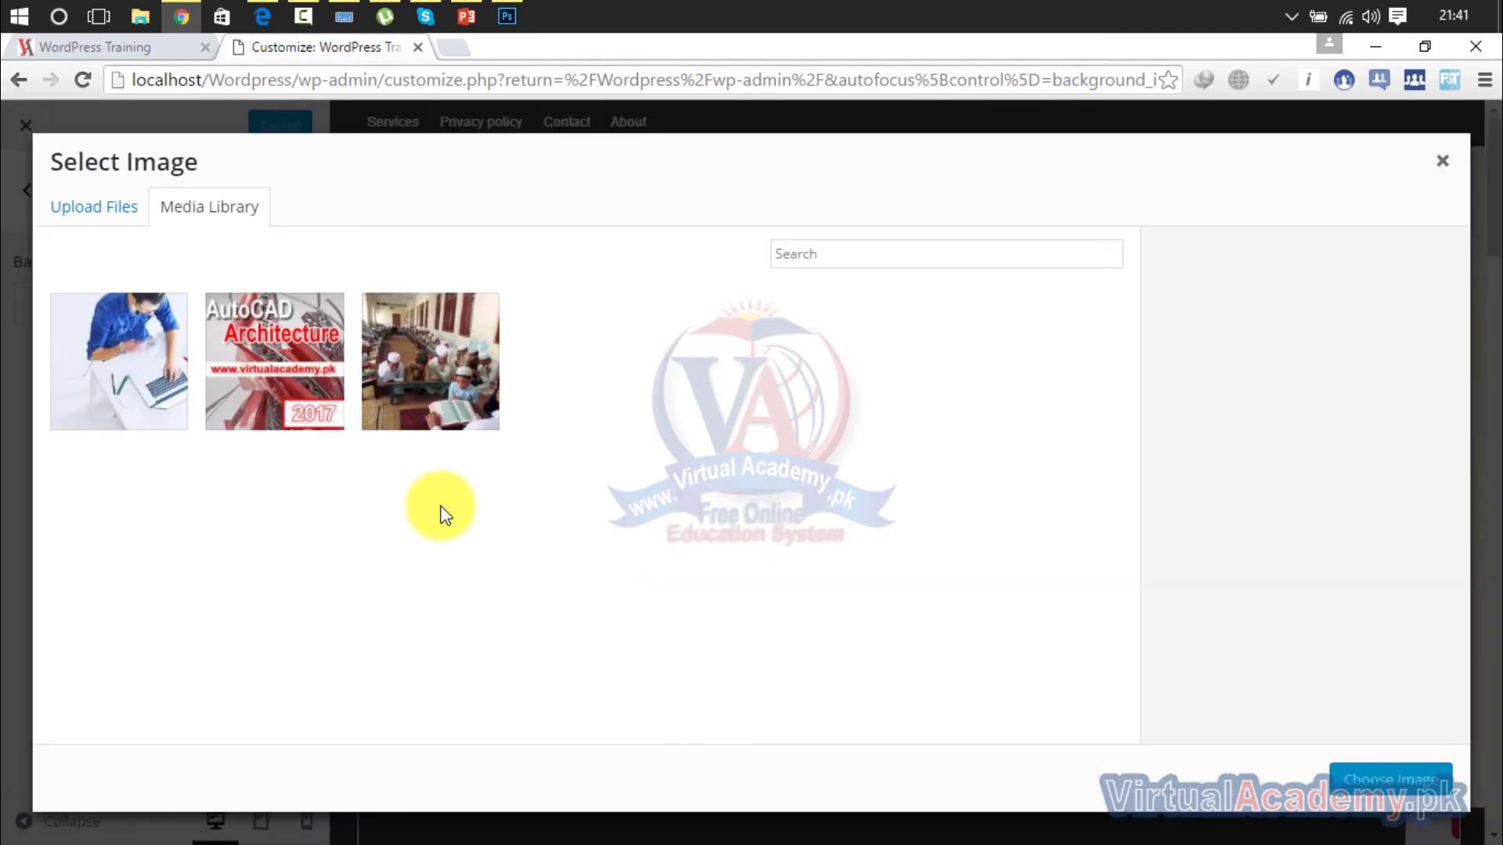
{"action": "left_click", "coordinate": [119, 213]}
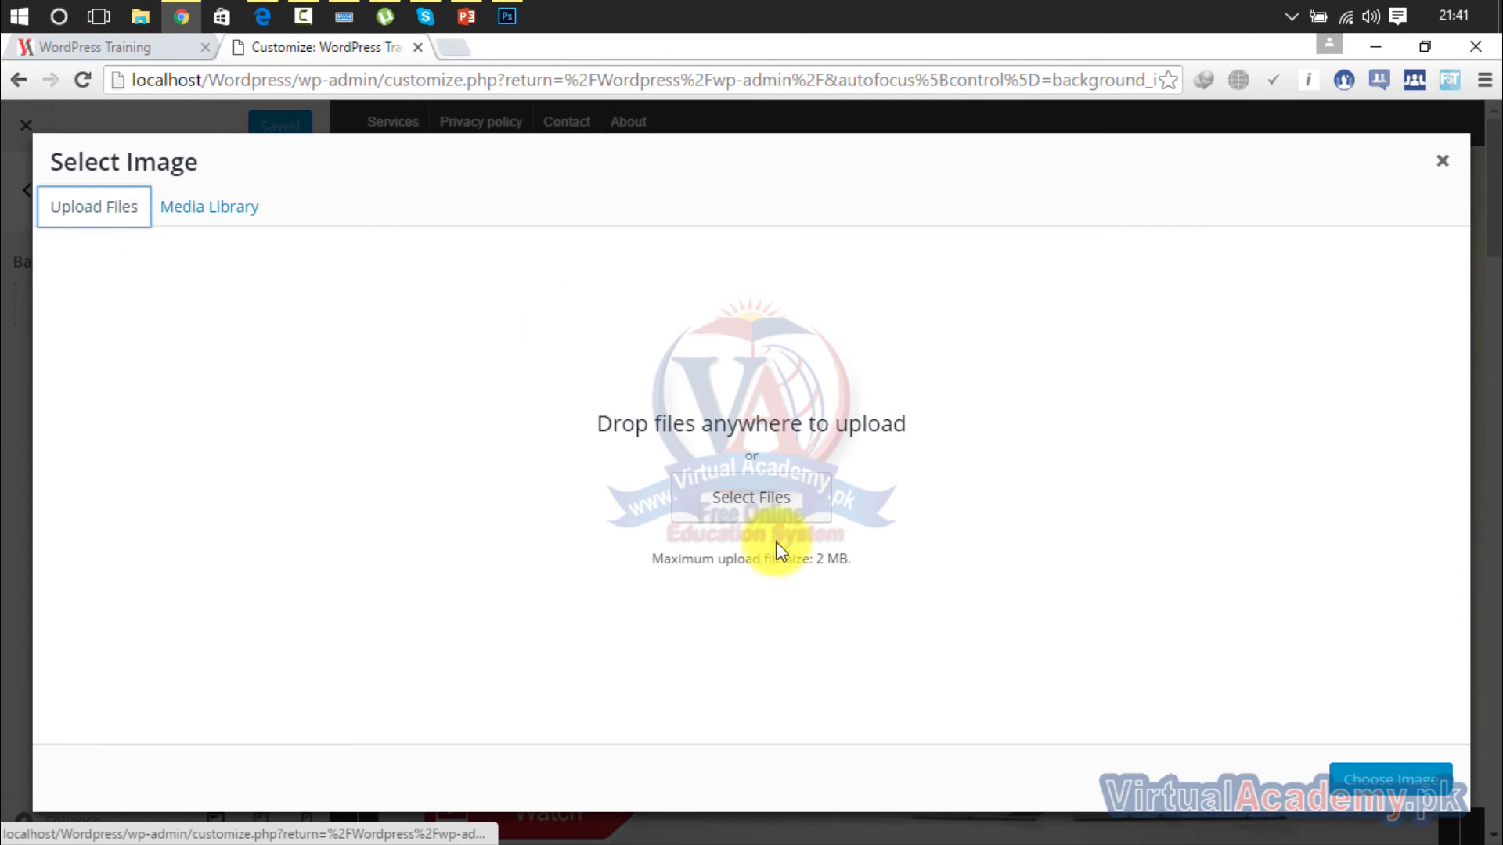
{"action": "left_click", "coordinate": [775, 502]}
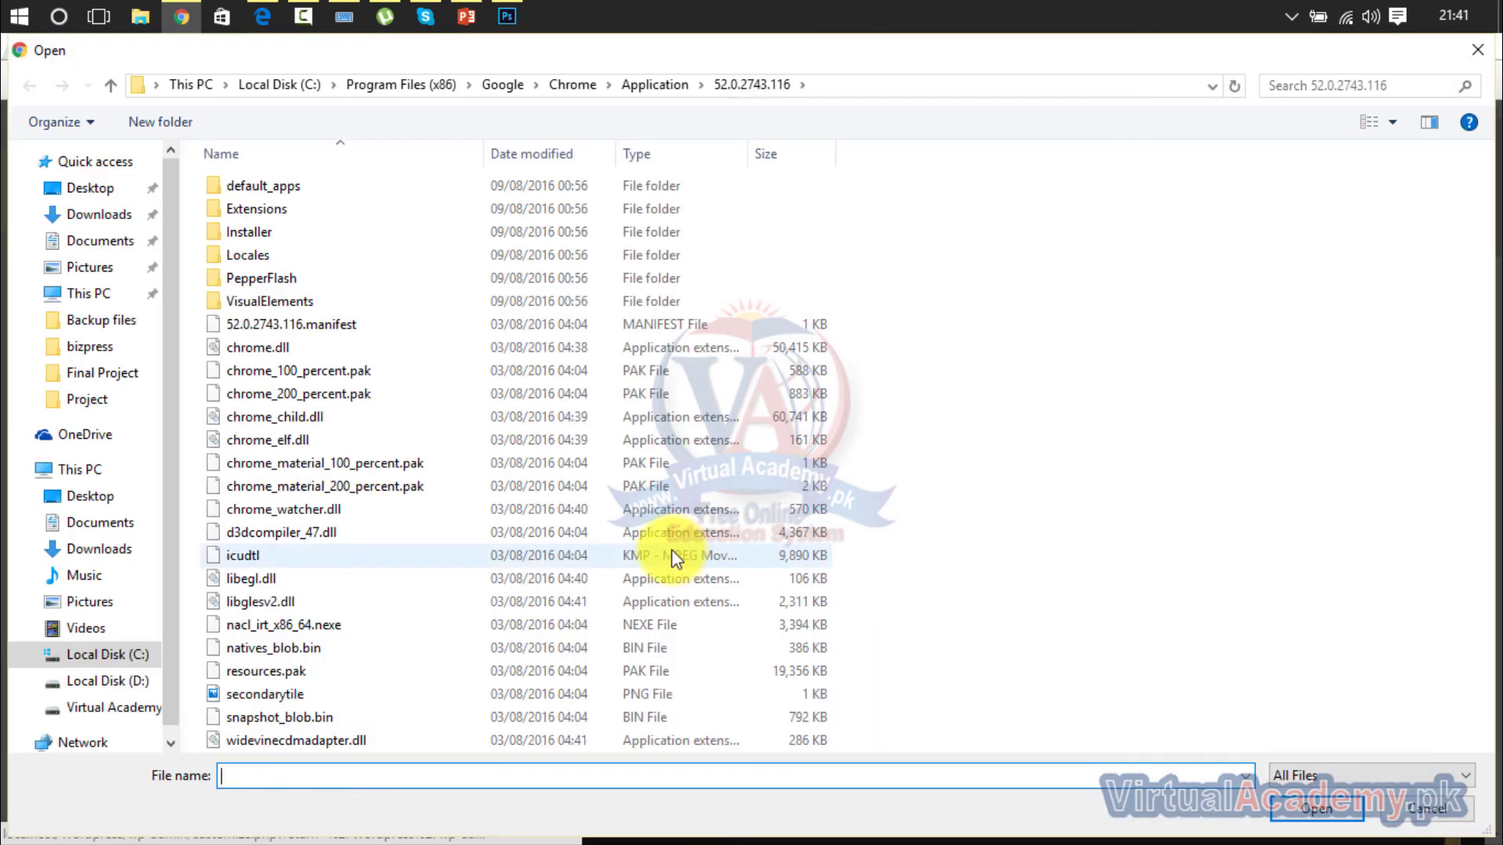
{"action": "left_click", "coordinate": [102, 194]}
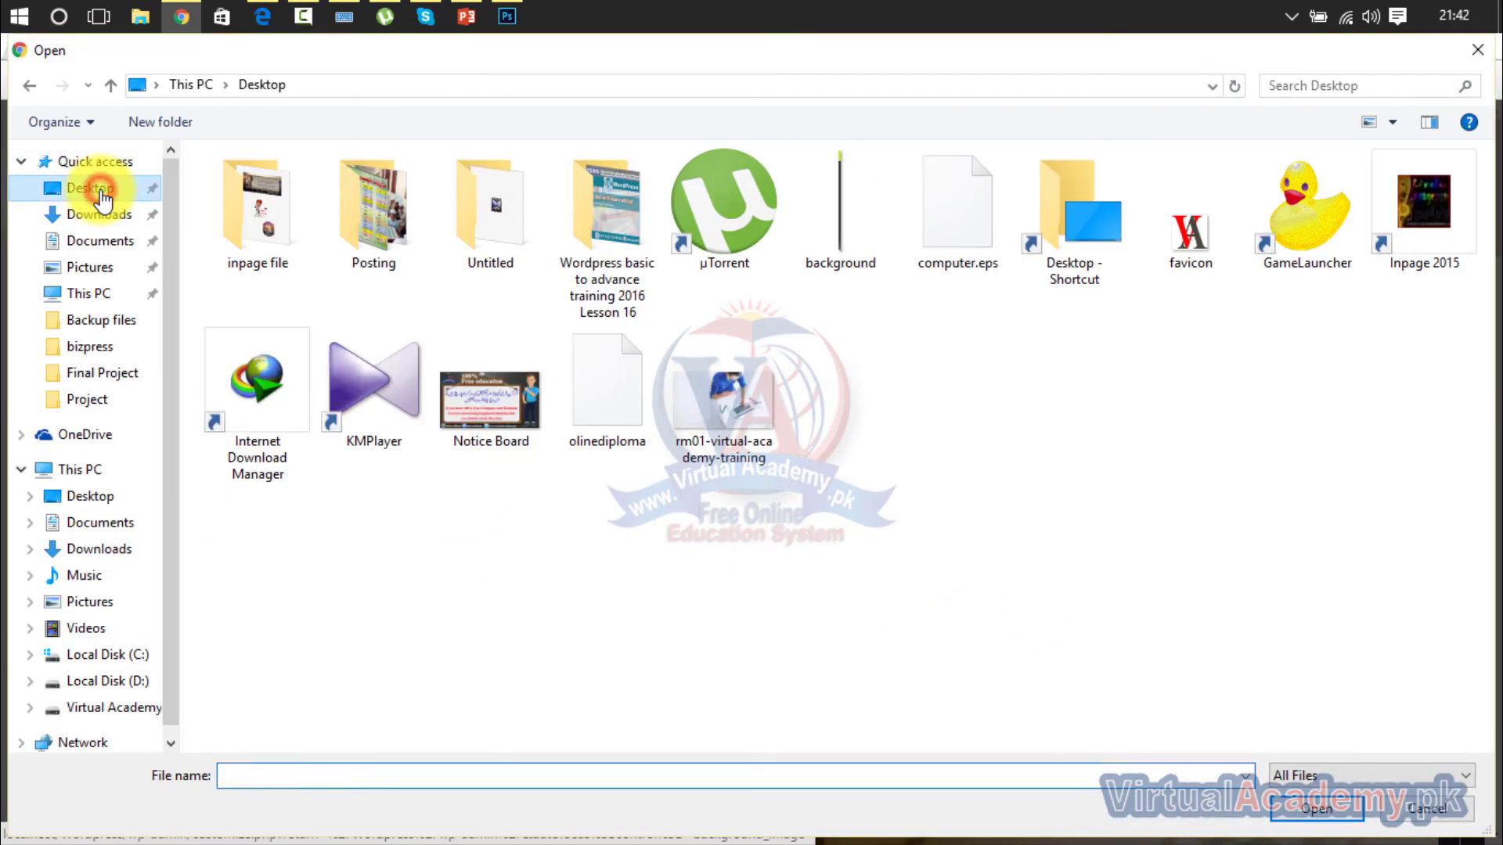
{"action": "double_click", "coordinate": [857, 233]}
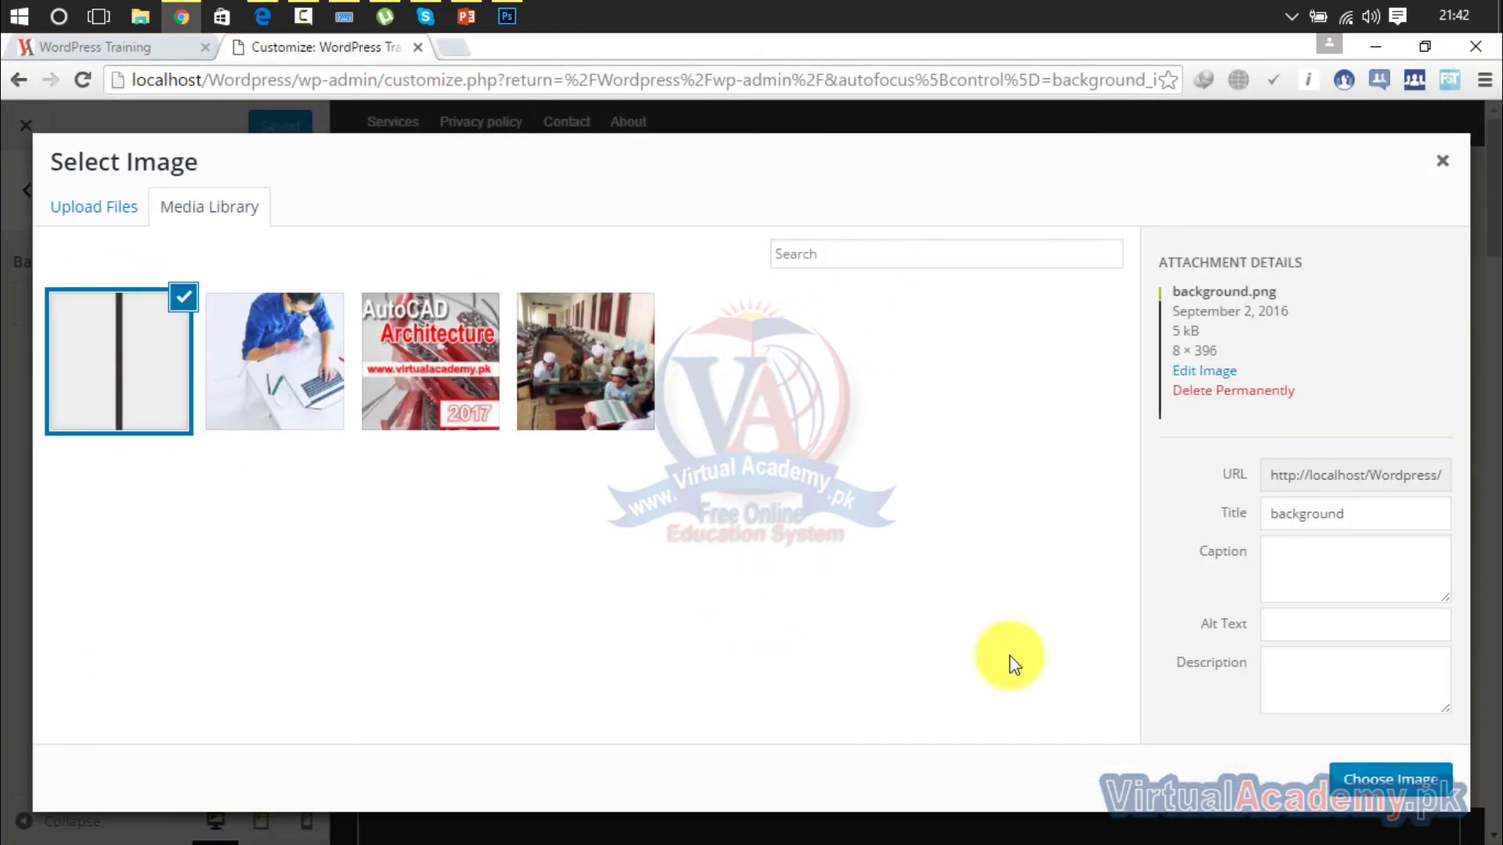
Choose the uploaded background.png as the site's background image and set its repeat to Tile Horizontally
{"action": "left_click", "coordinate": [1390, 781]}
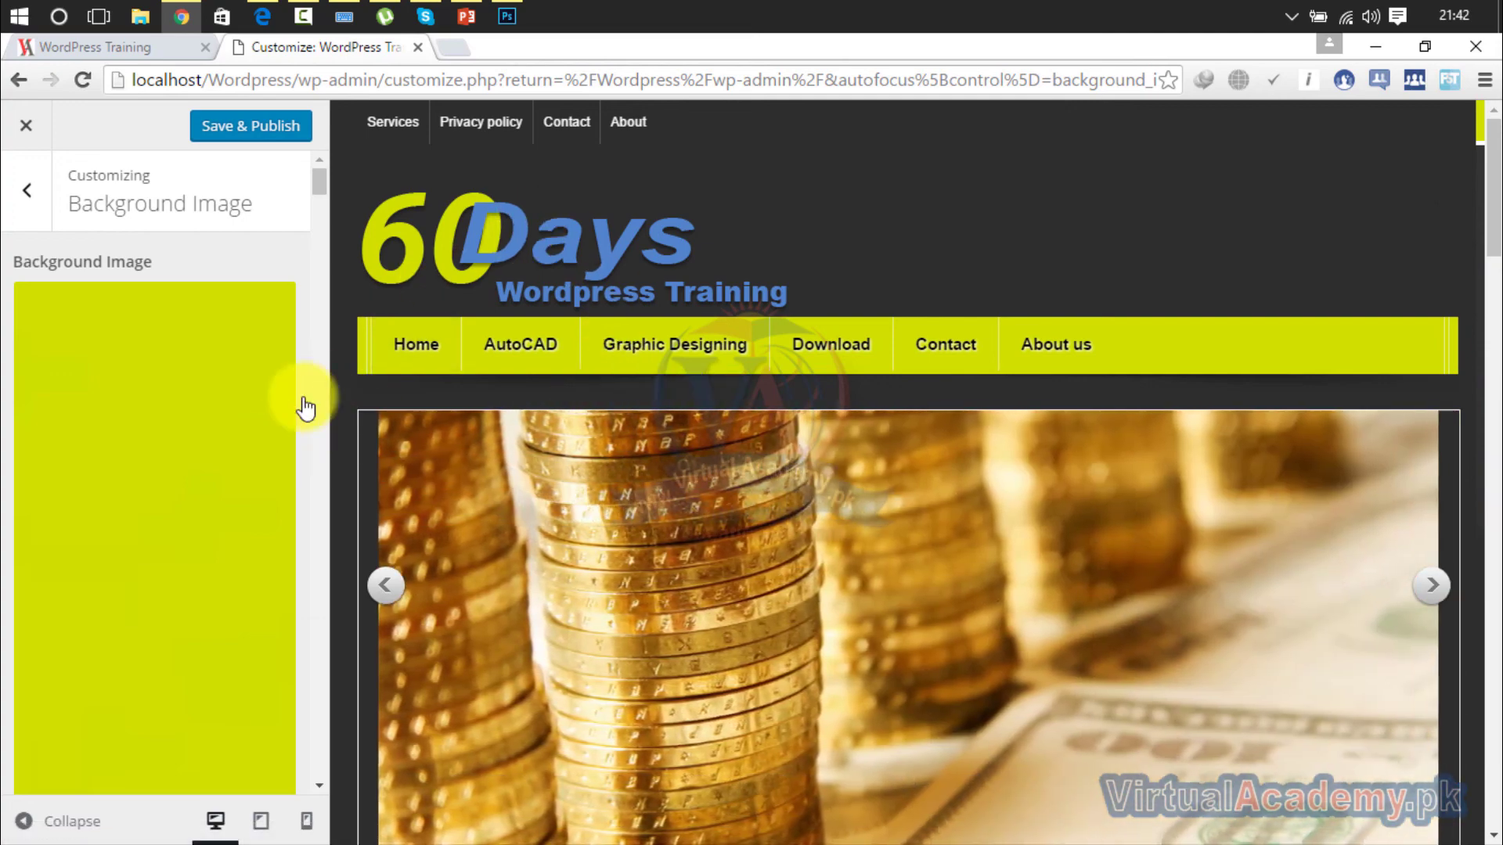
{"action": "left_click_drag", "start_coordinate": [1496, 215], "coordinate": [1485, 133]}
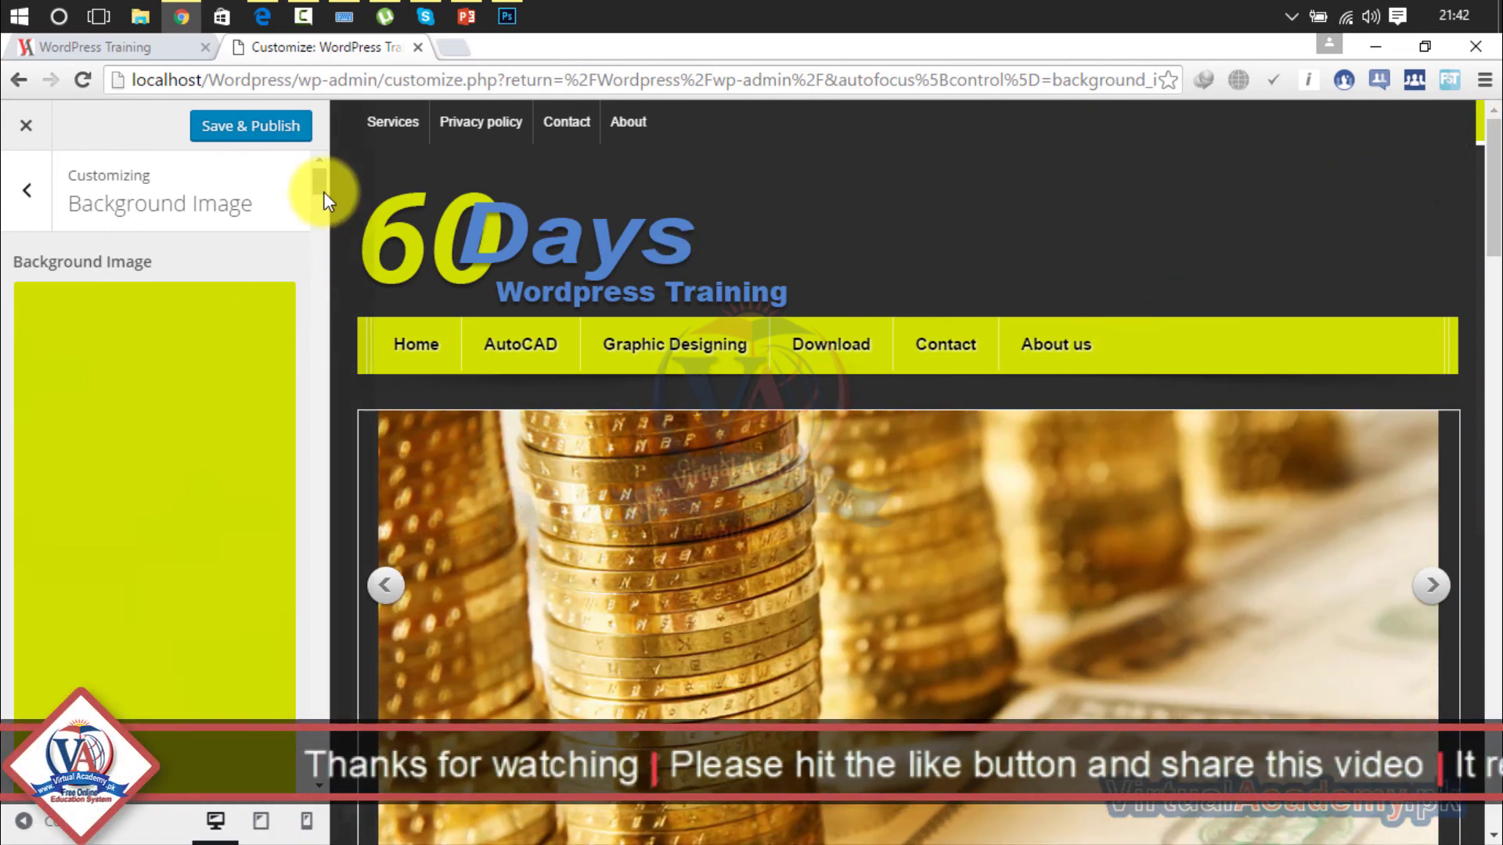
{"action": "left_click_drag", "start_coordinate": [322, 196], "coordinate": [309, 814]}
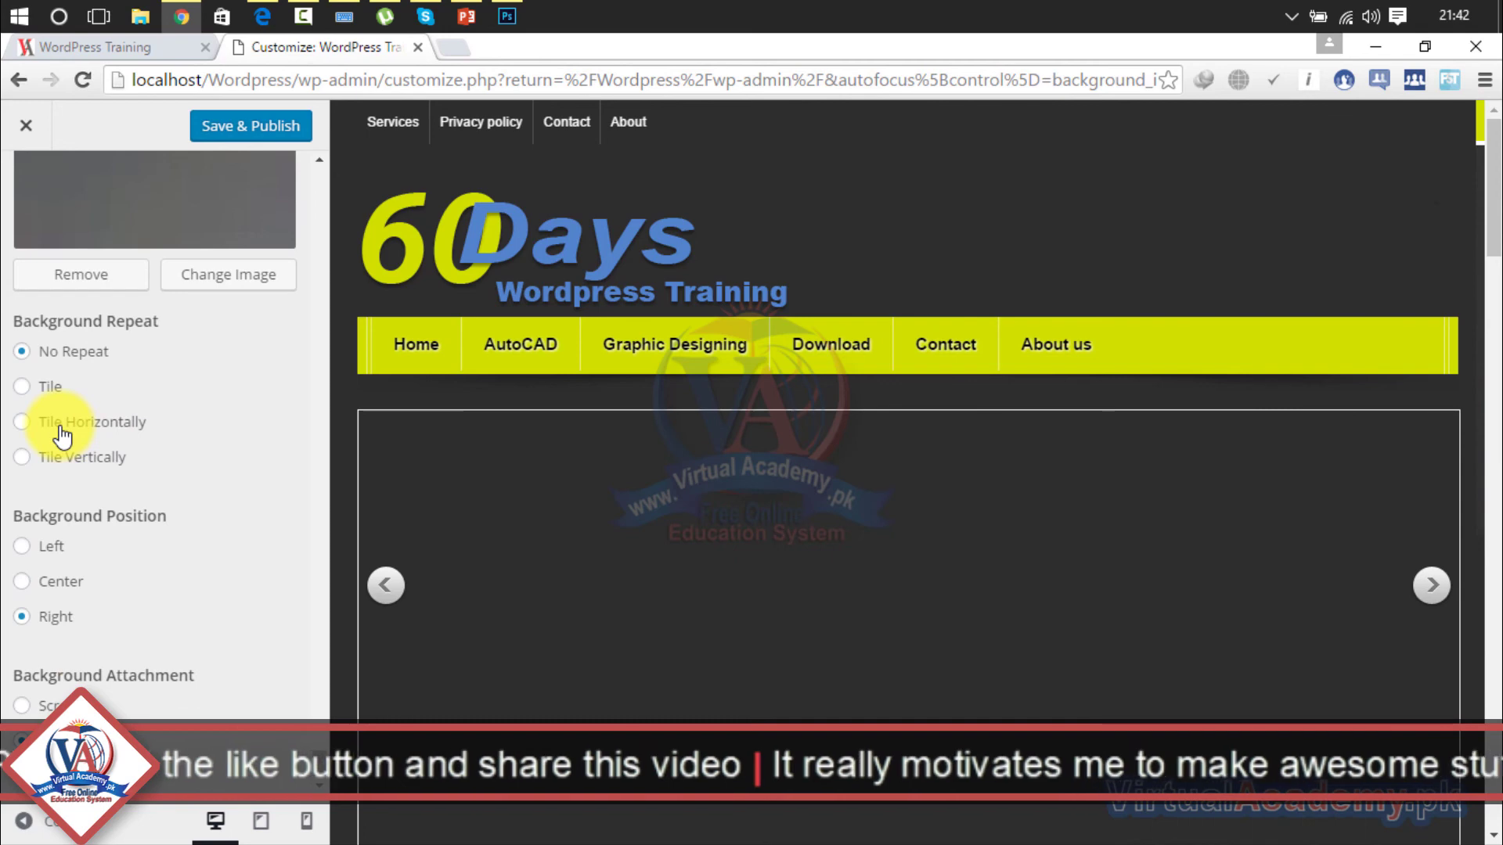
{"action": "left_click", "coordinate": [61, 427]}
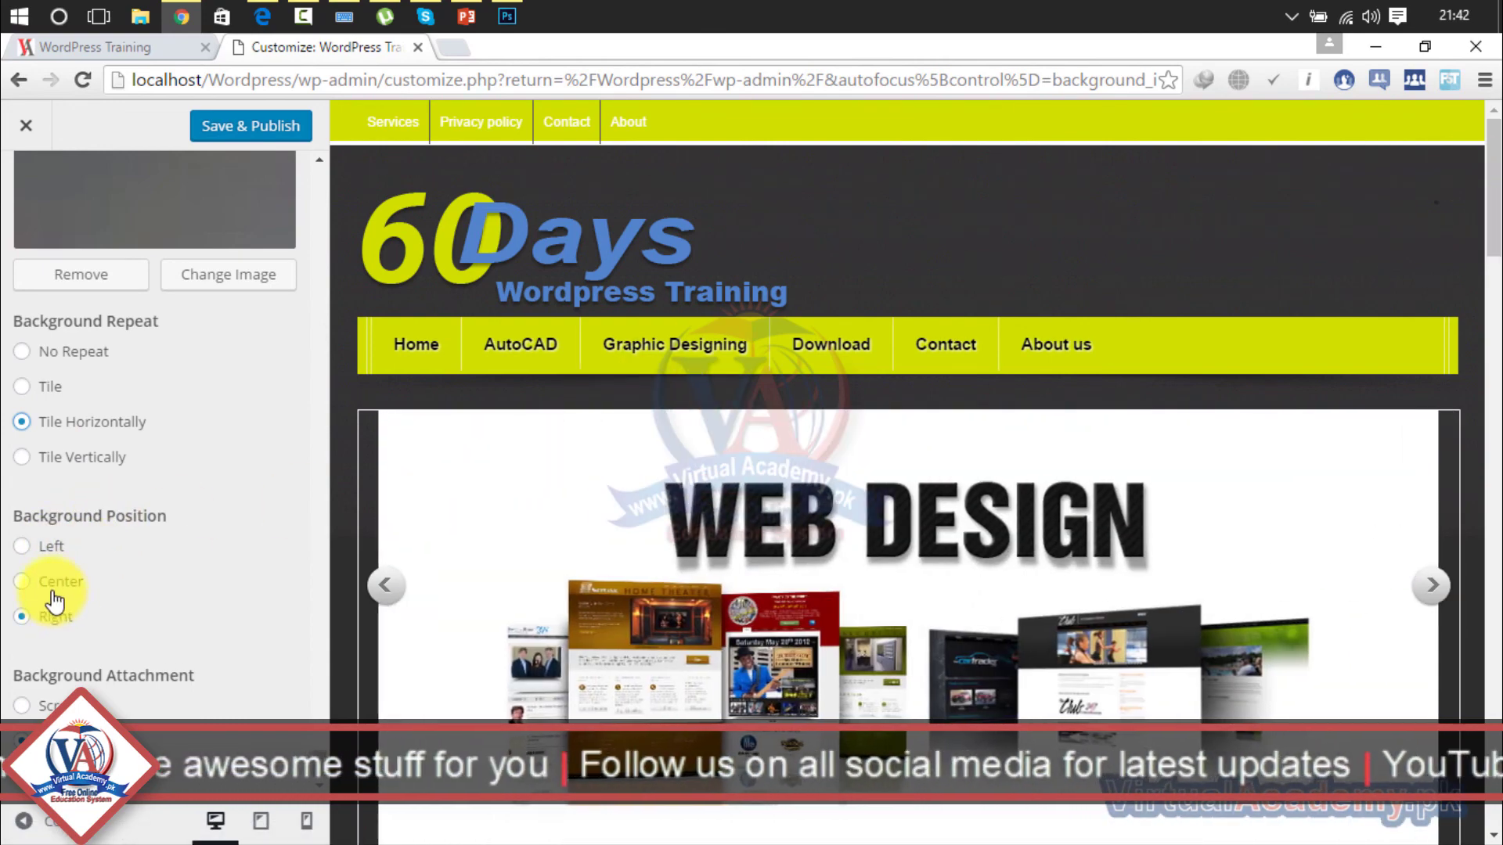
Set the background position to Center and its attachment to Scroll, and publish the changes
{"action": "left_click", "coordinate": [51, 585]}
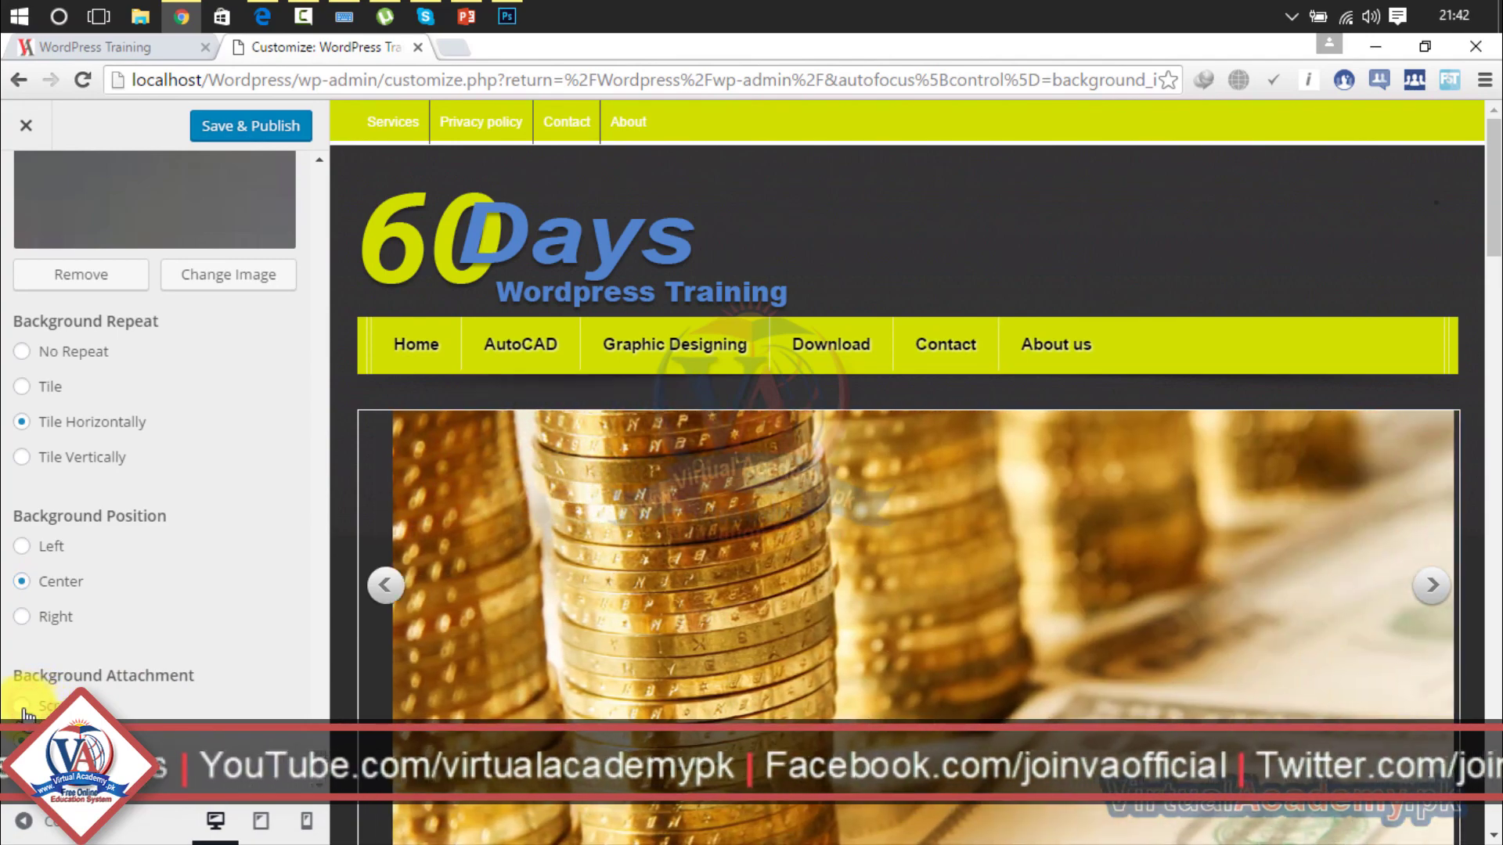
{"action": "left_click", "coordinate": [22, 708]}
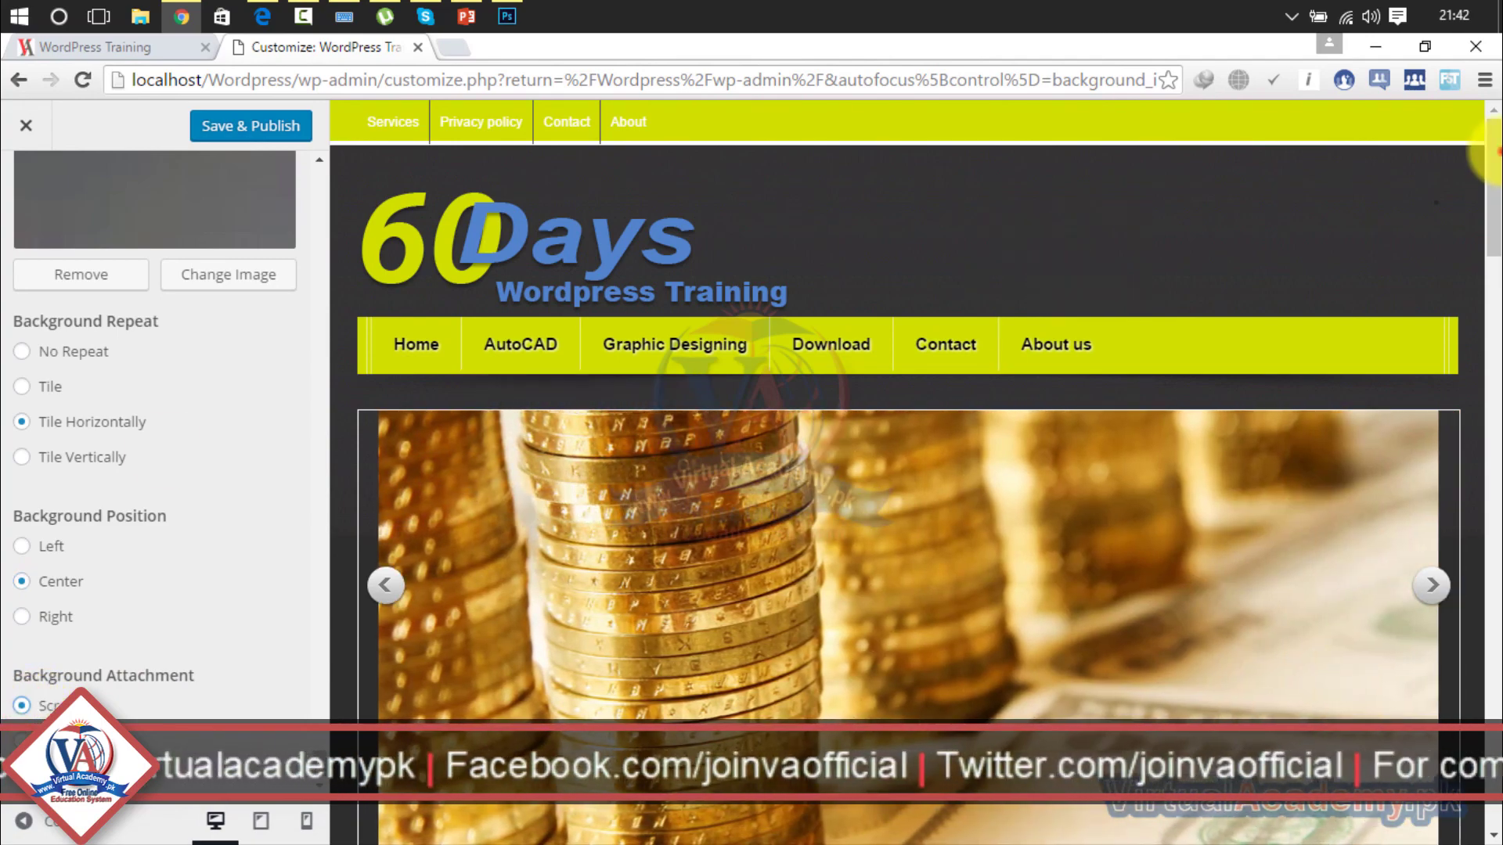
{"action": "mouse_move", "coordinate": [1493, 152]}
{"action": "left_mouse_down"}
{"action": "mouse_move", "coordinate": [1491, 744]}
{"action": "mouse_move", "coordinate": [1491, 140]}
{"action": "left_mouse_up"}
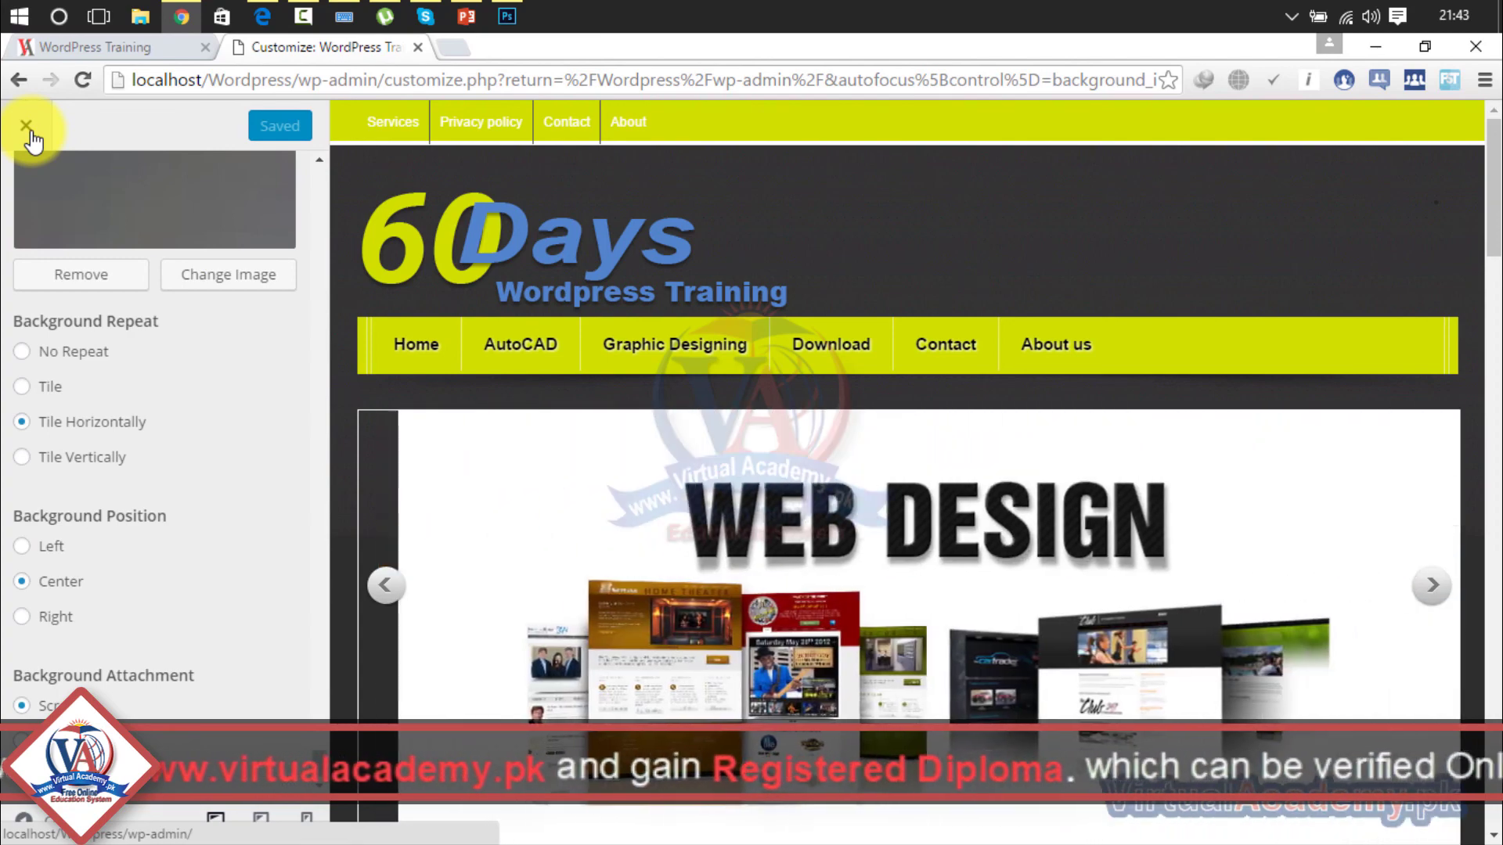
Close the customizer and reload the live site's home page to check the new background
{"action": "left_click", "coordinate": [30, 131]}
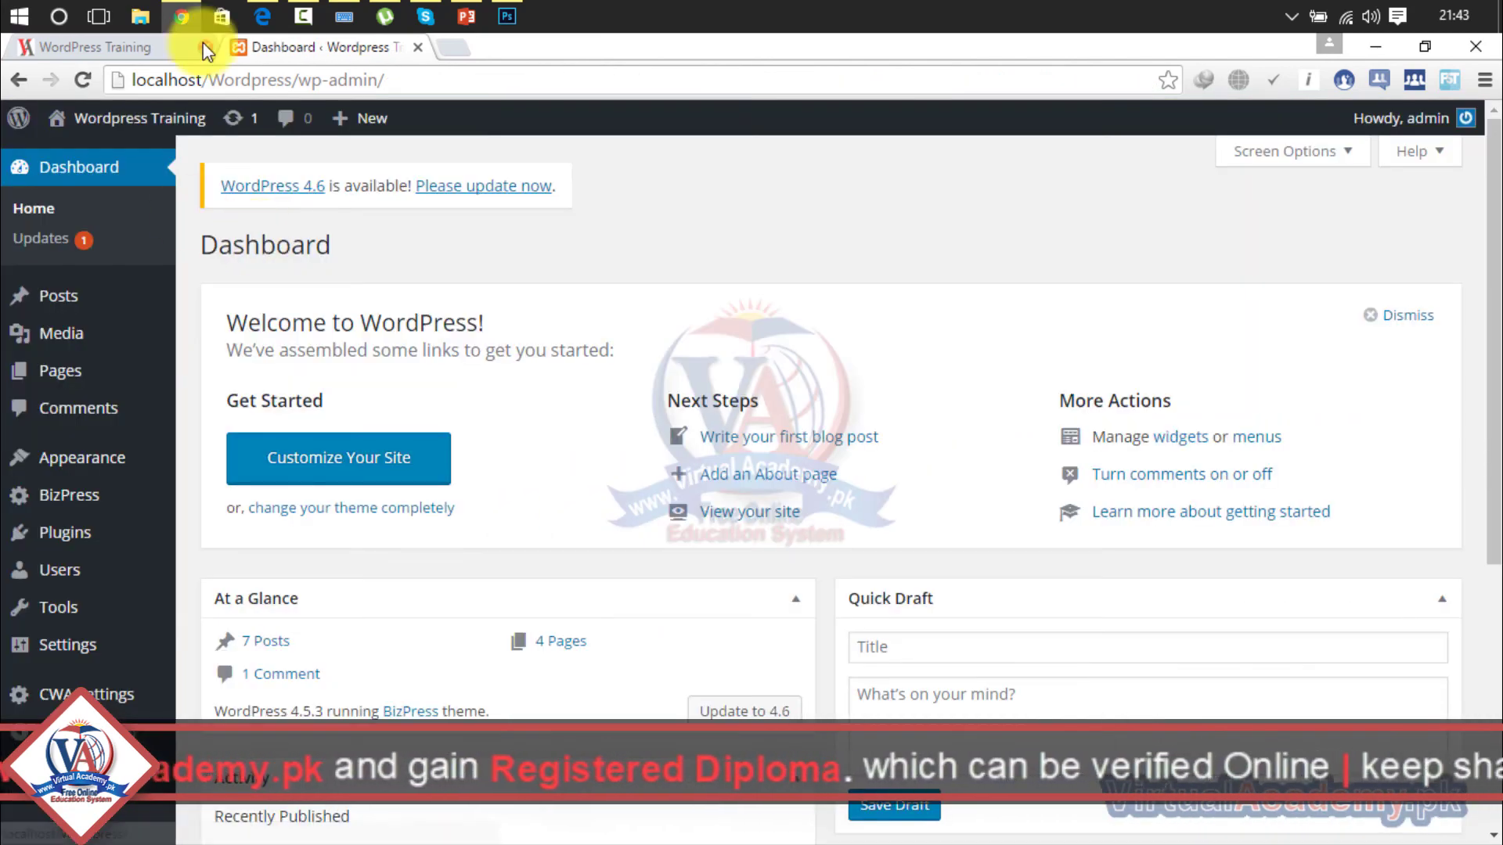
{"action": "left_click", "coordinate": [166, 47]}
{"action": "left_click", "coordinate": [80, 79]}
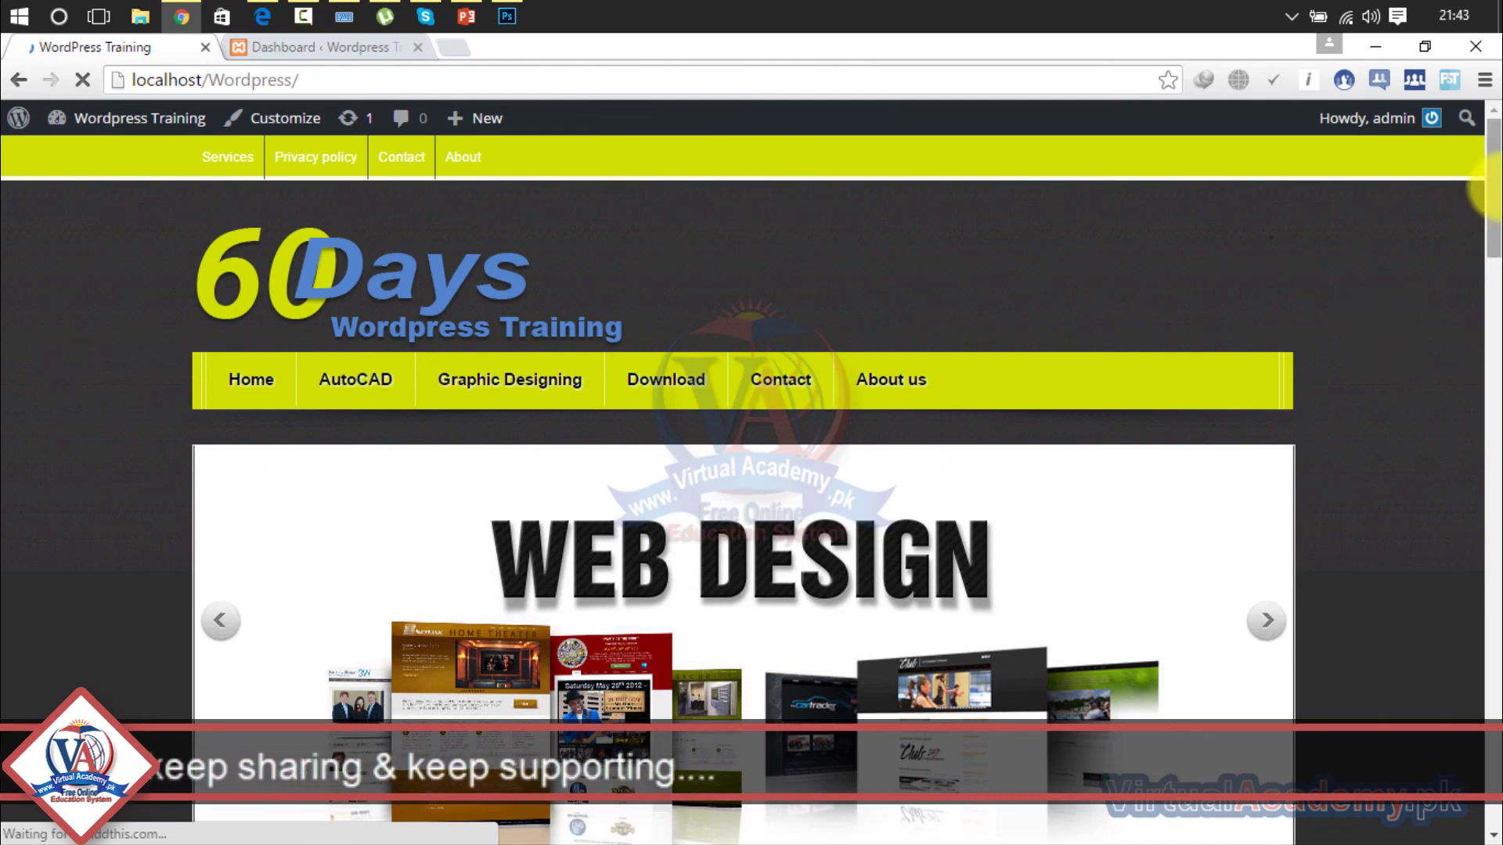
{"action": "left_click_drag", "start_coordinate": [1487, 192], "coordinate": [1479, 45]}
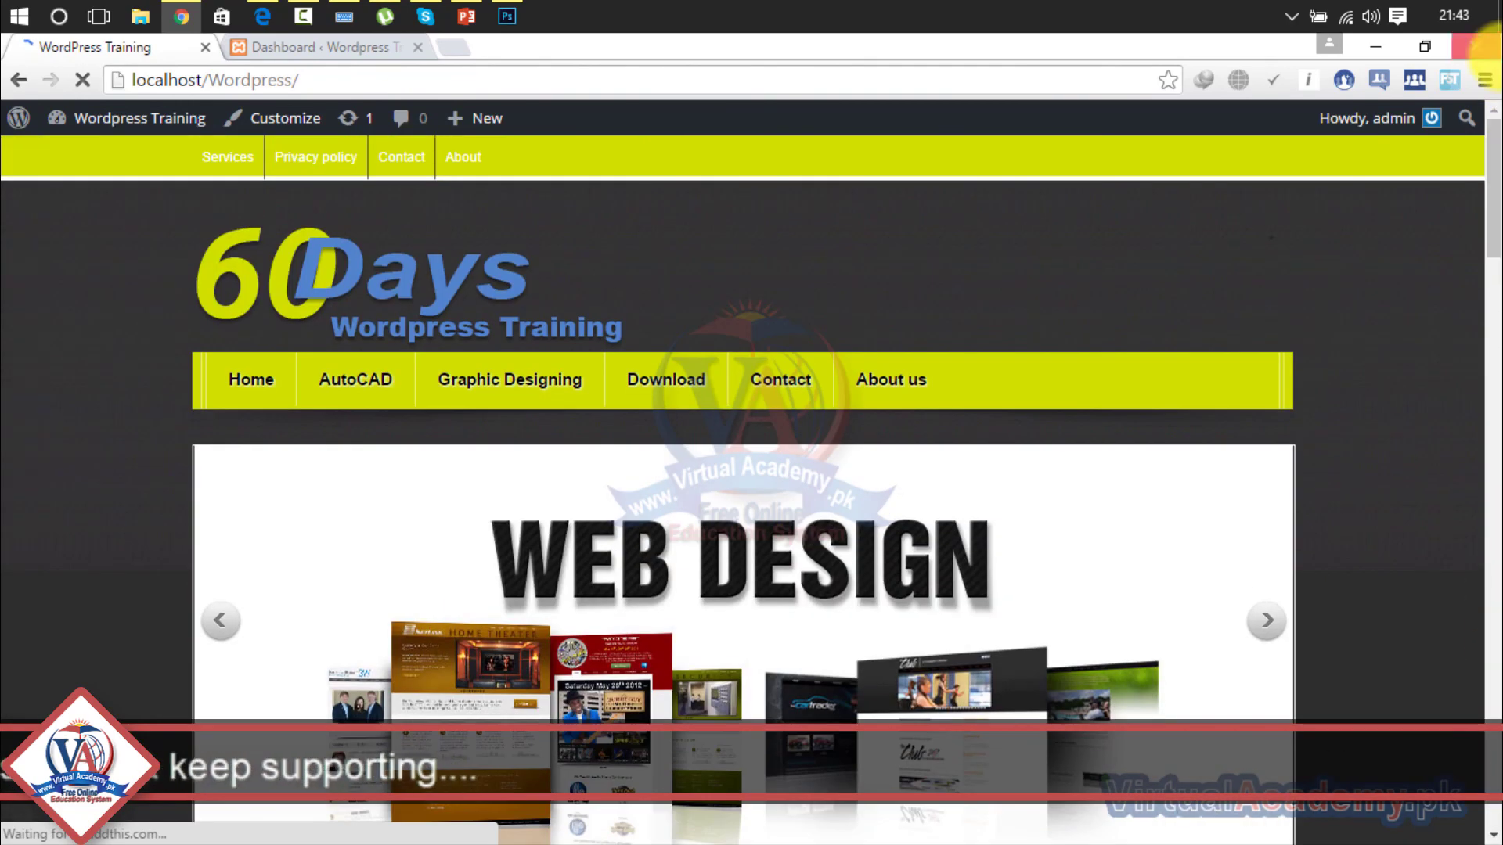